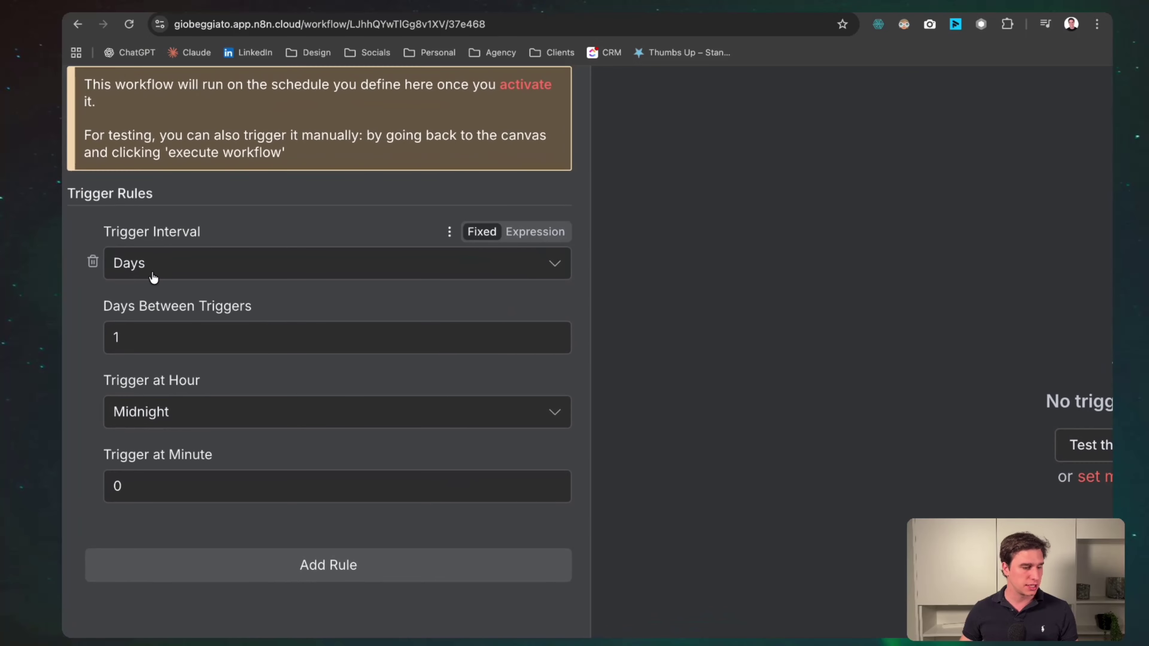
Review the Schedule Trigger's interval and trigger hour options without changing them, and return to the workflow canvas
left_click(222, 265)
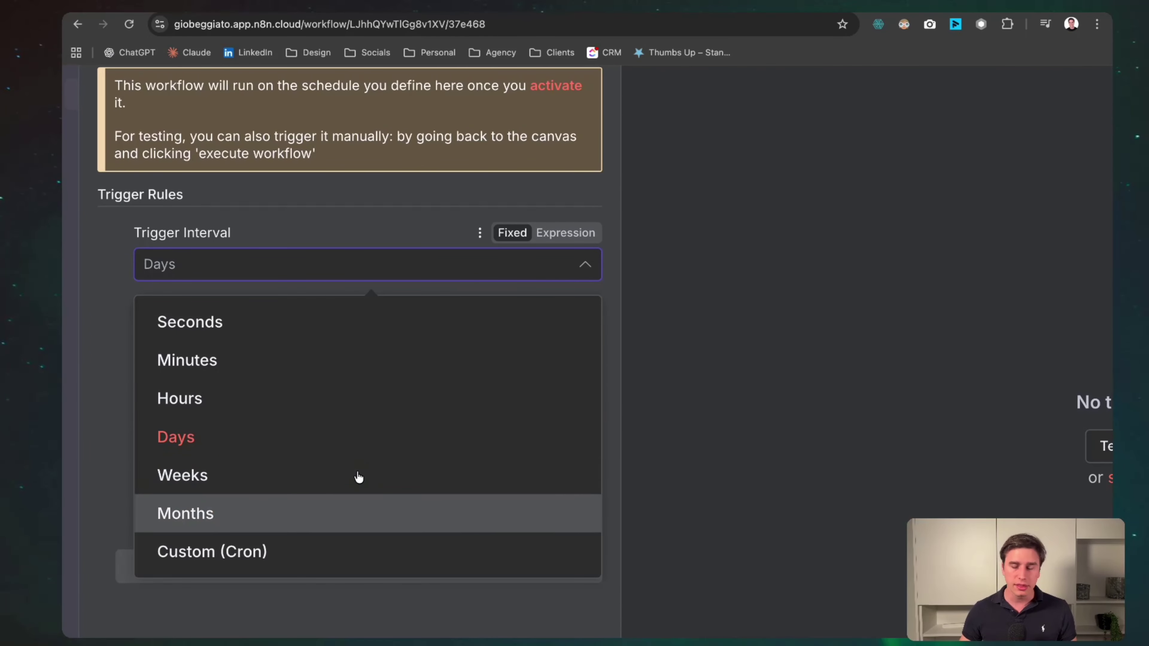
left_click(579, 272)
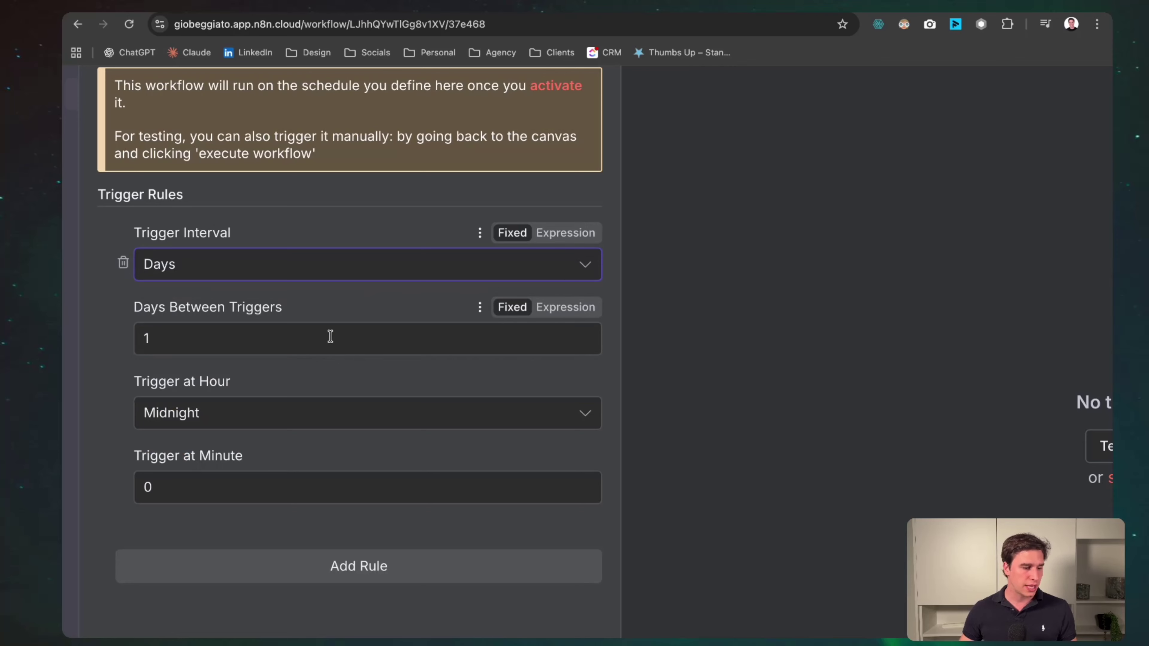
left_click(316, 425)
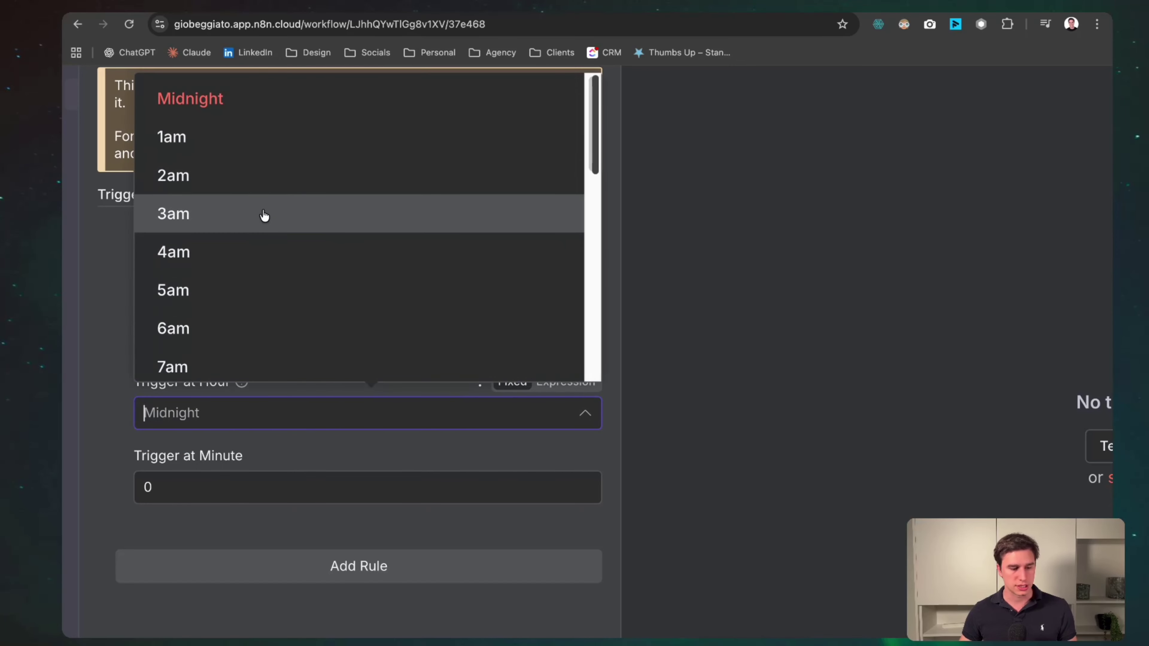
scroll(265, 218, "down", 5)
left_click(683, 246)
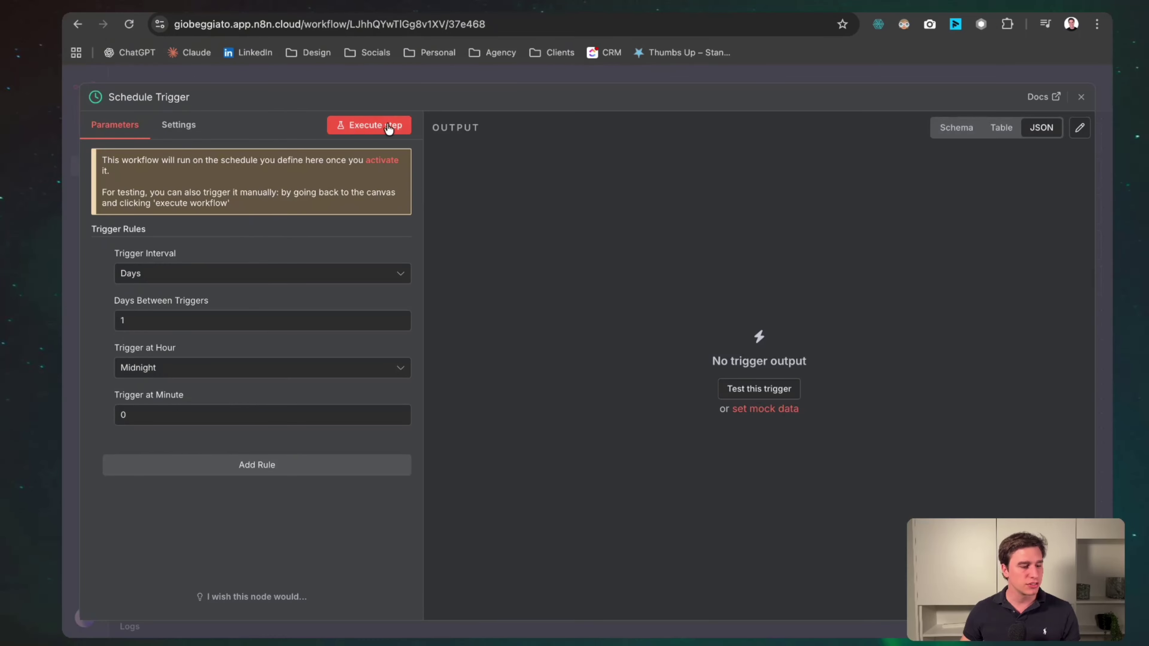
left_click(444, 79)
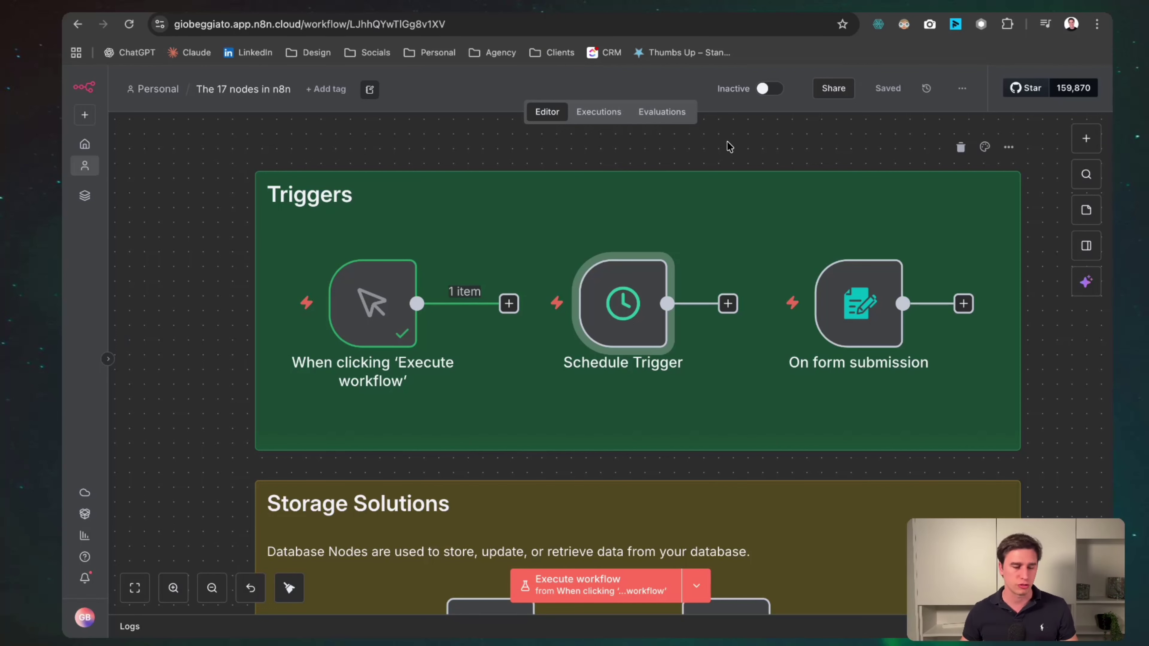
Add a text form element called "Name" with the placeholder "Insert your name" to the On form submission trigger
key("Right")
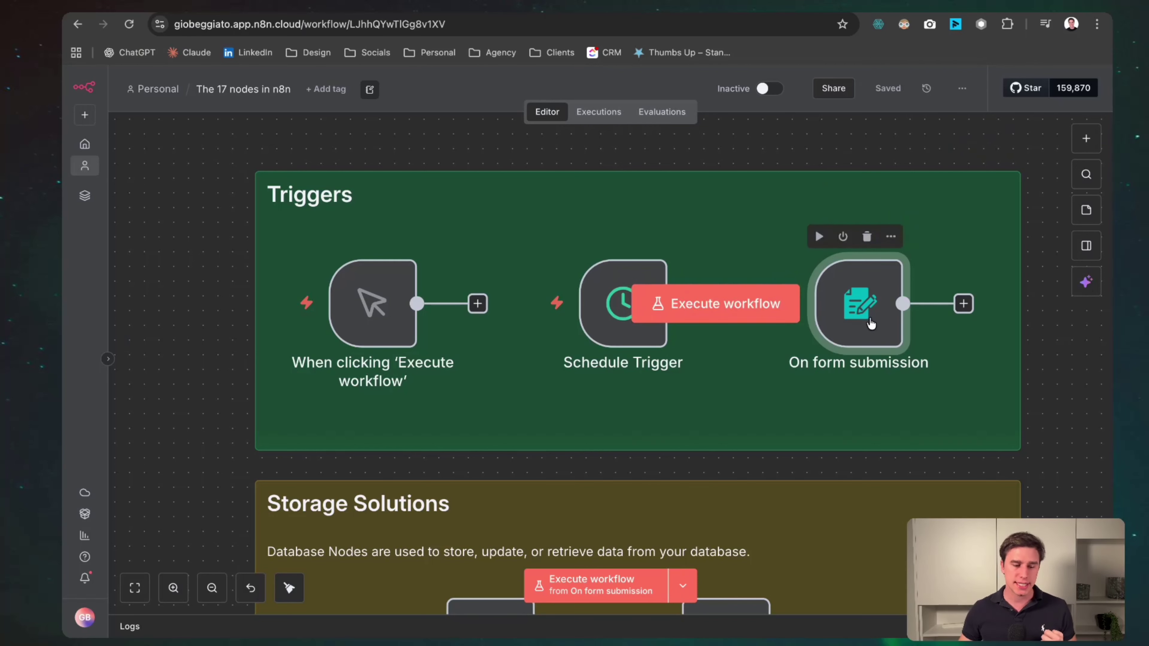
double_click(862, 310)
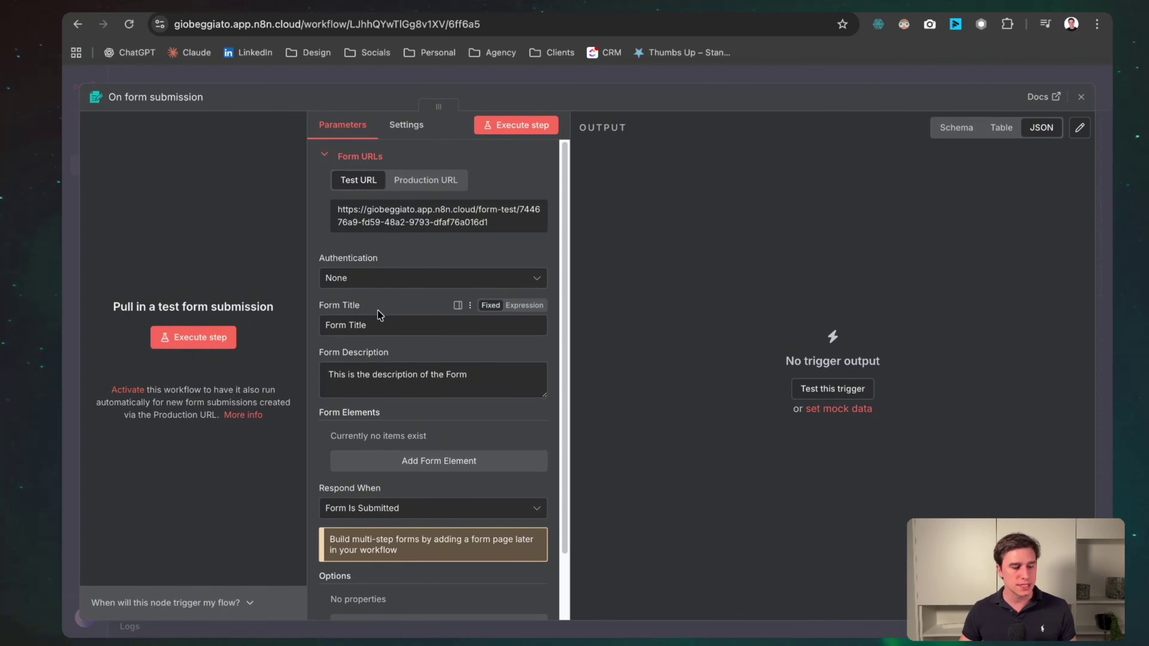
left_click_drag(367, 325, 315, 335)
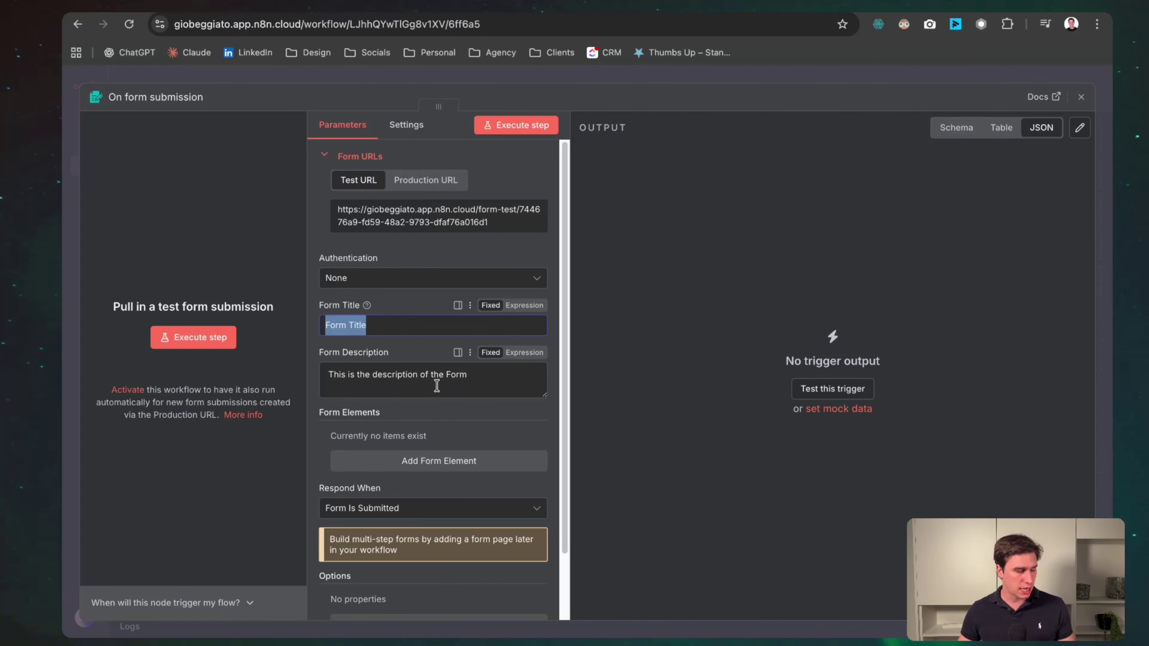
left_click_drag(482, 377, 306, 379)
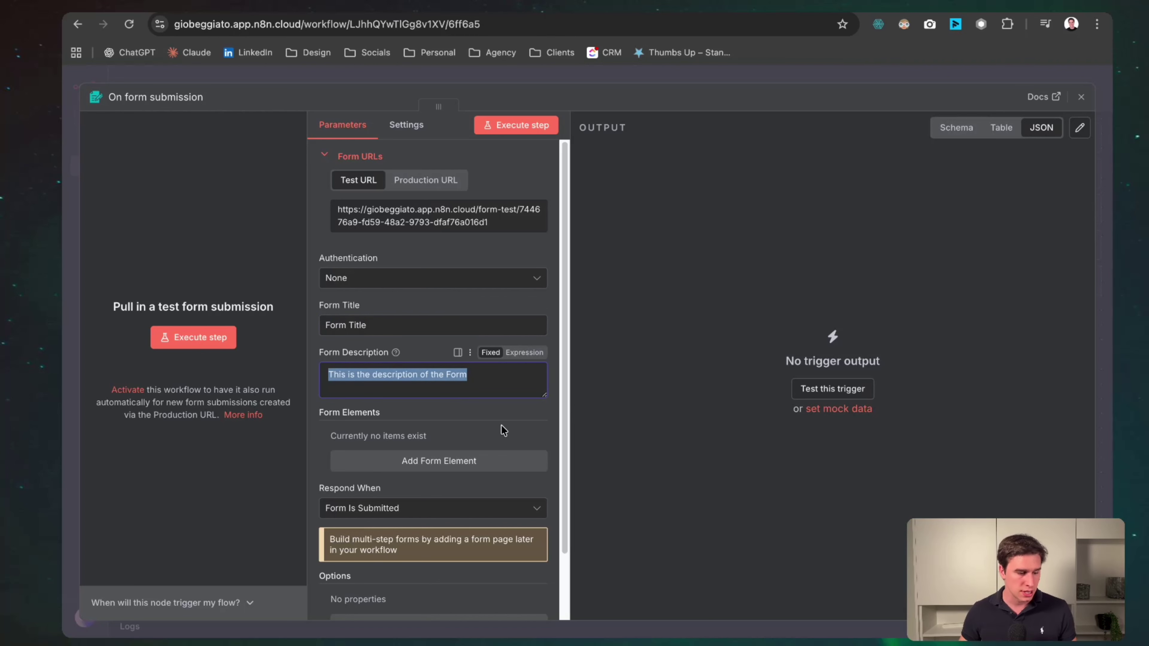
scroll(499, 427, "down", 3)
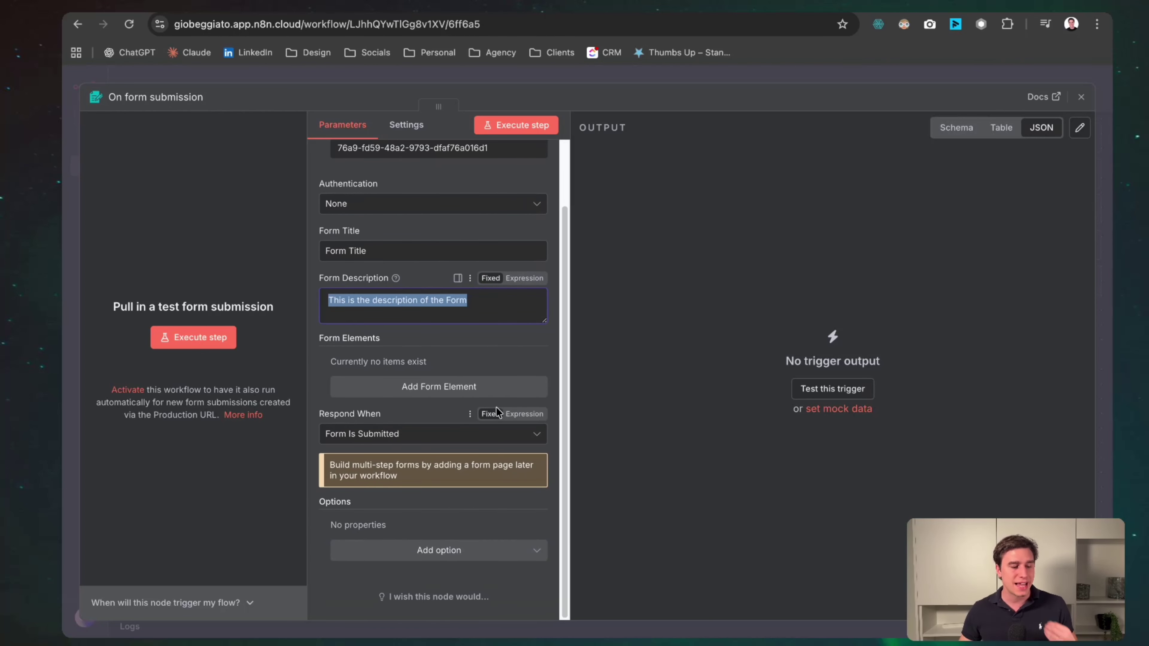
left_click(440, 386)
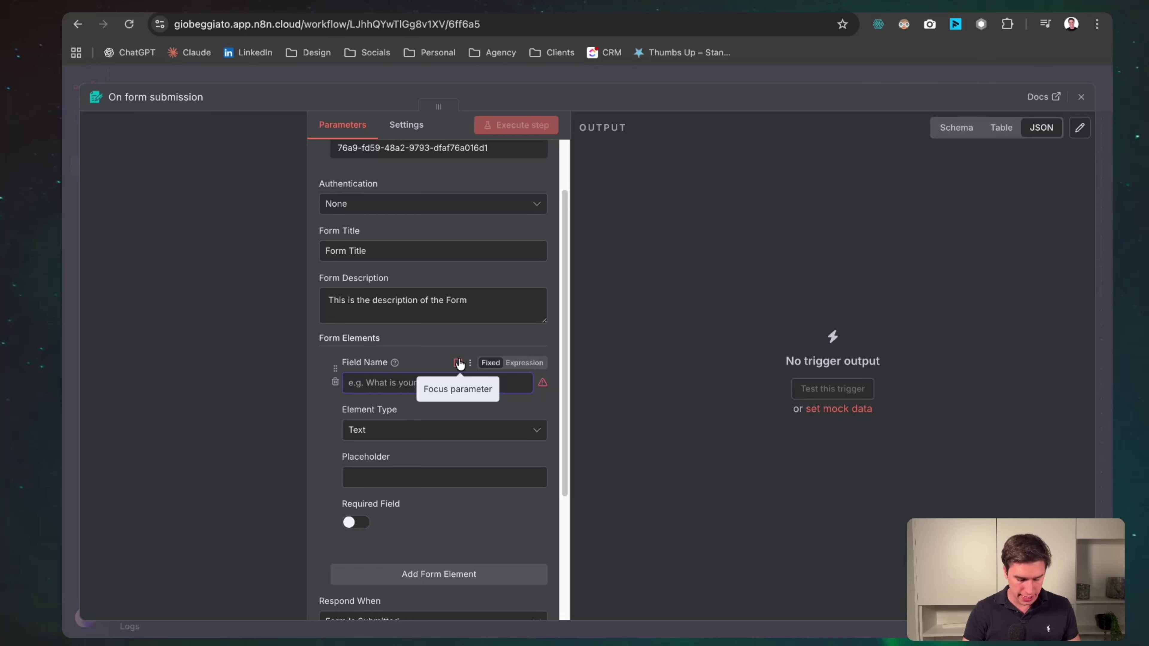
type("Name")
left_click(380, 476)
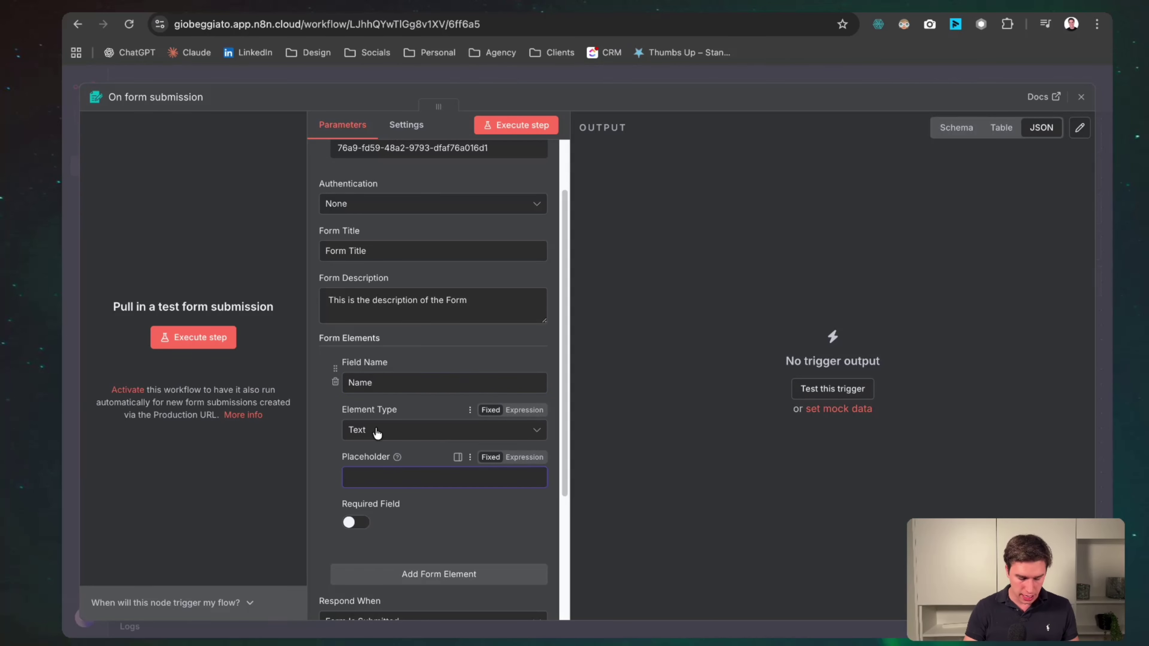
type("Insert y")
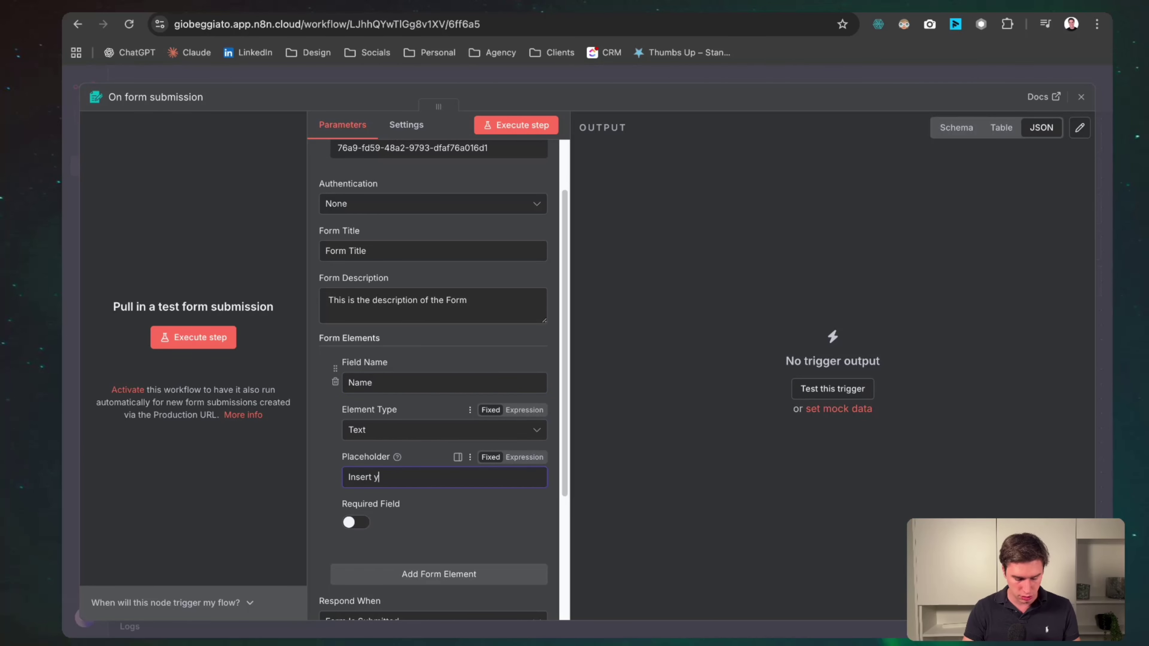
type("our name")
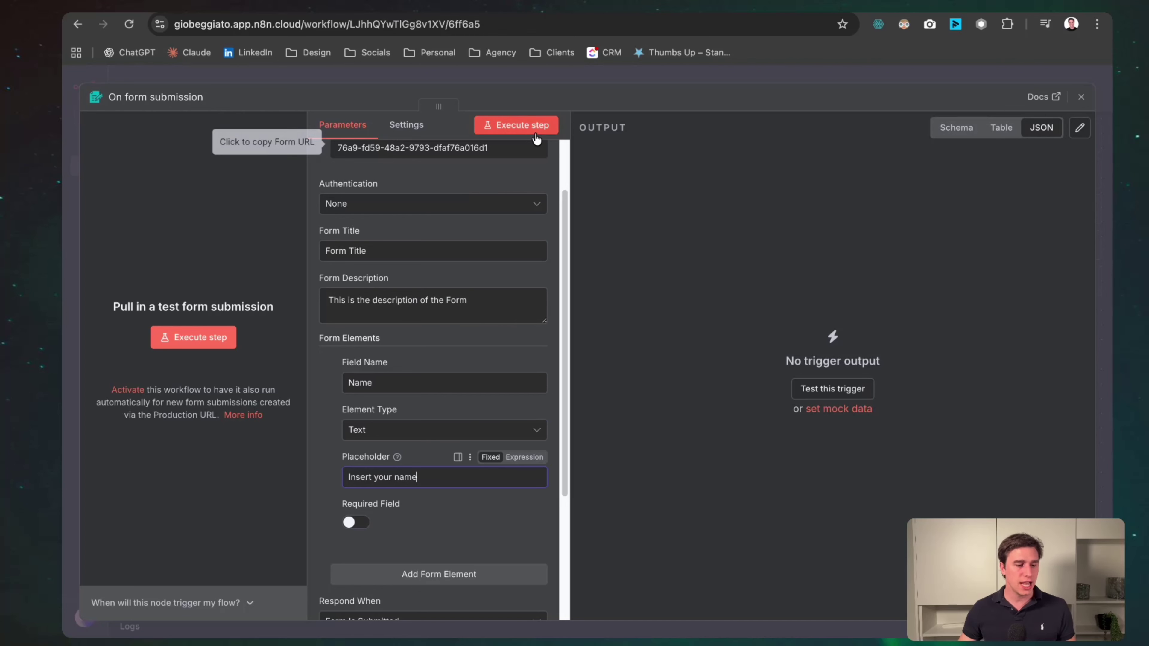
Execute the form trigger and submit the test form with a first name in the Name field
left_click(212, 348)
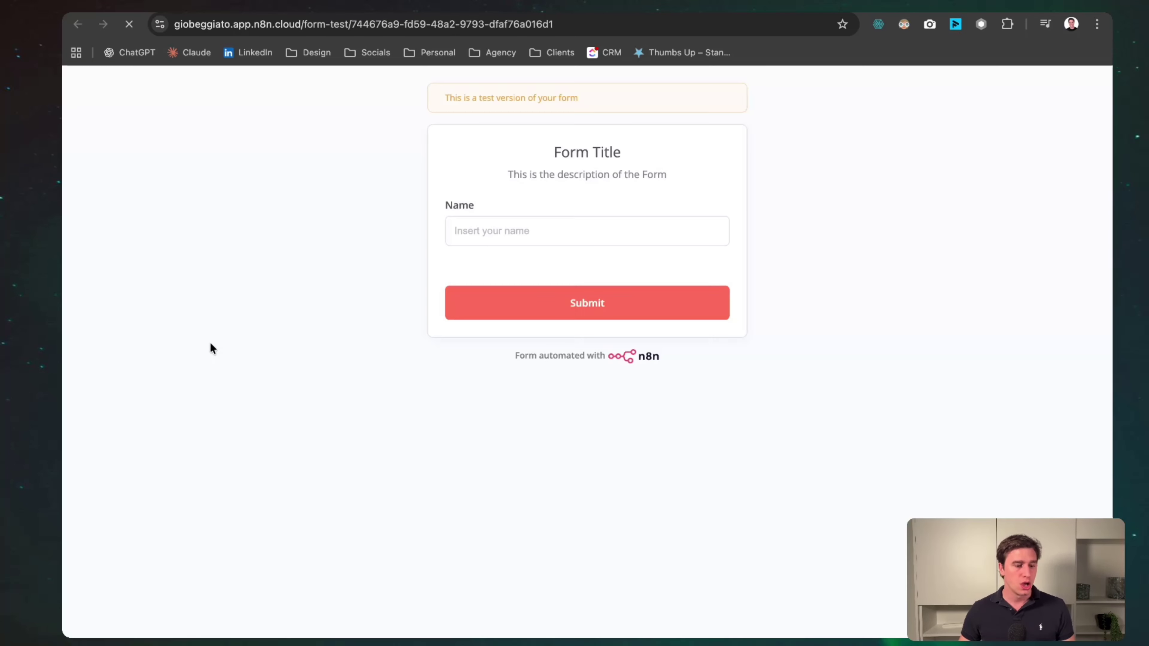
left_click(534, 227)
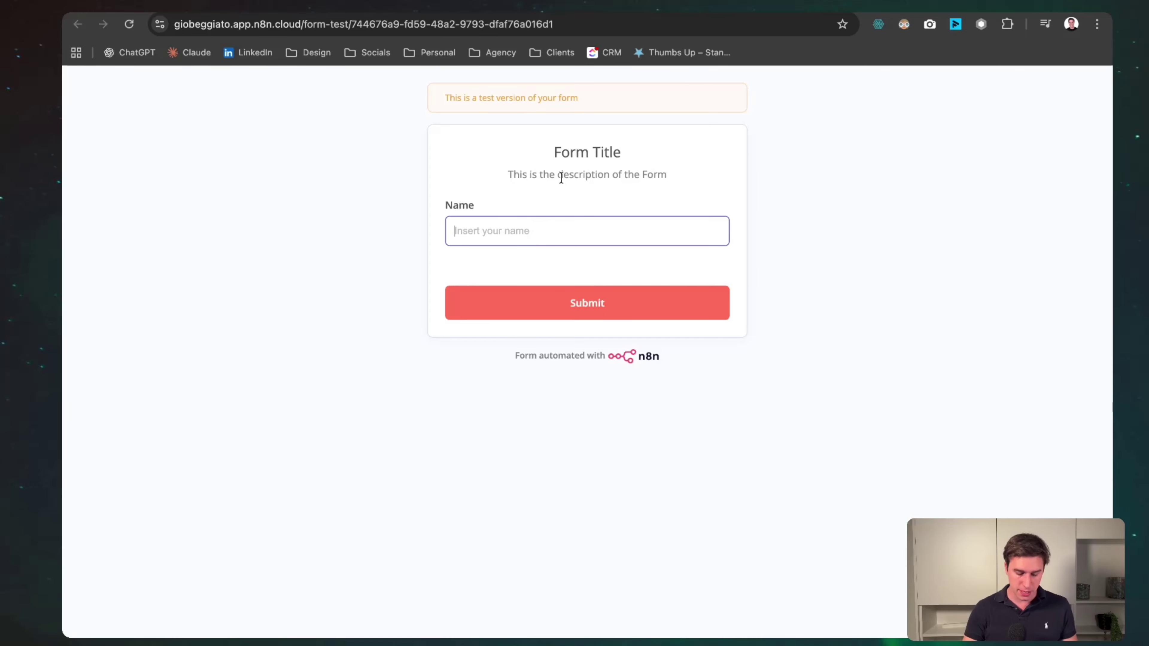
type("Giovanni")
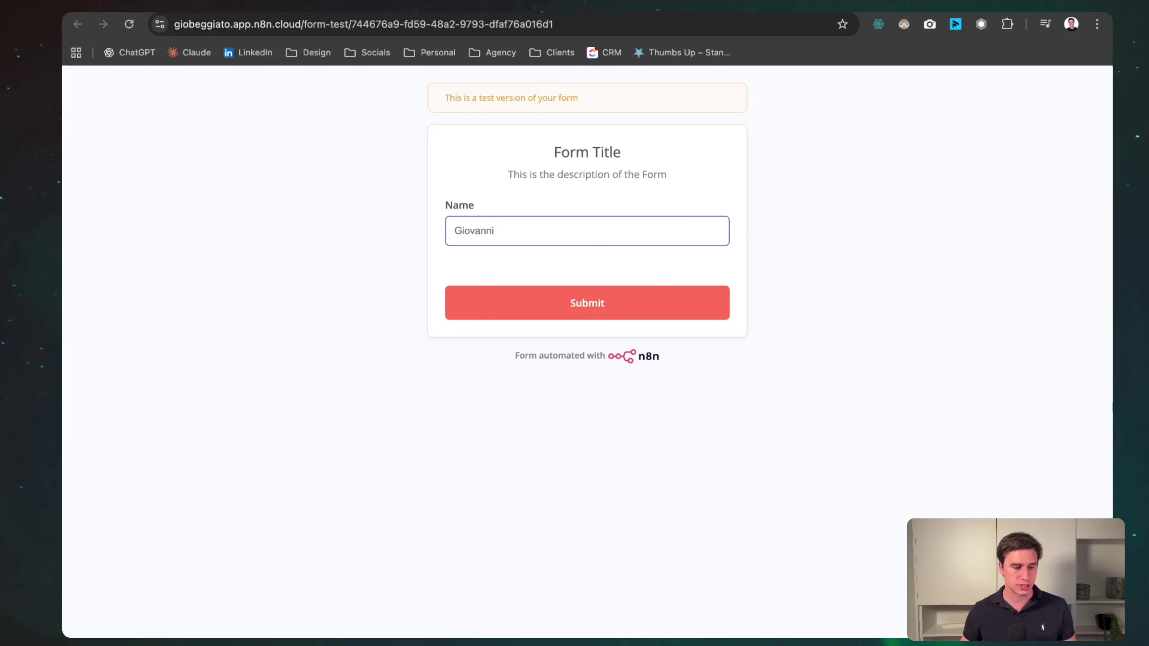
left_click(597, 310)
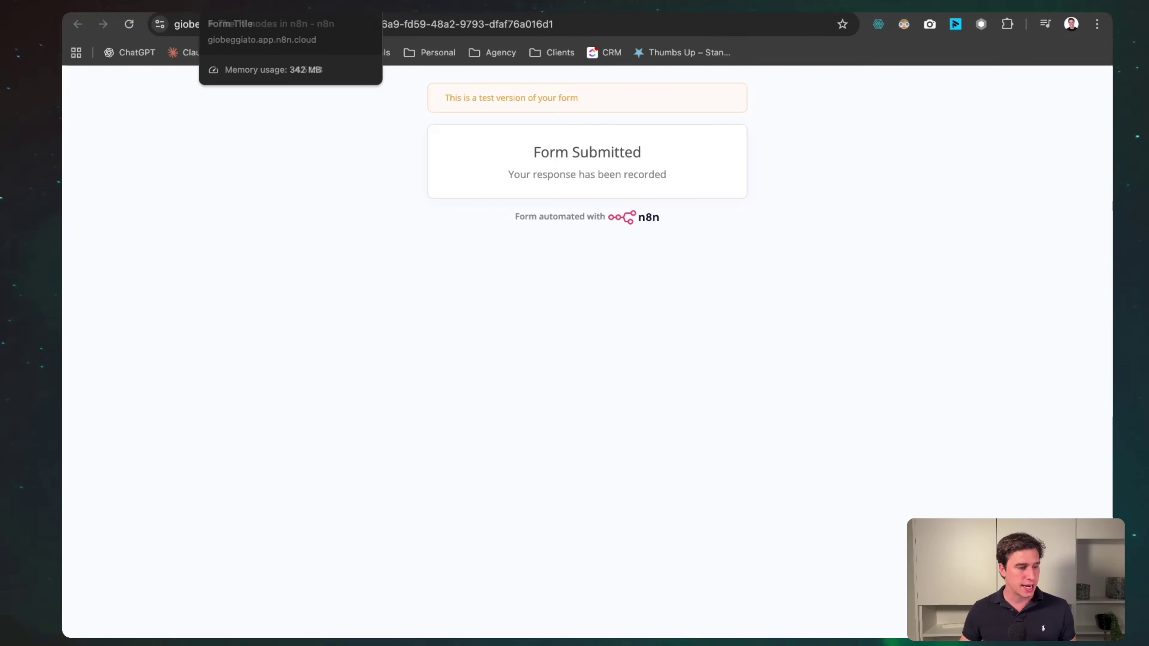
Examine the submitted form data in the On form submission output and return to the workflow's Triggers section
left_click(254, 7)
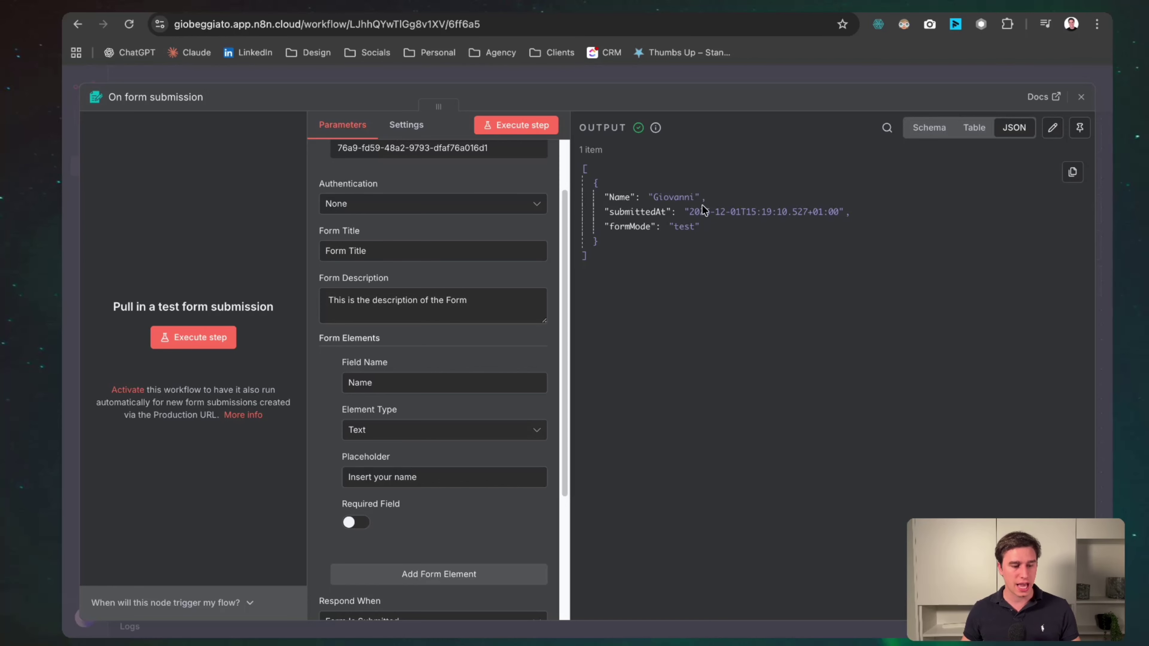
scroll(702, 204, "up", 10)
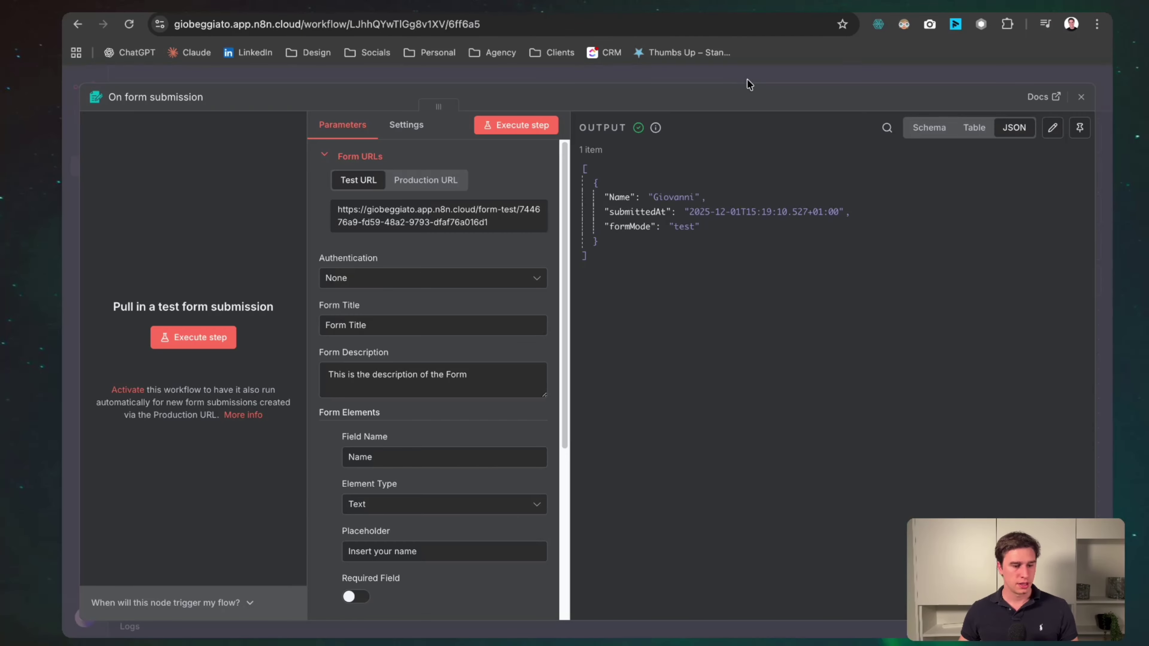
left_click(752, 84)
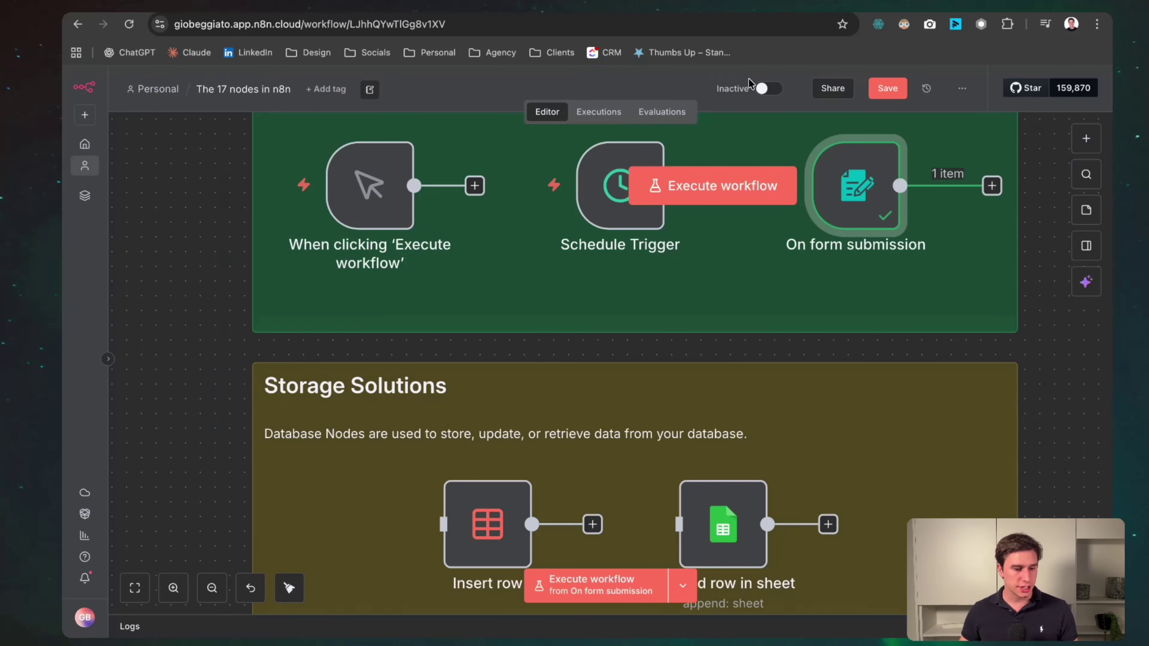
scroll(1026, 204, "up", 3)
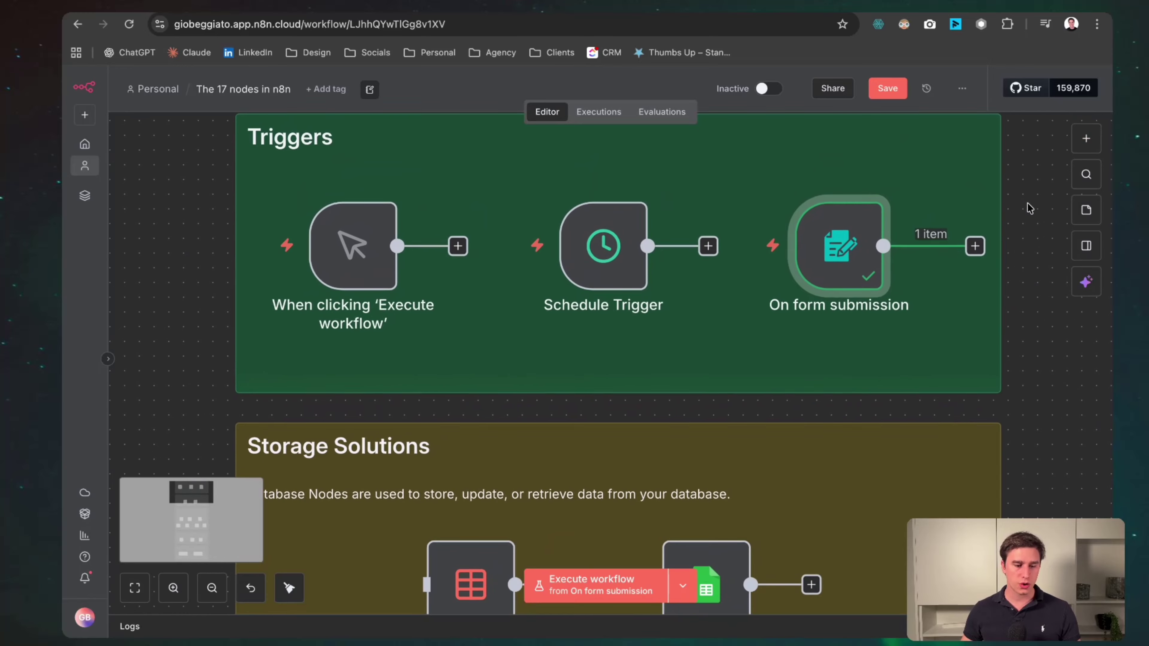
scroll(1030, 208, "up", 1)
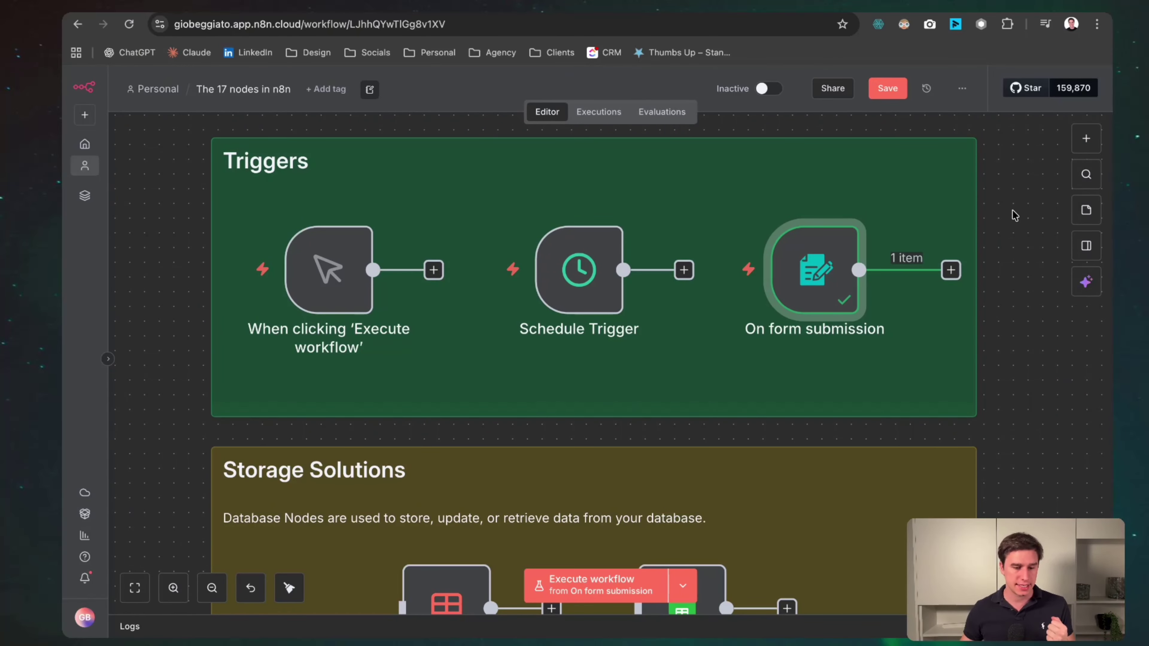
Browse the list of nodes available for performing an action in an app, and close the list
left_click(1086, 139)
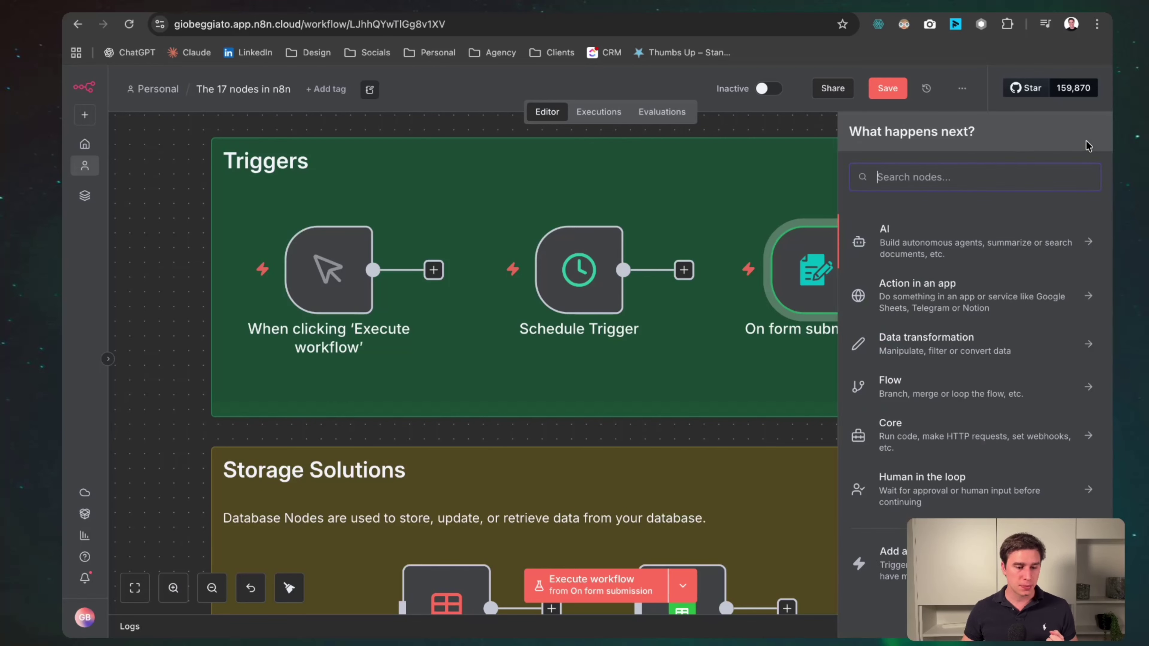
left_click(965, 309)
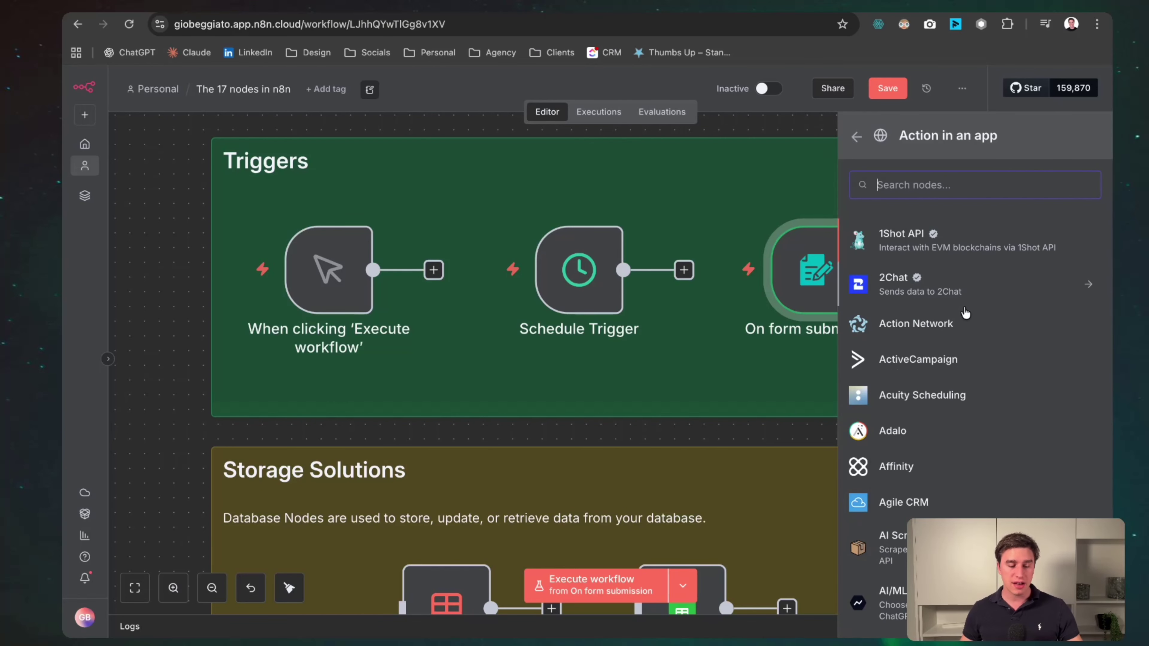
scroll(965, 312, "down", 10)
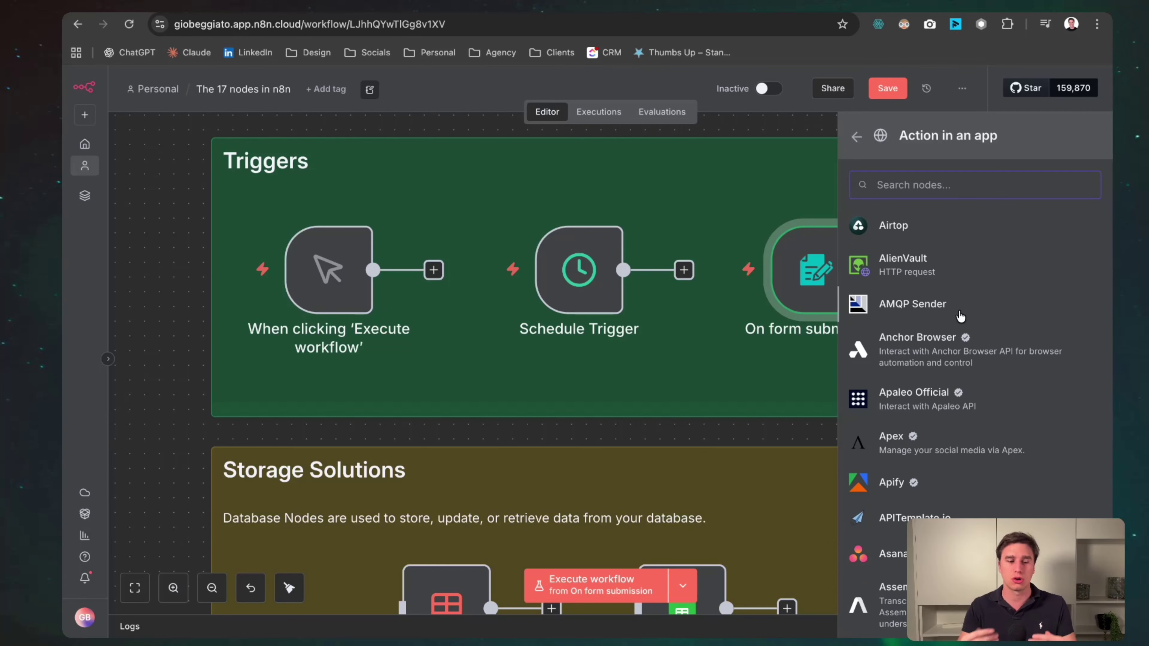
scroll(960, 315, "down", 10)
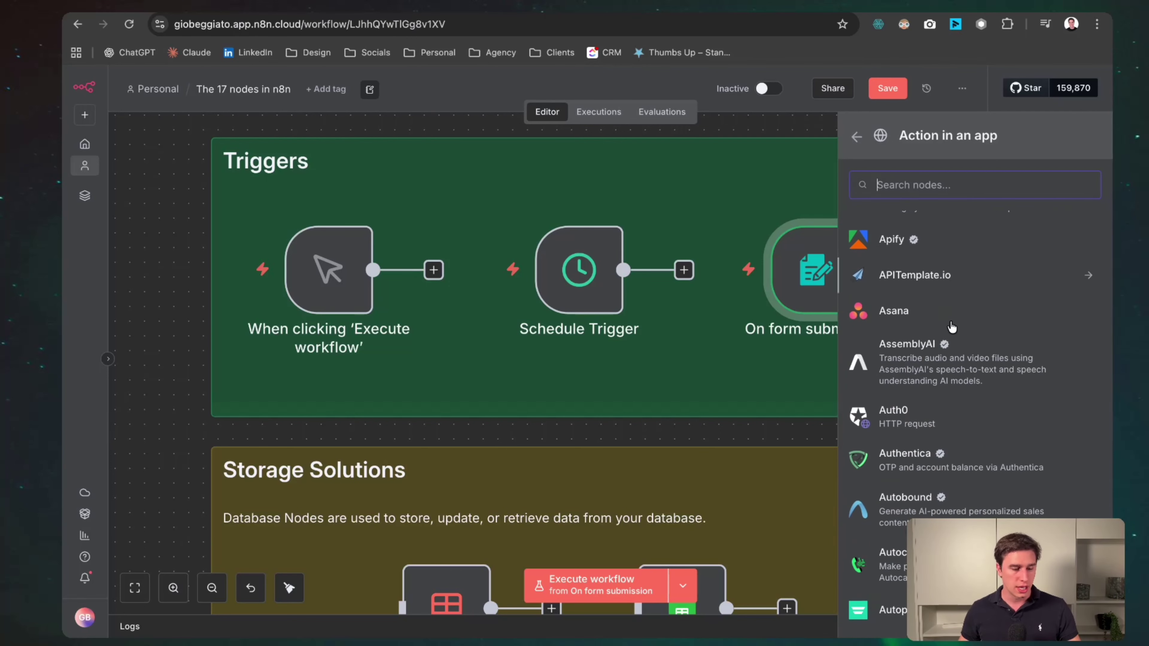
scroll(952, 327, "down", 12)
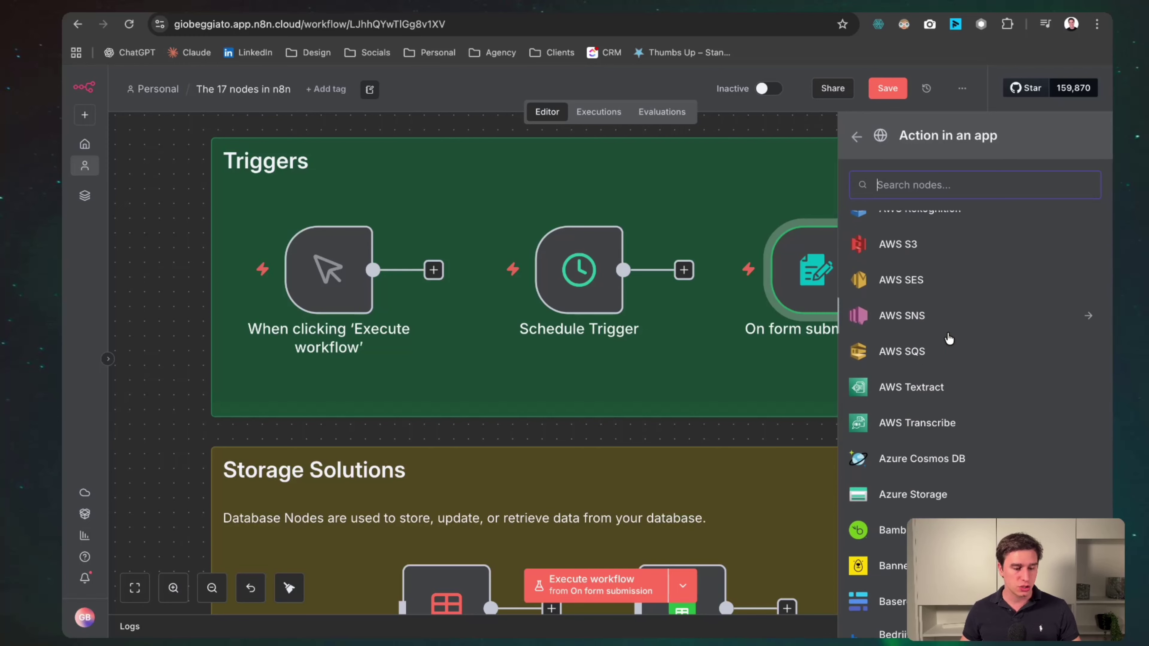
scroll(948, 339, "down", 10)
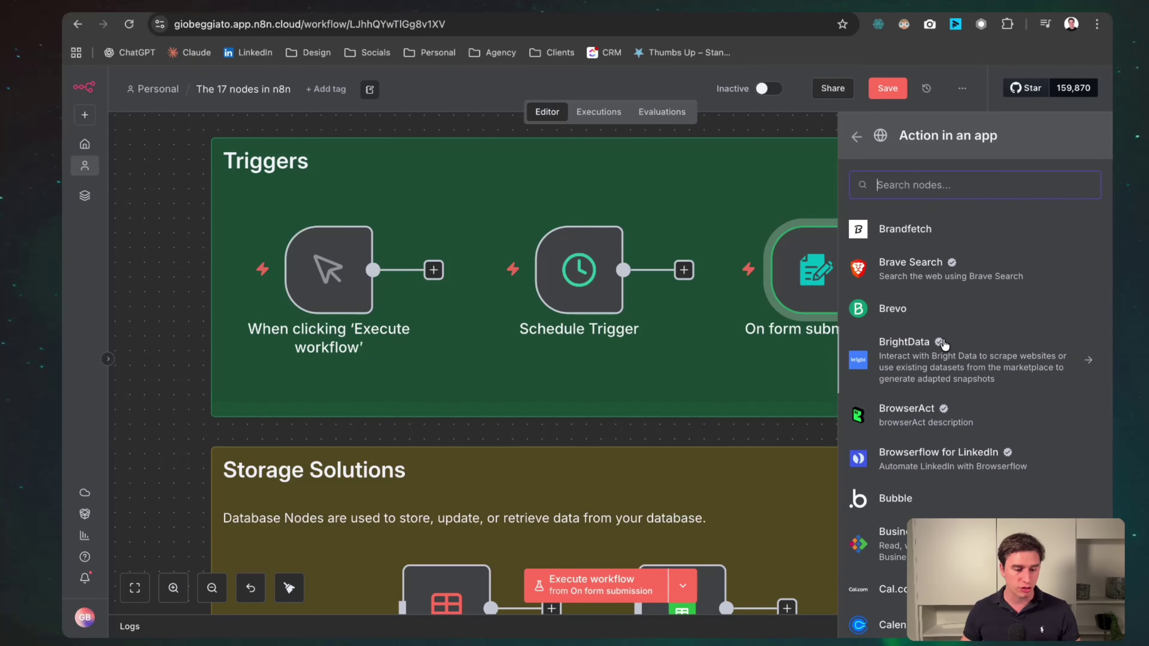
scroll(944, 360, "down", 1)
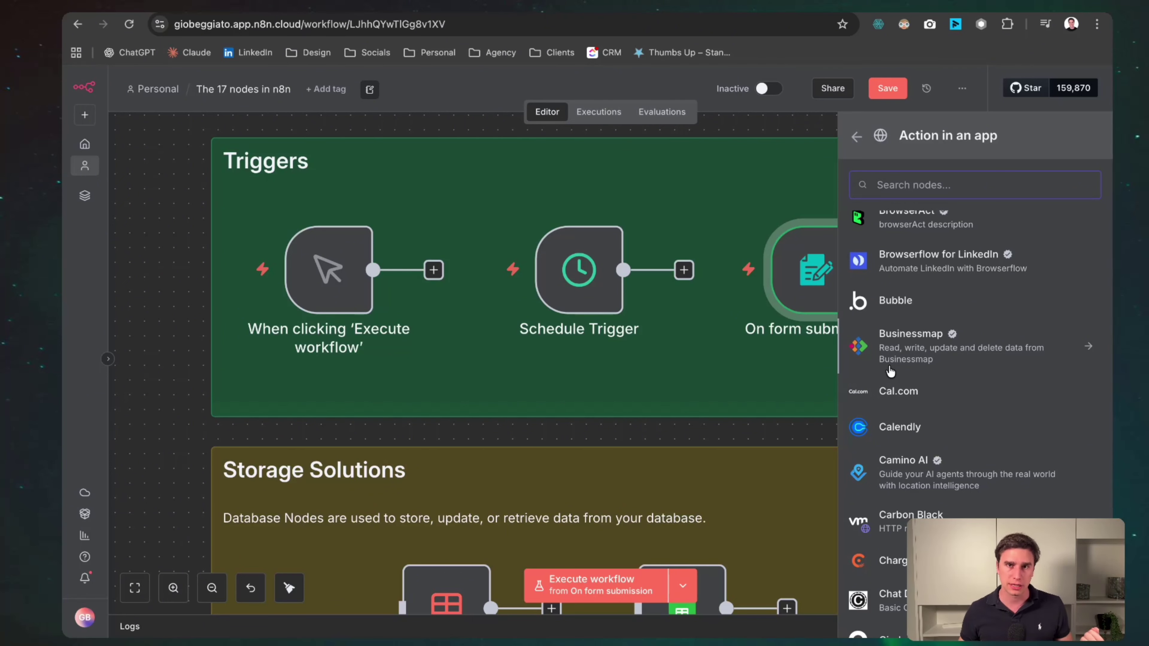
left_click(433, 436)
Move the manual 'Execute workflow' trigger into the Storage Solutions section and connect it to the Insert row node
scroll(433, 438, "down", 1)
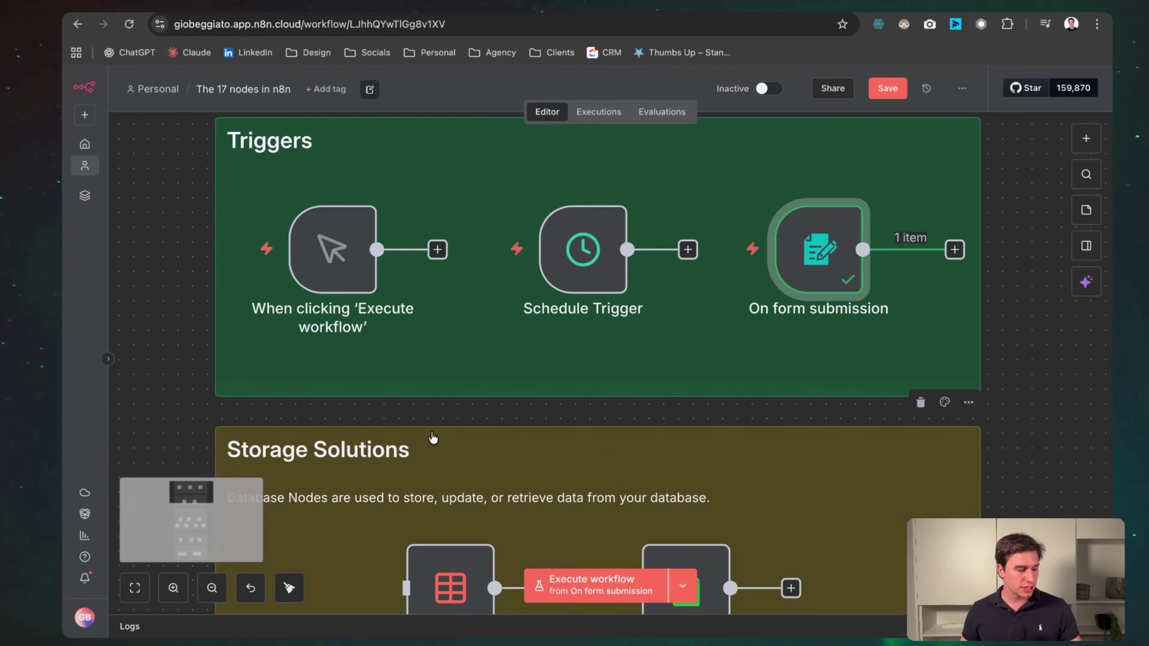
scroll(433, 438, "down", 5)
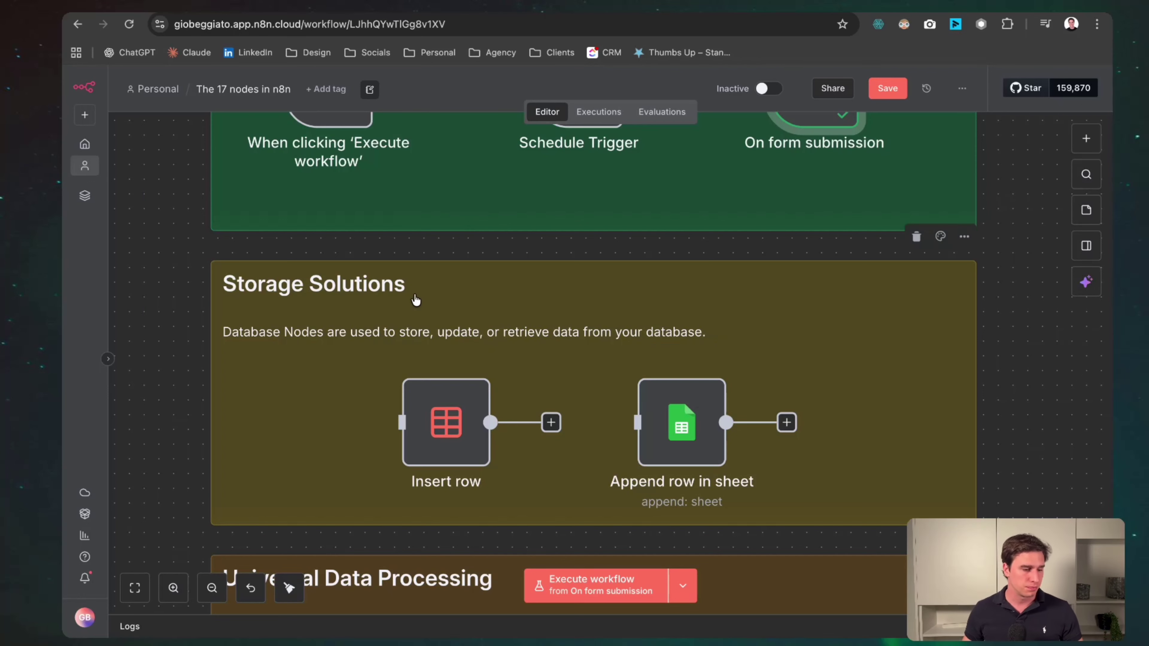
scroll(416, 300, "up", 3)
left_click_drag(327, 188, 283, 527)
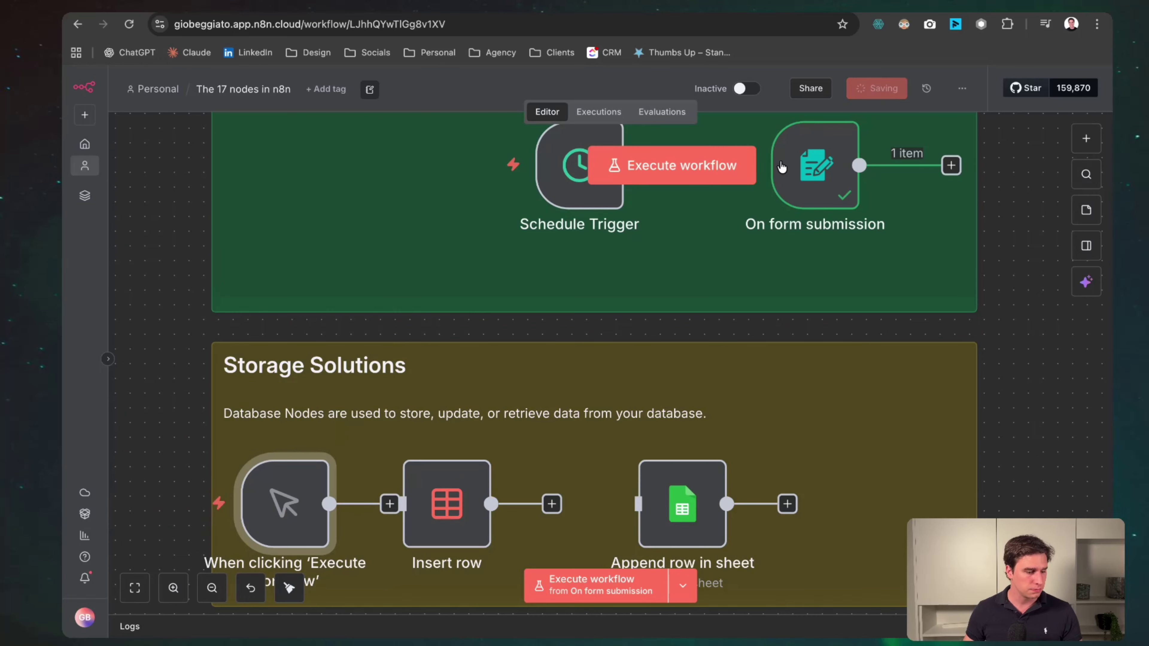
scroll(494, 430, "down", 4)
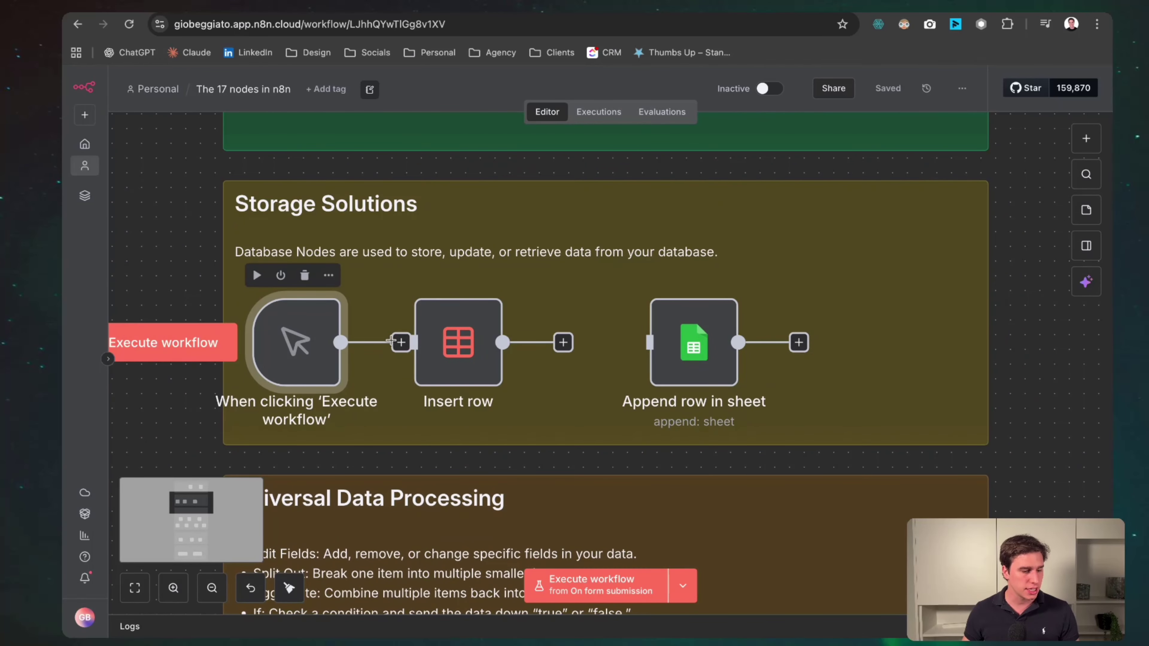
left_click_drag(391, 341, 414, 343)
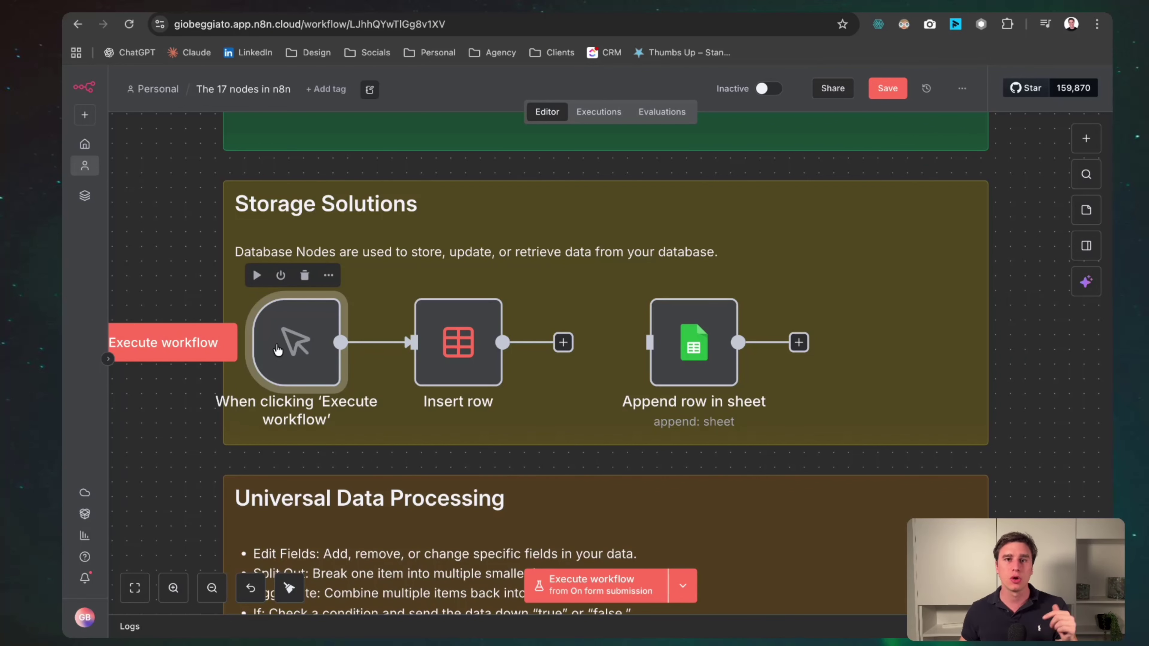
Open the Insert row node, inspect the columns of the N8N trial data table, and return to the node
left_click(468, 345)
double_click(468, 344)
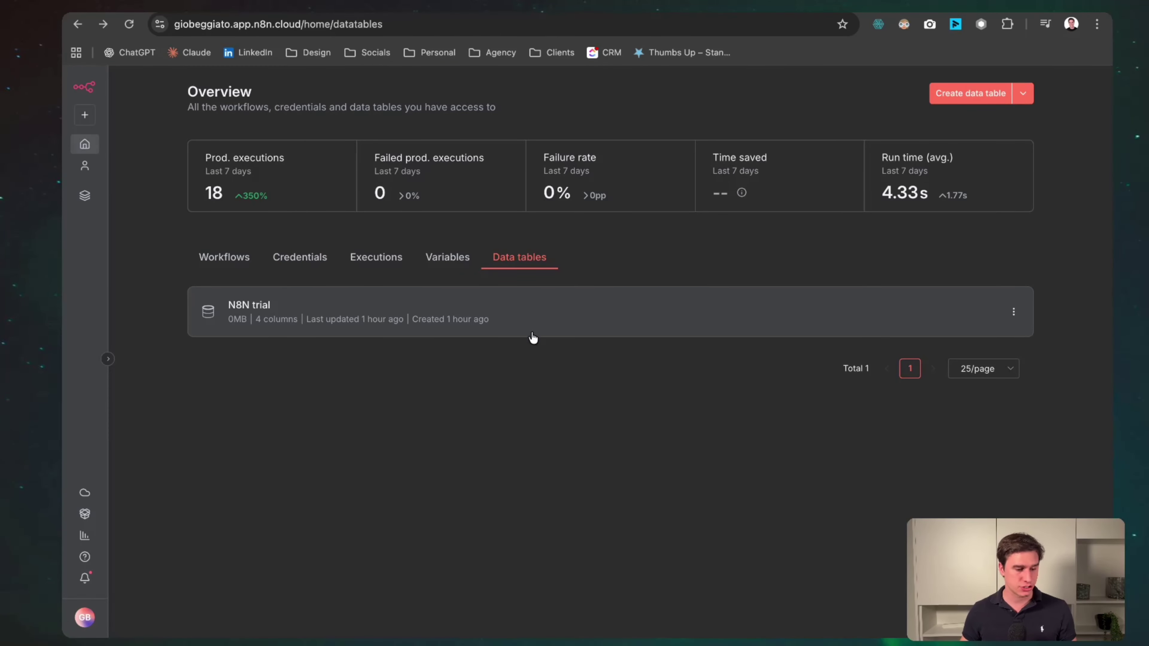
left_click(533, 328)
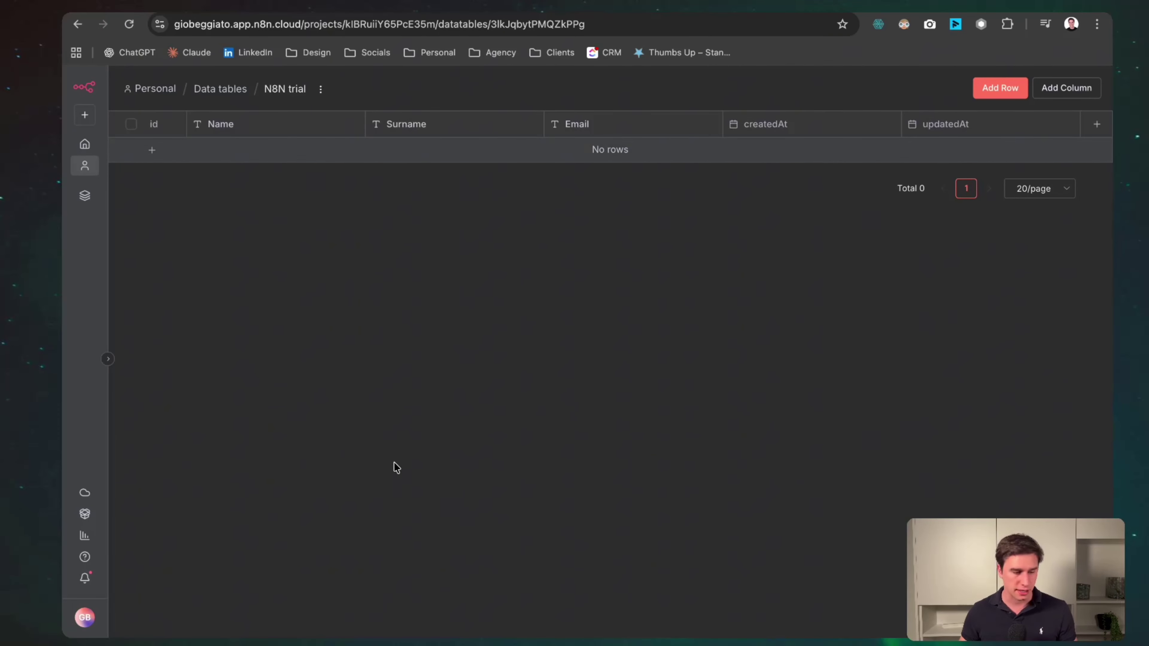
key("alt+Left")
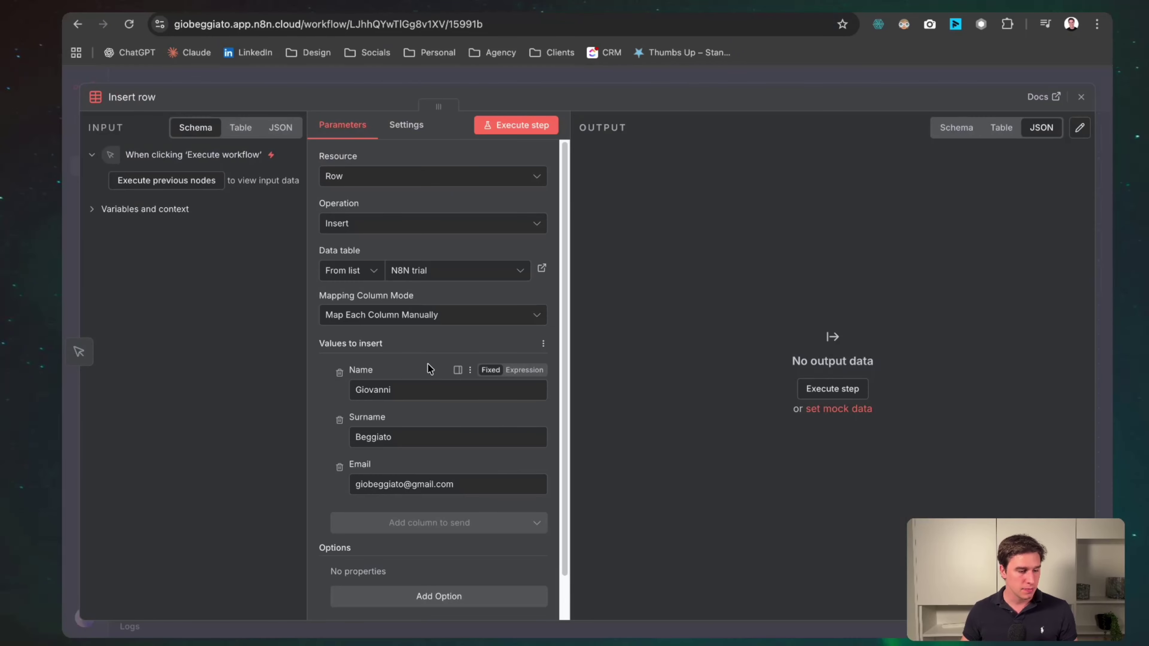
Review the Name, Surname and Email values in the Insert row node and execute the step
left_click(412, 390)
double_click(391, 389)
left_click(274, 452)
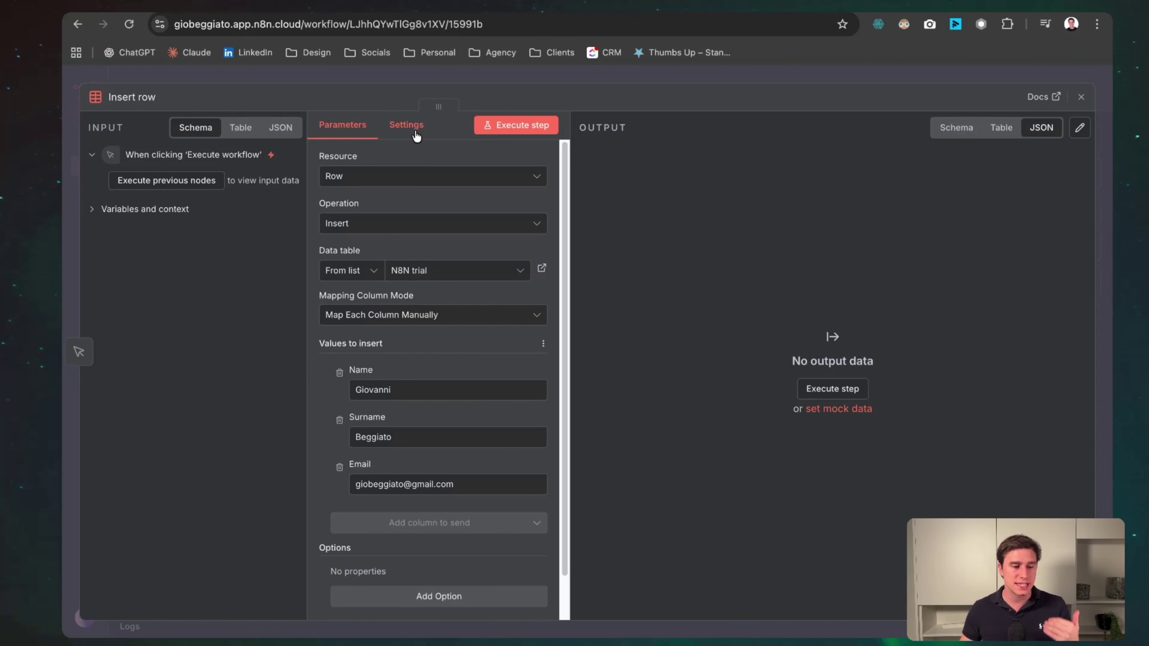
left_click(515, 131)
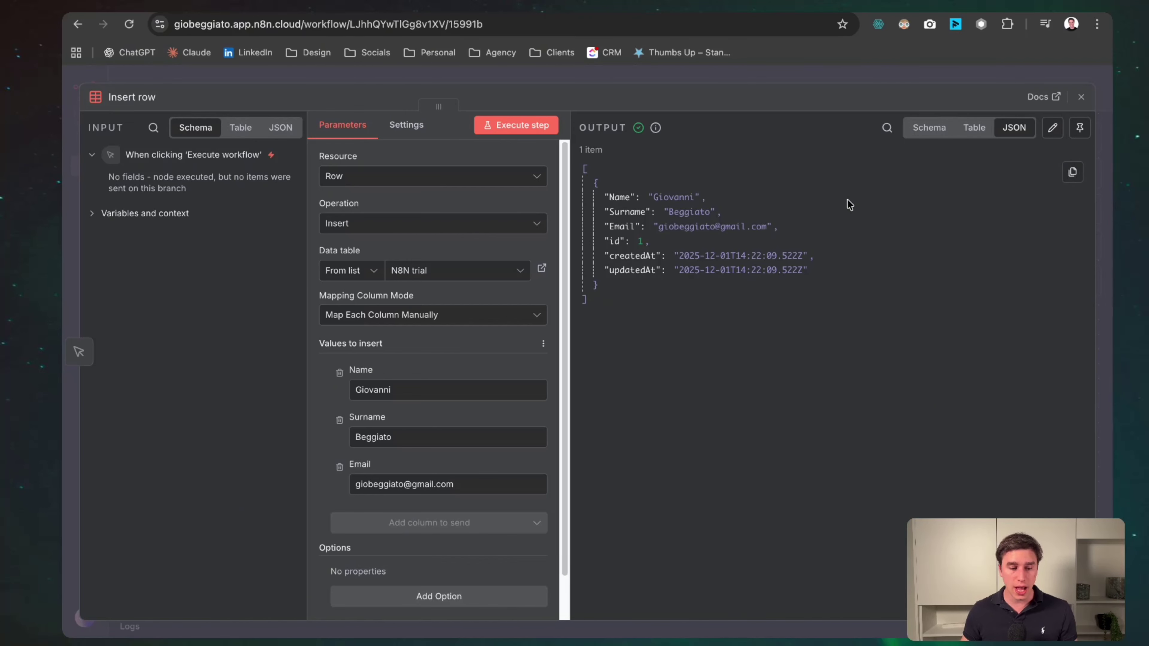
Examine the inserted row in the N8N trial data table and locate the table in the Personal data tables list
key("ctrl+Tab")
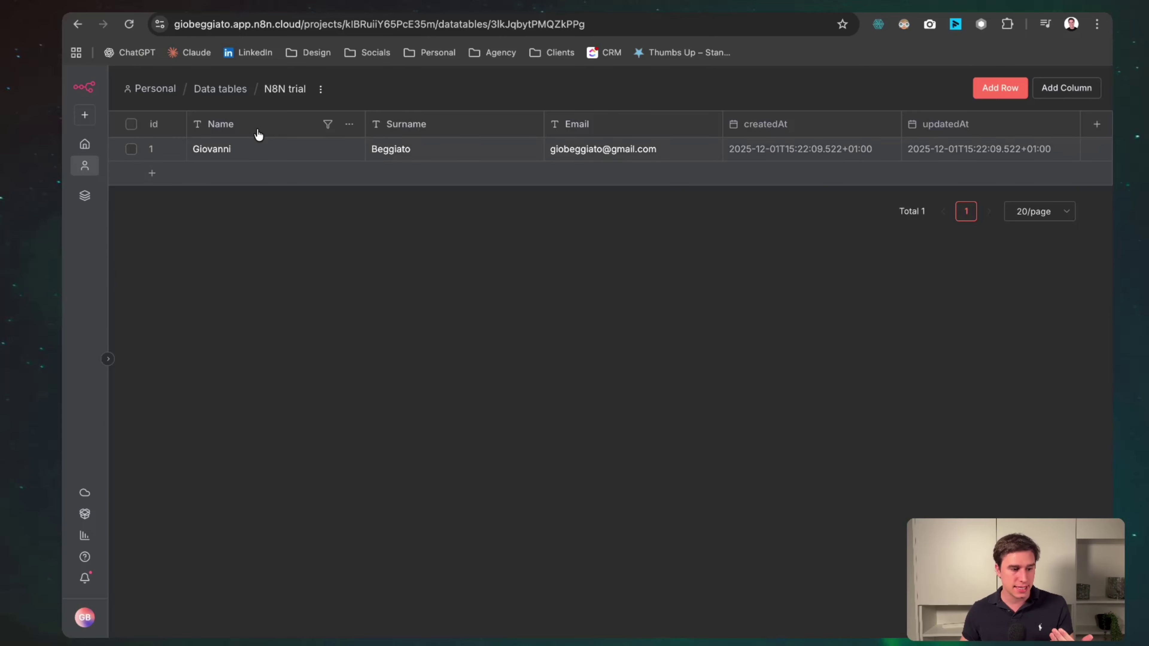
left_click(239, 89)
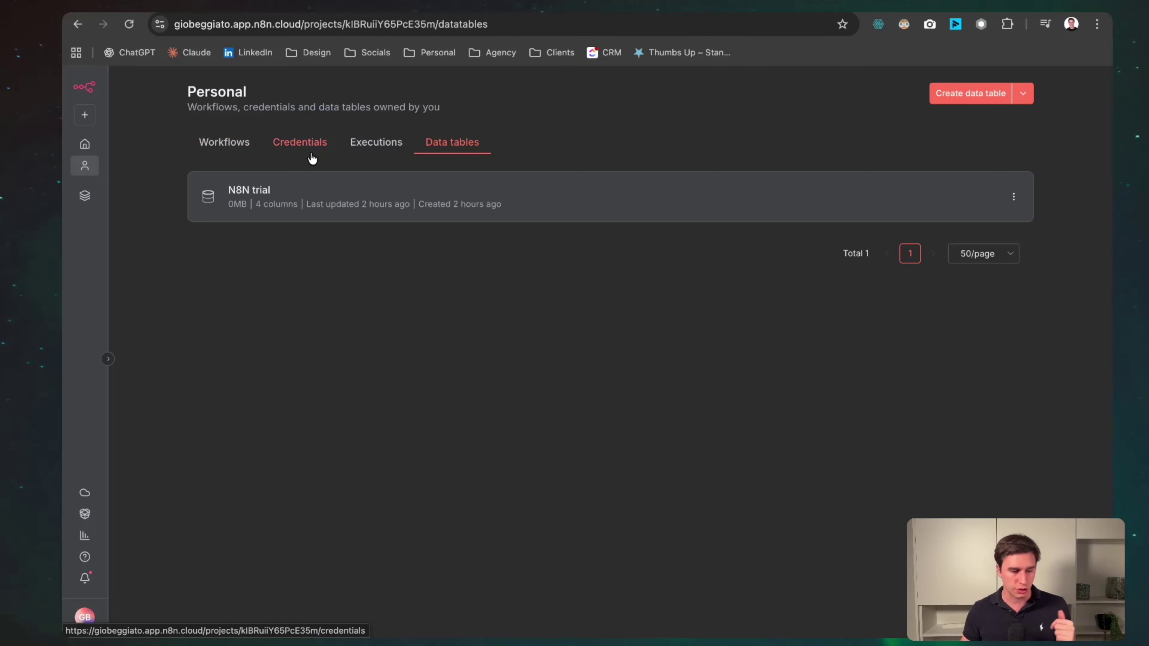
left_click(311, 189)
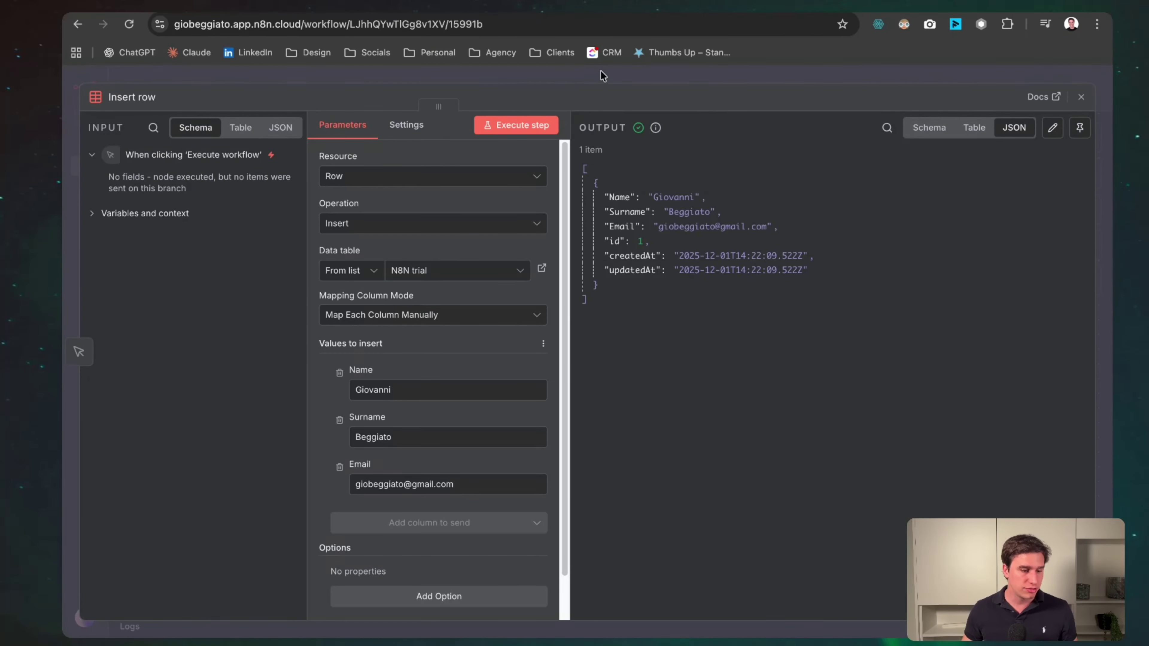
Move the Insert row node aside, connect the manual trigger to Append row in sheet instead, and open that Google Sheets node
left_click(602, 76)
left_click_drag(464, 331, 921, 227)
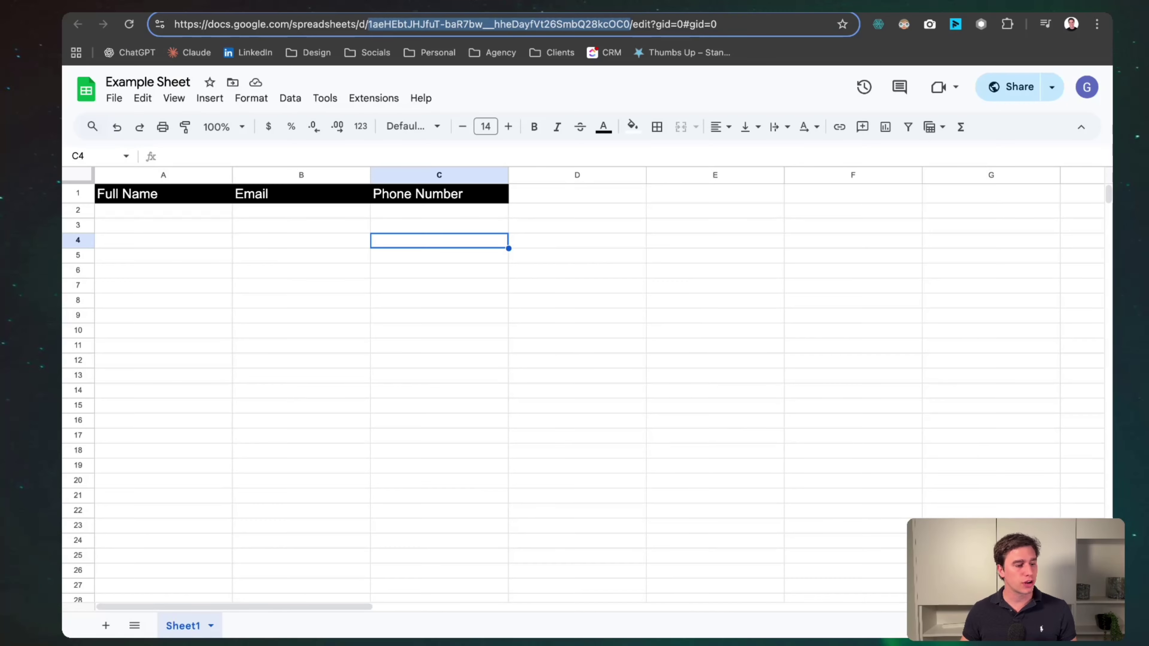
left_click(352, 310)
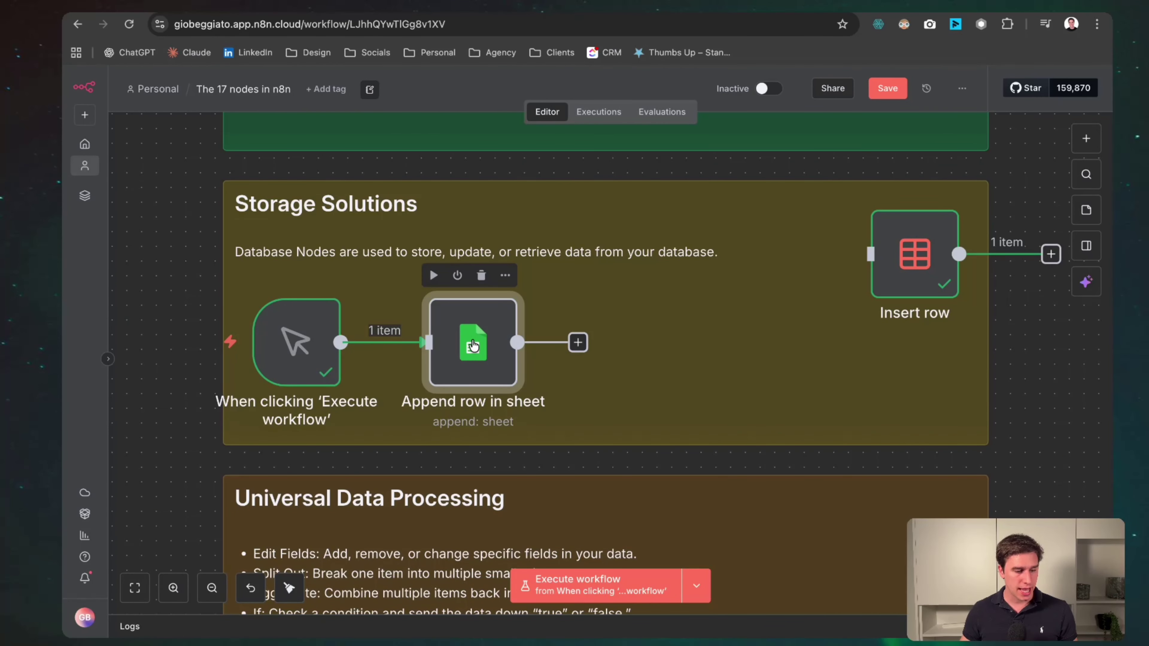
double_click(473, 346)
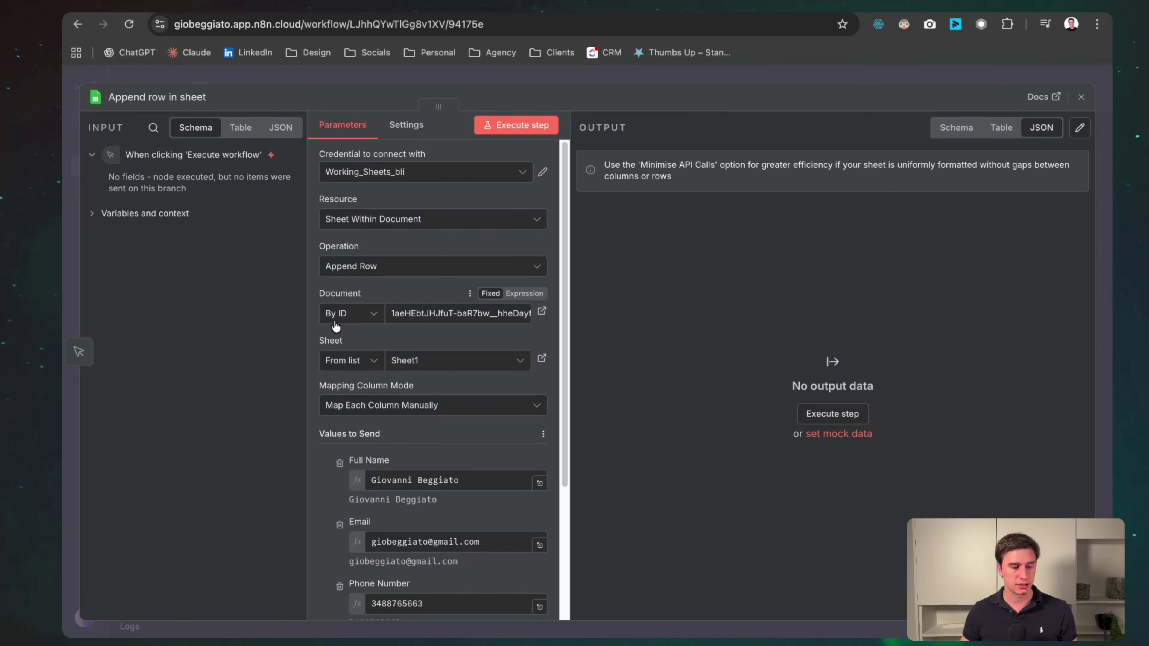
Compare the node's Document ID with the spreadsheet ID in the Example Sheet's URL, and return to the node
triple_click(441, 323)
key("ctrl+Tab")
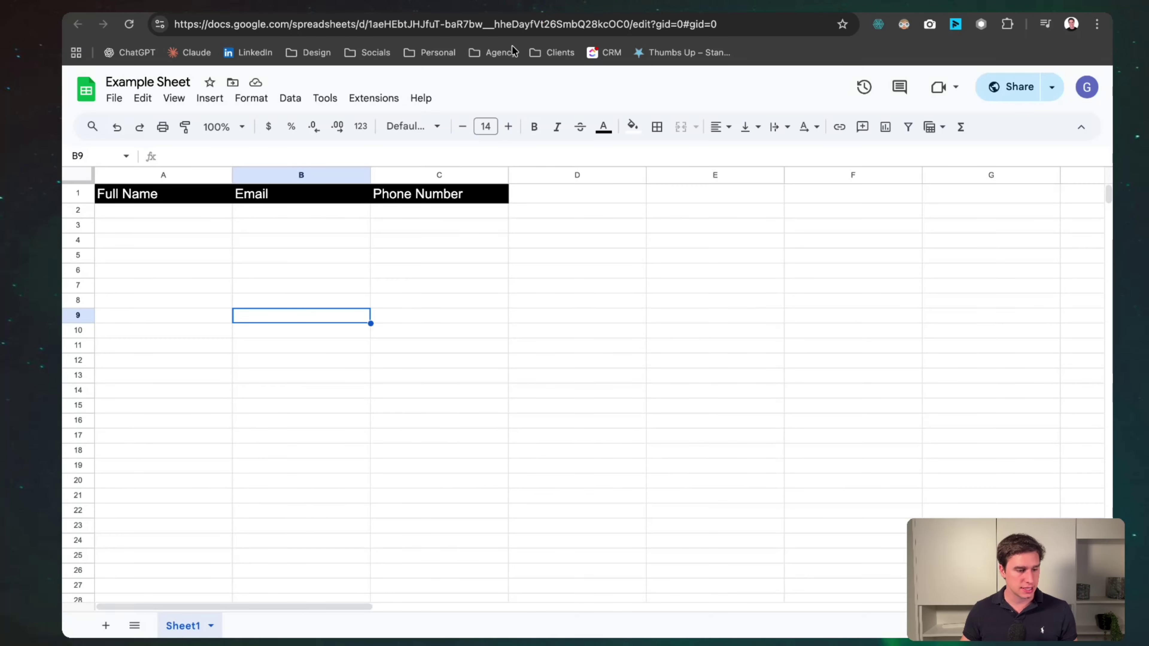
left_click(380, 26)
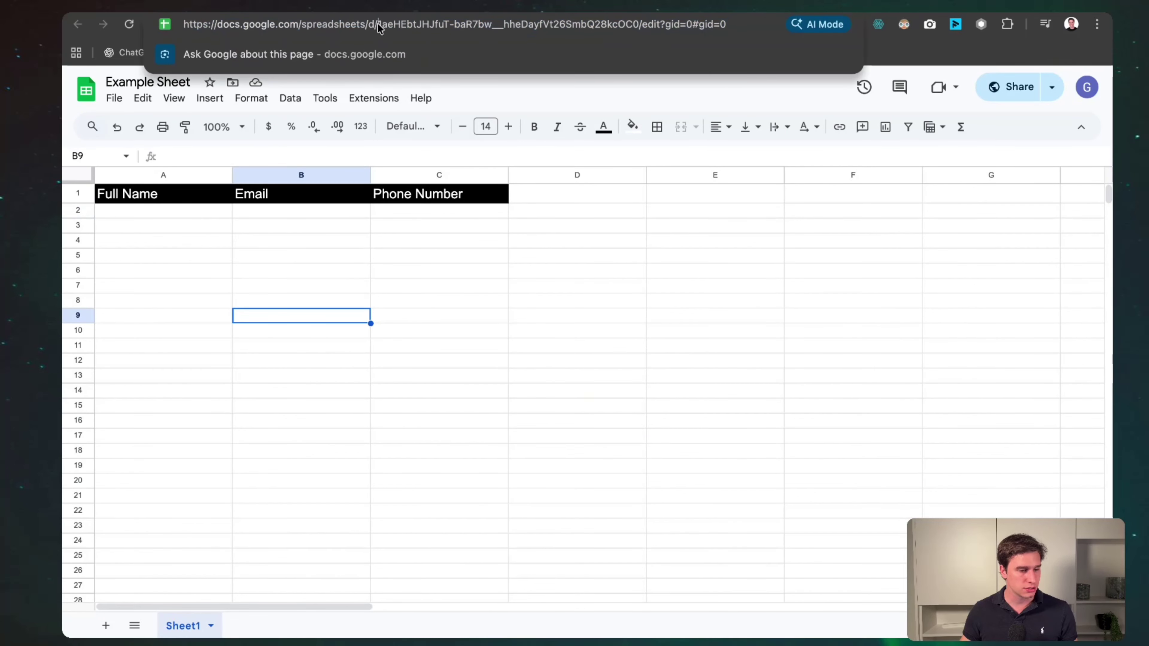
left_click_drag(380, 26, 638, 25)
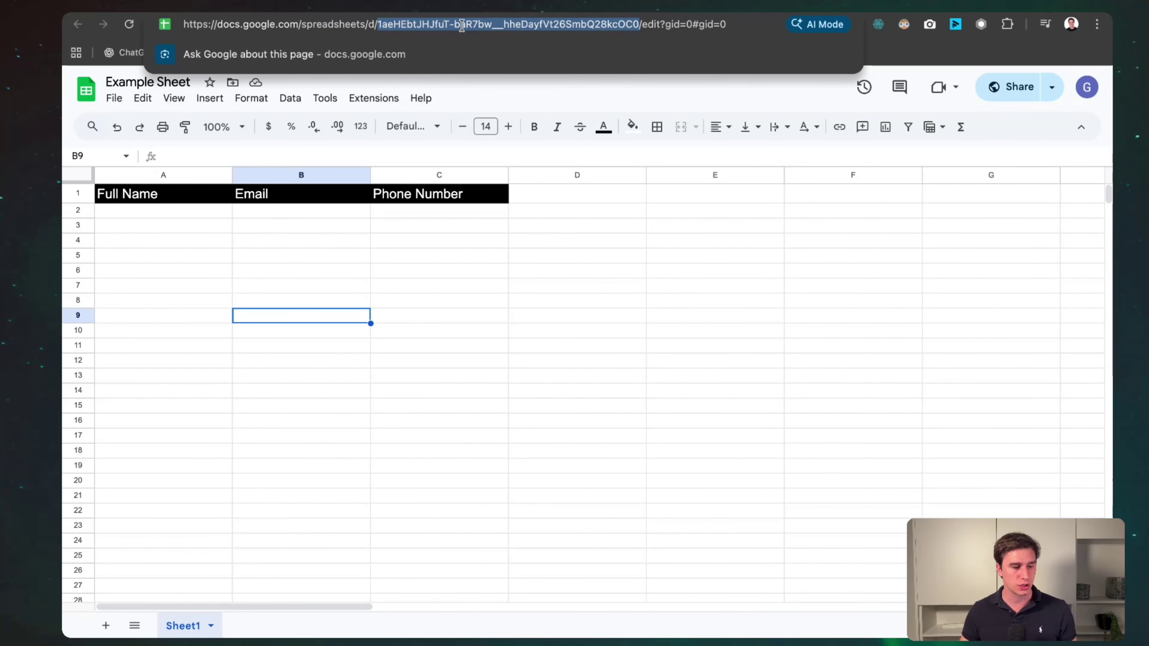
key("ctrl+shift+Tab")
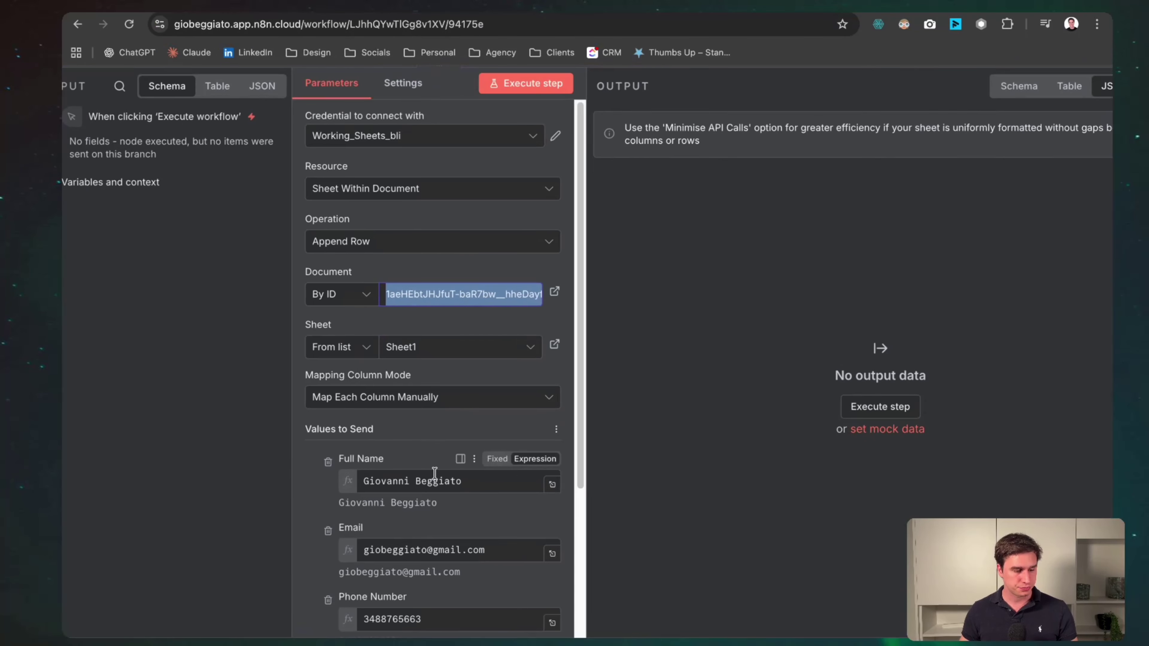
Review the Full Name, Email and Phone Number values to send and execute the Append row in sheet step
scroll(434, 473, "down", 3)
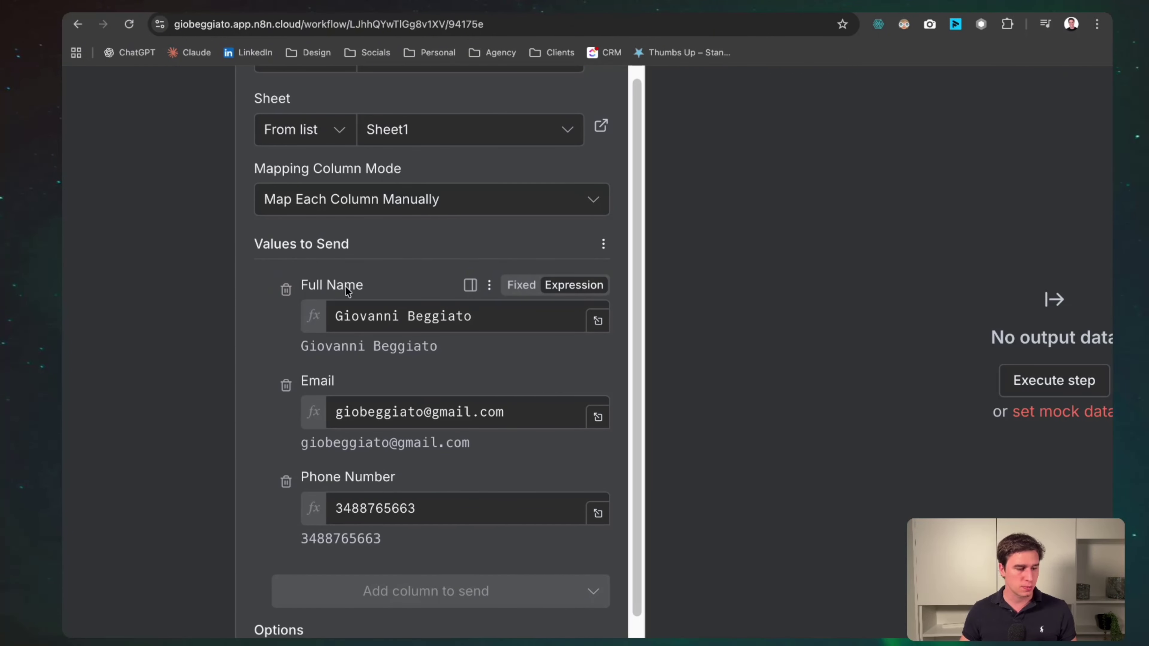
triple_click(392, 404)
left_click(252, 441)
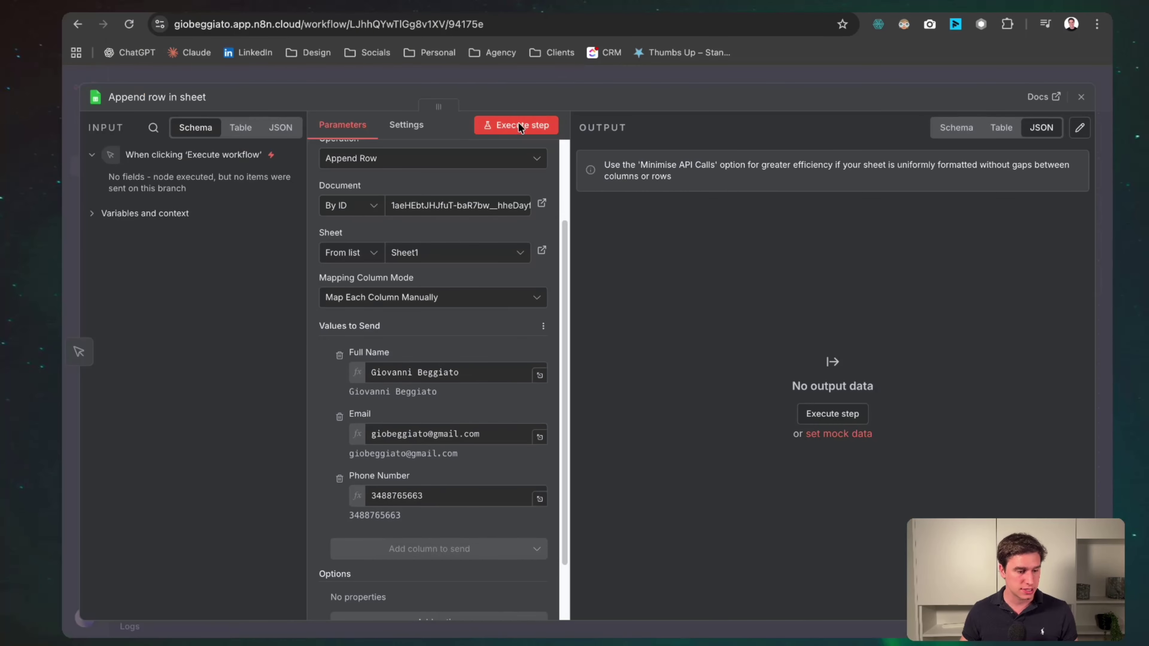
left_click(520, 126)
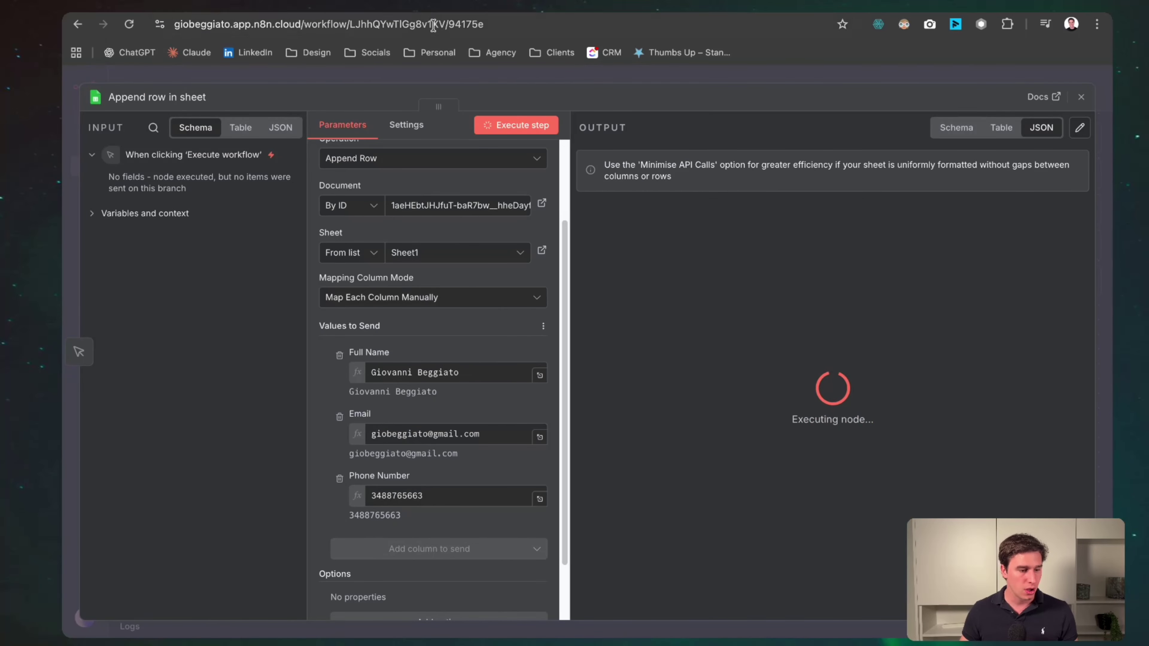
Check the appended row in the Example Sheet, fit all column widths to their contents, and return to the node
key("ctrl+Tab")
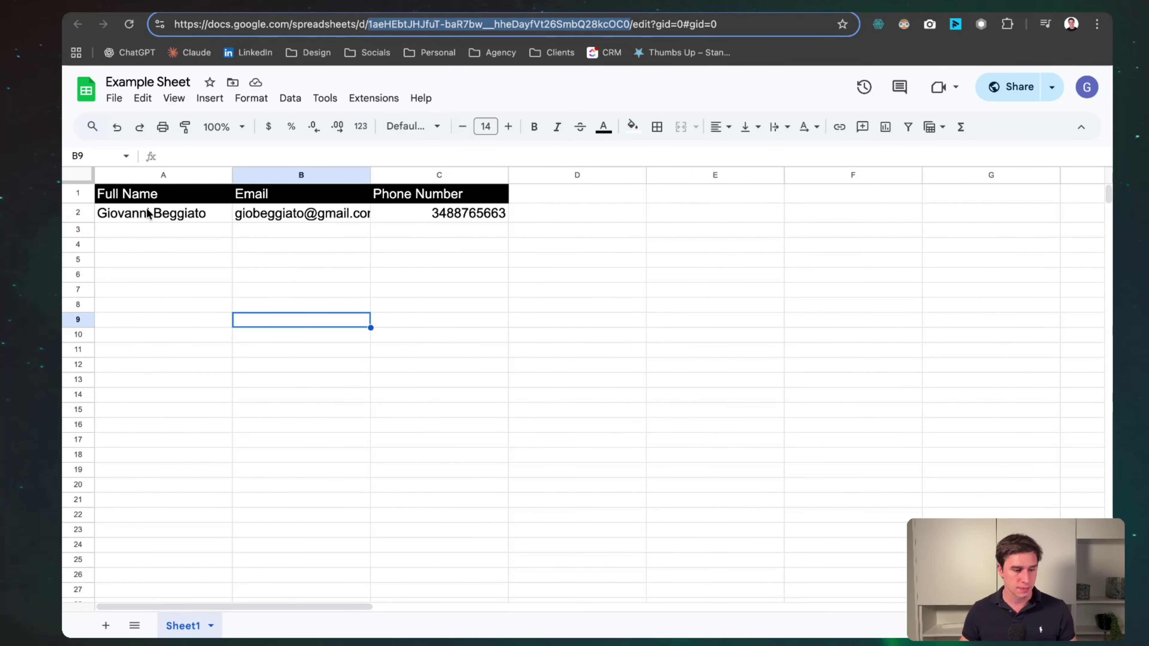
left_click(91, 174)
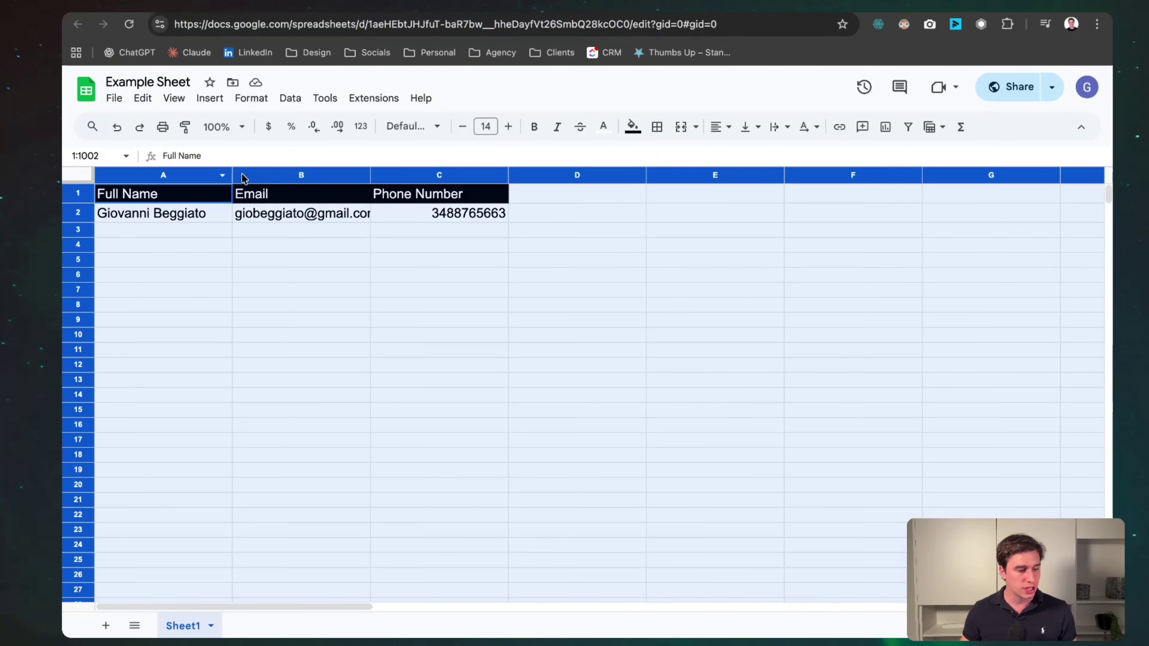
double_click(232, 175)
left_click(264, 243)
key("ctrl+shift+Tab")
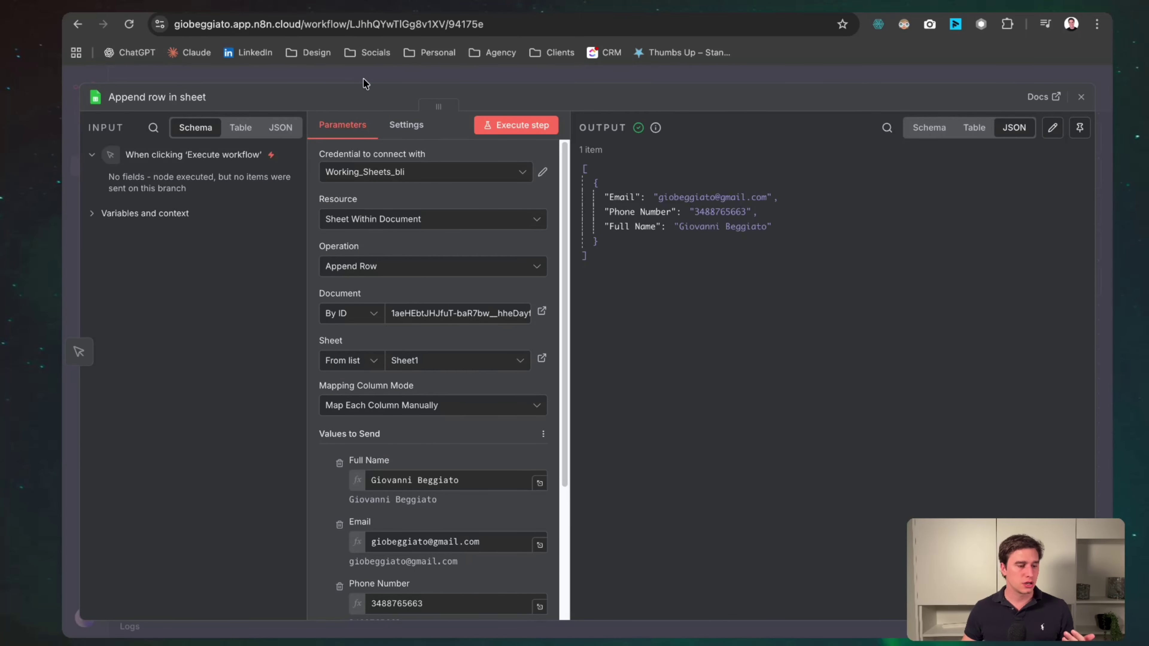
Close the node, place Insert row beside Append row in sheet in the Storage Solutions section, and save the workflow
left_click(365, 83)
left_click_drag(866, 260, 692, 346)
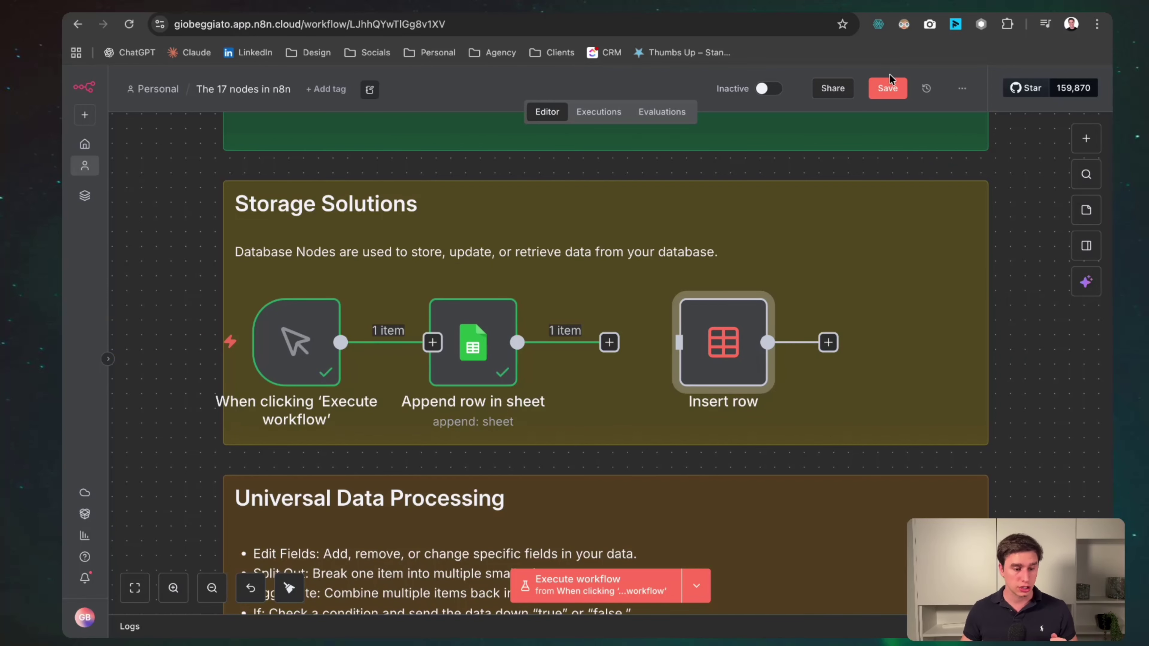
left_click(888, 88)
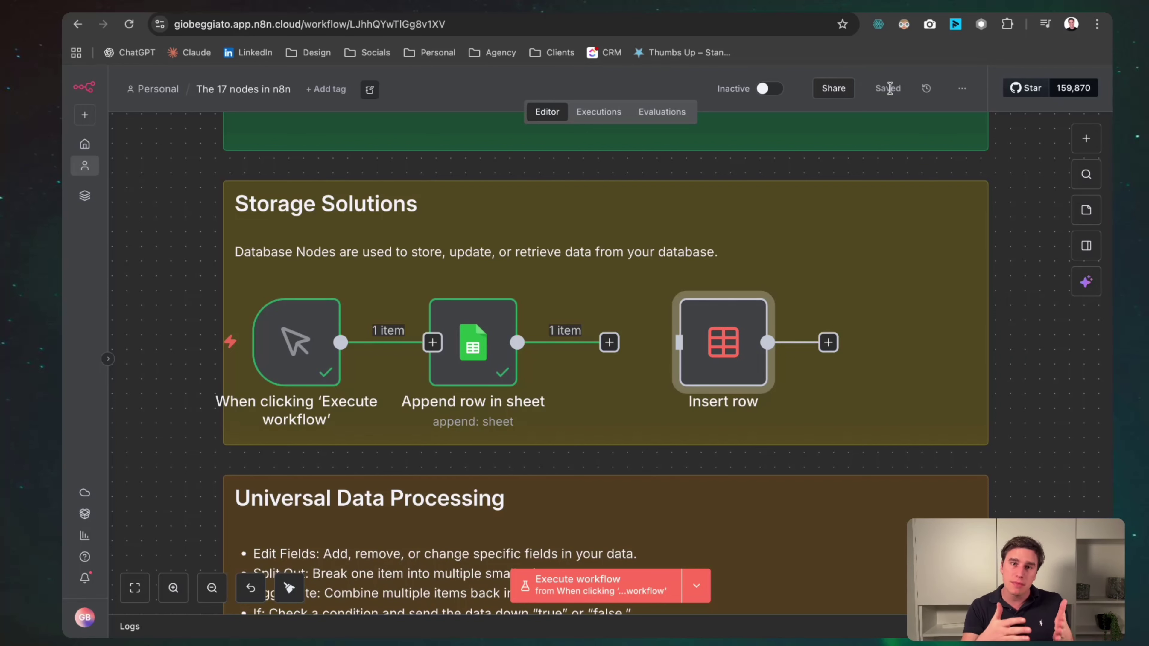
Move the manual 'Execute workflow' trigger in front of the Edit Fields node beside the Universal Data Processing section and save the workflow
scroll(593, 250, "down", 10)
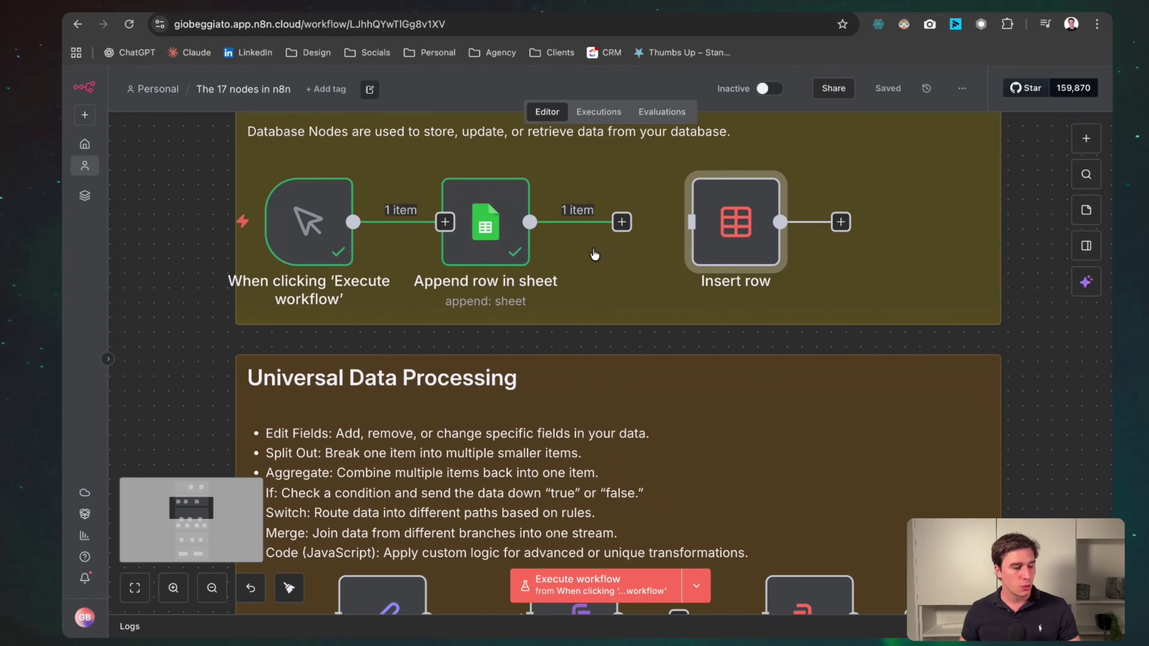
scroll(594, 254, "down", 5)
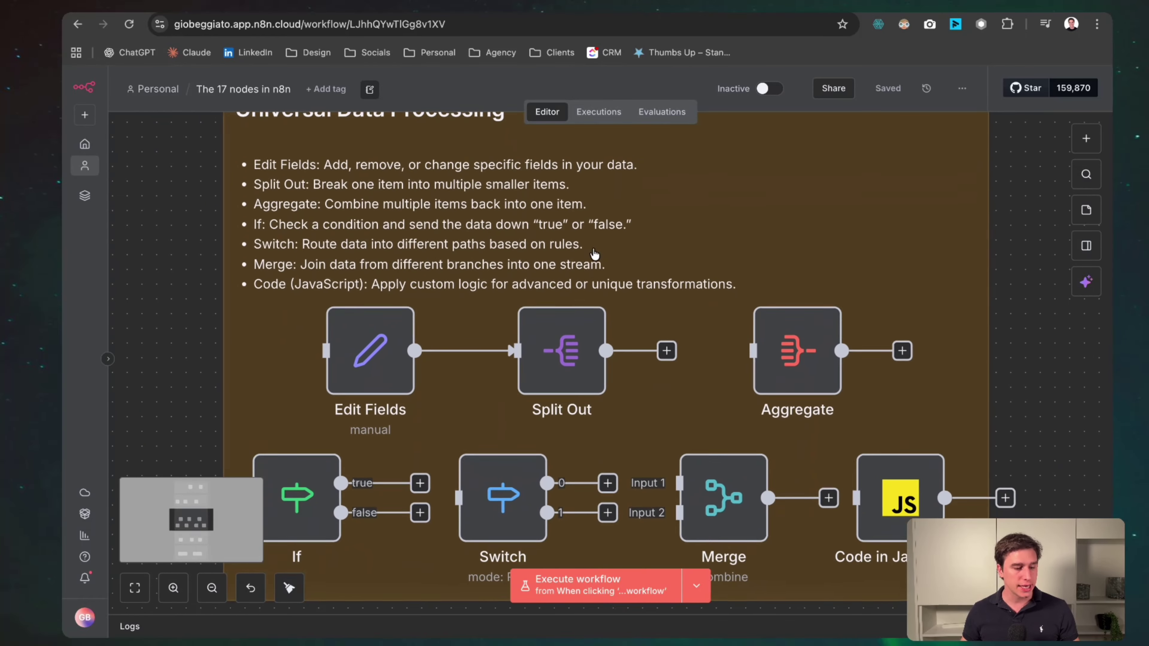
scroll(595, 253, "up", 2)
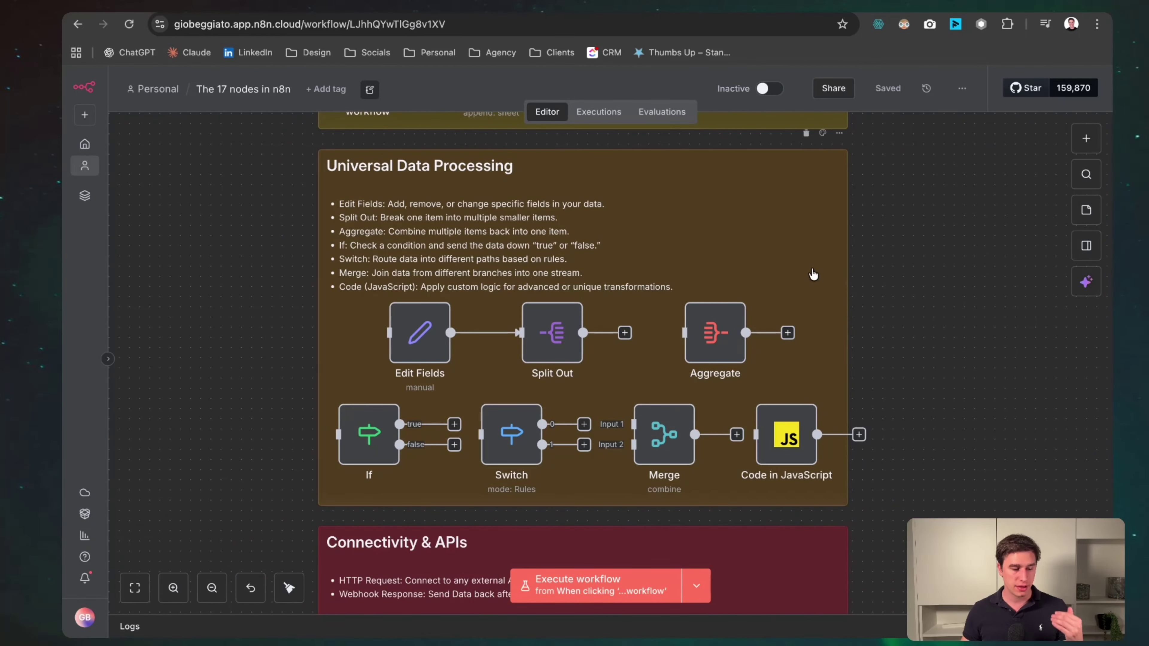
scroll(615, 253, "up", 4)
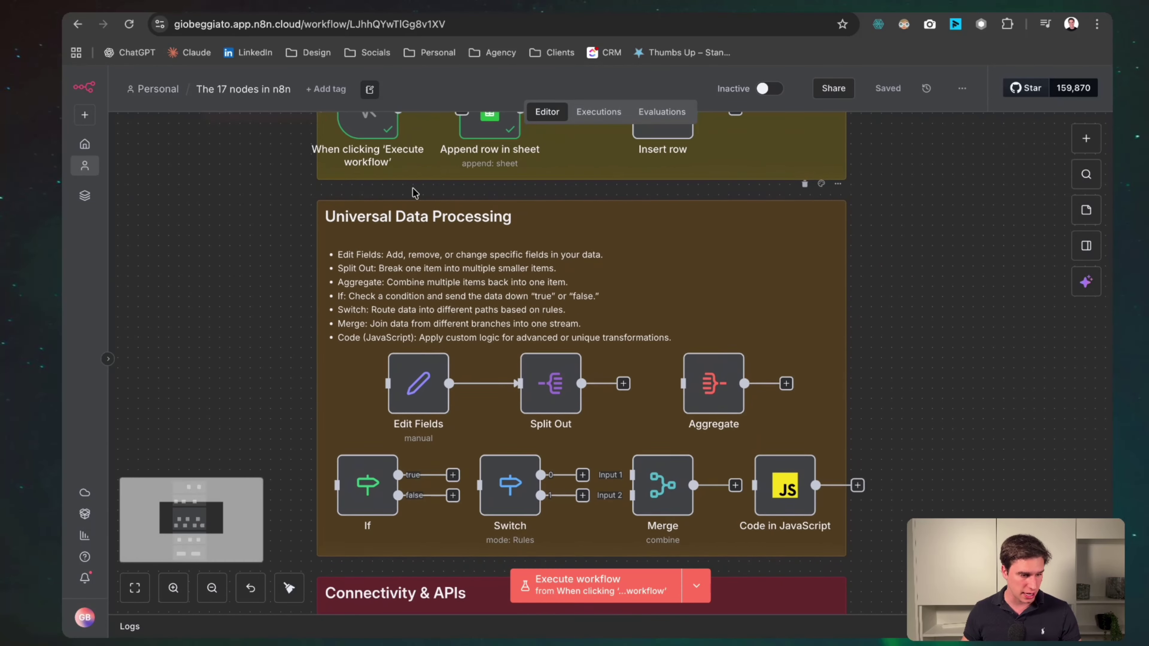
left_click_drag(375, 171, 264, 454)
scroll(379, 268, "down", 5)
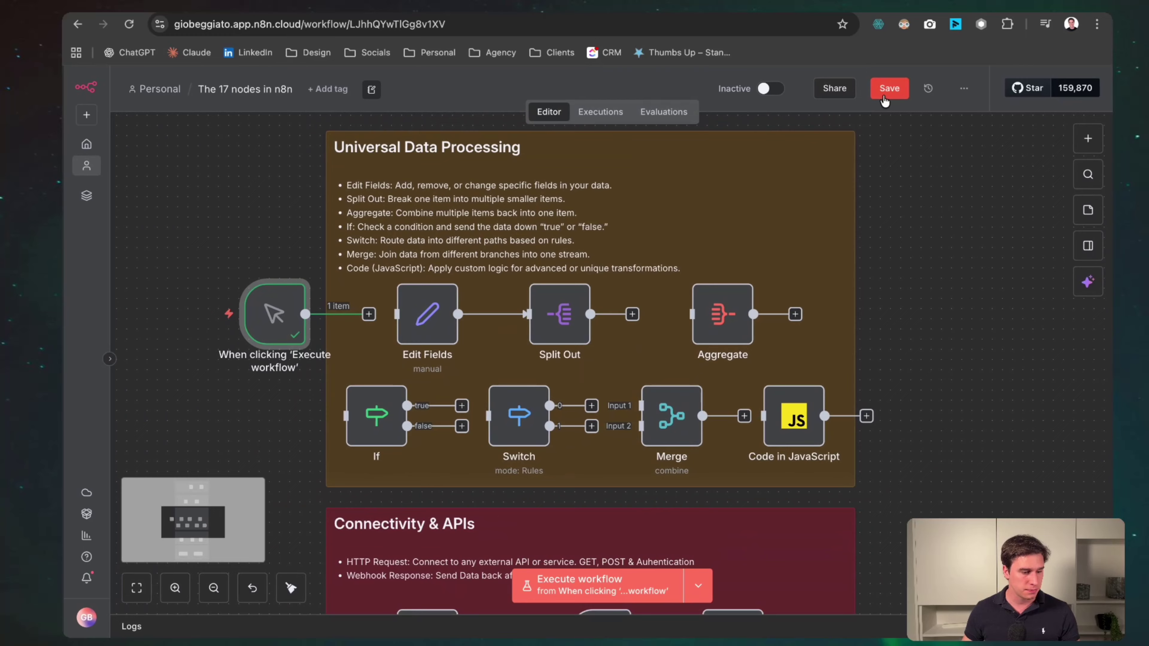
key("ctrl+s")
Connect the manual trigger to the Edit Fields node and open the node's parameters
scroll(352, 309, "up", 5)
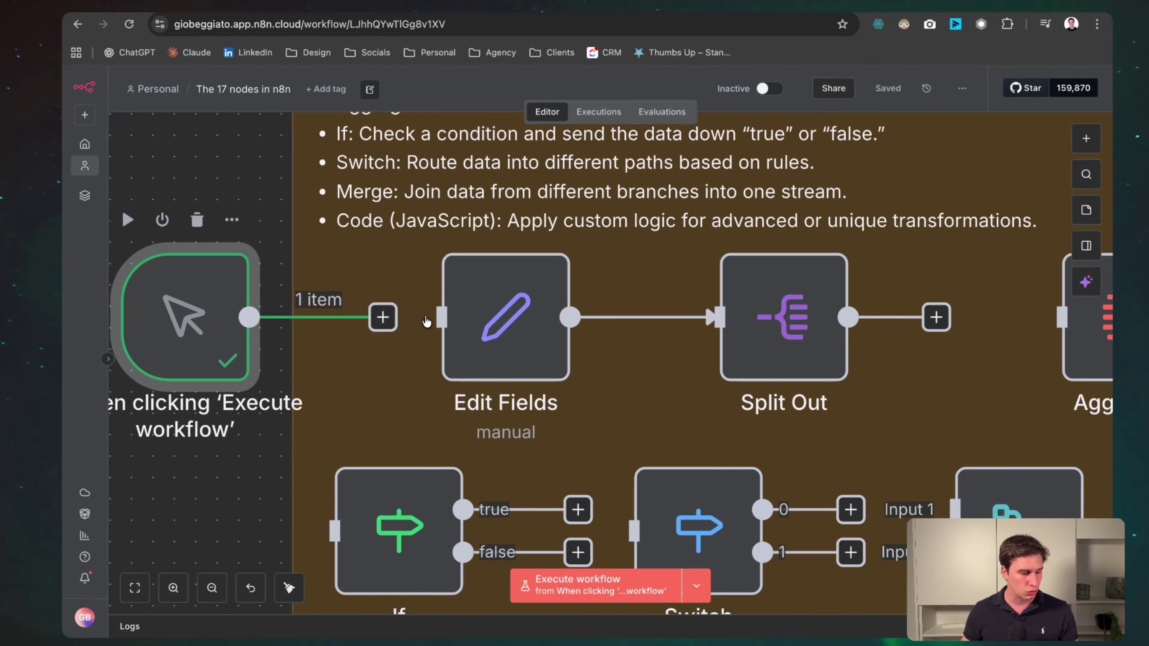
left_click_drag(384, 317, 461, 316)
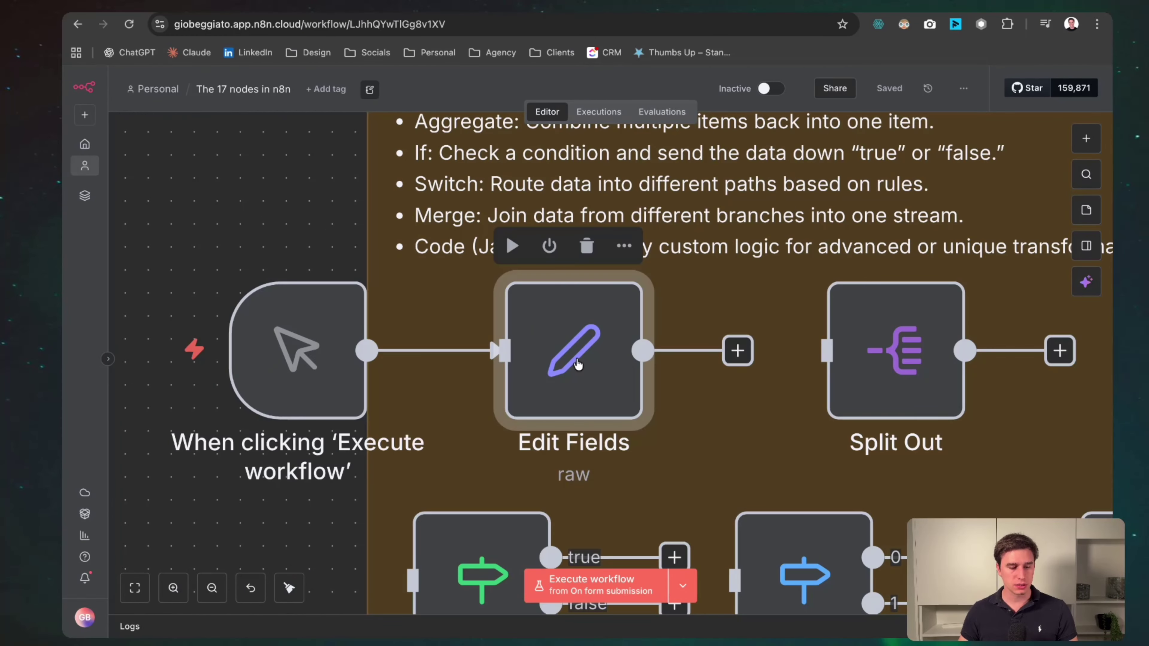
double_click(577, 364)
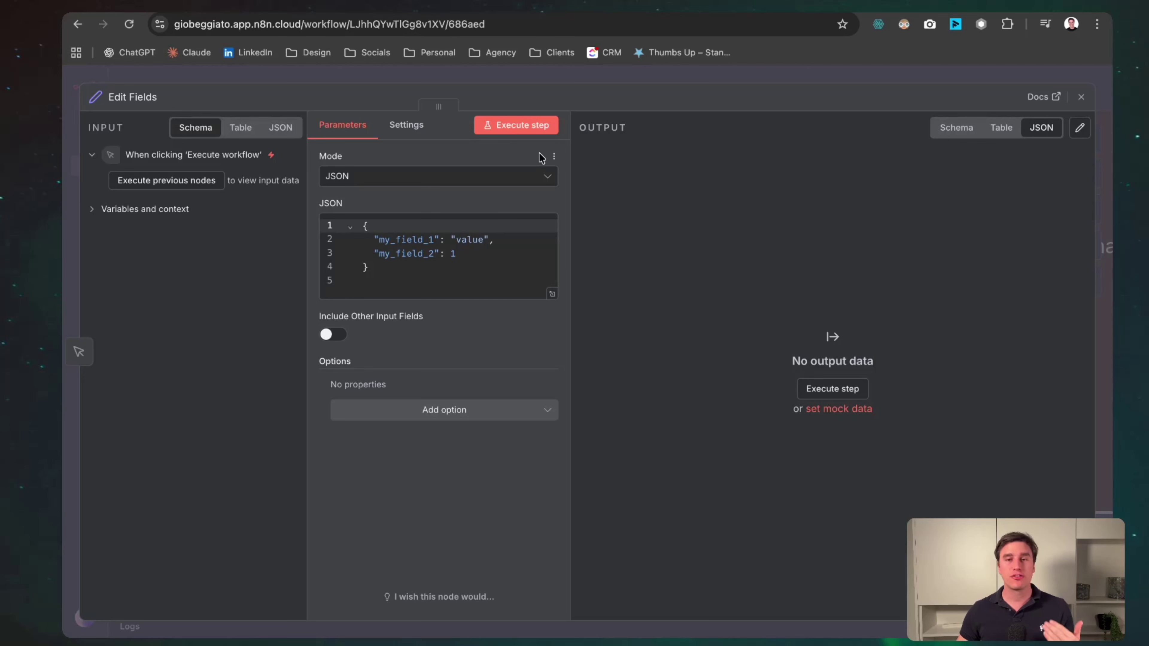
Review the my_field_1 and my_field_2 entries in the Edit Fields JSON, execute the step, and examine its output
left_click_drag(423, 266, 361, 225)
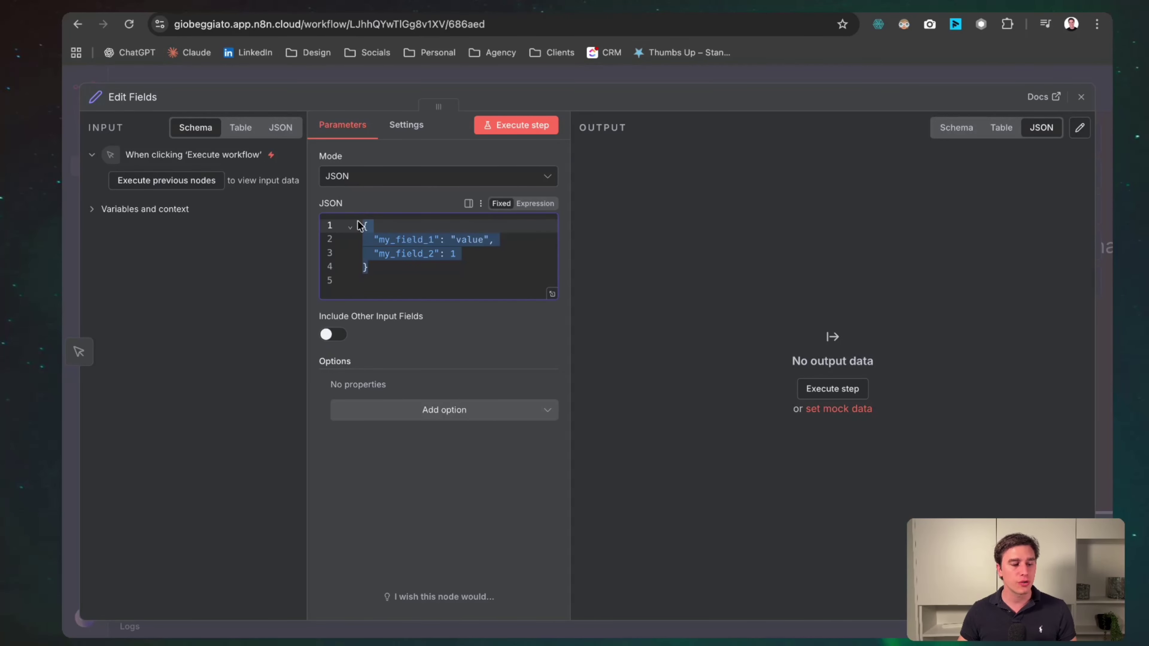
left_click(447, 273)
left_click_drag(457, 253, 364, 239)
left_click(533, 125)
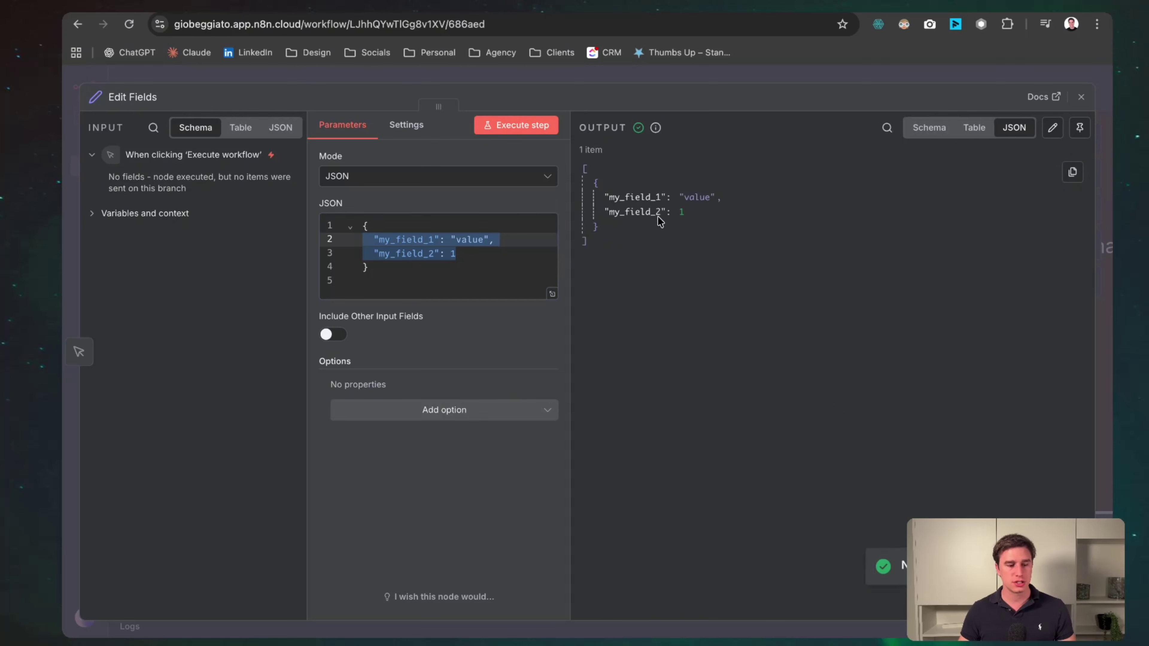
left_click(655, 198)
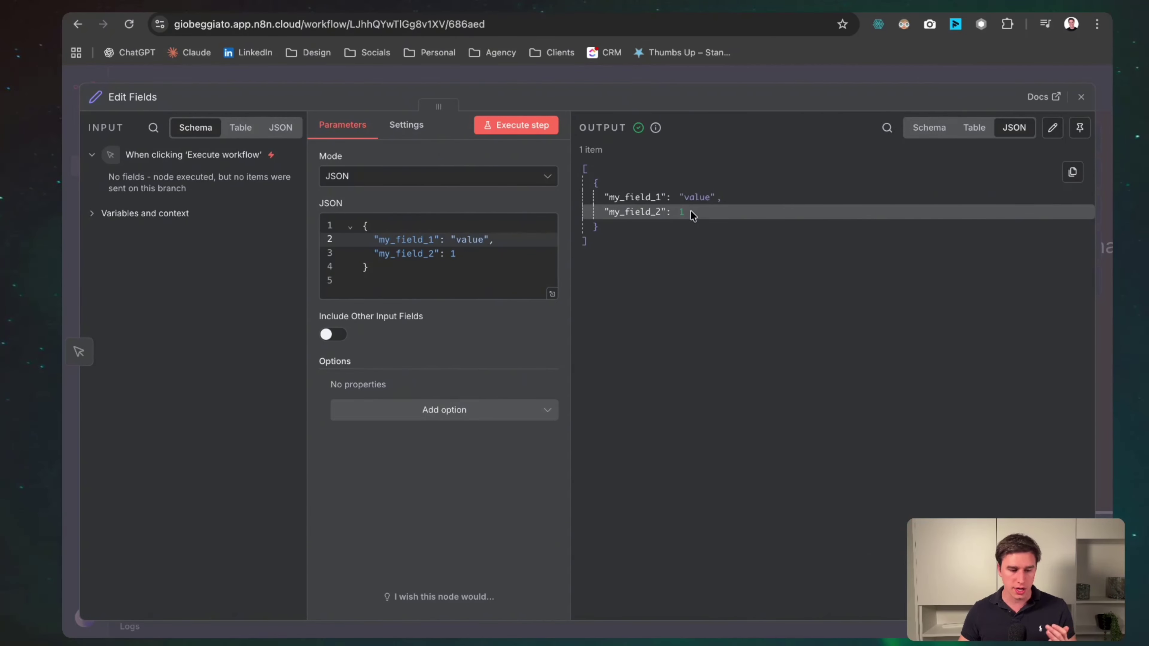
Switch Edit Fields to Manual Mapping, add a string field called Name holding a person's first name, and execute the step
left_click(404, 177)
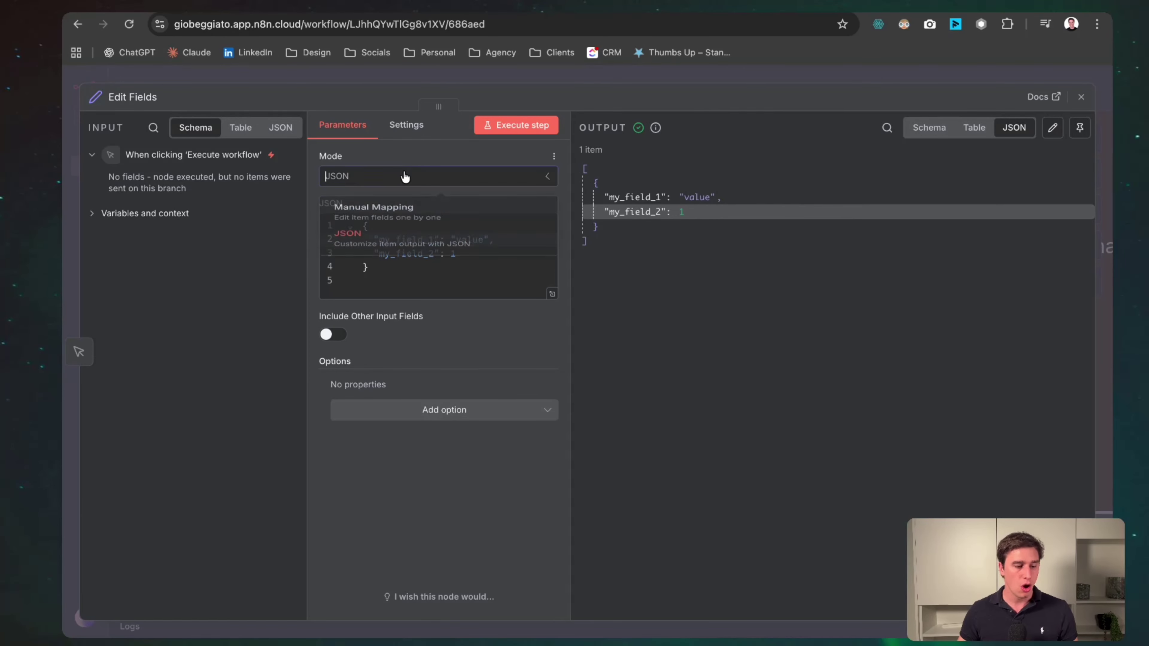
left_click(412, 225)
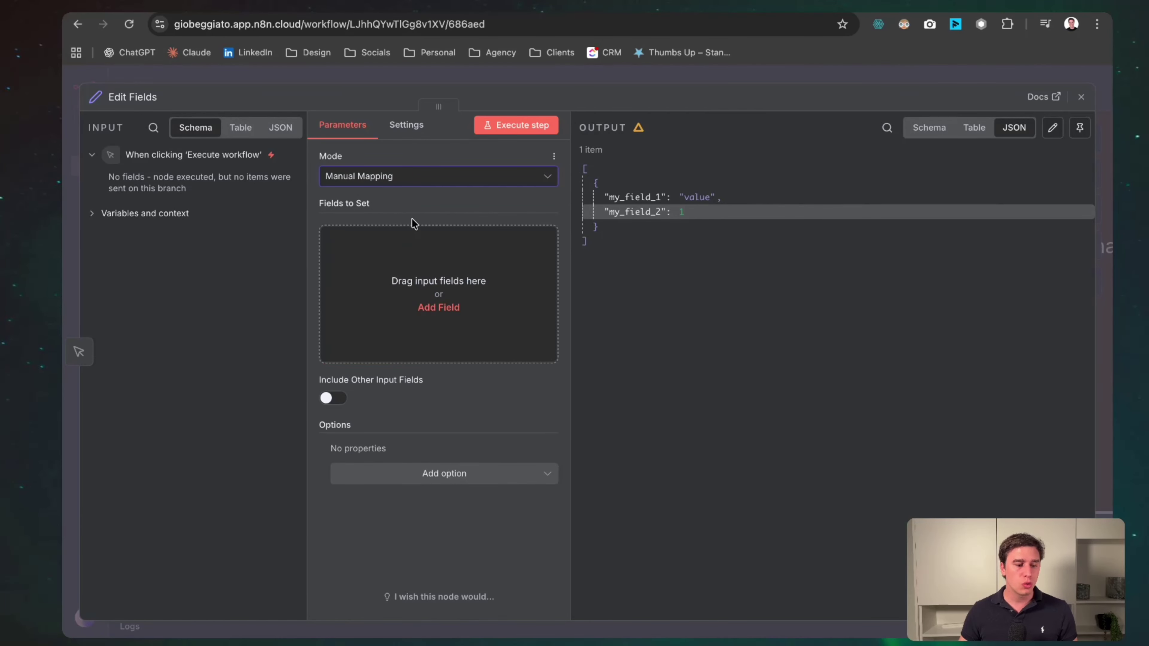
left_click(409, 267)
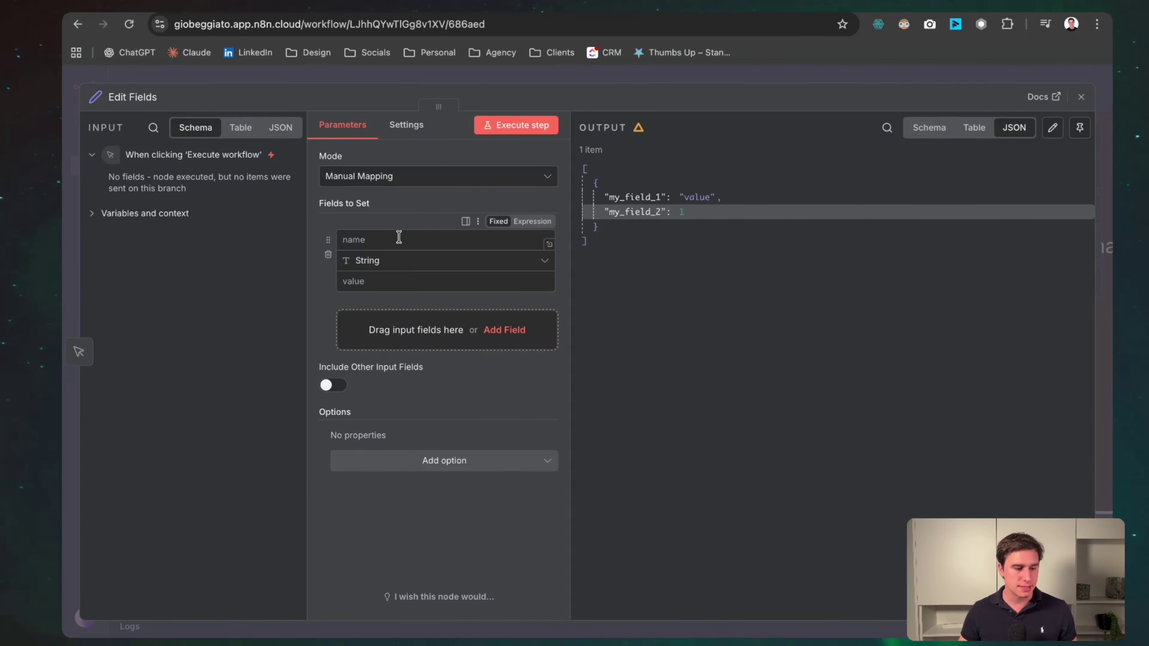
type("Name")
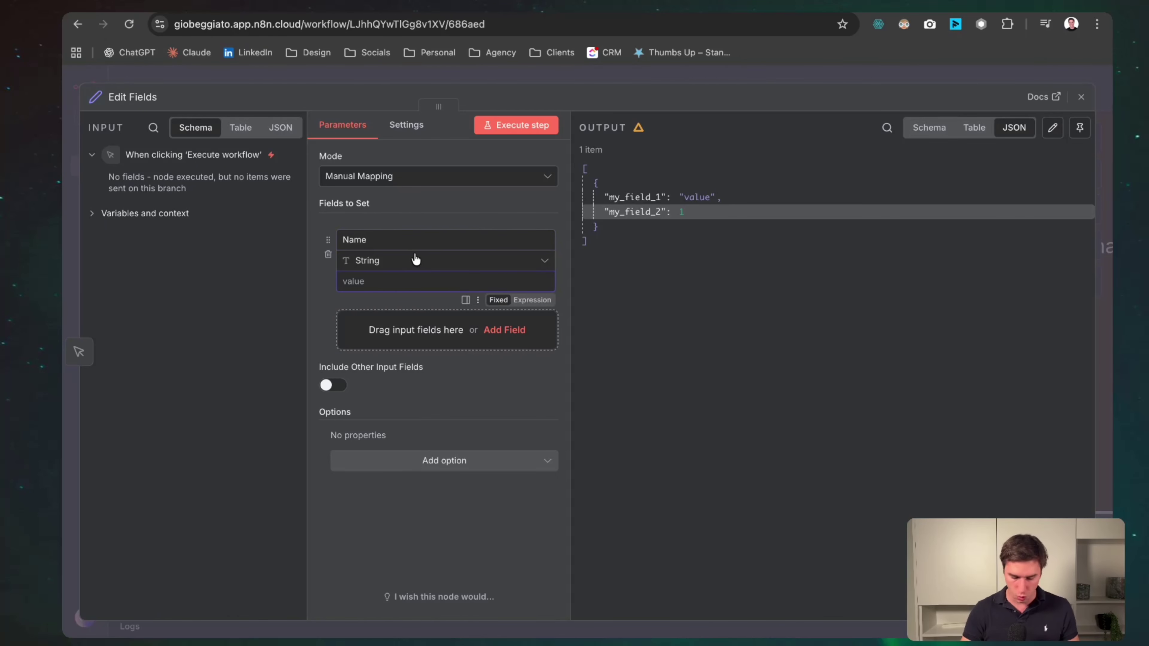
type("Giovanni")
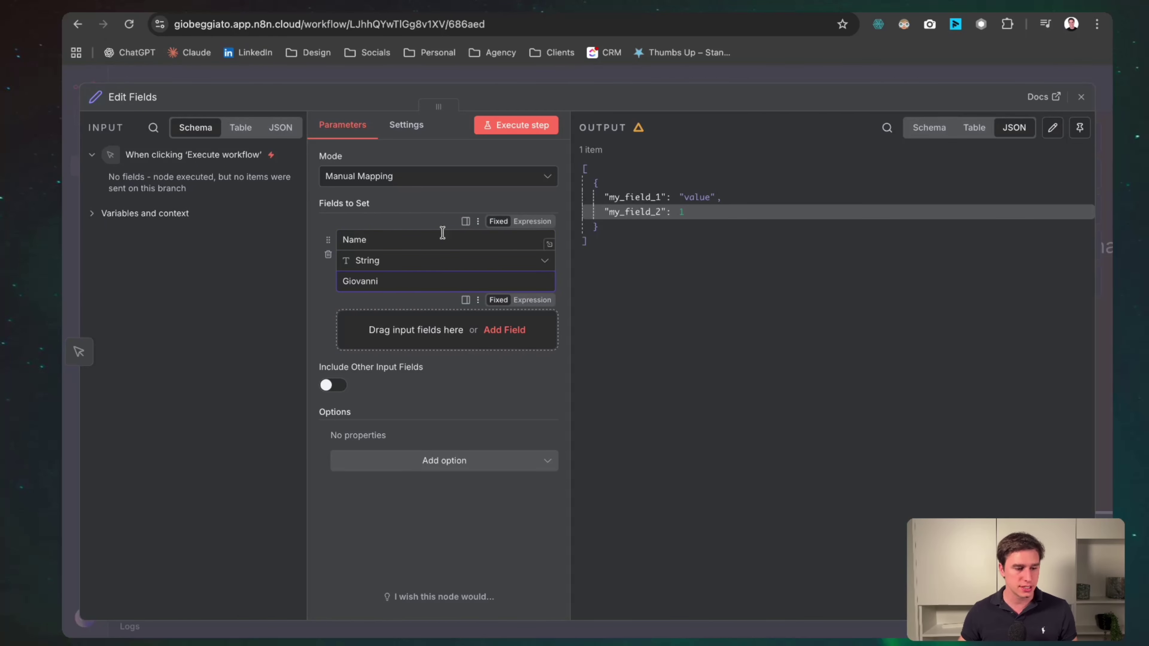
left_click(541, 127)
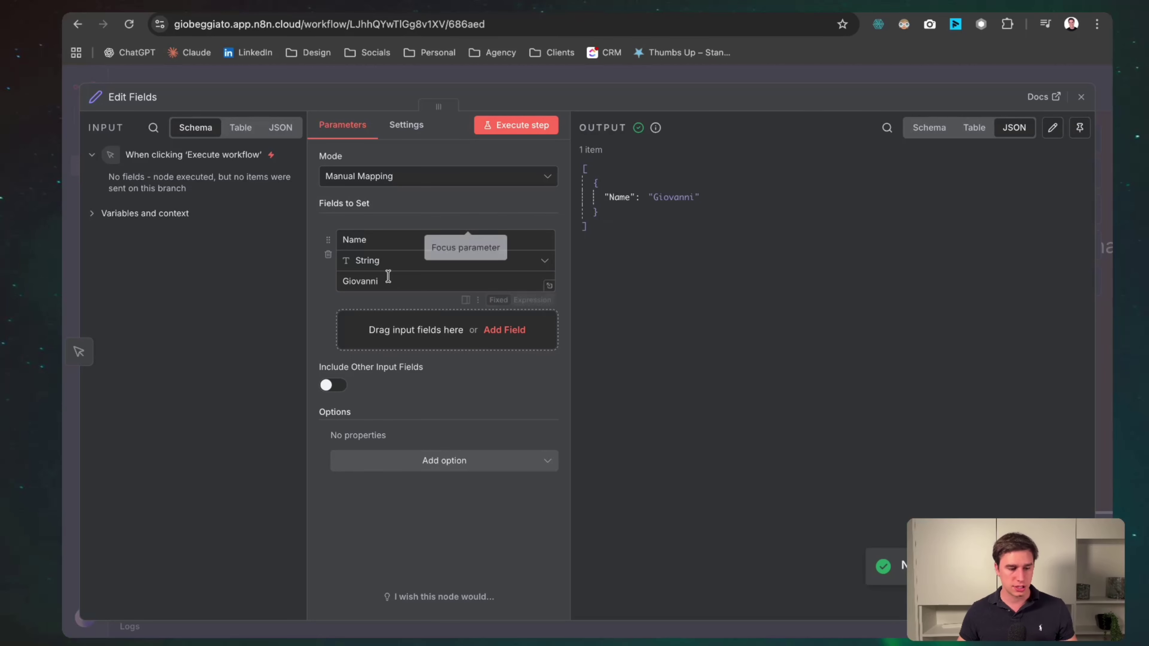
Review the Name field's key and value, and view the data types available for it
double_click(358, 239)
double_click(360, 281)
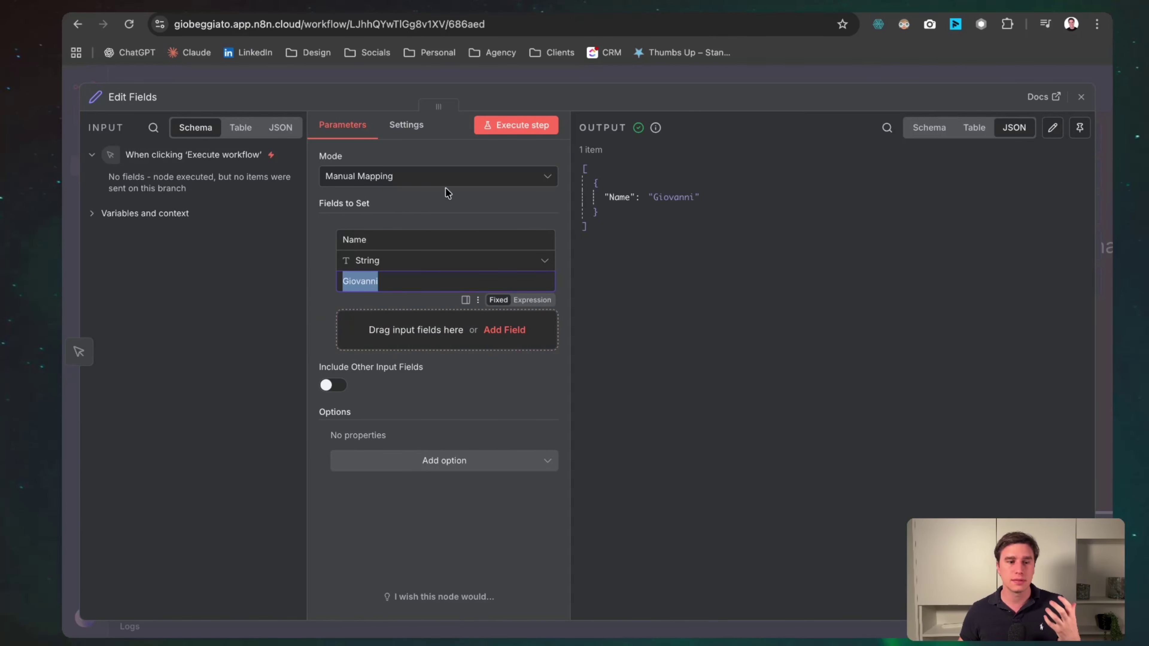
left_click(384, 264)
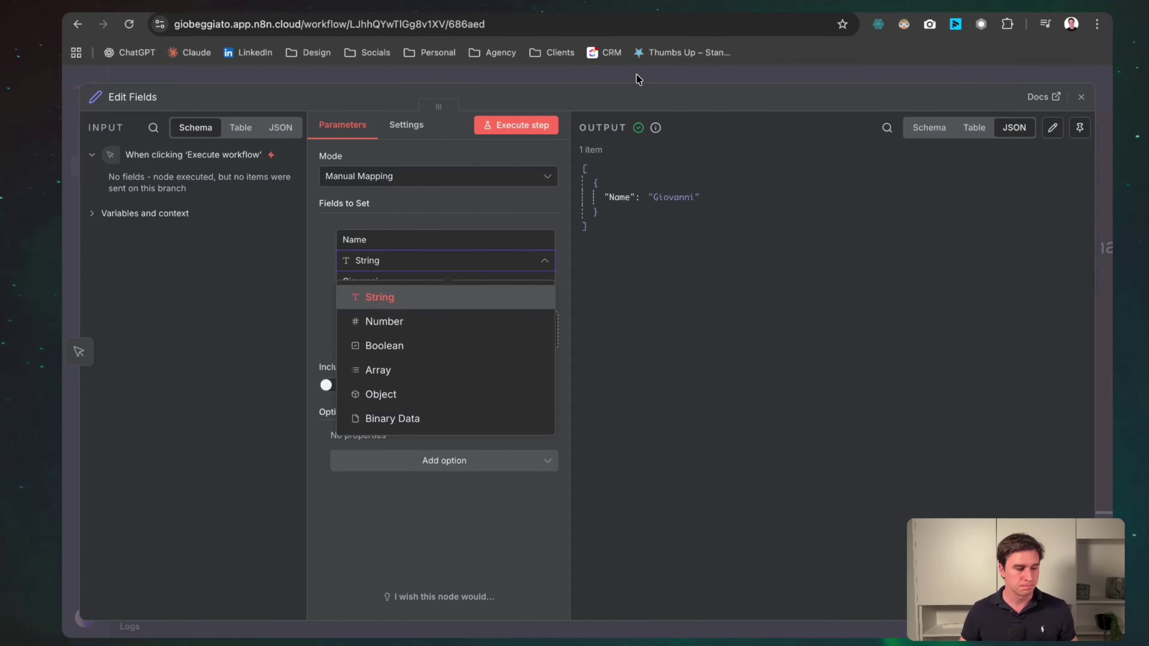
left_click(385, 232)
Rename the field as string, replace its value with the copied JSON list of contacts, and execute the step
double_click(382, 236)
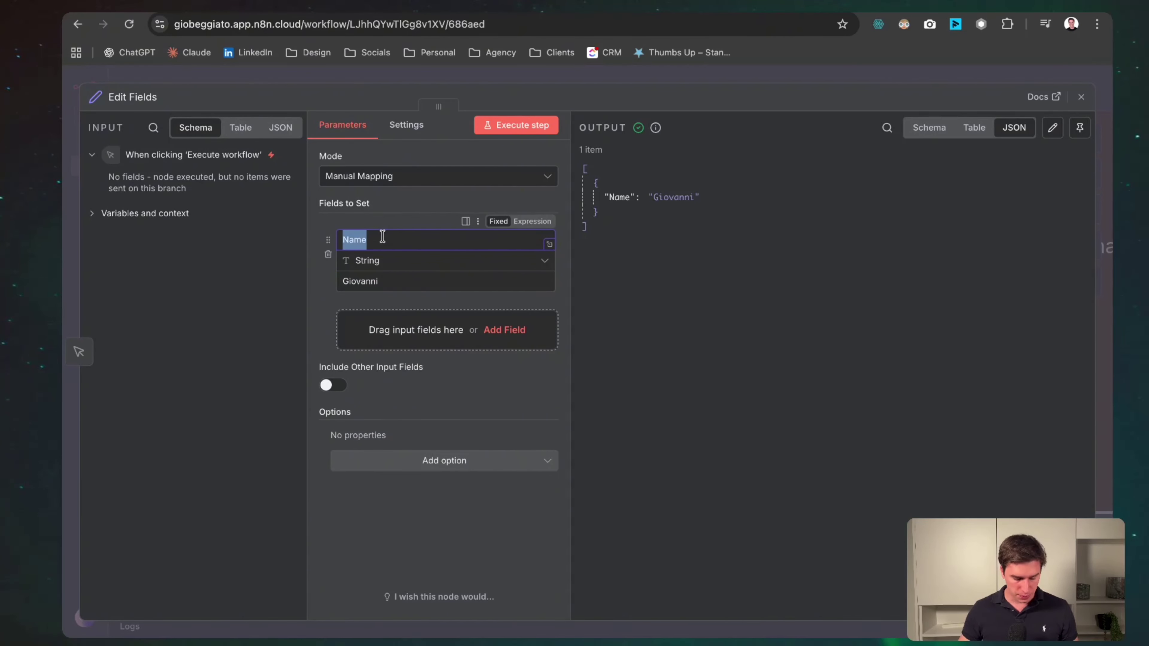
type("string")
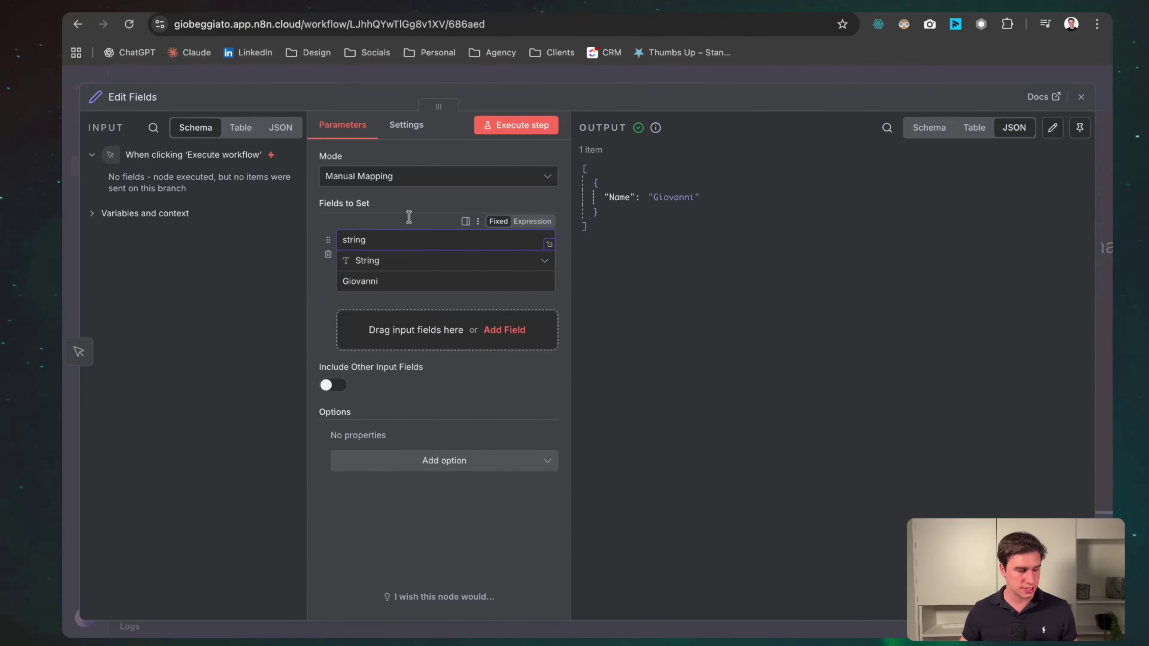
double_click(376, 282)
key("super+v")
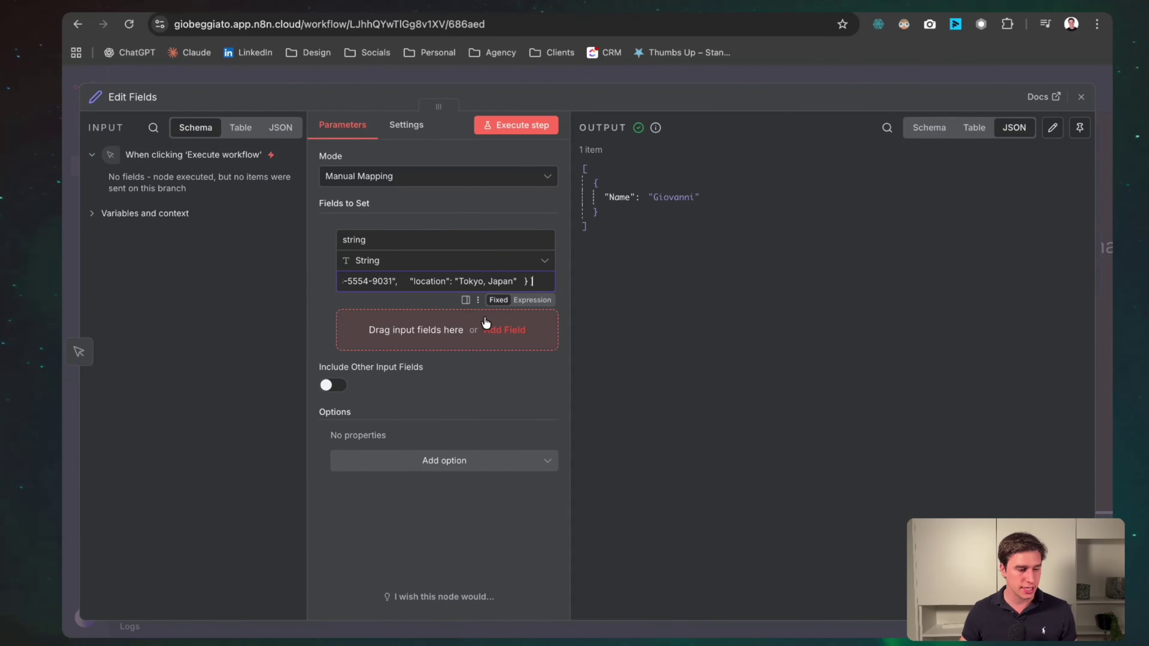
left_click(558, 128)
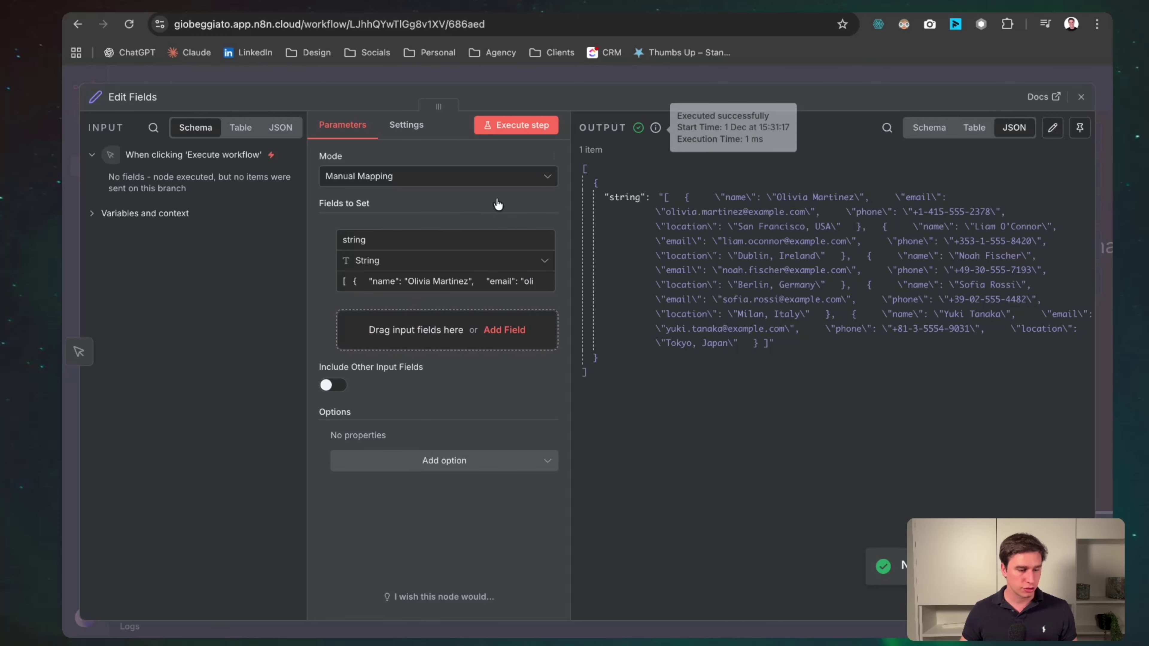
Change the string field's data type to Array and execute the step
left_click(448, 260)
left_click(385, 368)
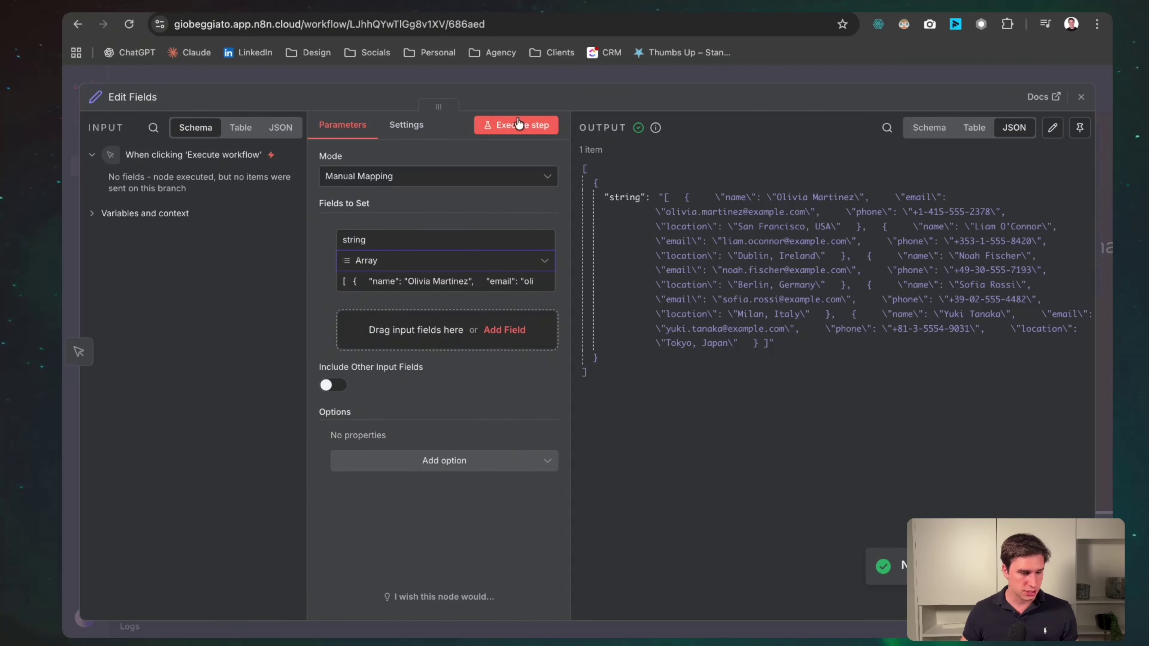
left_click(518, 124)
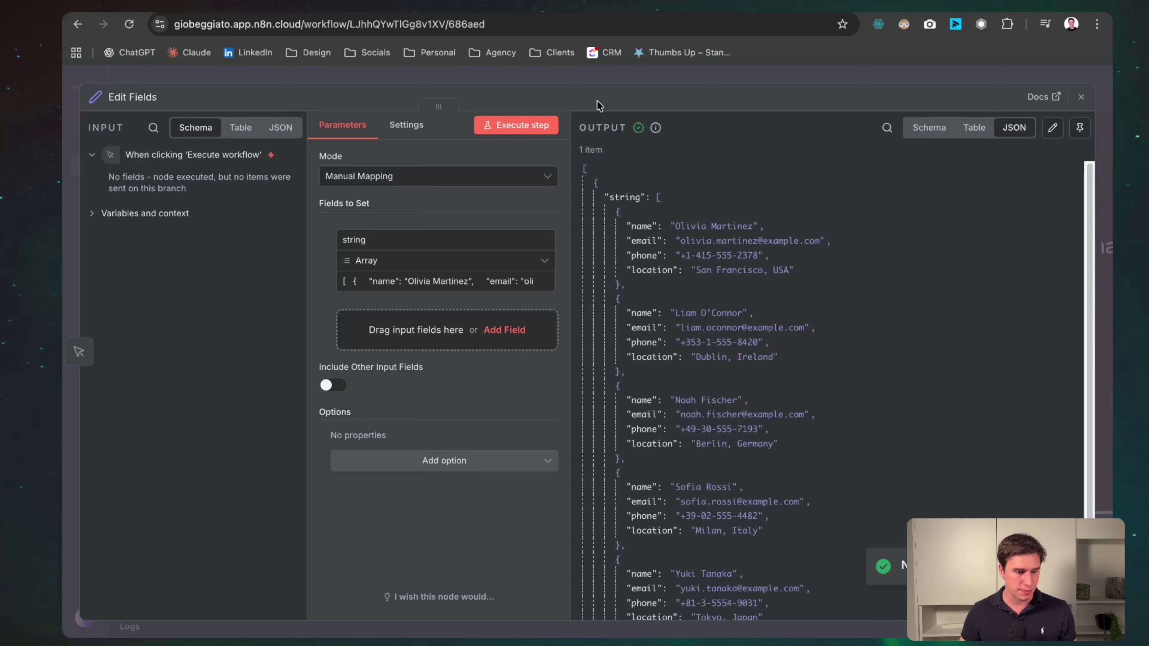
Close Edit Fields, save the workflow, and connect the Edit Fields output to the Split Out node
left_click(592, 78)
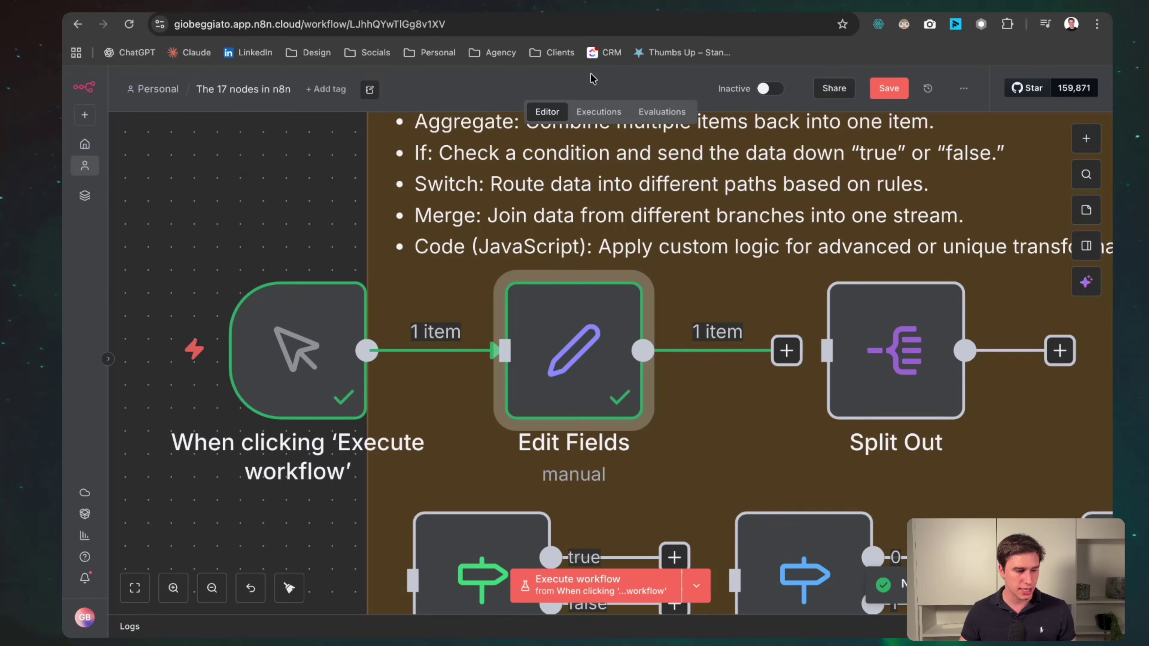
left_click(899, 93)
left_click_drag(787, 350, 827, 351)
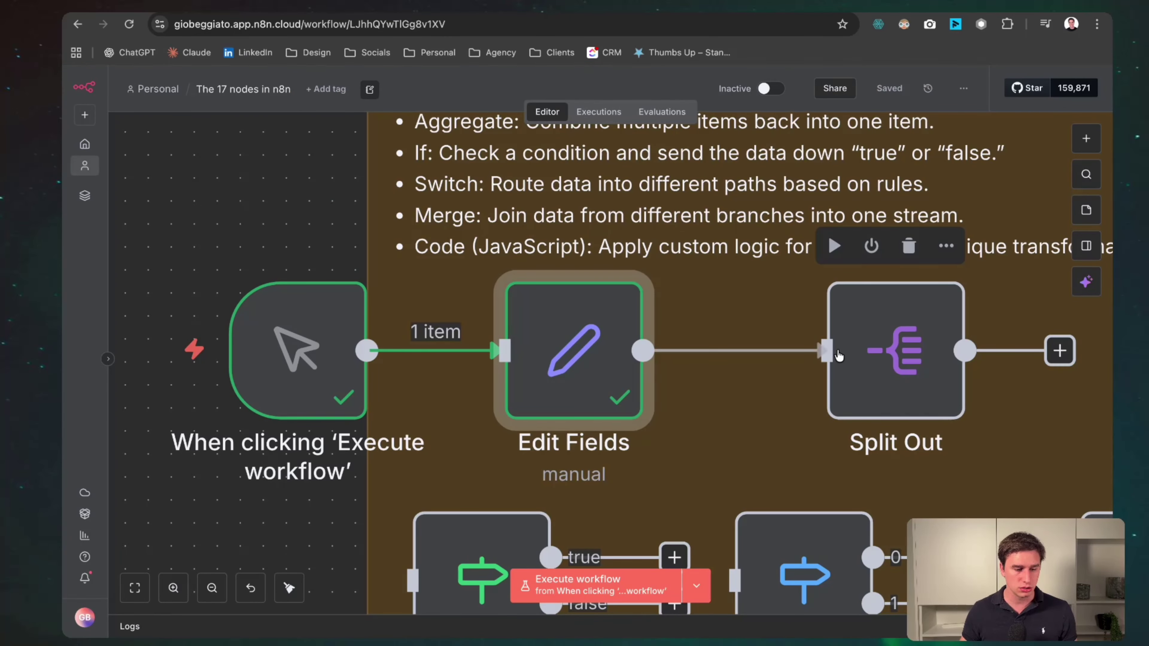
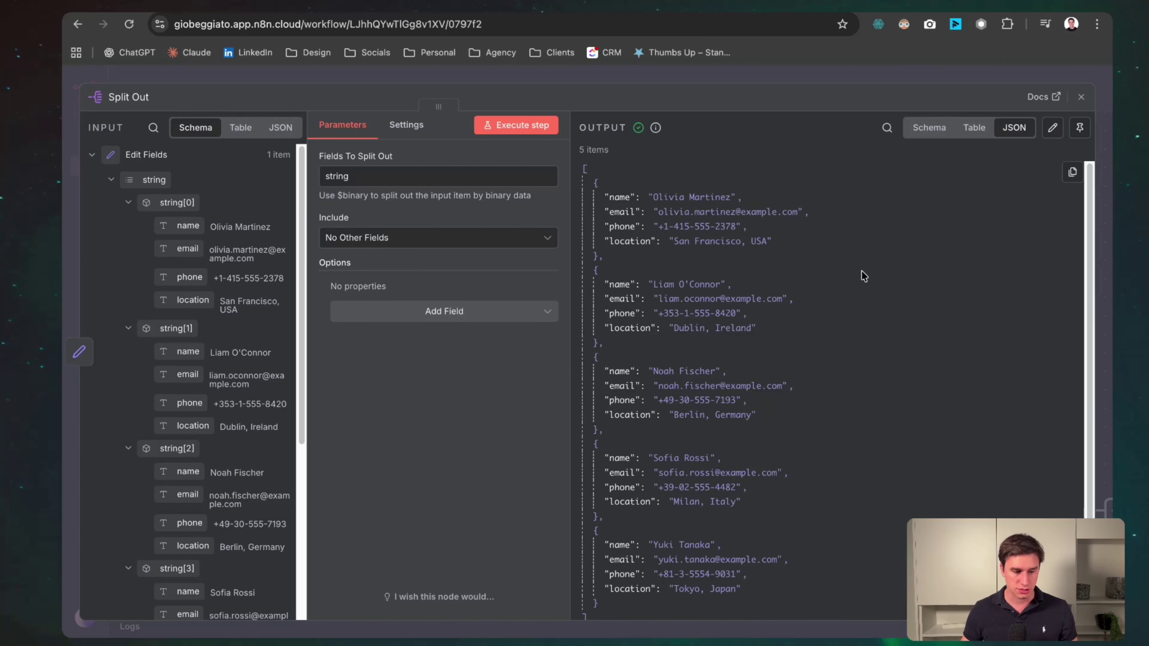
Examine the separate contact items in the Split Out output by collapsing and expanding them, and close the node
left_click(597, 183)
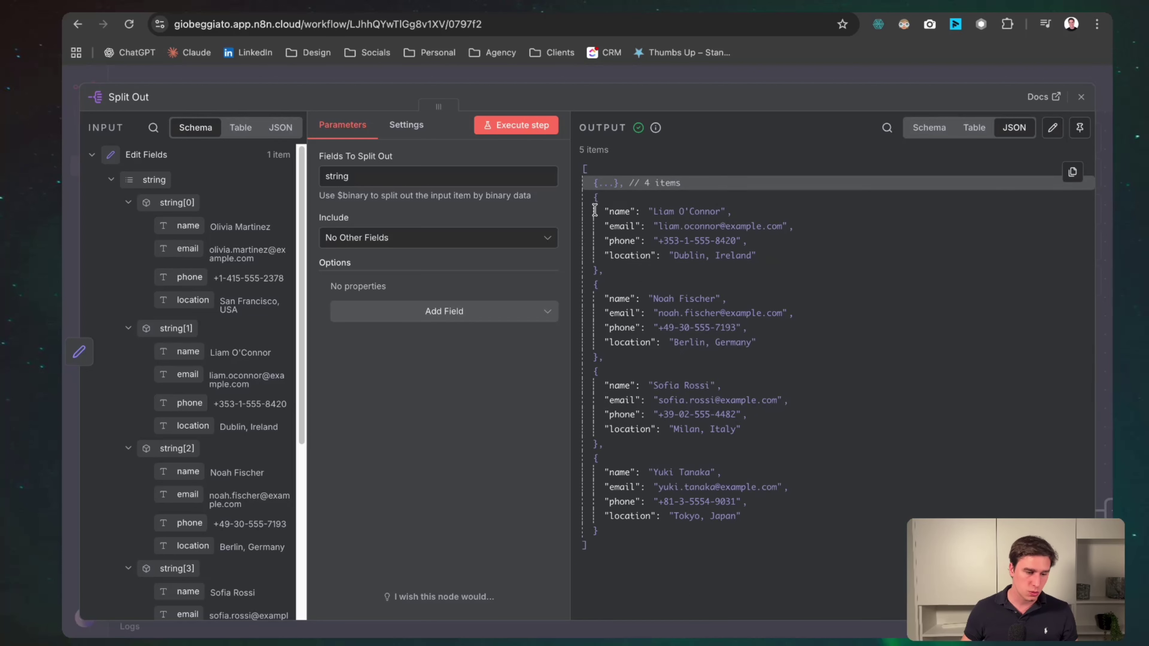
left_click(596, 198)
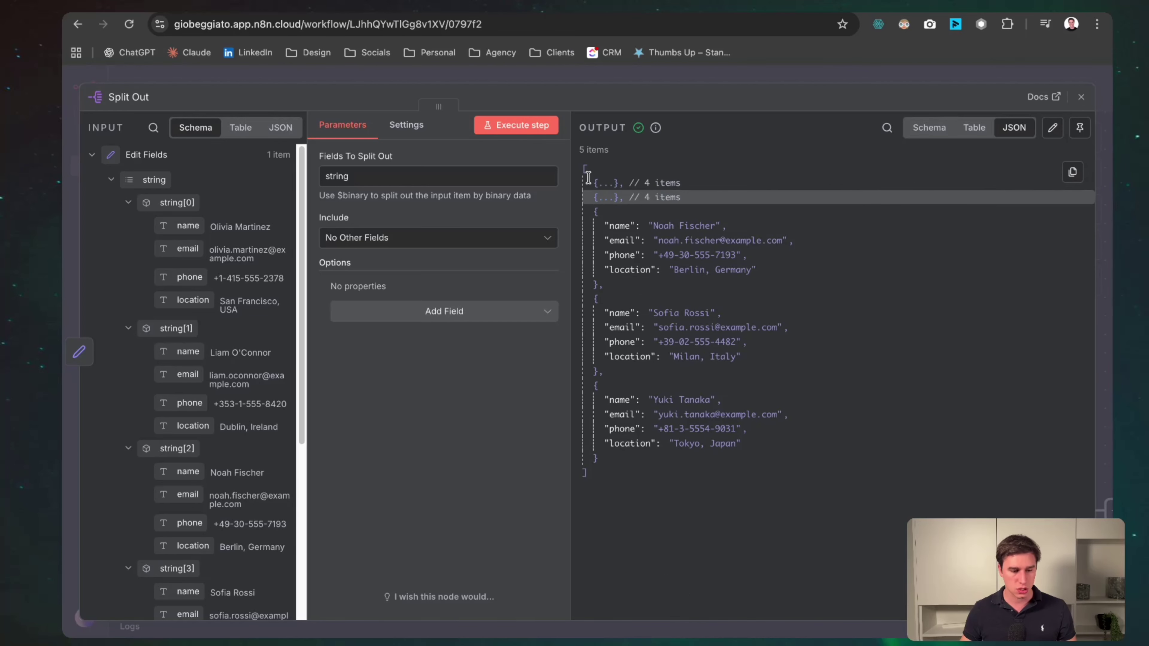
left_click(596, 184)
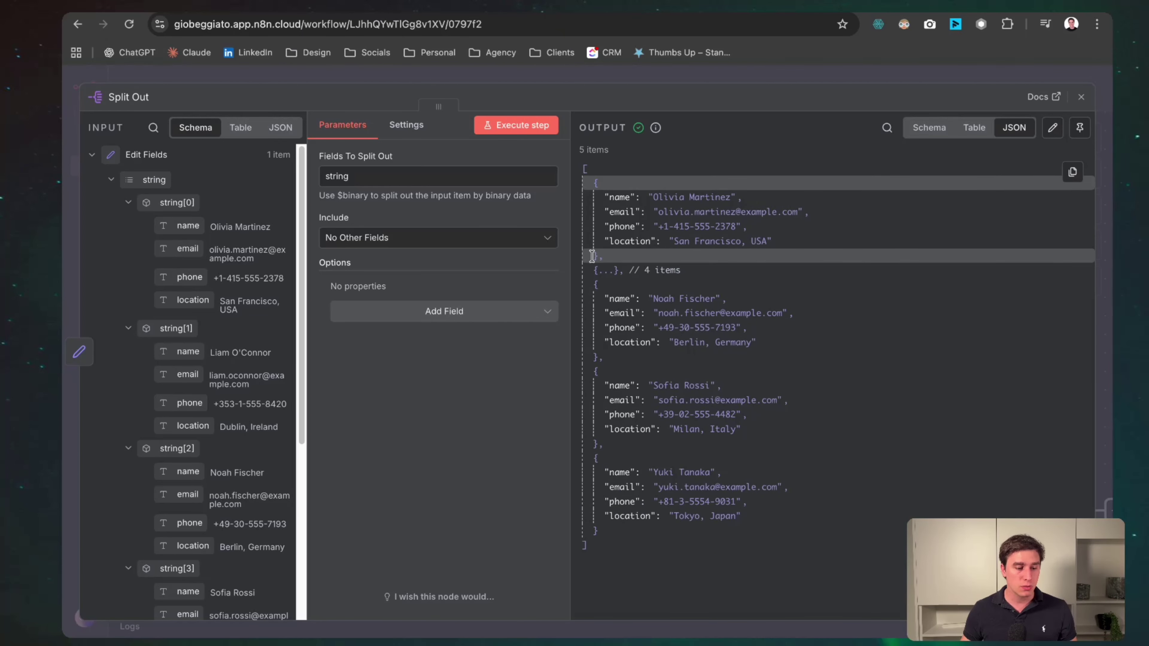
left_click(597, 273)
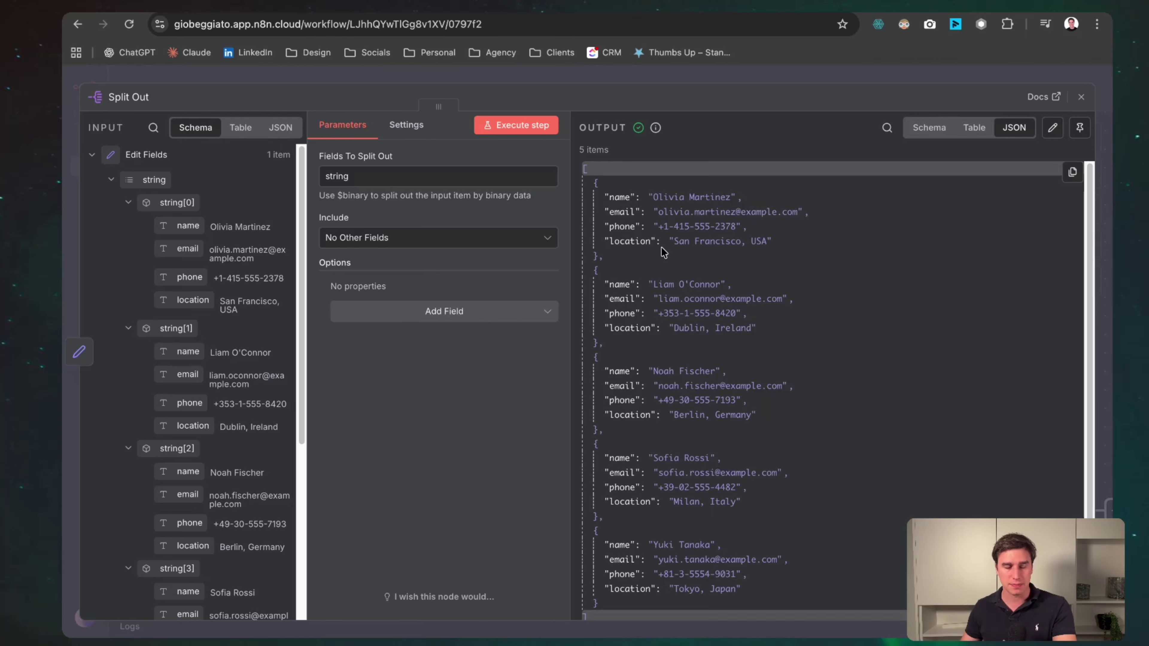
left_click(725, 82)
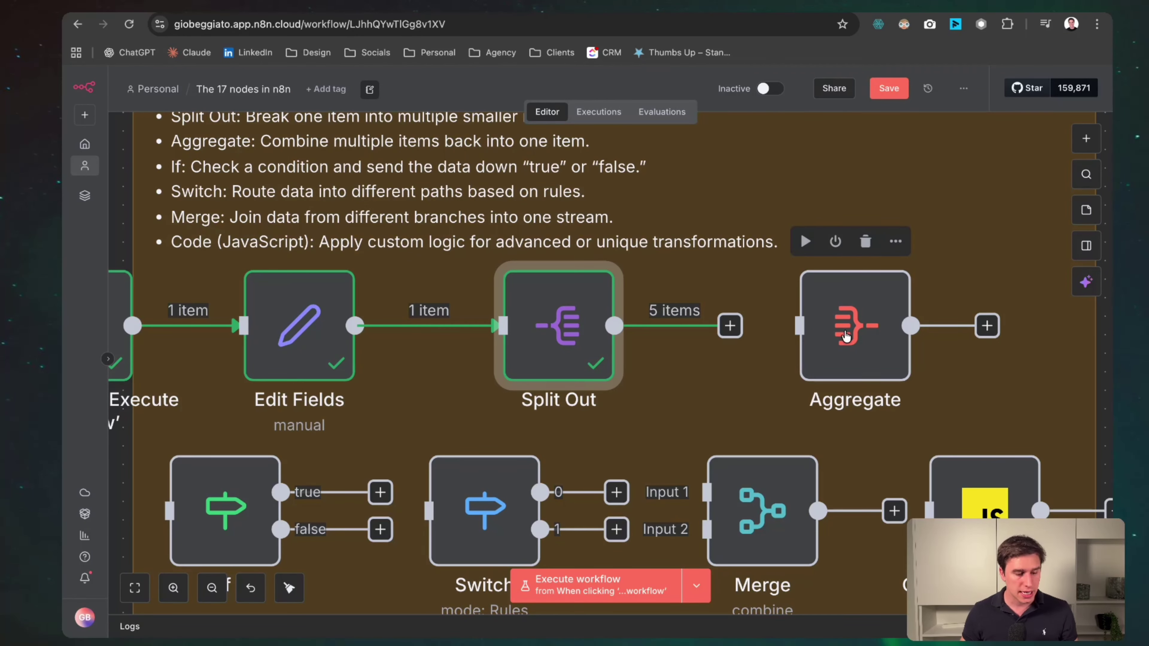
Place the Aggregate node directly beside Split Out, compare the two nodes up close, and move Aggregate back
left_click_drag(842, 332, 676, 329)
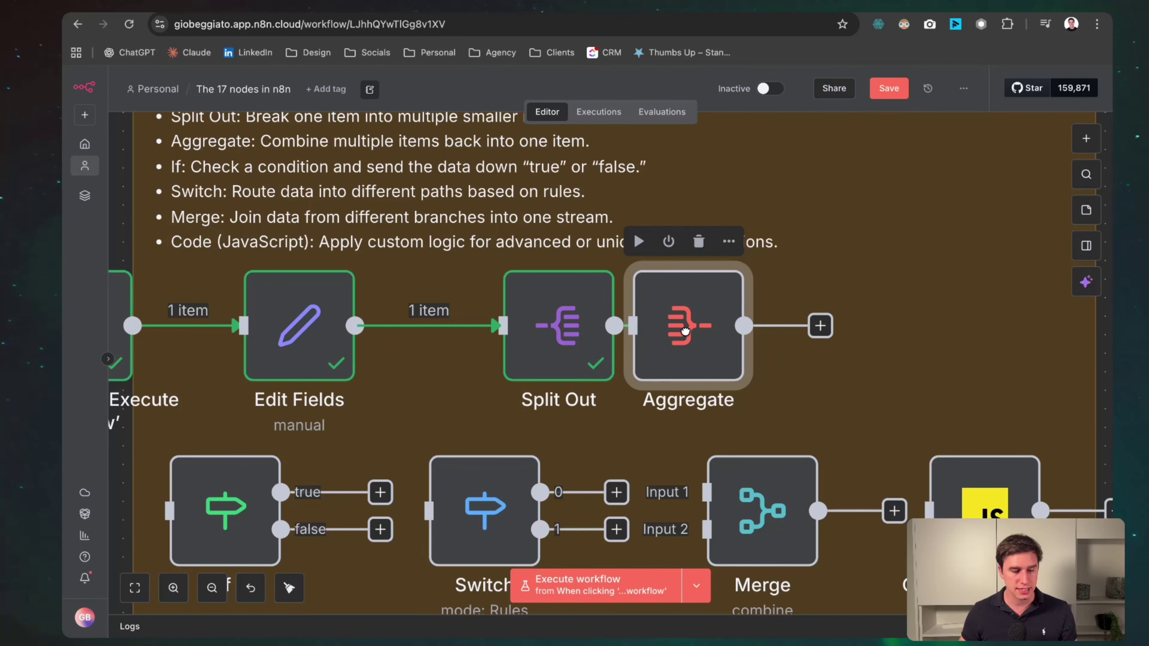
scroll(615, 330, "up", 5)
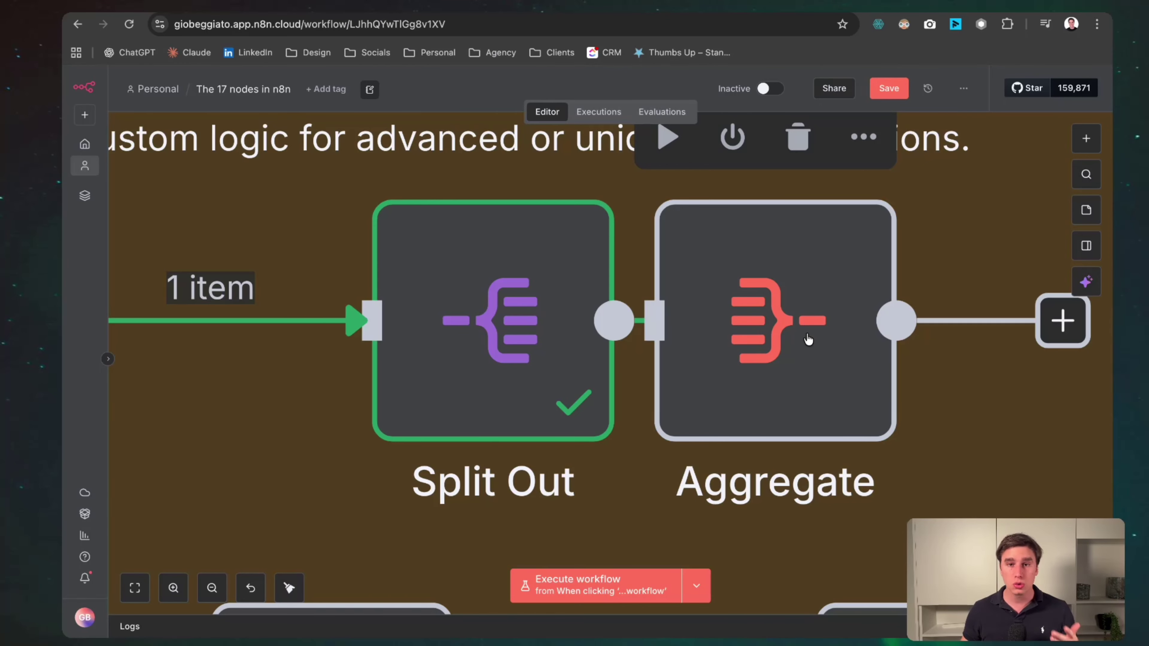
scroll(808, 338, "down", 5)
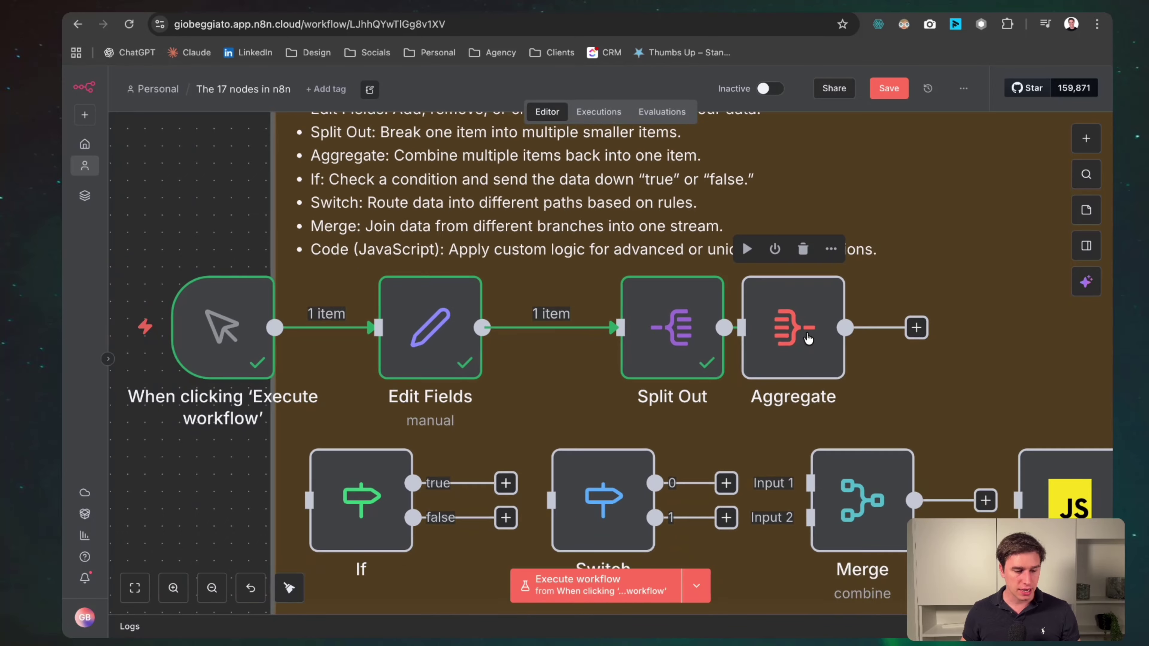
left_click_drag(830, 321, 876, 324)
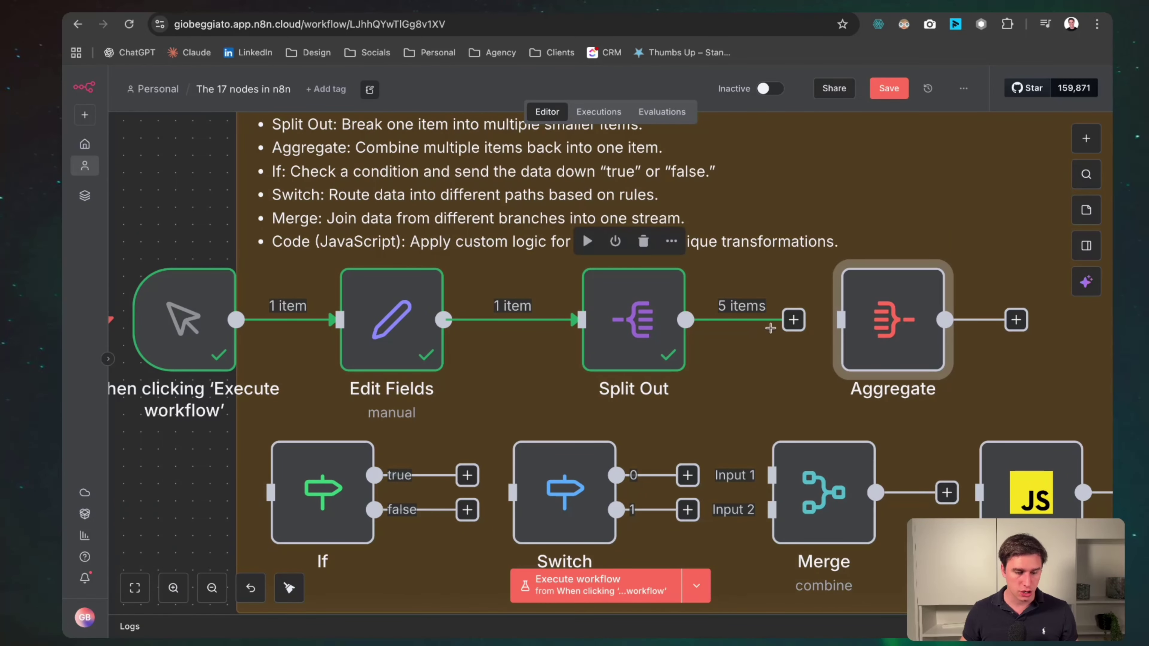
Execute the Aggregate node on the Split Out items with All Item Data (Into a Single List), and save the workflow
double_click(875, 324)
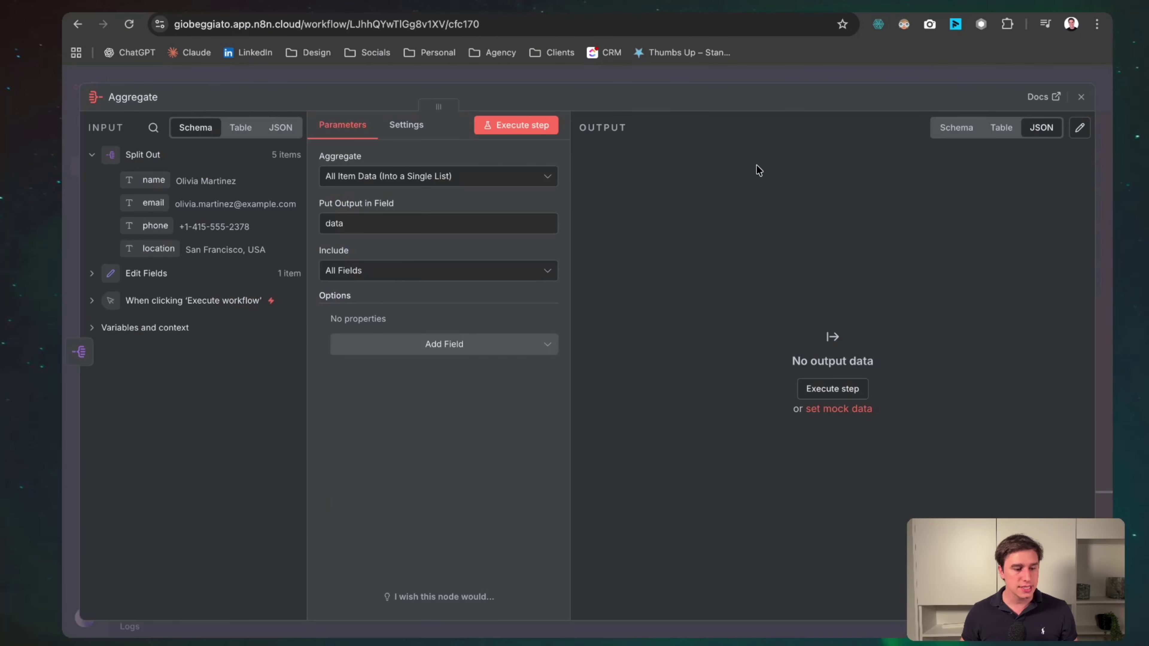
left_click(536, 127)
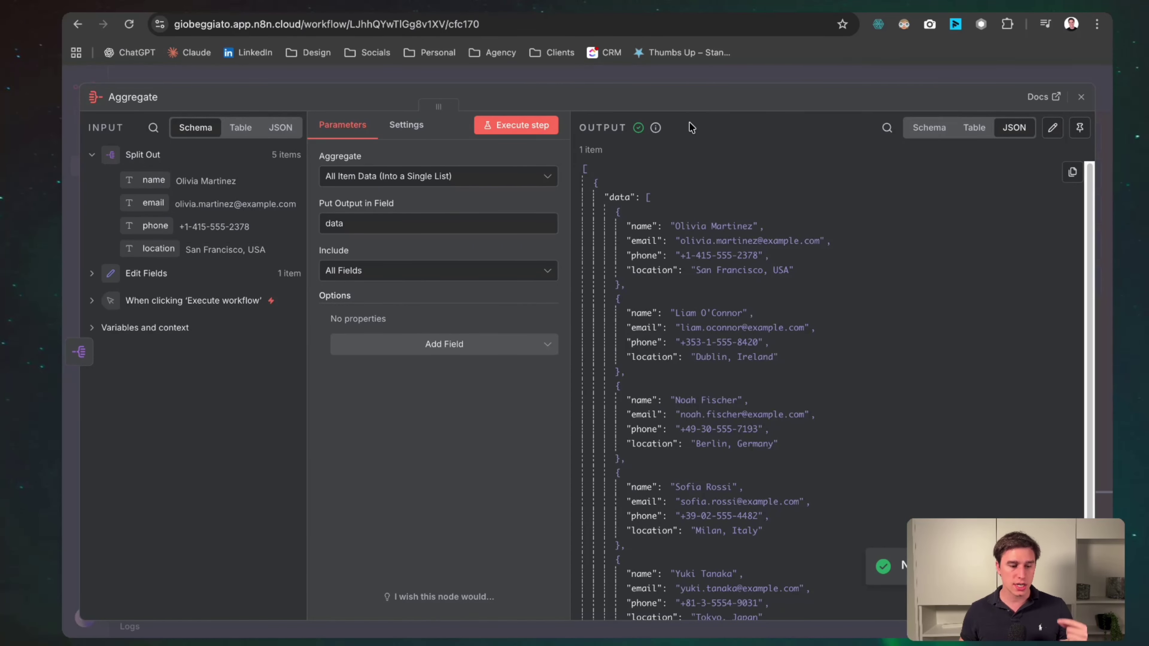
left_click(704, 74)
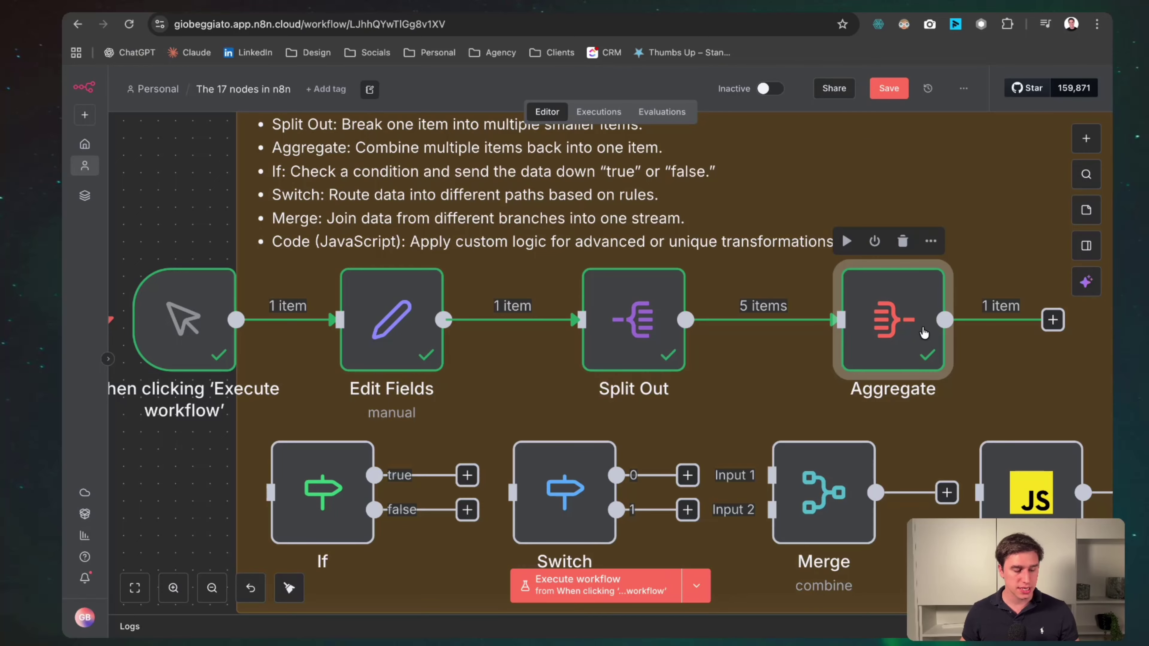
scroll(924, 328, "right", 5)
scroll(889, 382, "down", 6)
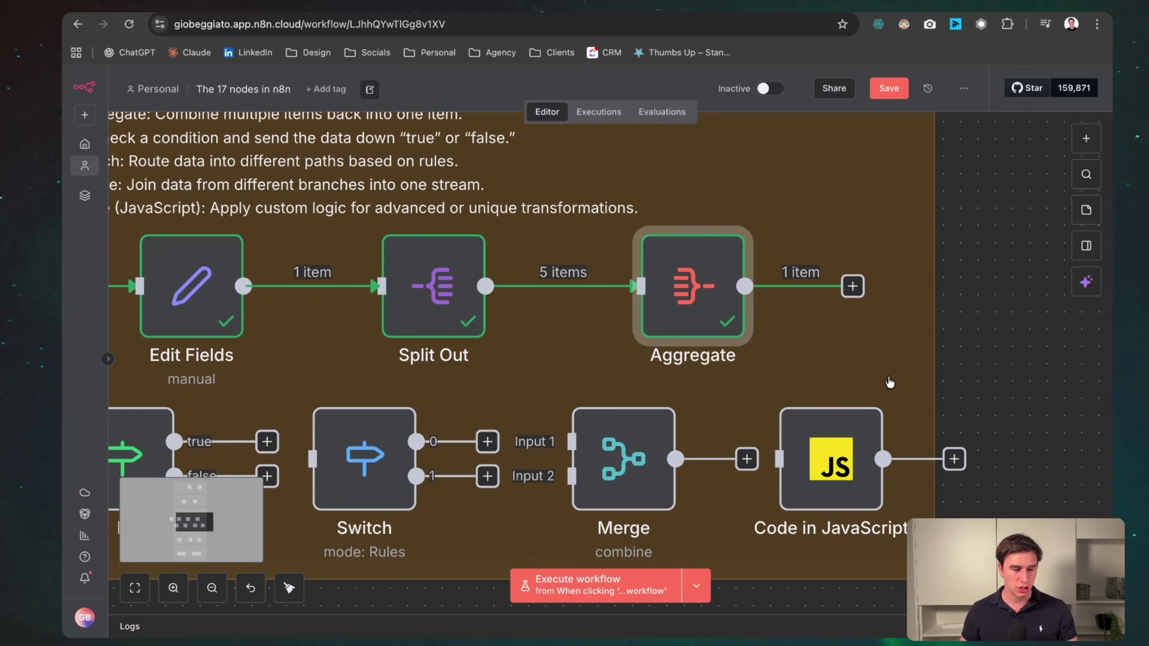
key("ctrl+s")
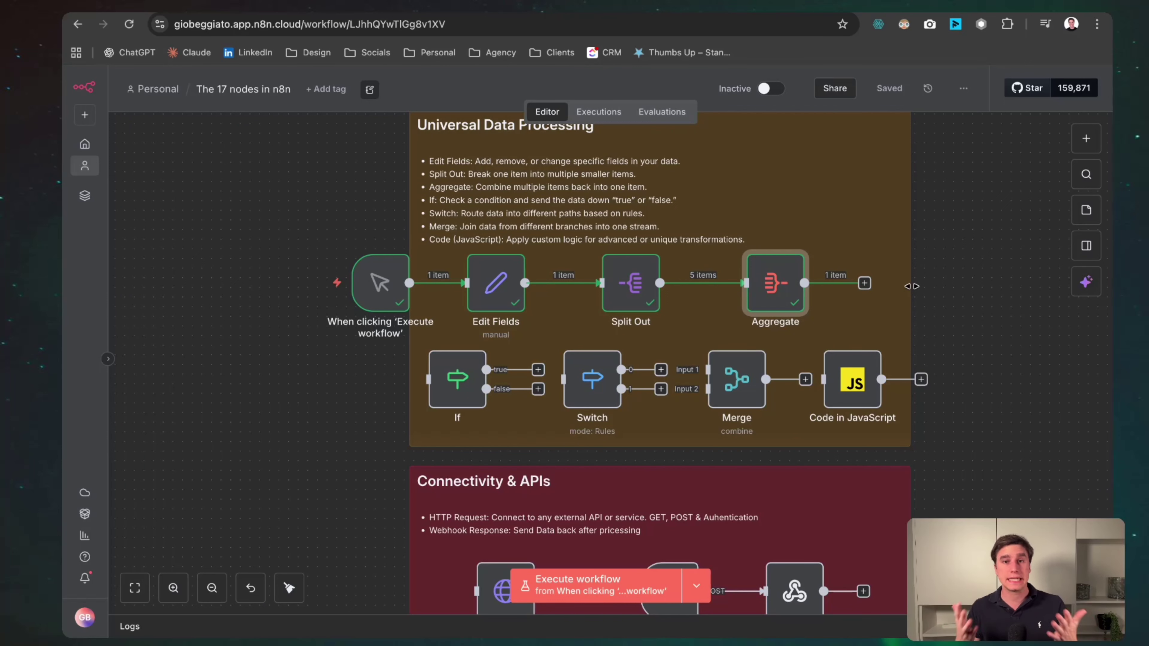
mouse_move(787, 287)
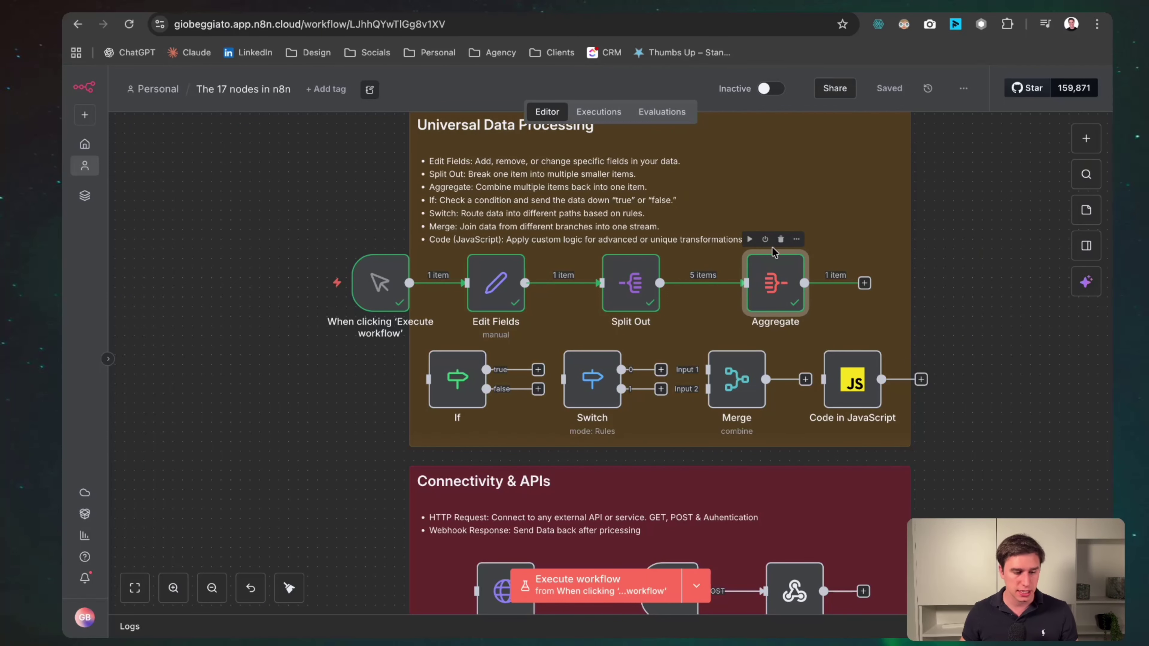
left_click(781, 240)
key("ctrl+z")
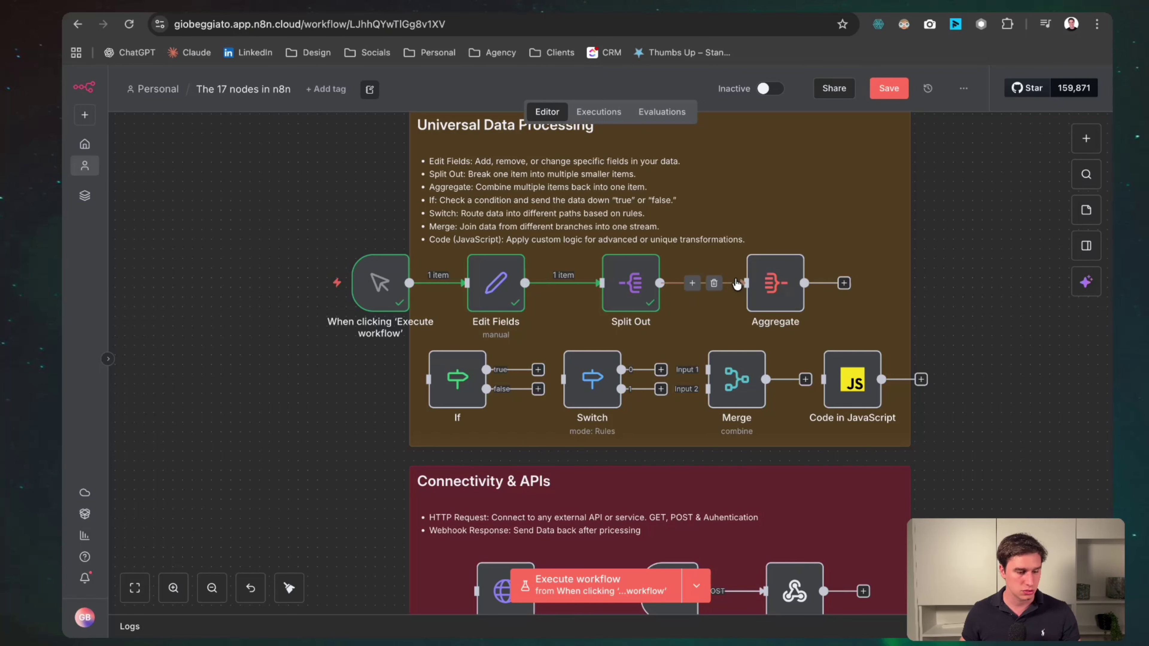
Feed the Split Out items into the Code in JavaScript node instead of Aggregate and open the node to inspect its code
left_click_drag(744, 282, 770, 191)
double_click(770, 191)
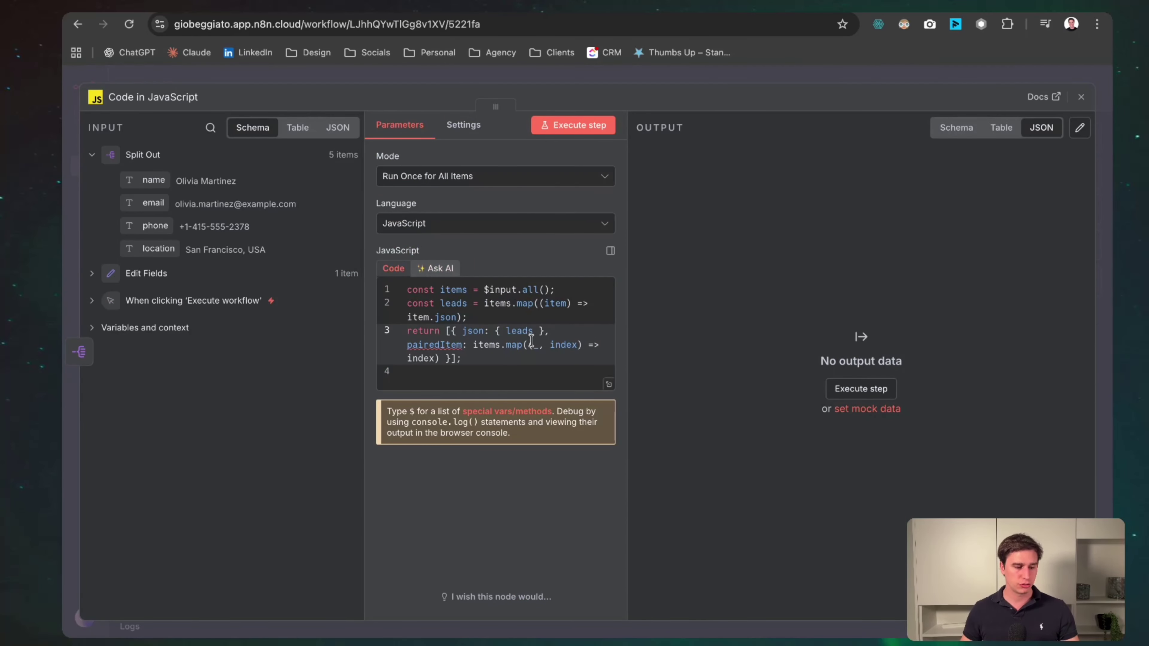
scroll(532, 341, "up", 3)
scroll(532, 341, "left", 5)
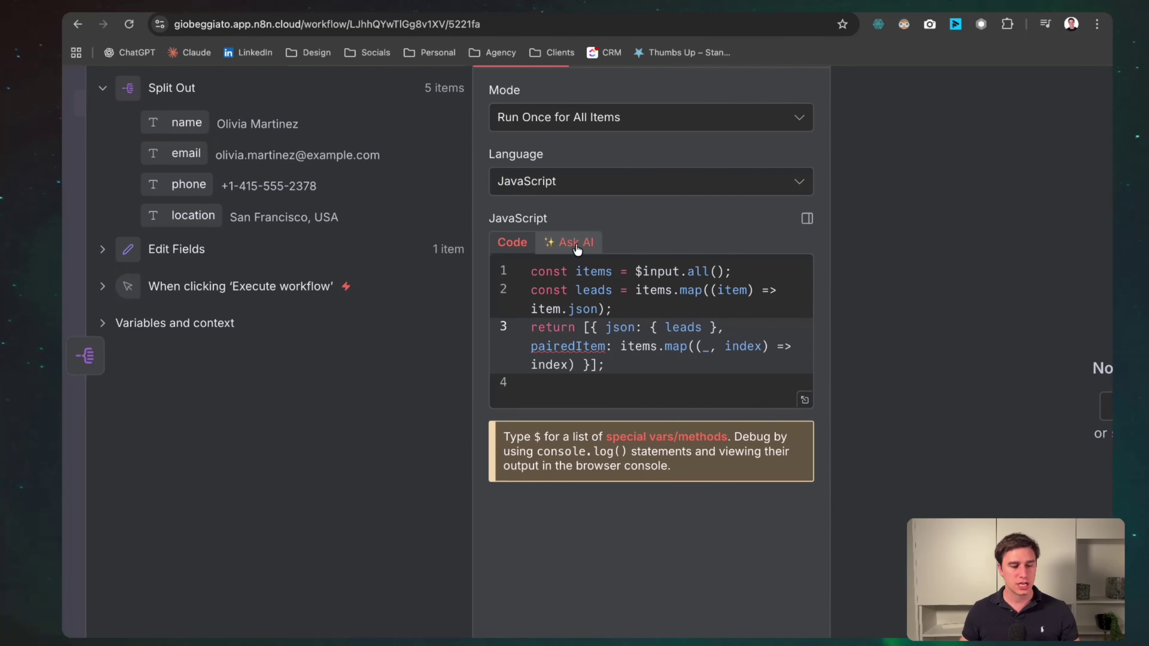
Review the Ask AI prompt for reversing the split out operation, and return to the JavaScript code to highlight all of it
left_click(576, 242)
left_click_drag(618, 322, 488, 284)
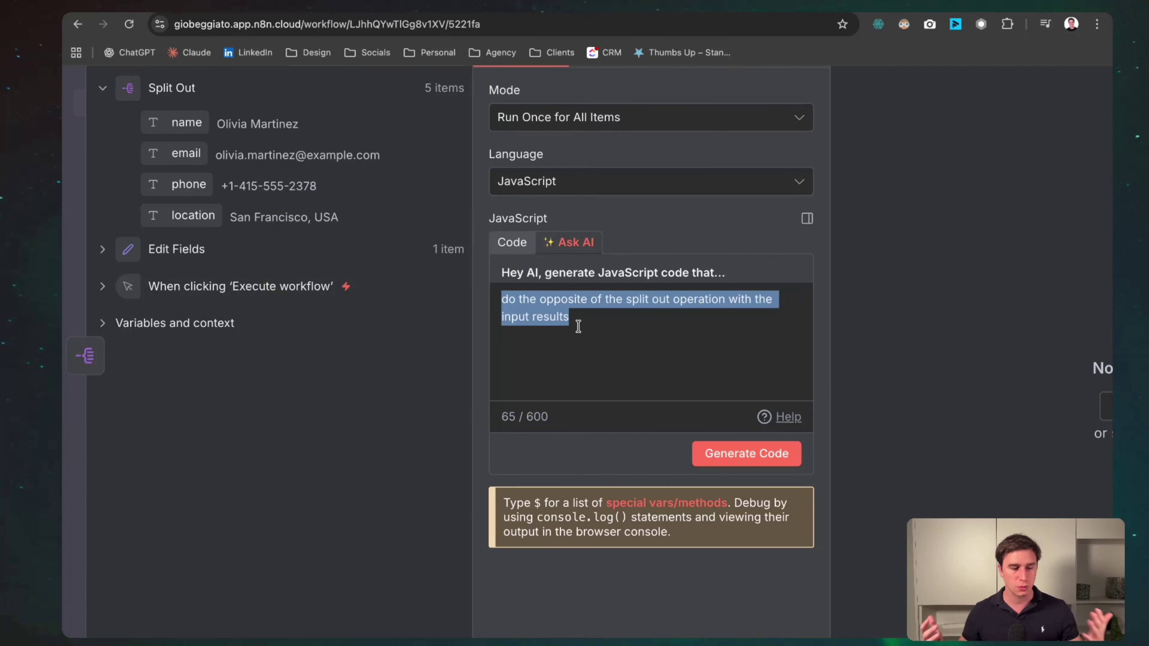
left_click(512, 244)
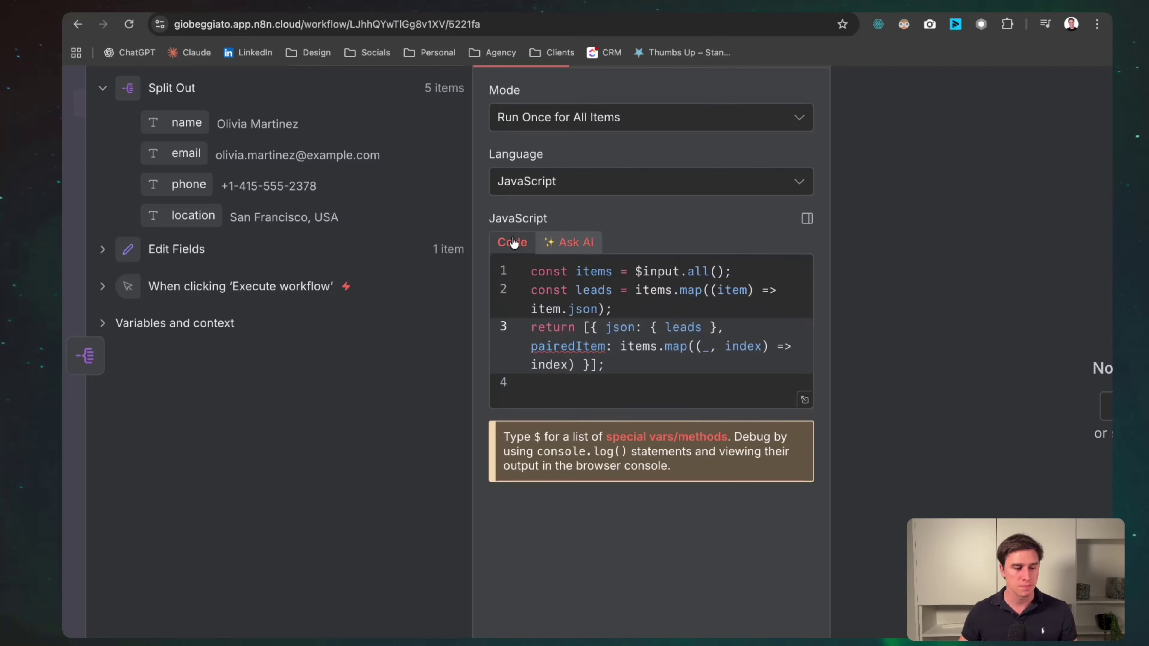
key("ctrl+a")
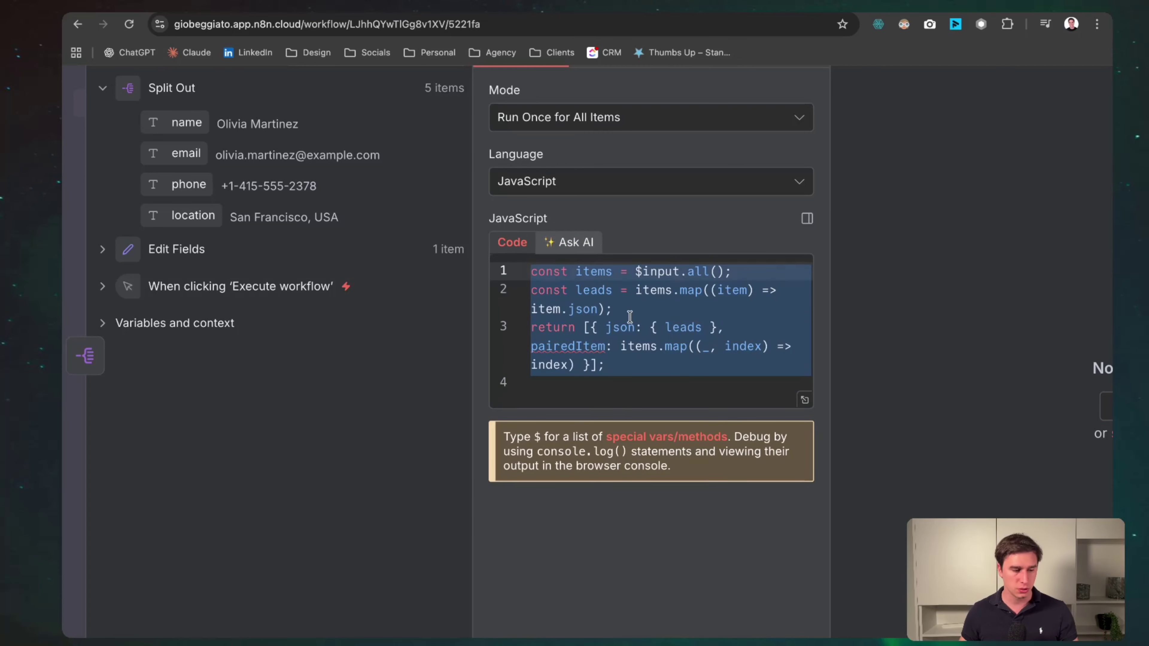
Execute the Code in JavaScript node on the Split Out items and close the node
key("ctrl+minus")
key("ctrl+minus")
left_click(640, 131)
scroll(639, 128, "right", 3)
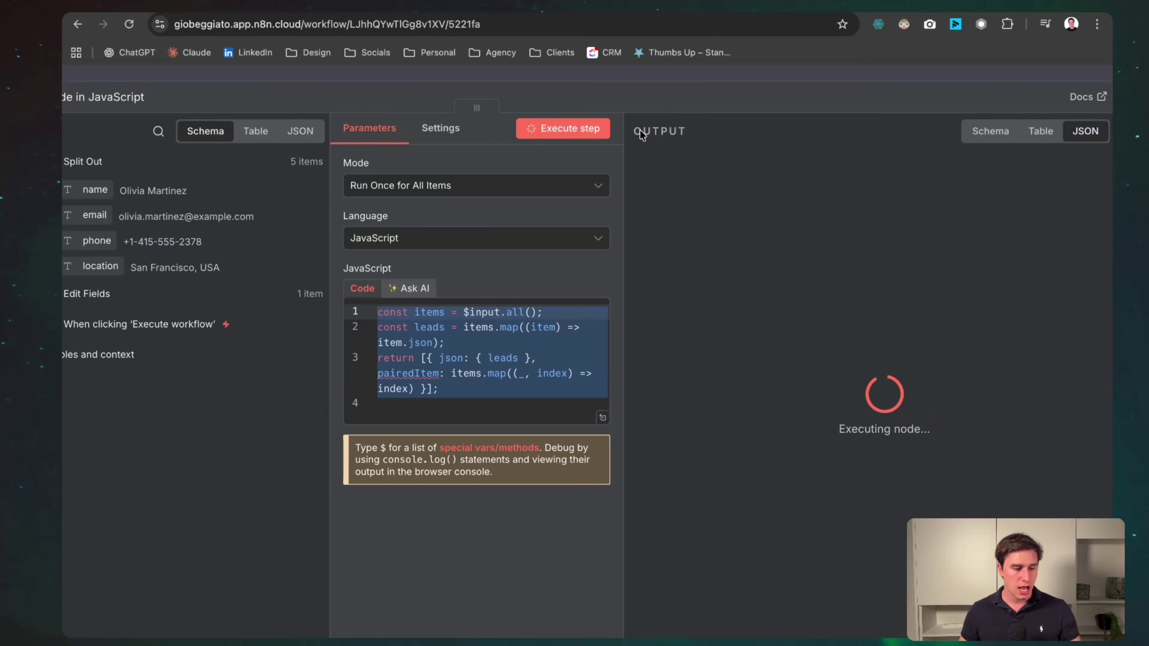
left_click(724, 75)
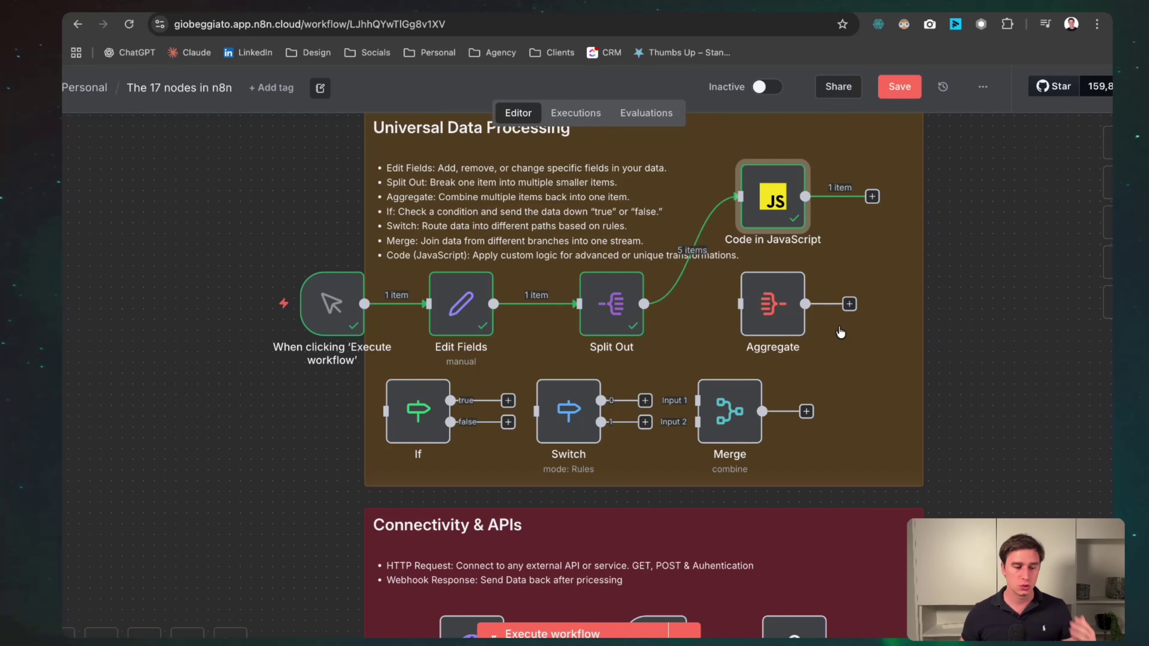
Compare the Code in JavaScript node with Aggregate up close, and delete the connection from Split Out to Code in JavaScript
scroll(599, 339, "up", 3)
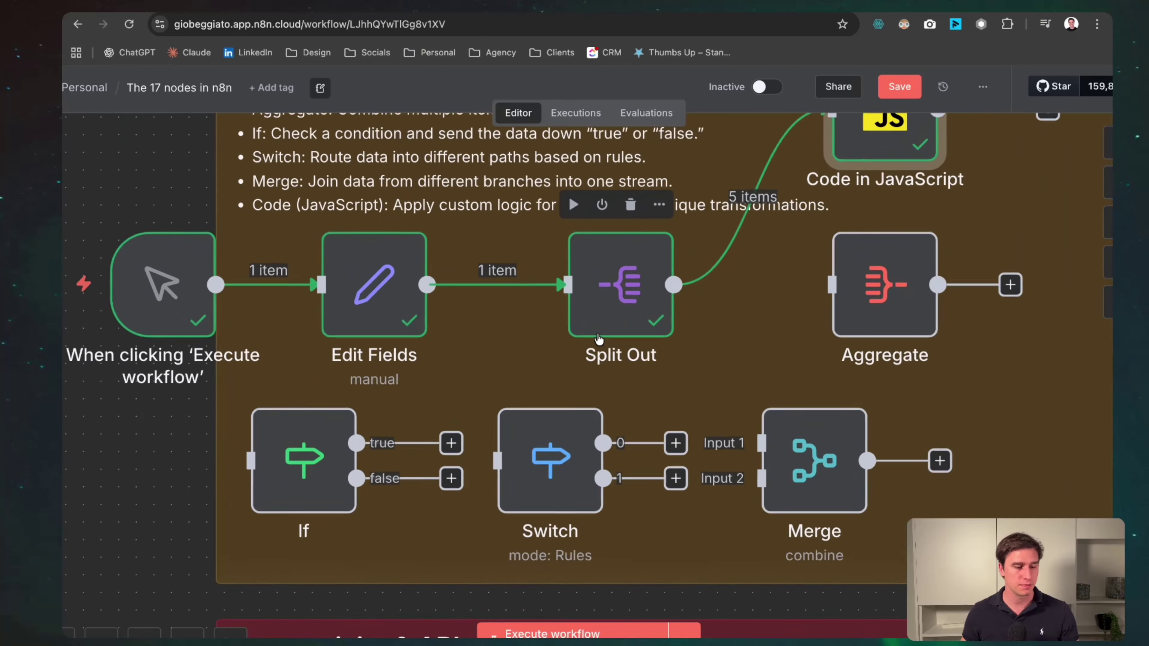
scroll(598, 338, "up", 5)
scroll(599, 339, "right", 4)
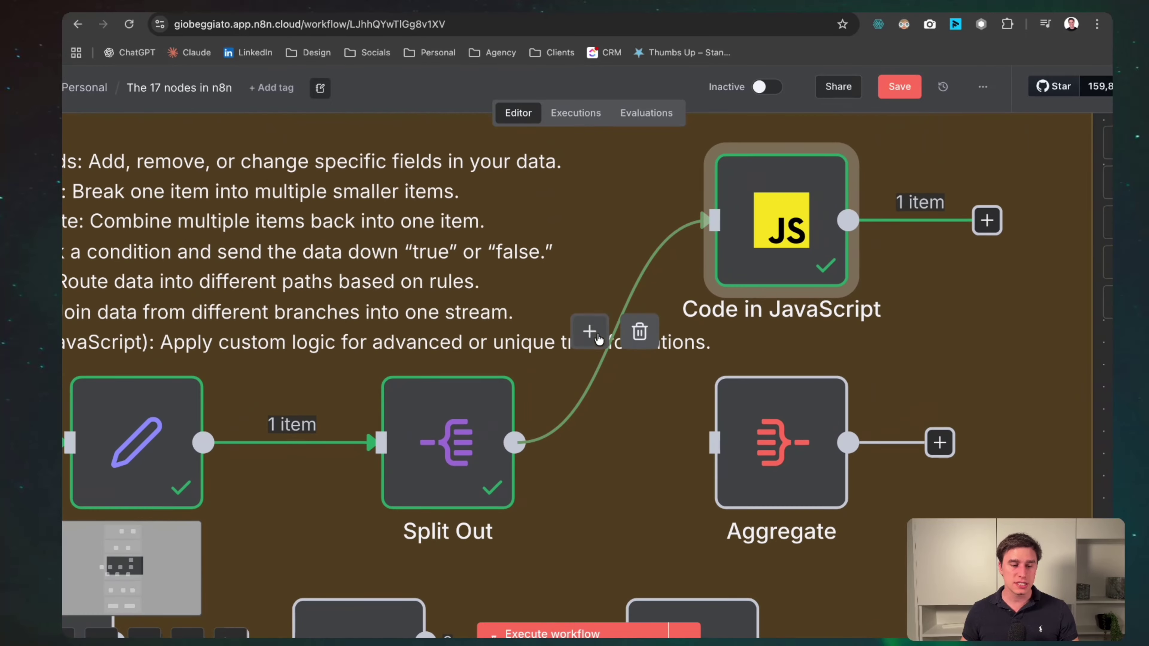
scroll(598, 338, "down", 5)
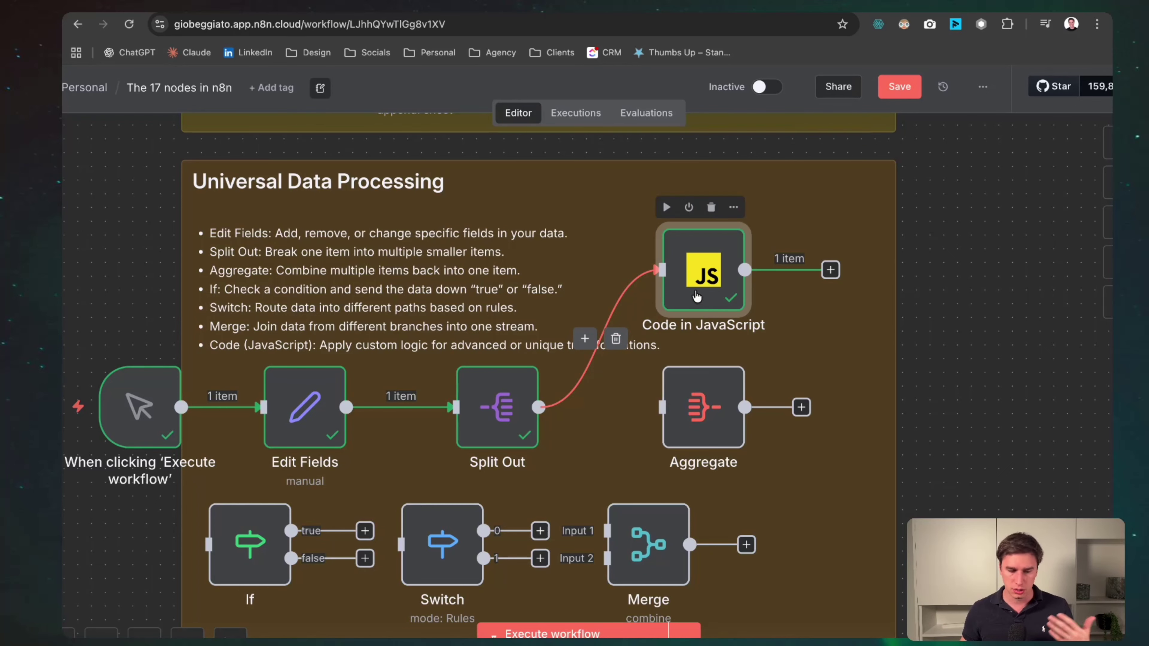
mouse_move(593, 358)
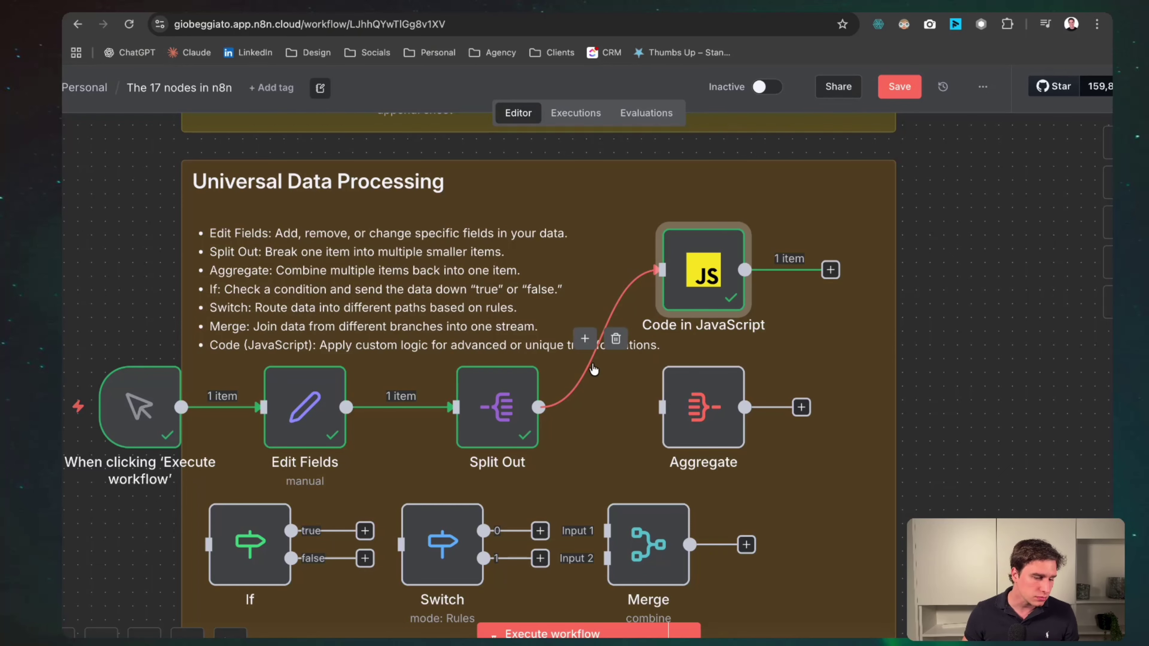
left_click(616, 339)
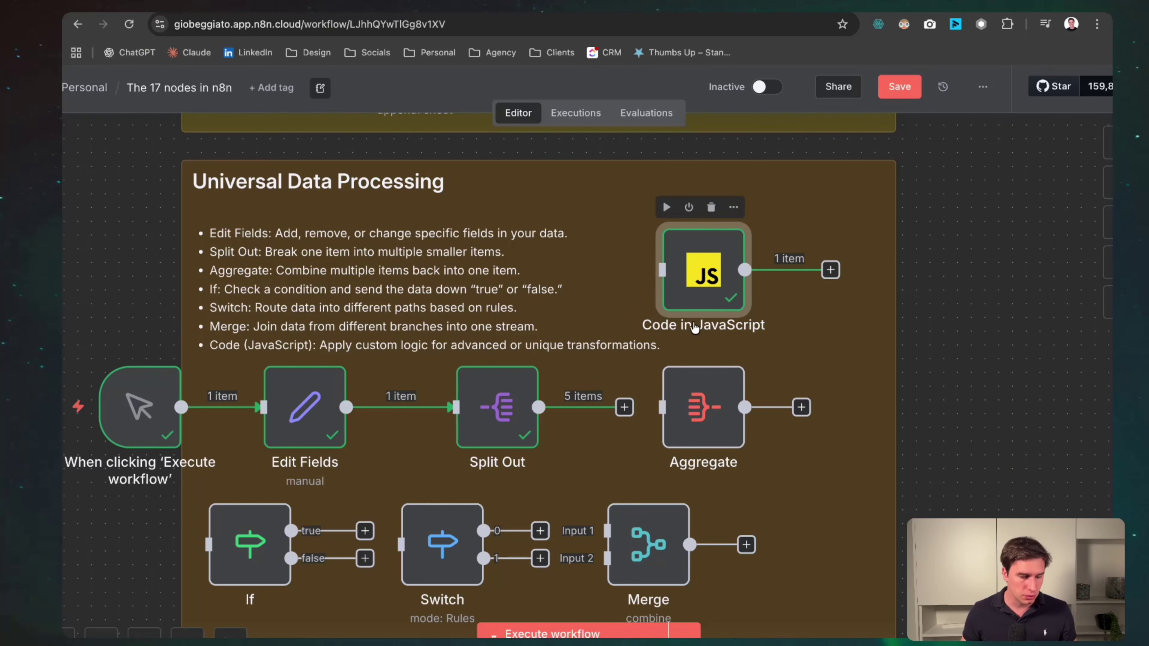
Move Code in JavaScript beside Merge and Aggregate beside Switch, and connect Split Out to the If node placed after it
left_click_drag(704, 276, 827, 550)
left_click_drag(703, 407, 704, 271)
left_click_drag(272, 526, 729, 406)
left_click_drag(700, 270, 276, 543)
left_click(720, 265)
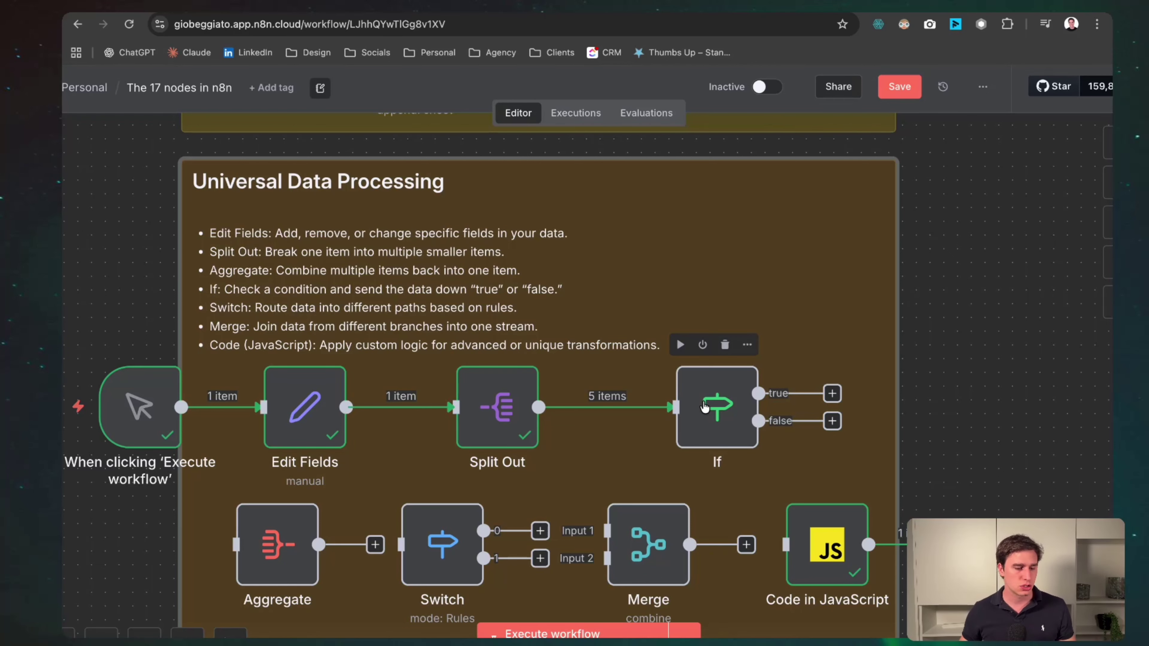
left_click_drag(704, 406, 677, 406)
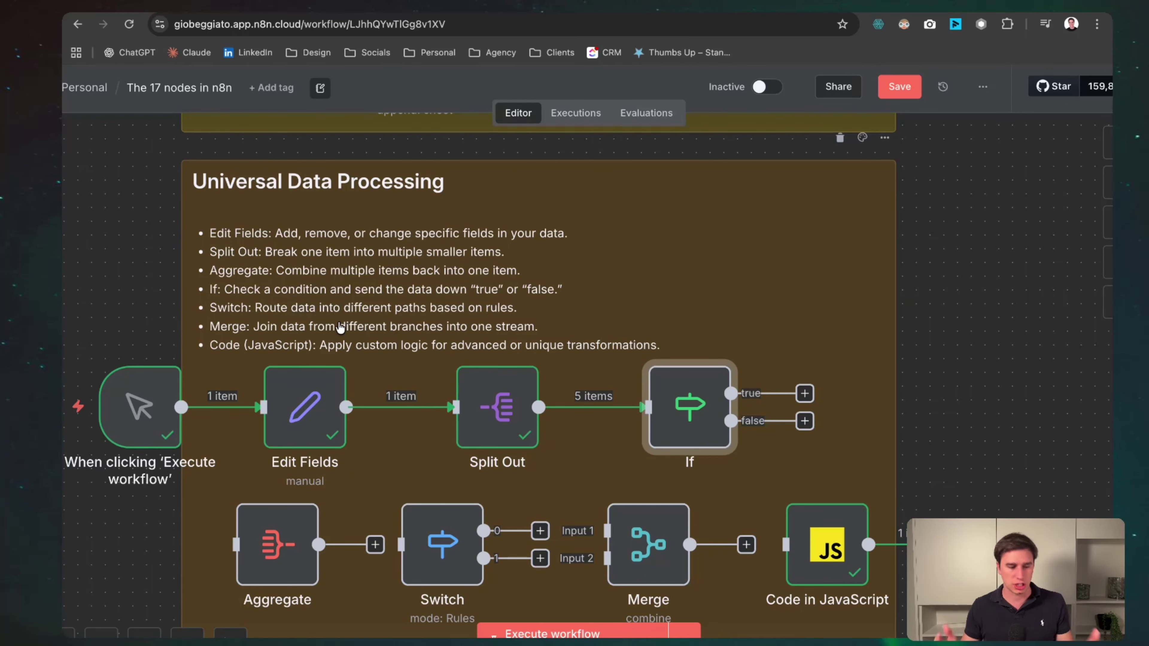
mouse_move(319, 432)
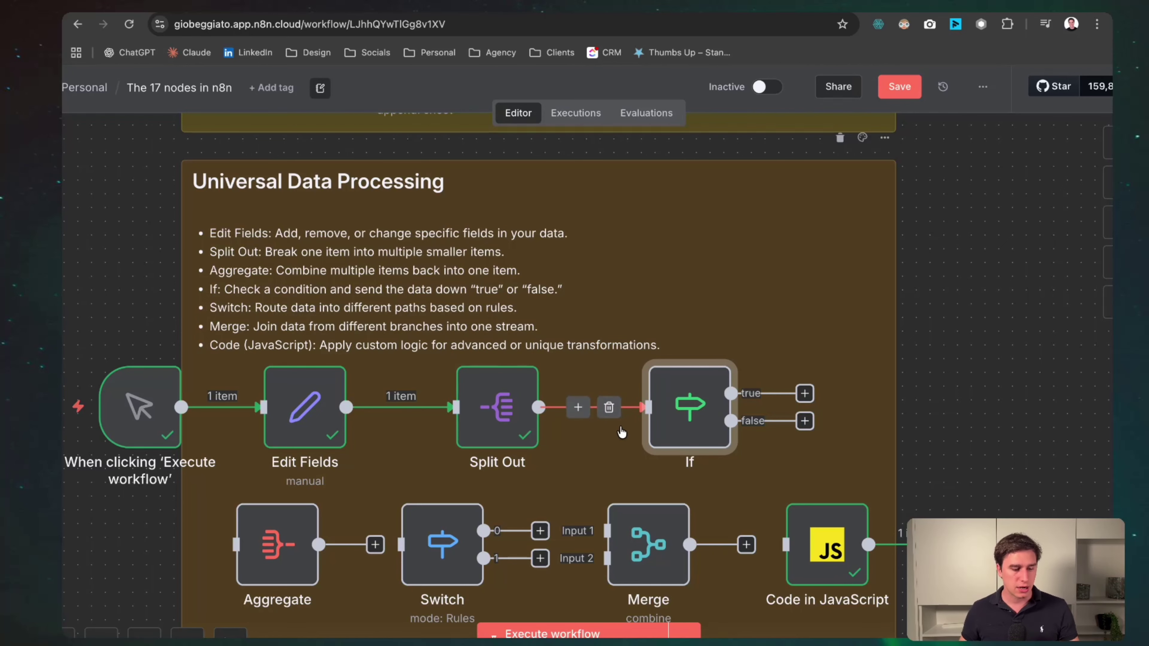
scroll(622, 432, "up", 3)
scroll(622, 433, "right", 3)
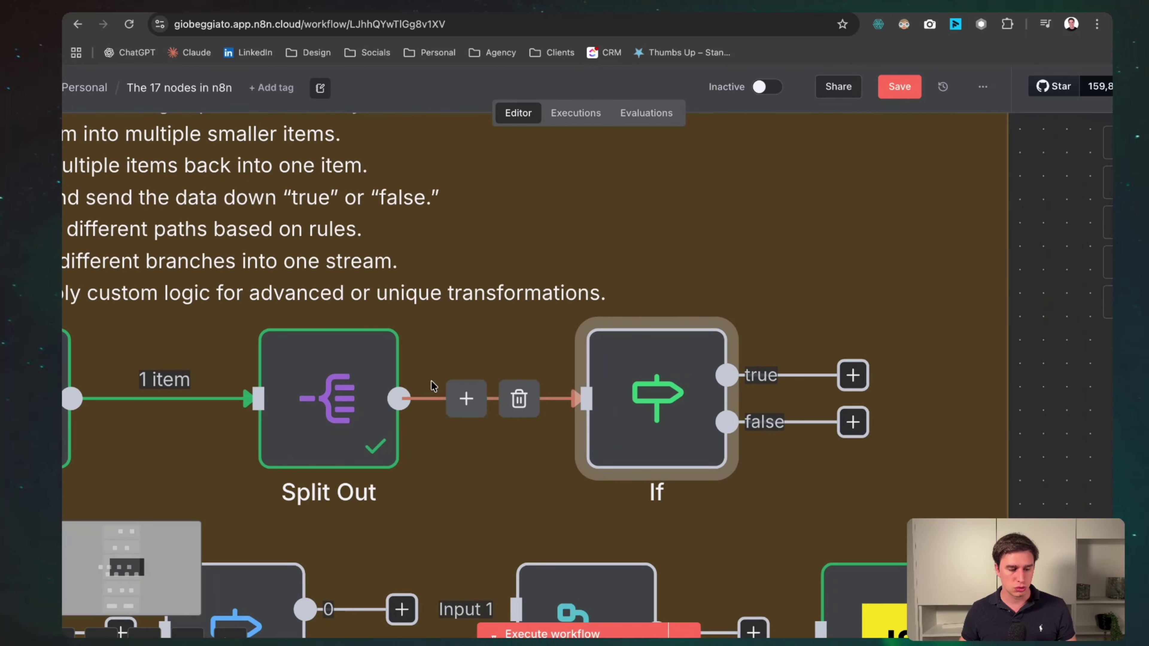
mouse_move(628, 402)
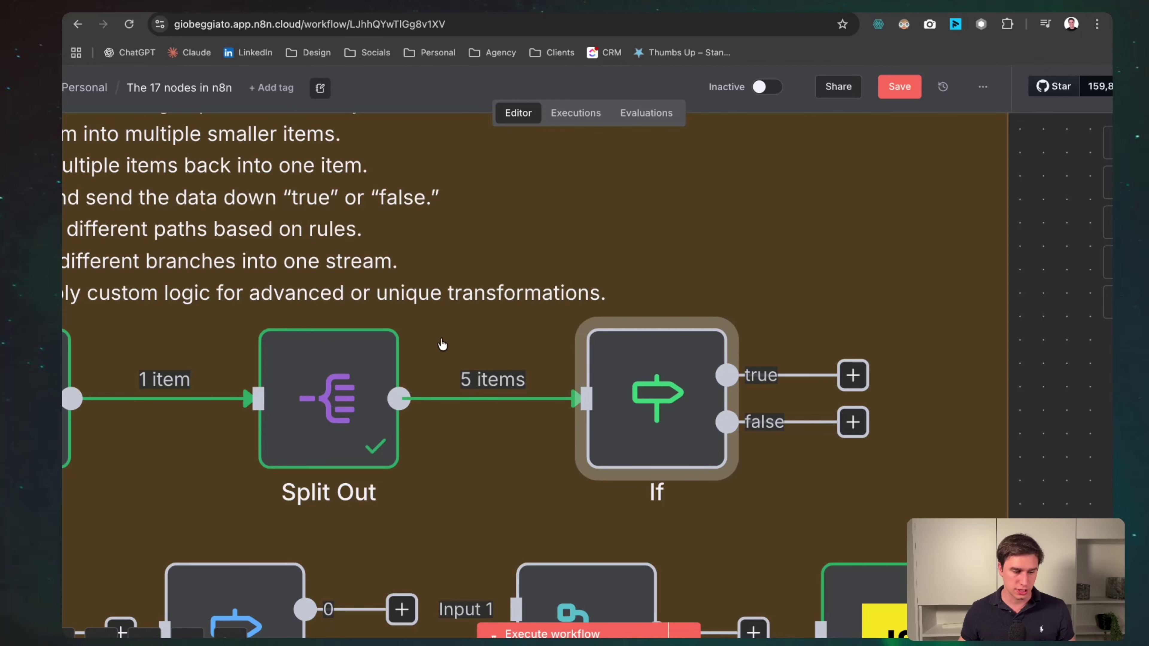
mouse_move(464, 430)
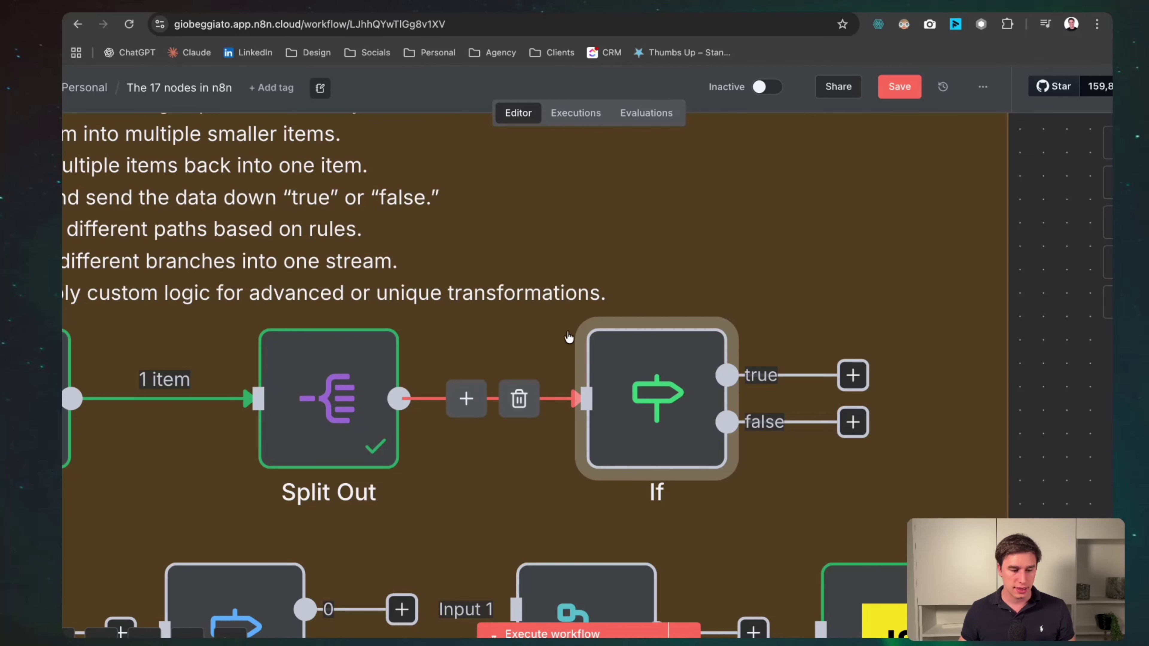
left_click_drag(726, 375, 837, 228)
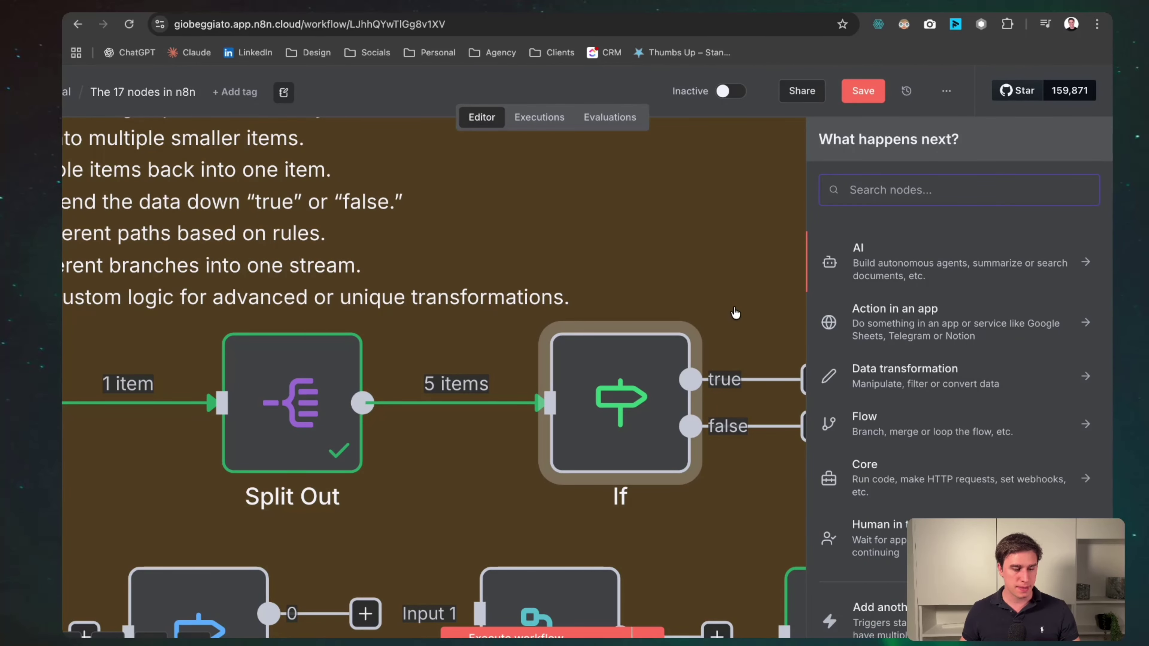
left_click_drag(606, 418, 615, 462)
Set the If node's condition to check that {{ $json.name }} contains the first contact's first name
double_click(473, 362)
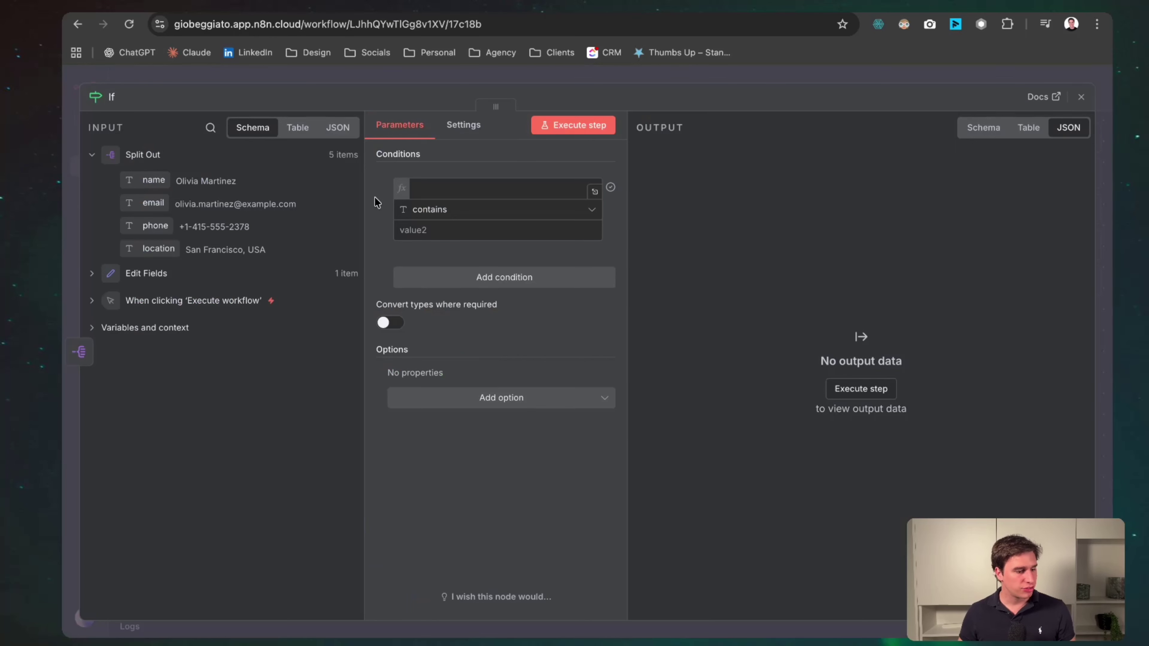
left_click_drag(153, 179, 421, 178)
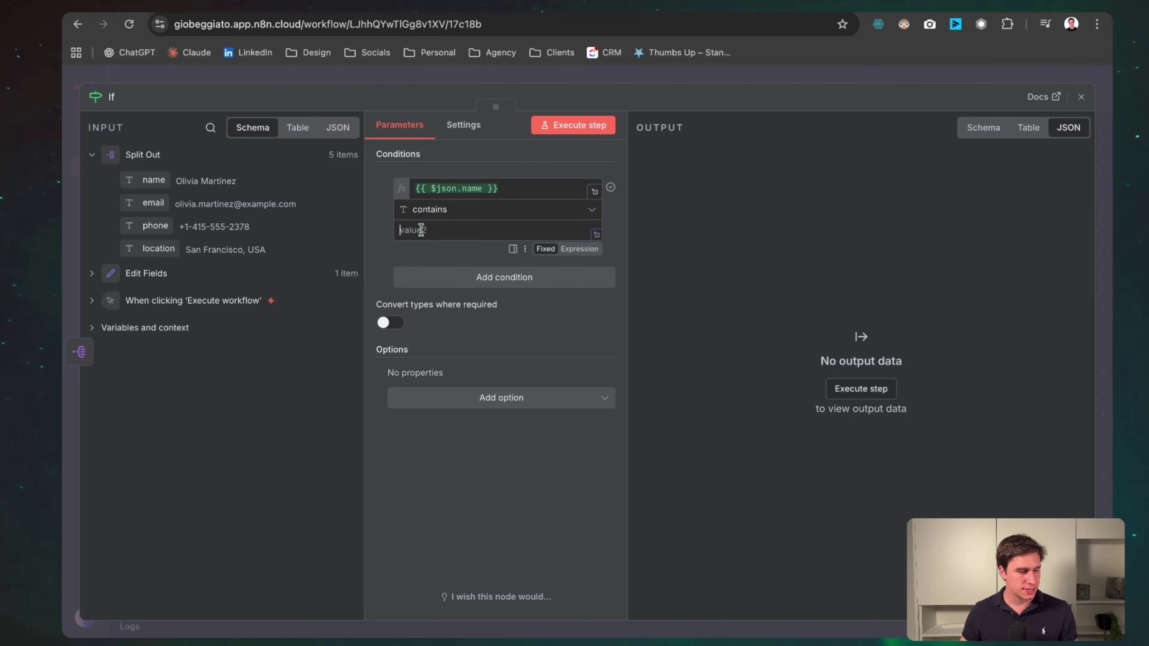
left_click(513, 208)
left_click(488, 209)
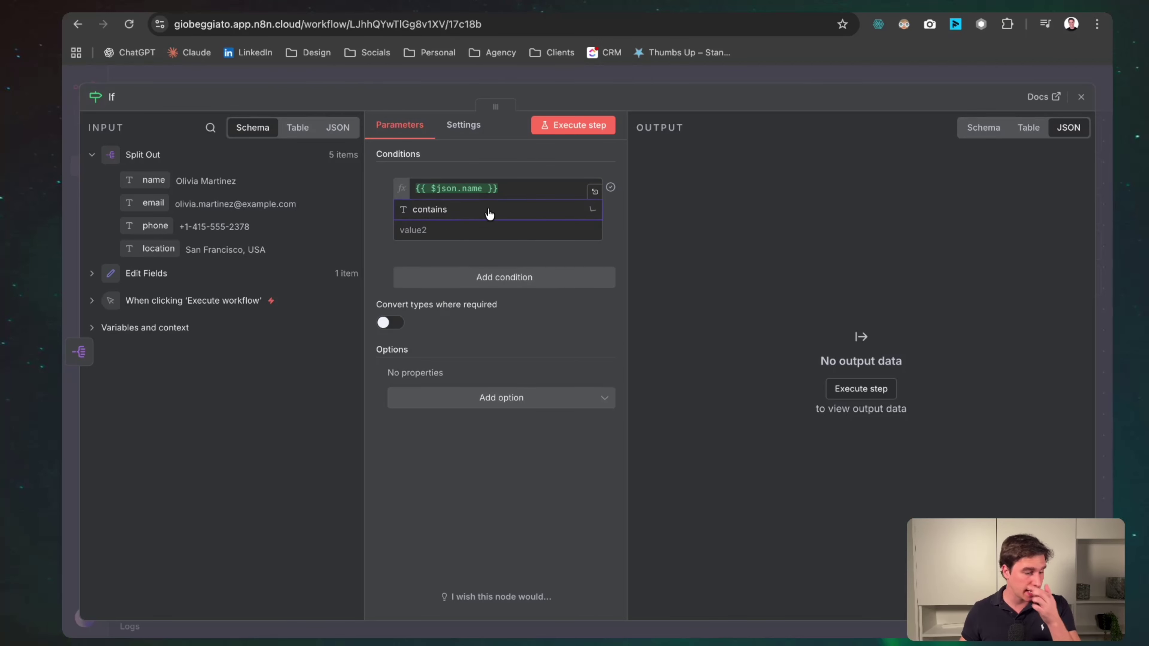
left_click(432, 235)
type("O")
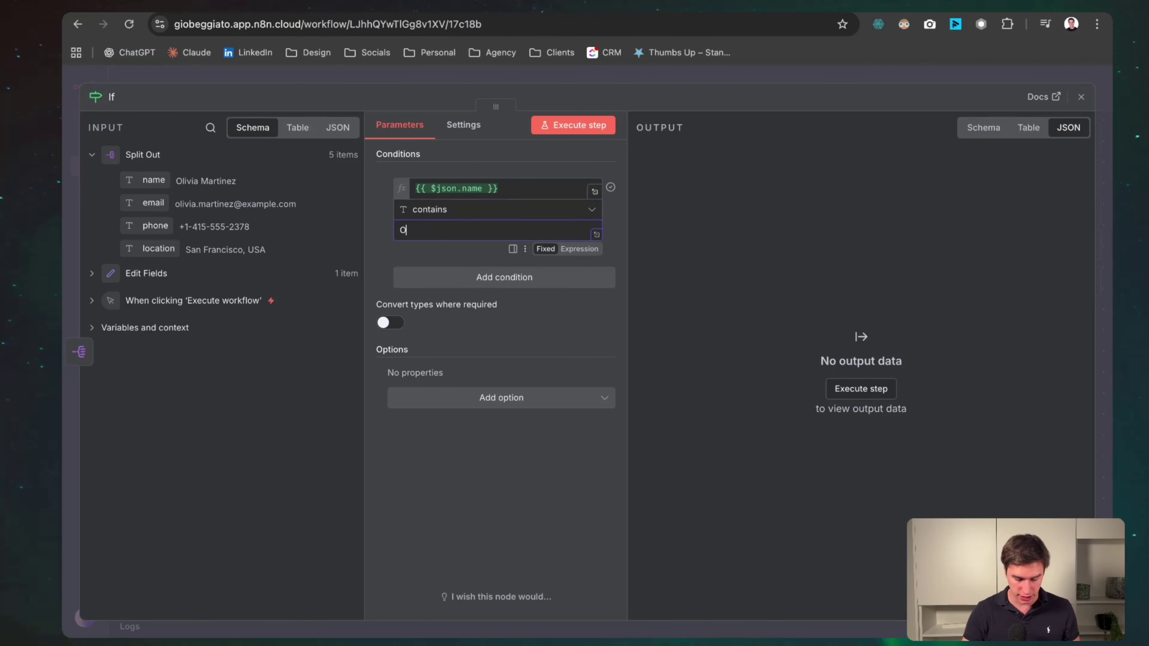
Execute the If node and close it to check how the items divide between the true and false outputs
left_click(576, 128)
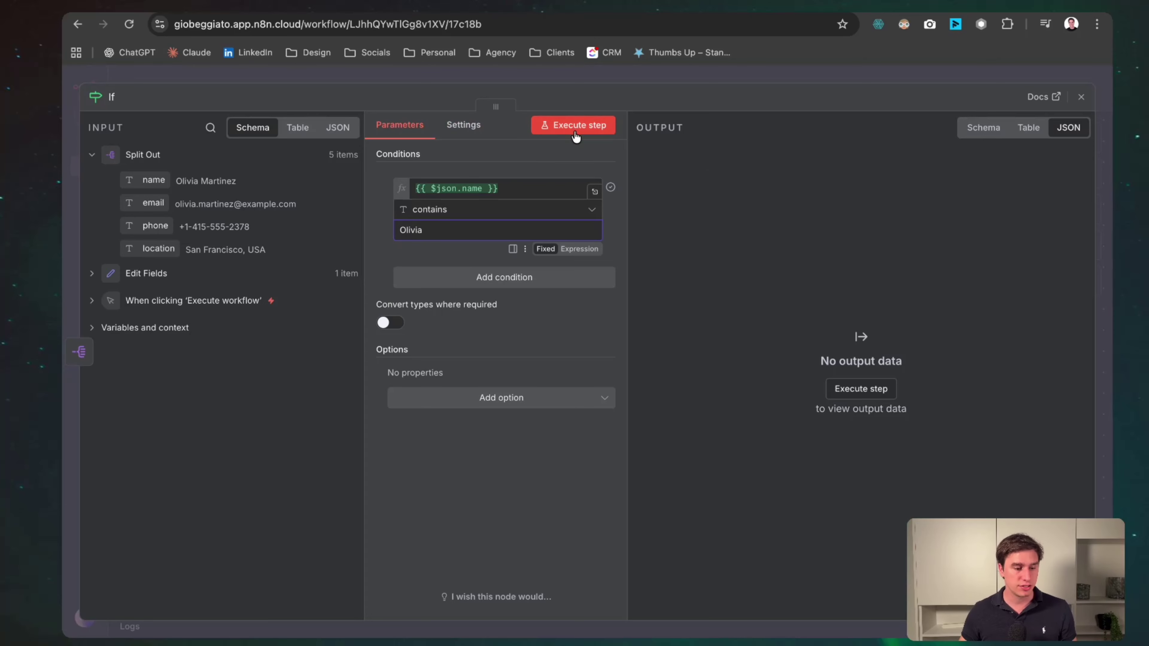
left_click(720, 78)
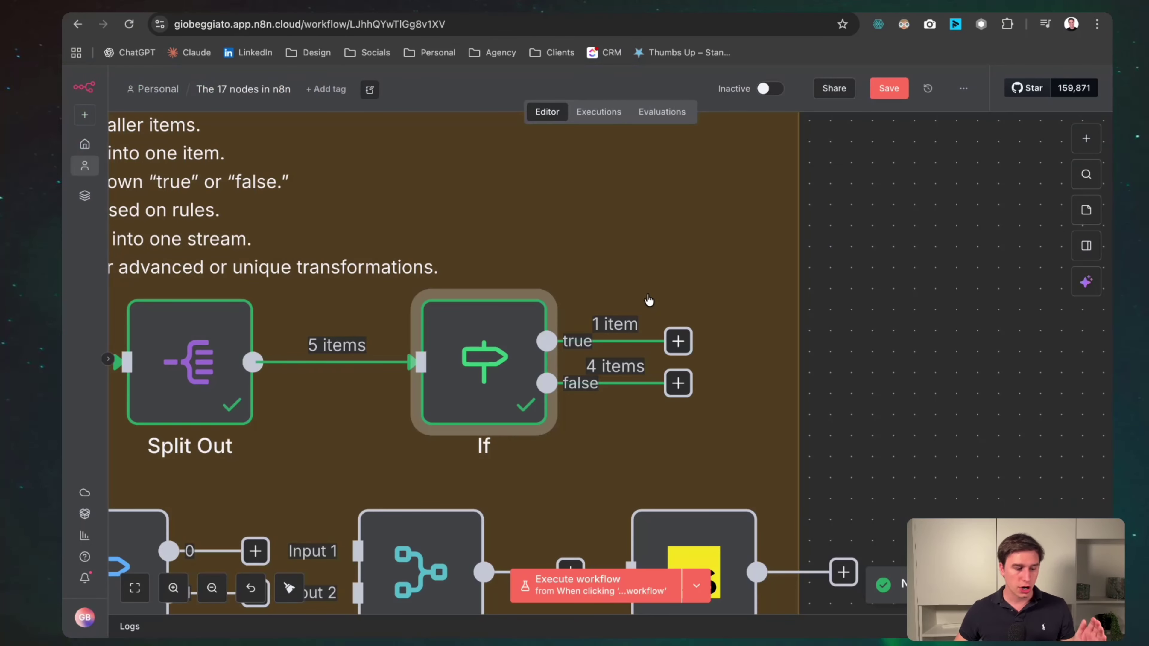
mouse_move(677, 338)
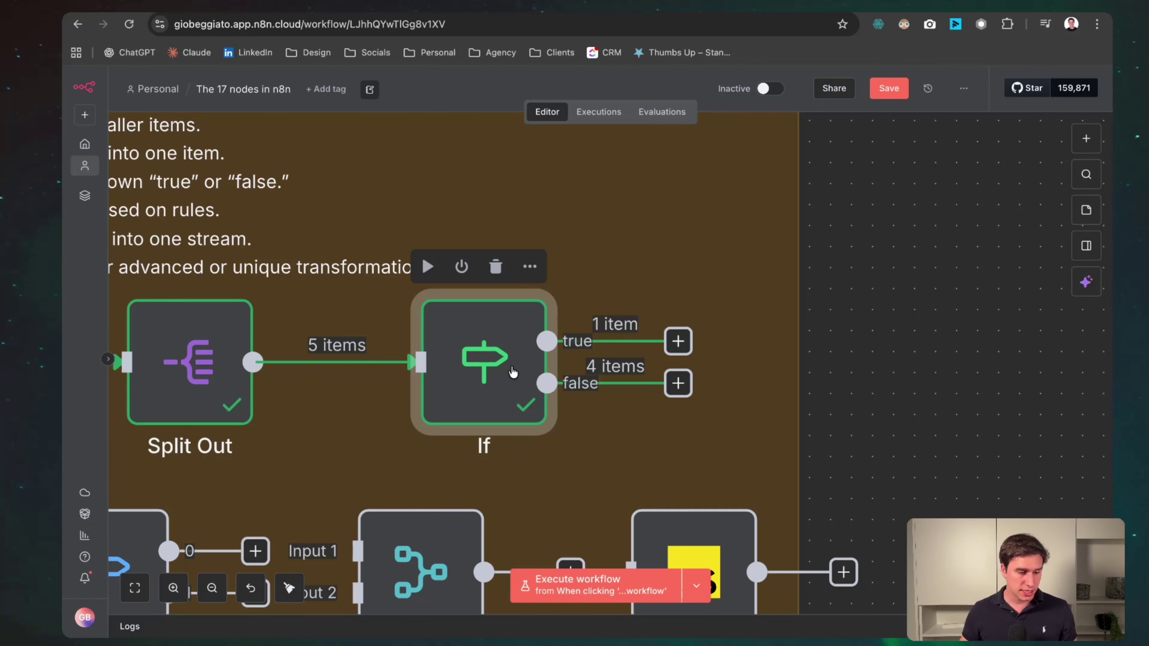
mouse_move(303, 352)
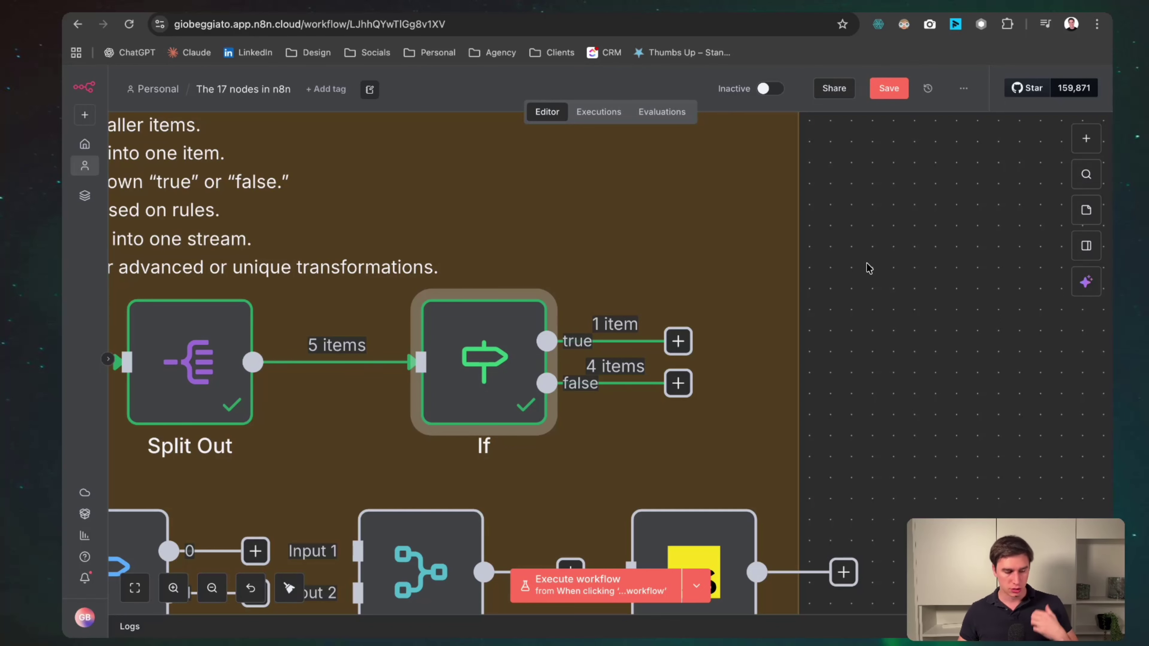
mouse_move(220, 370)
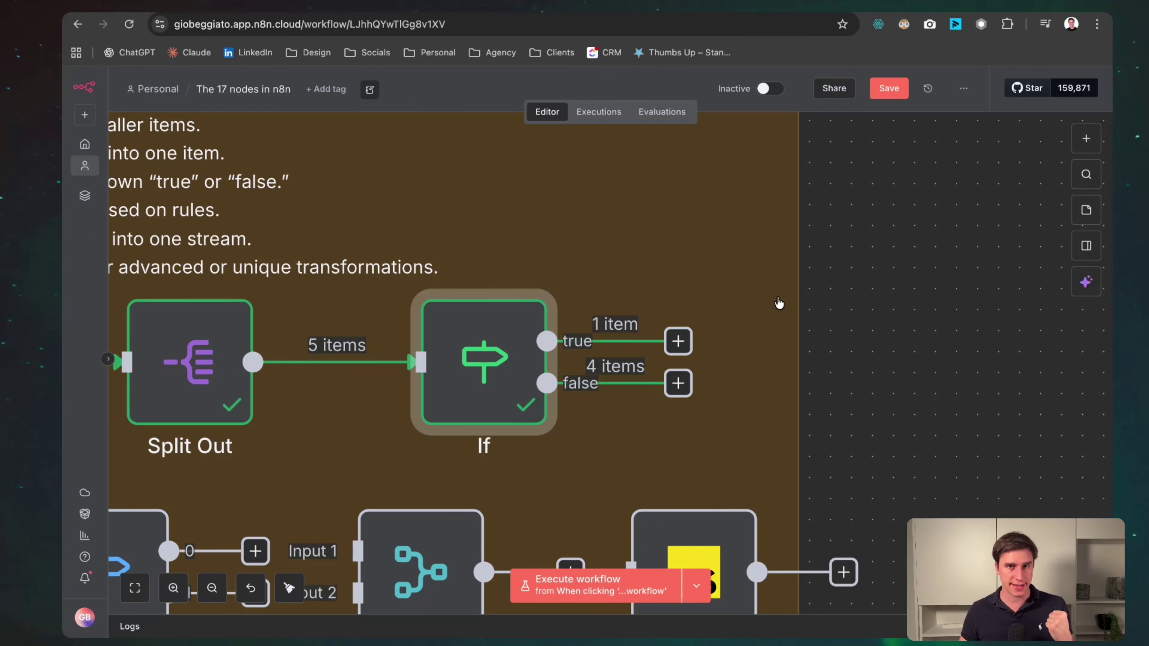
mouse_move(524, 364)
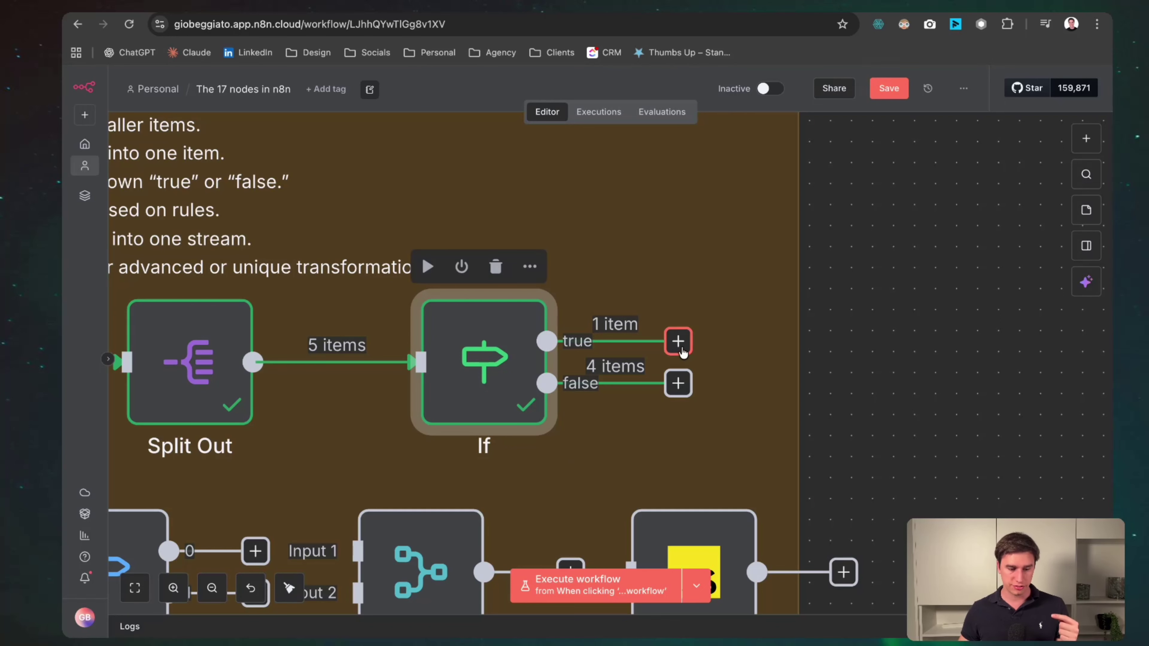
Reopen the If node, compare the contacts in its True Branch and False Branch outputs, and return to the canvas
left_click(771, 323)
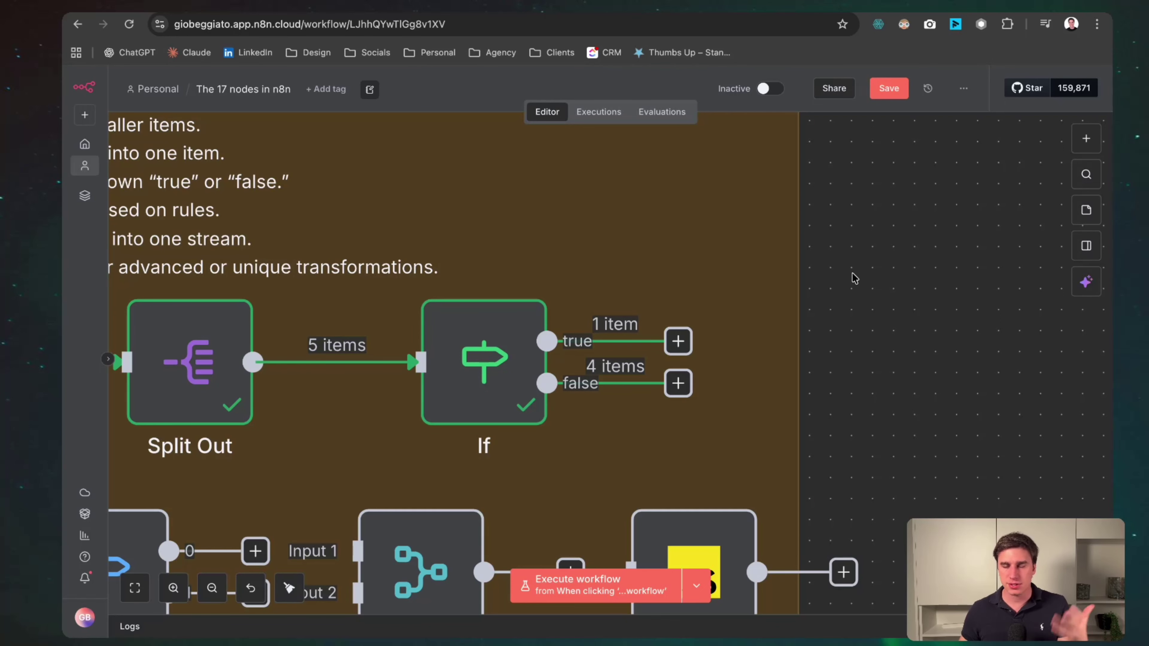
left_click(678, 340)
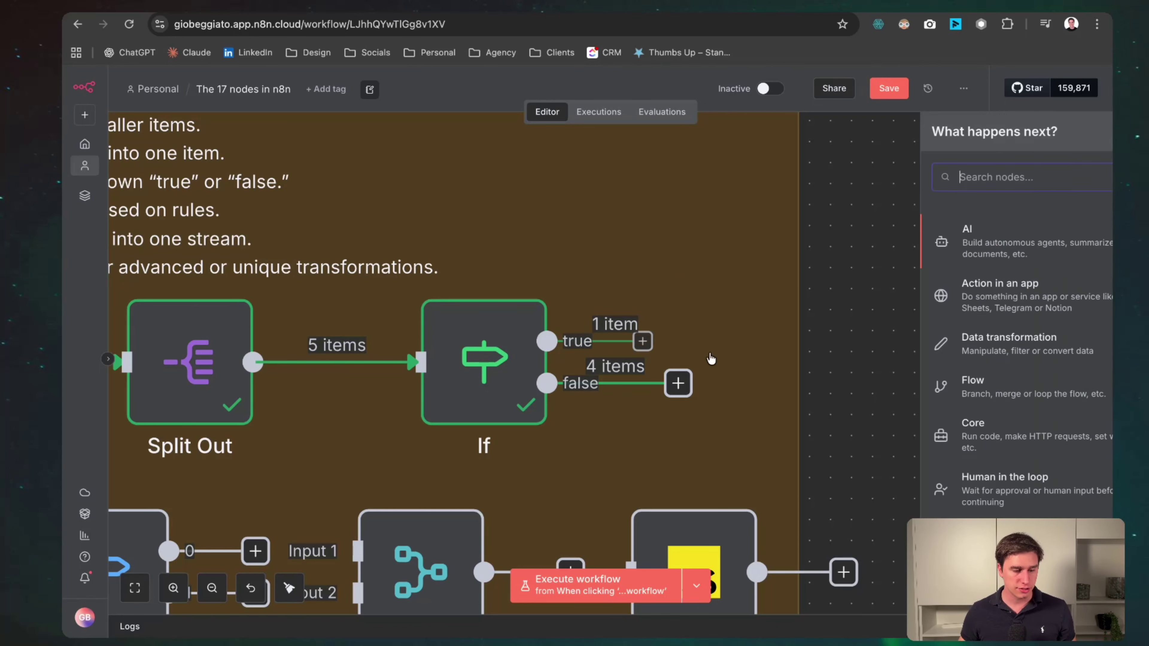
double_click(515, 367)
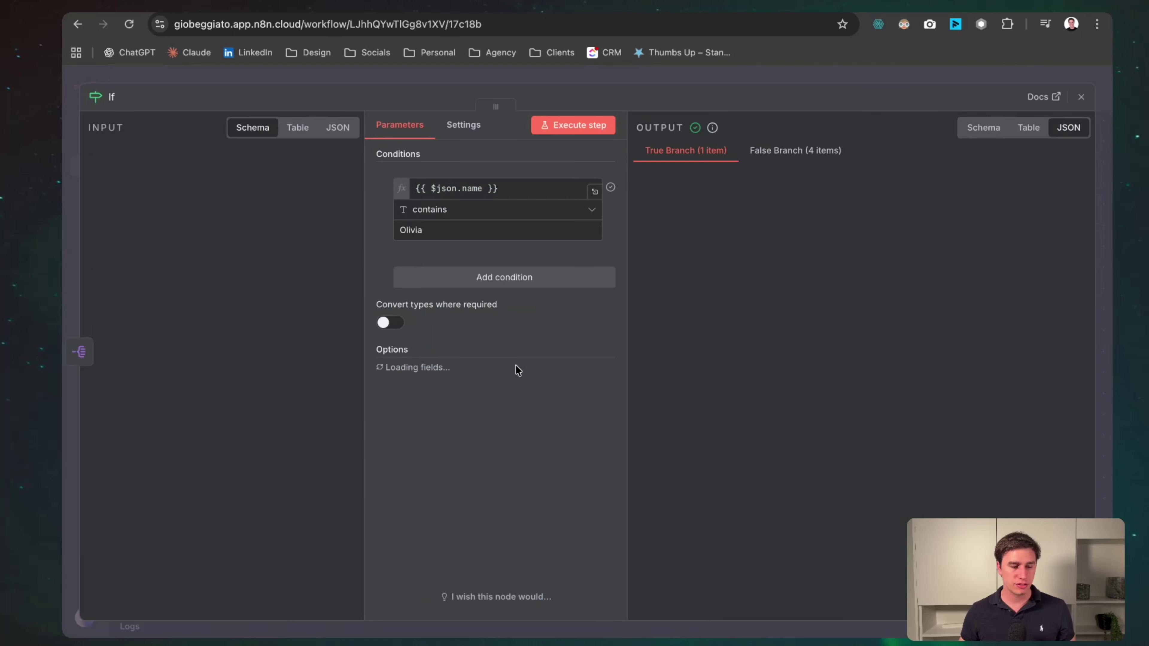
left_click(783, 155)
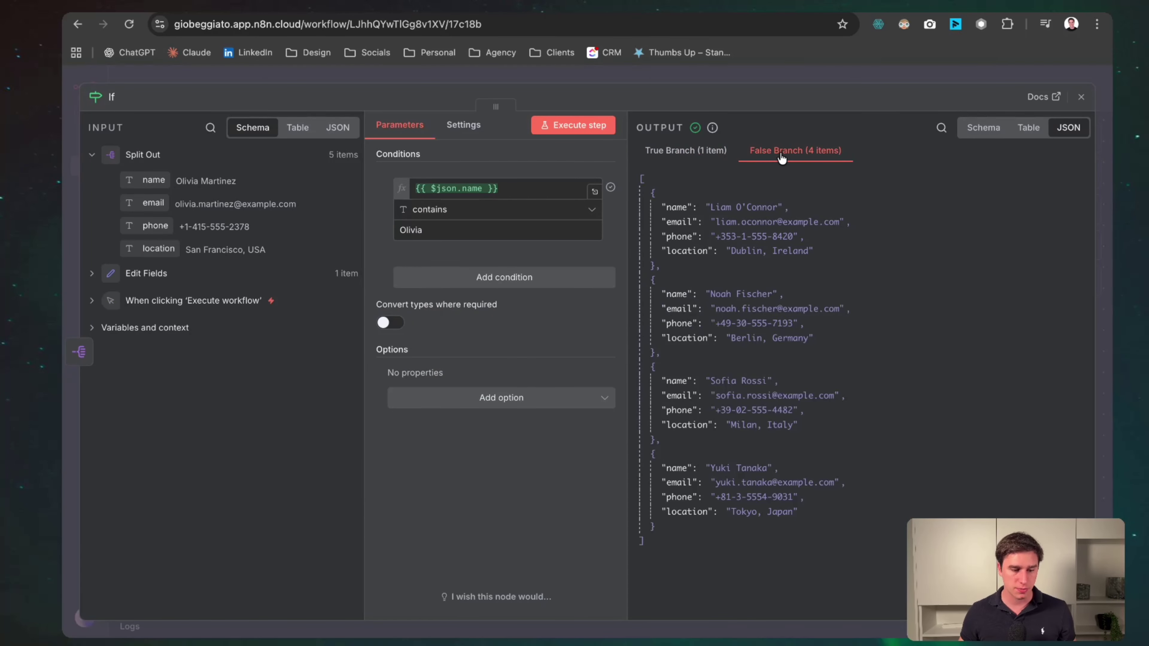
left_click(712, 149)
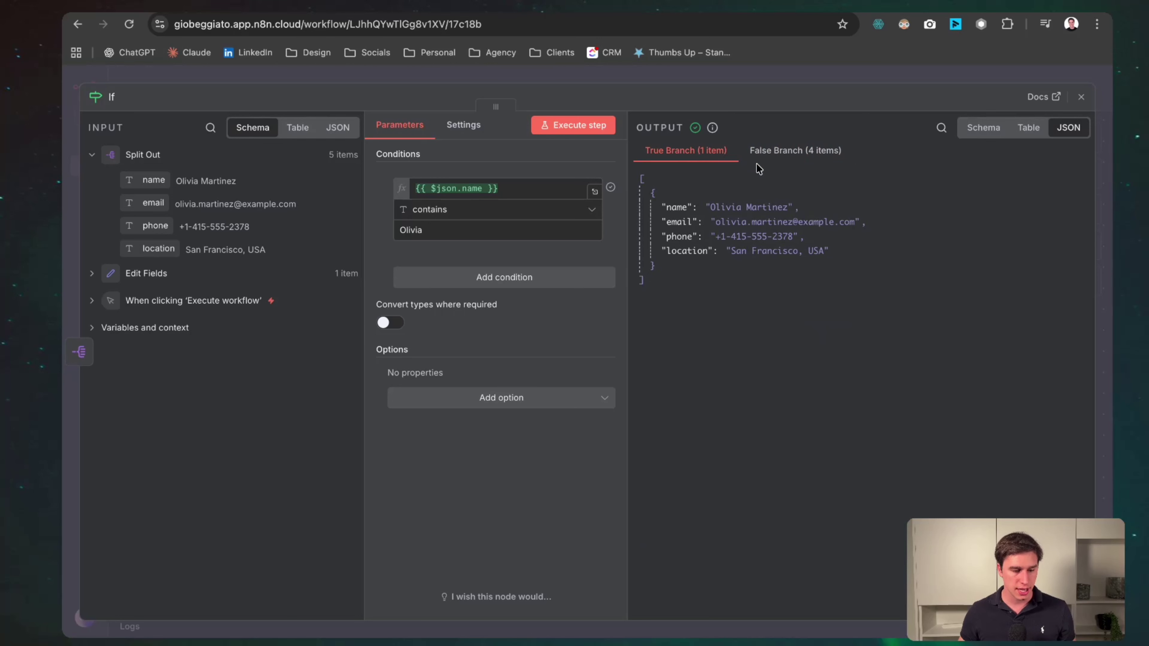
left_click(828, 151)
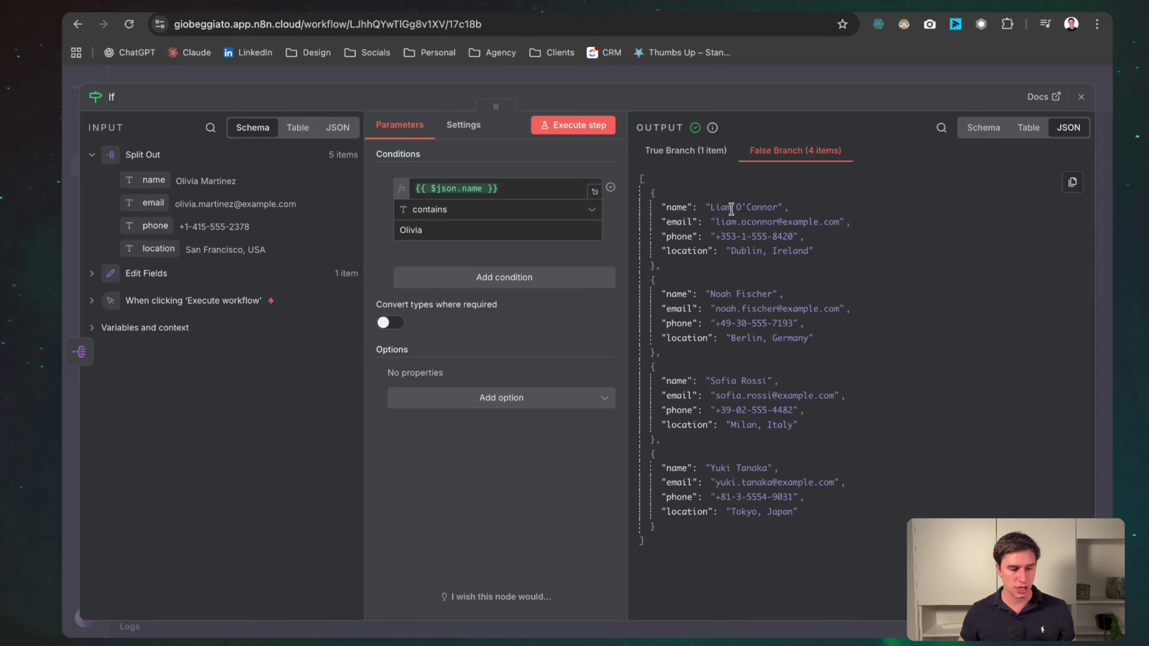
left_click(684, 84)
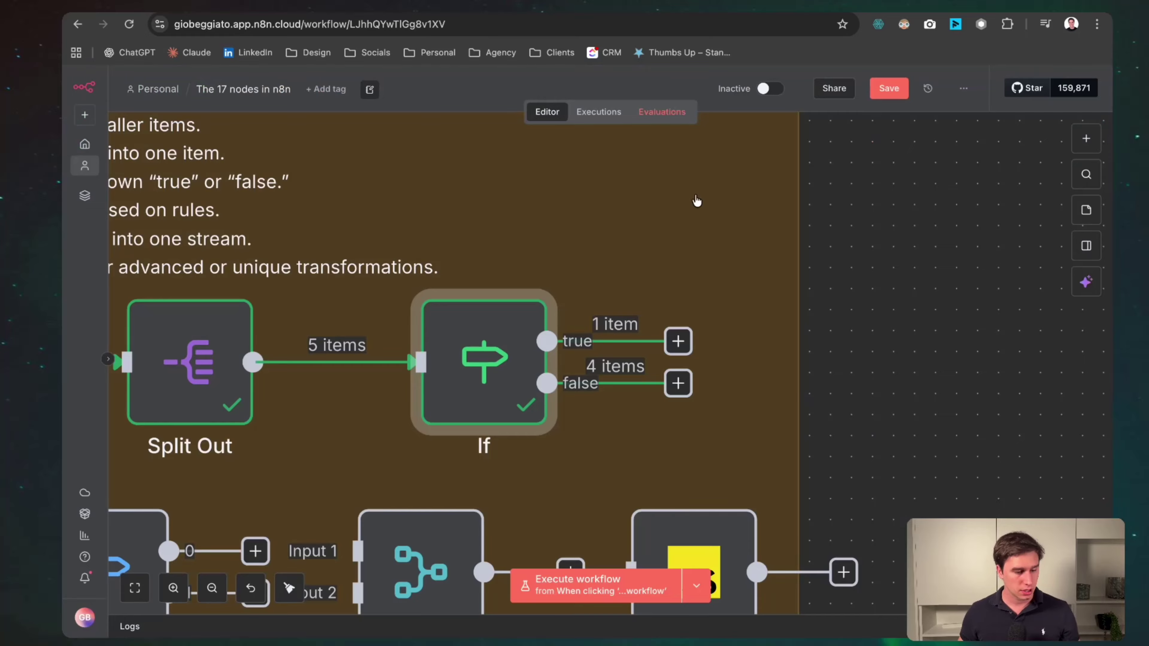
scroll(702, 237, "down", 3)
scroll(603, 269, "up", 6)
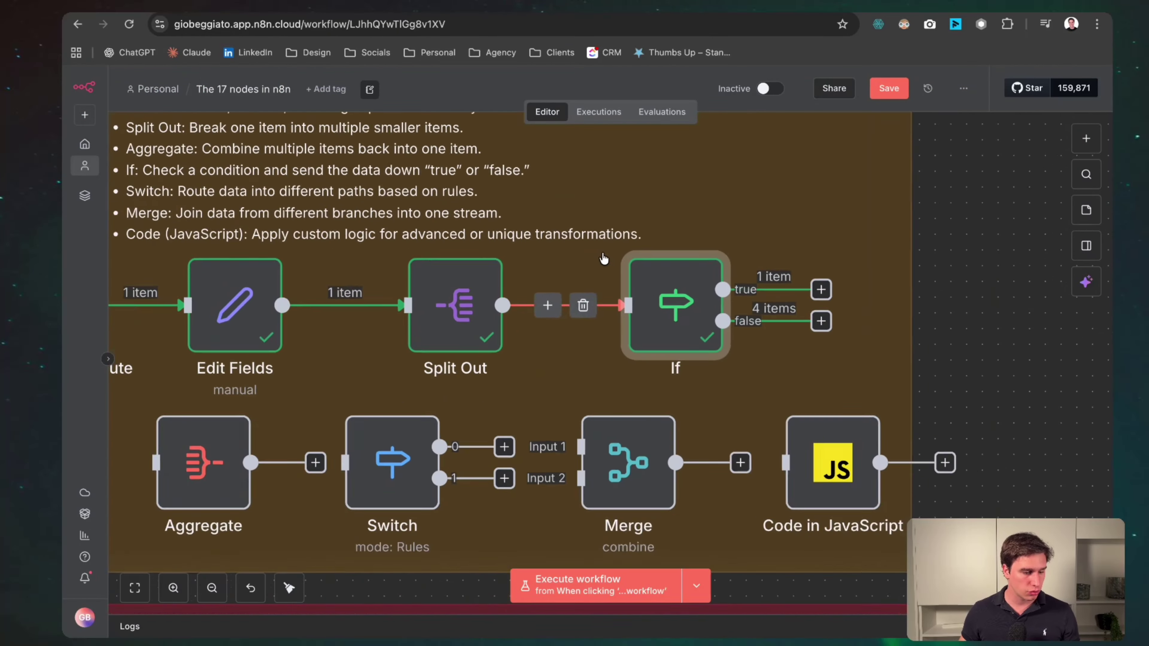
Swap the positions of the If and Switch nodes and connect Split Out to Switch
scroll(603, 270, "down", 3)
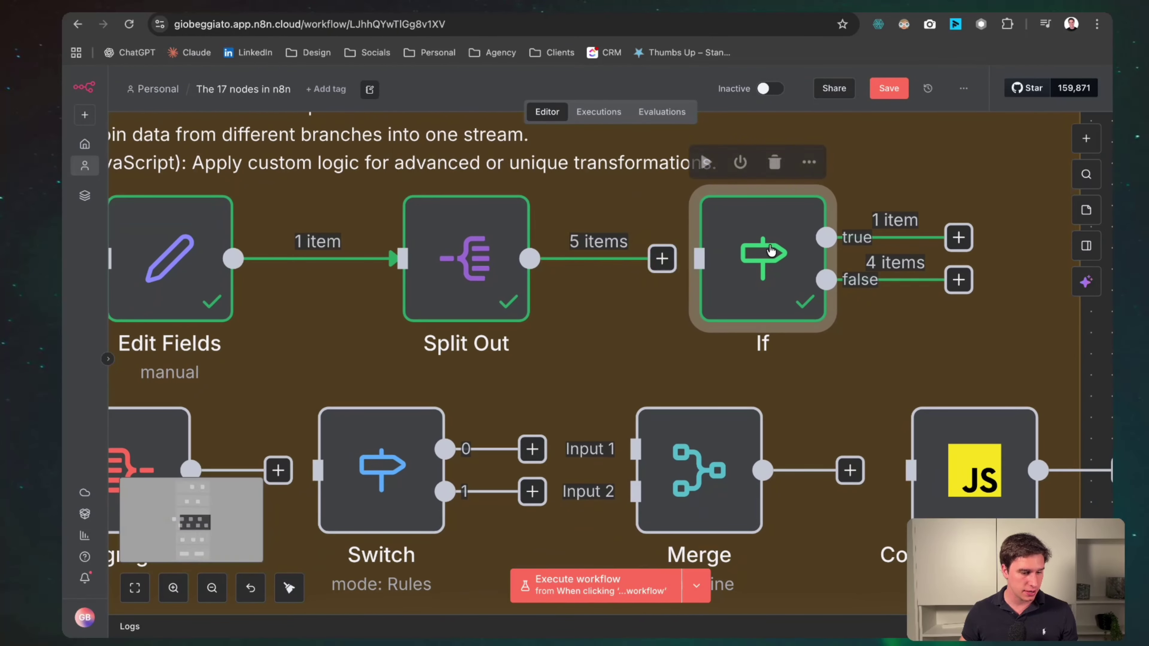
left_click_drag(388, 419, 769, 293)
left_click_drag(770, 208, 388, 421)
left_click_drag(747, 308, 746, 224)
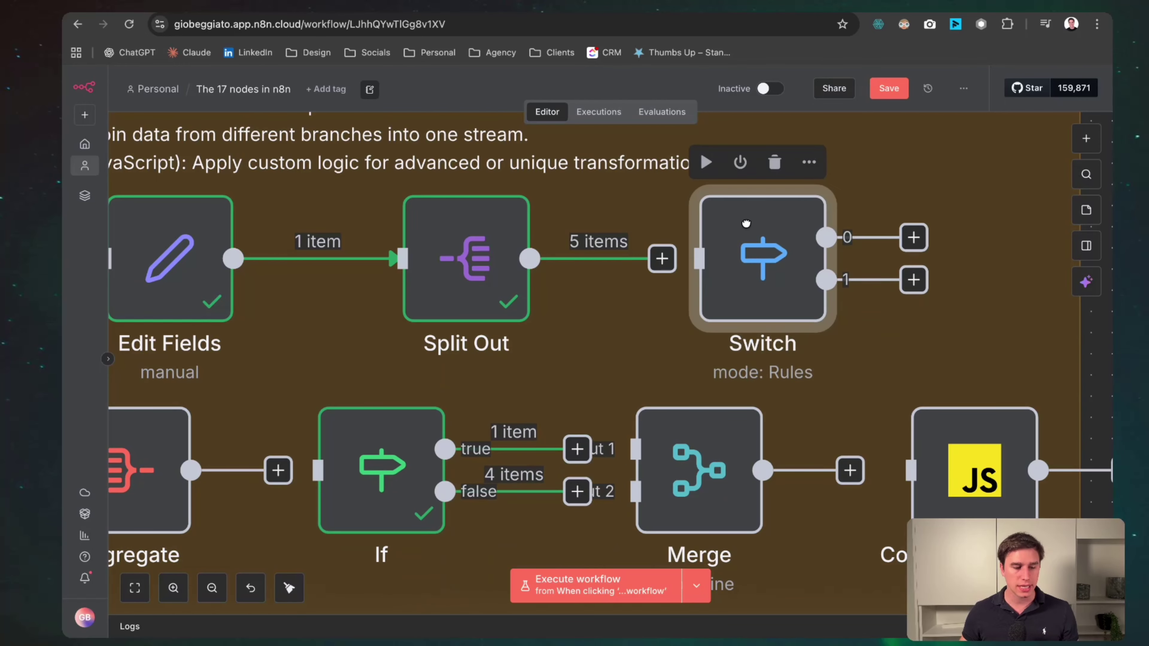
left_click_drag(662, 258, 699, 258)
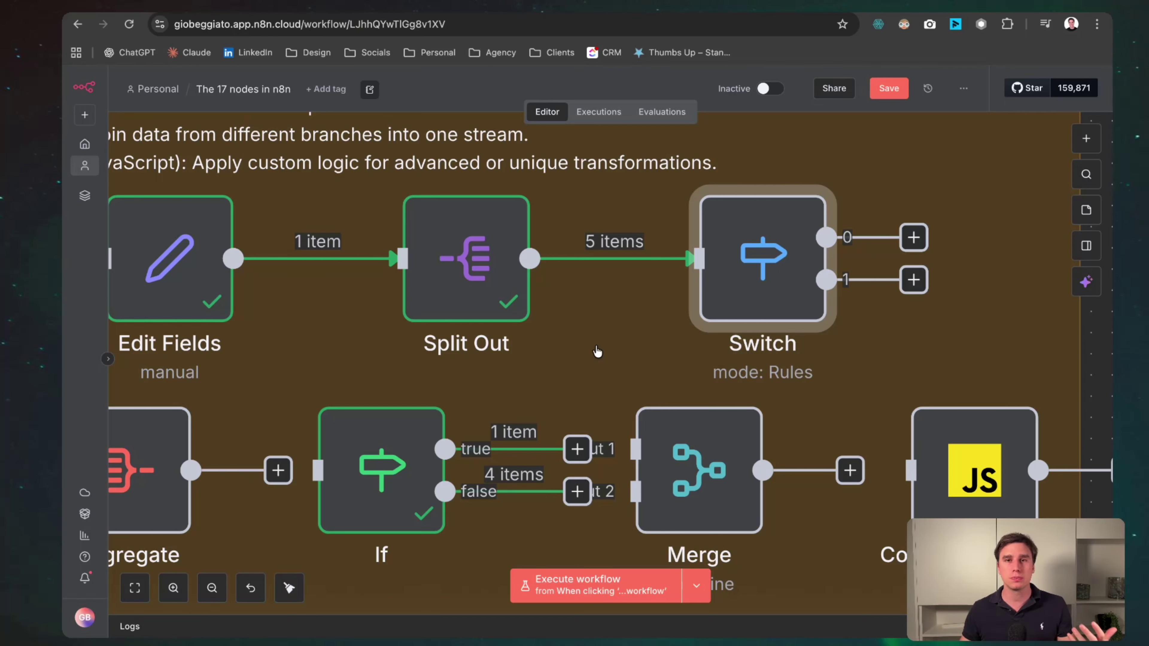
Set Switch's first routing rule to {{ $json.name }} is equal to the first contact's full name, and rename its output with that contact's nickname
double_click(769, 256)
left_click_drag(204, 184, 381, 232)
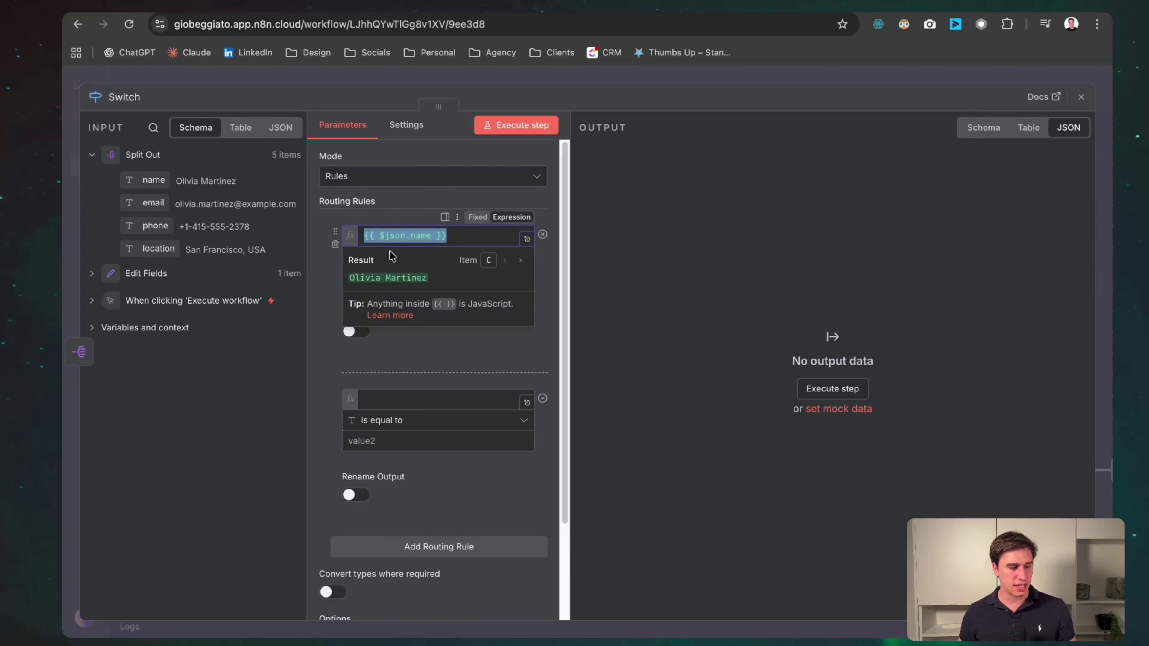
left_click(621, 276)
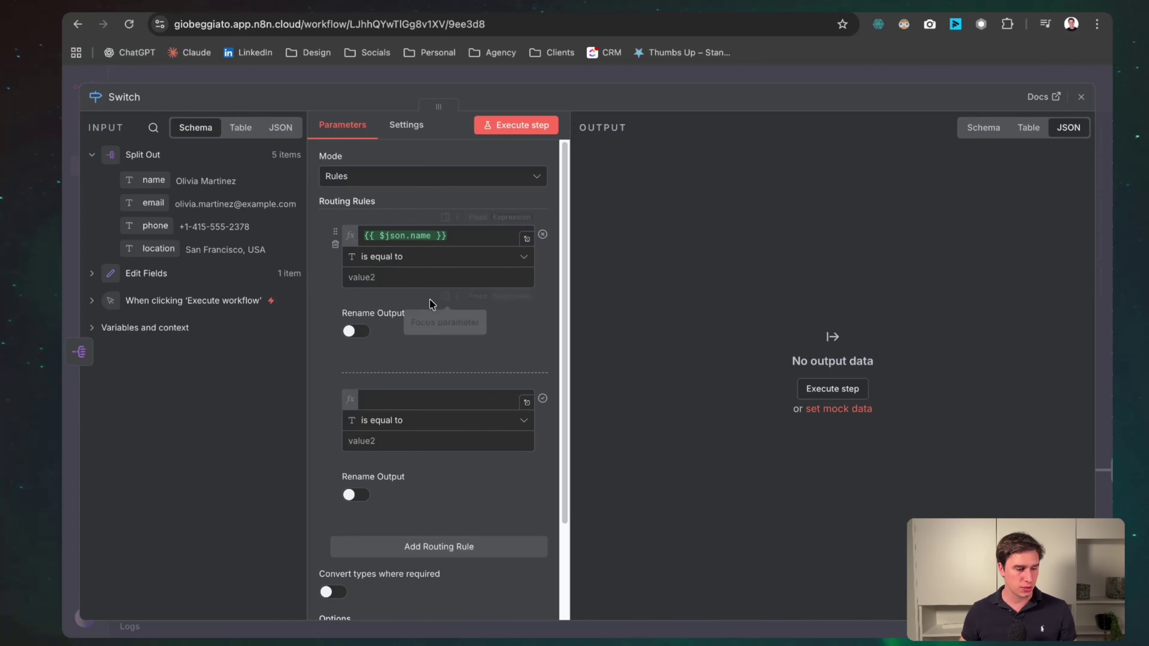
left_click(417, 279)
left_click_drag(267, 184, 167, 190)
key("ctrl+c")
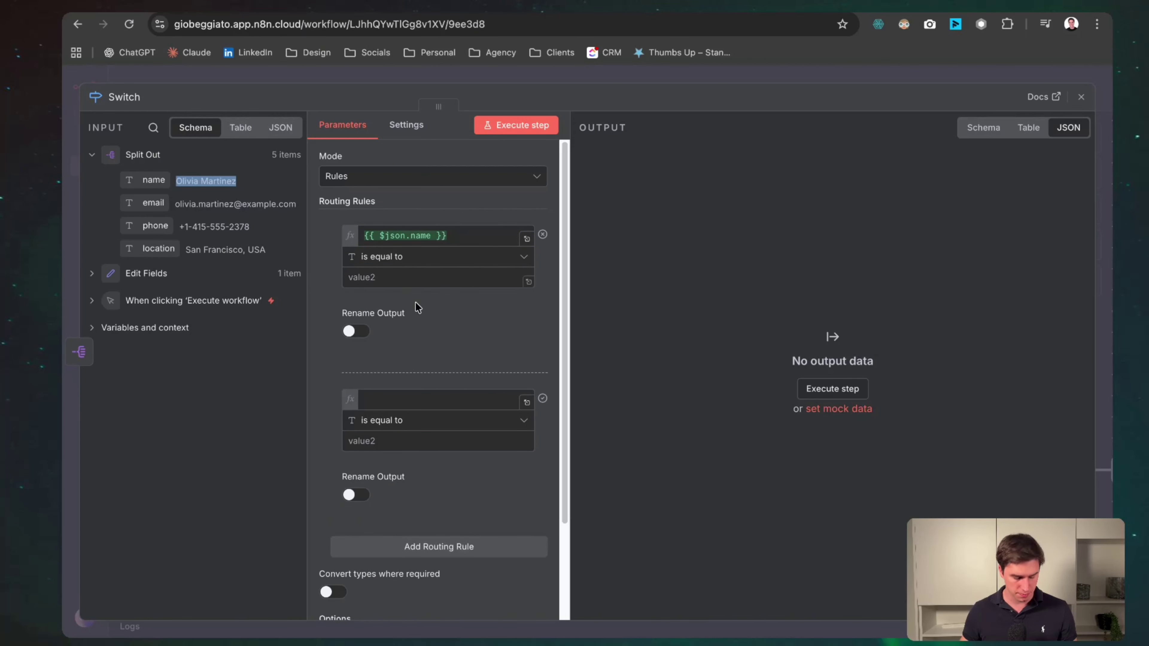
left_click(382, 277)
key("ctrl+v")
left_click(346, 332)
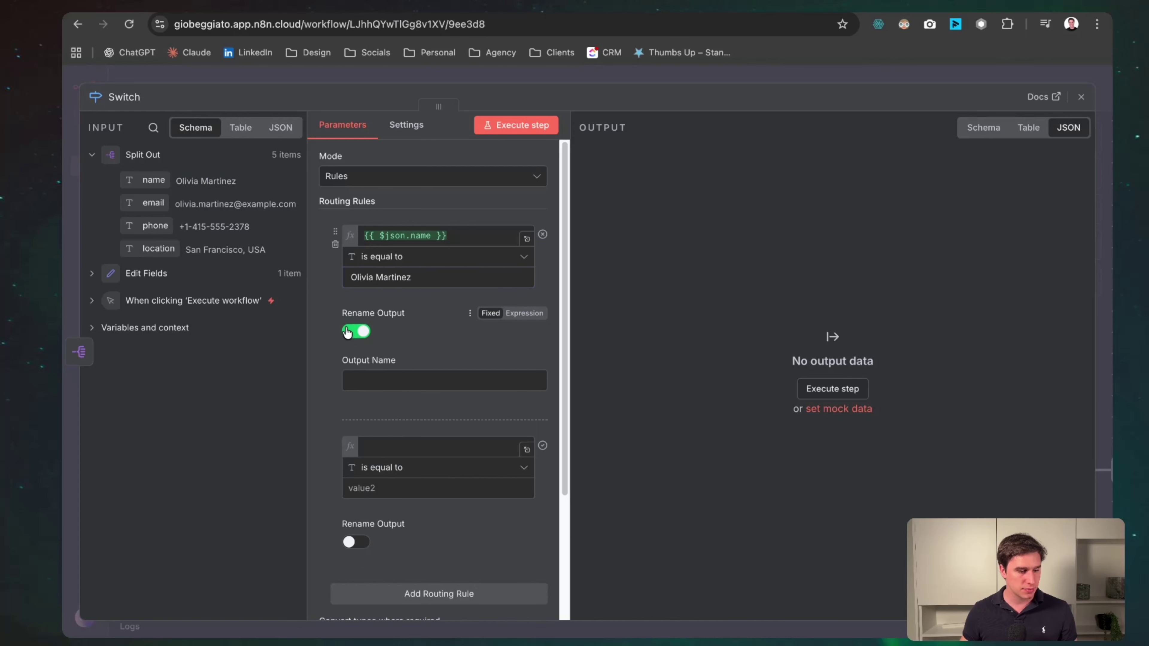
left_click(393, 372)
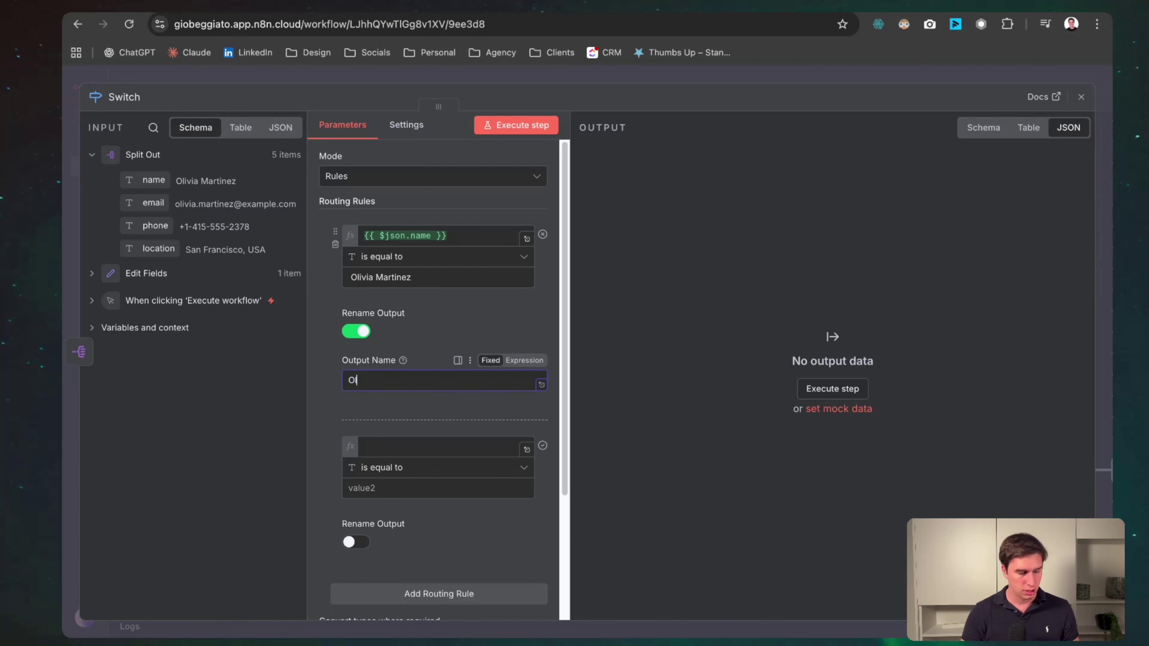
Set the second routing rule to {{ $json.name }} is equal to another contact's full name
scroll(511, 328, "down", 1)
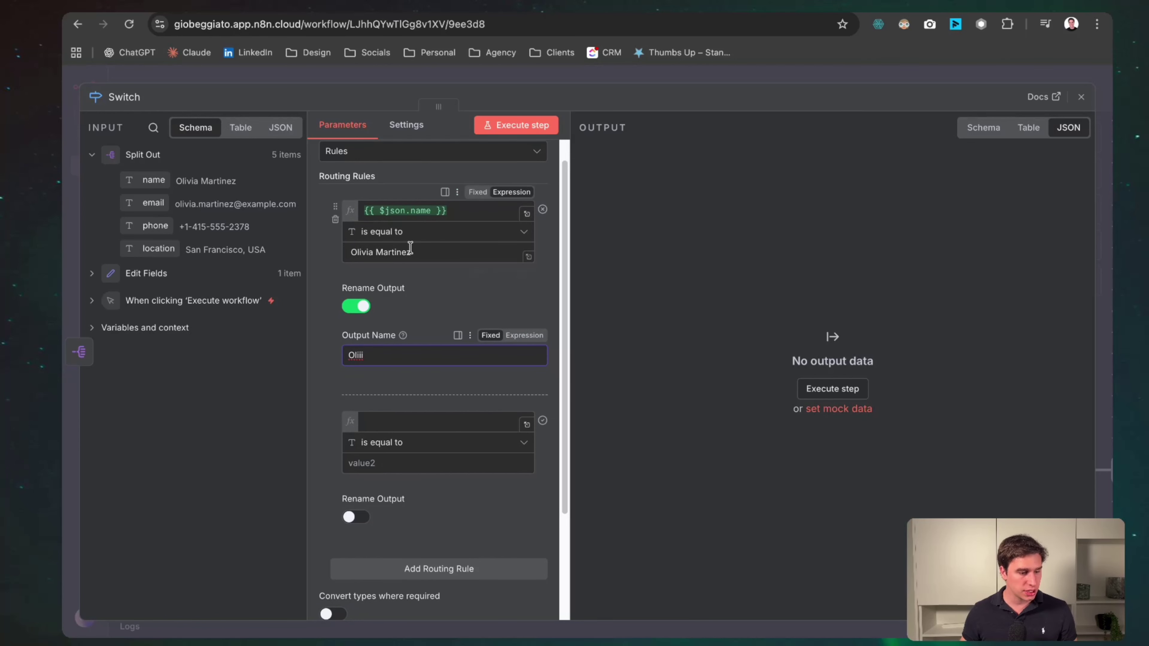
left_click_drag(448, 212, 334, 219)
key("ctrl+c")
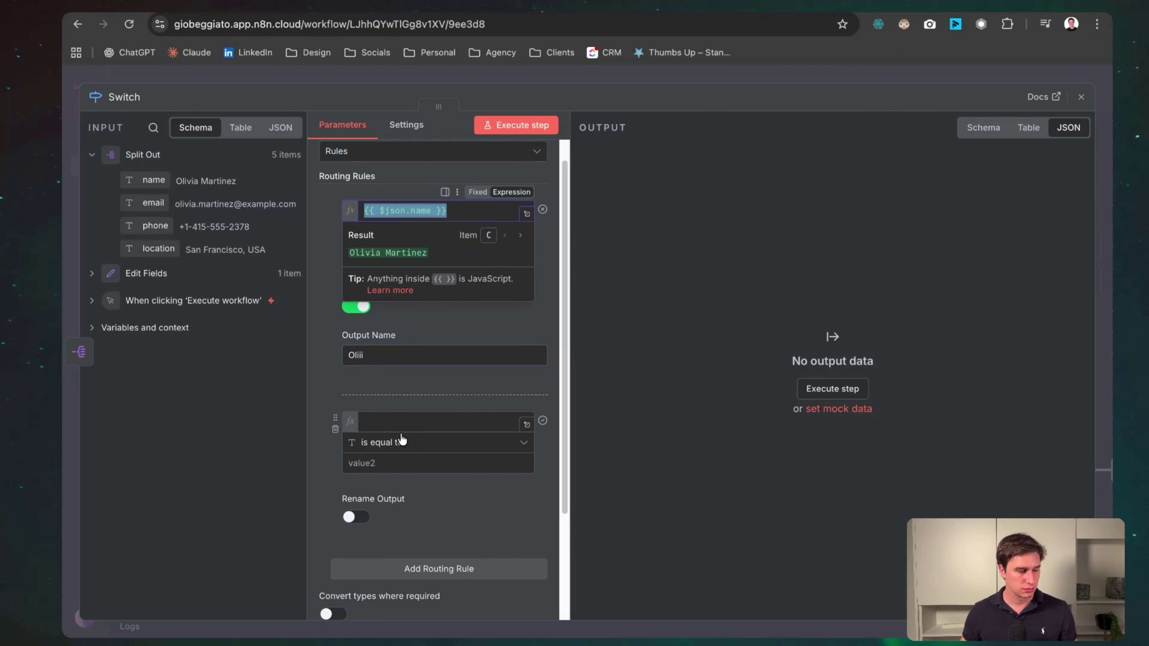
left_click(442, 423)
key("ctrl+v")
left_click(632, 352)
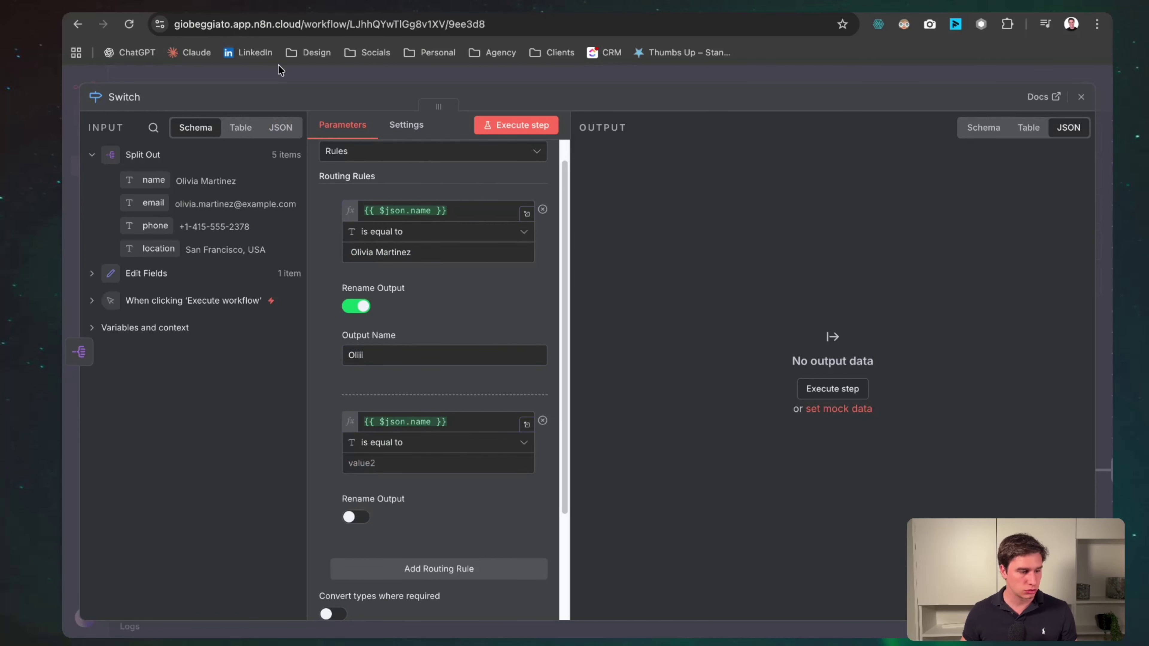
scroll(418, 479, "up", 1)
left_click(418, 484)
type("Liam O'Connor")
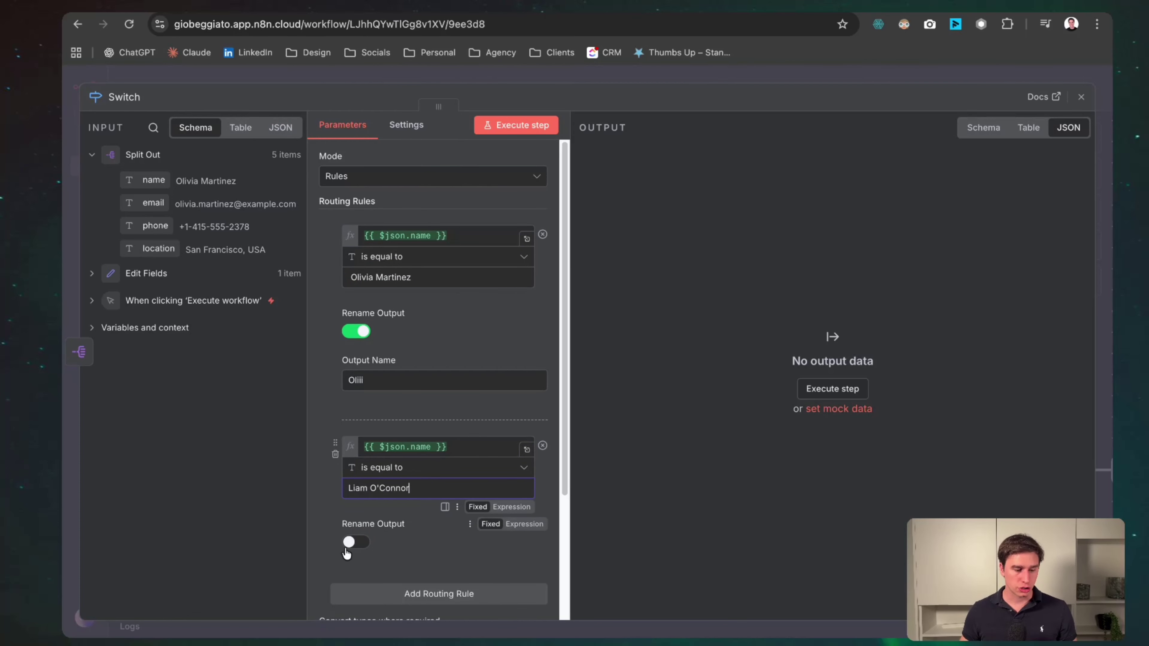
Turn on Rename Output for the second routing rule and name the output after that contact's first name
left_click(356, 542)
scroll(413, 370, "down", 1)
scroll(412, 370, "down", 1)
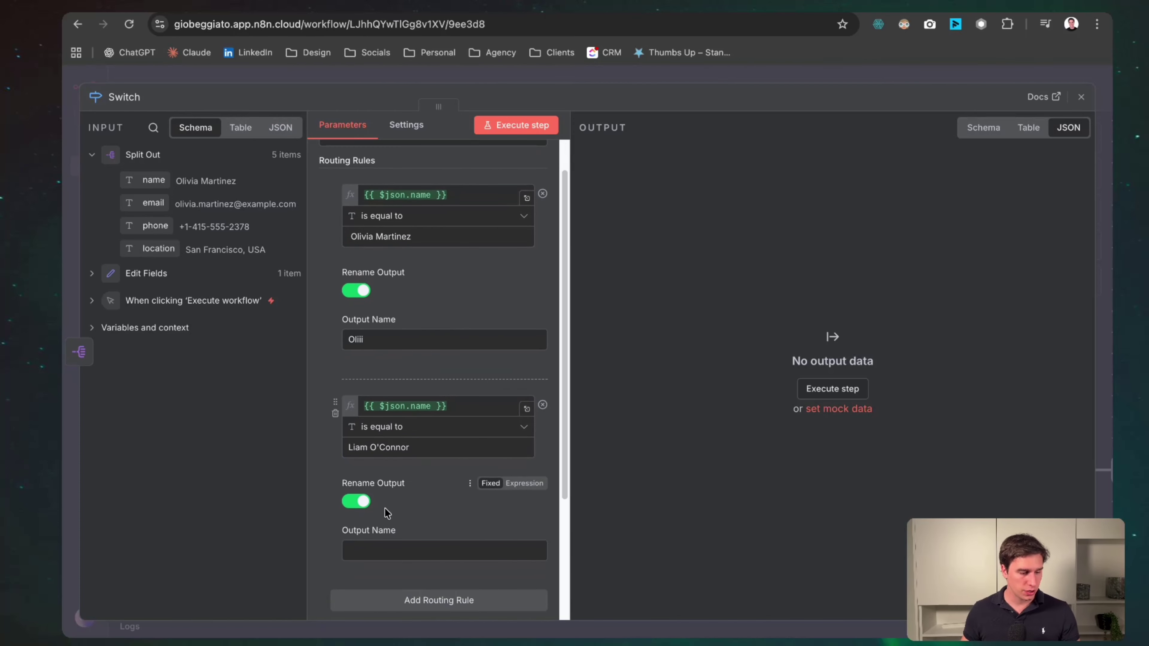
scroll(387, 505, "down", 5)
left_click(380, 378)
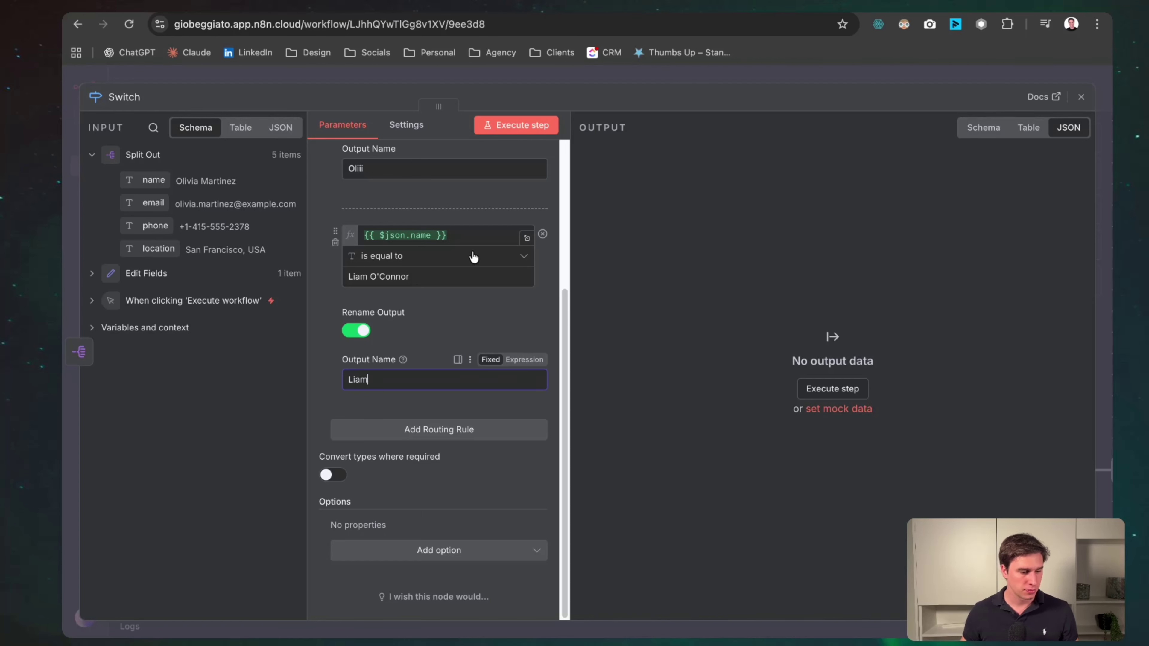
Execute the Switch node, compare the contacts in its two named outputs, and return to the canvas
scroll(473, 256, "up", 3)
left_click(515, 125)
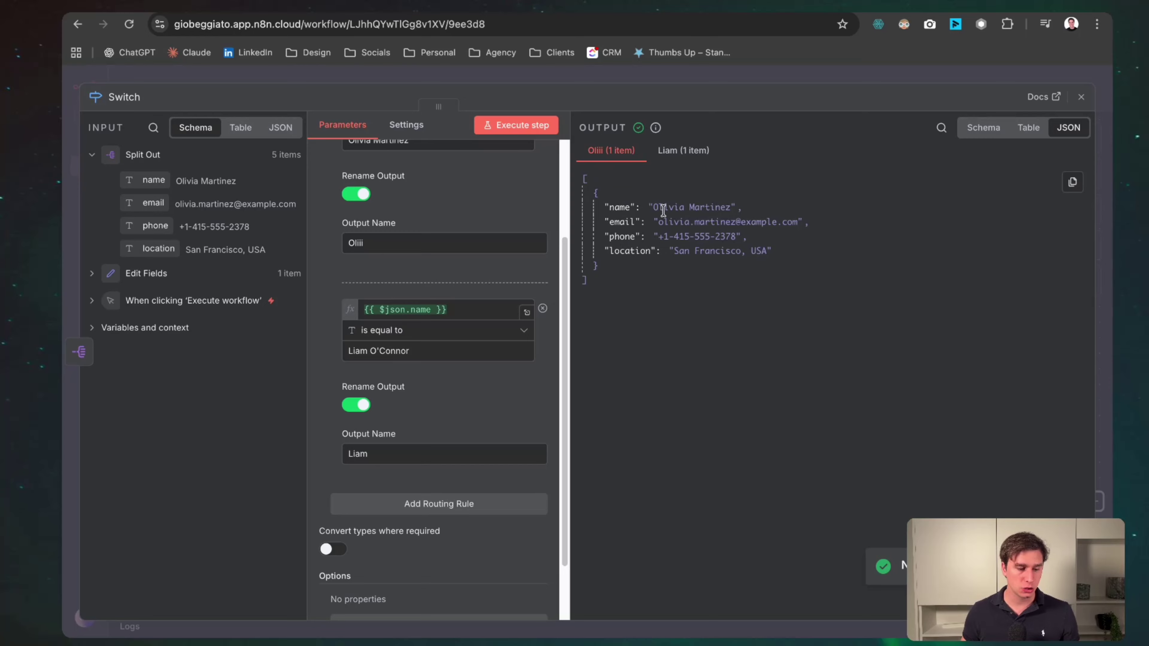
scroll(689, 215, "up", 5)
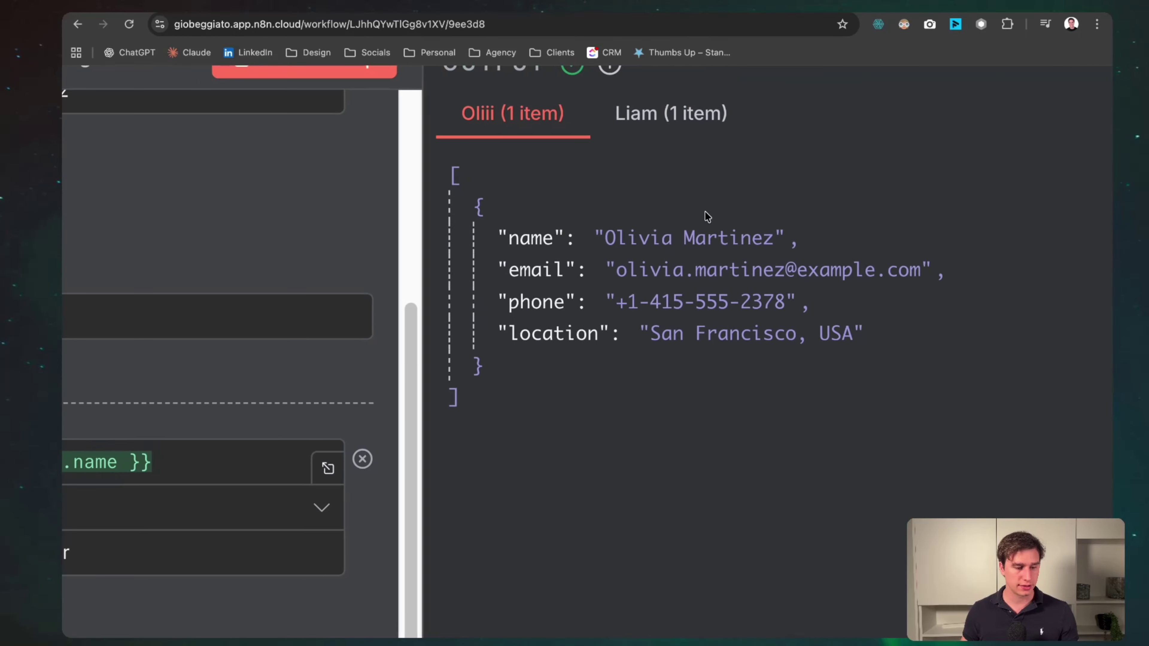
left_click(651, 114)
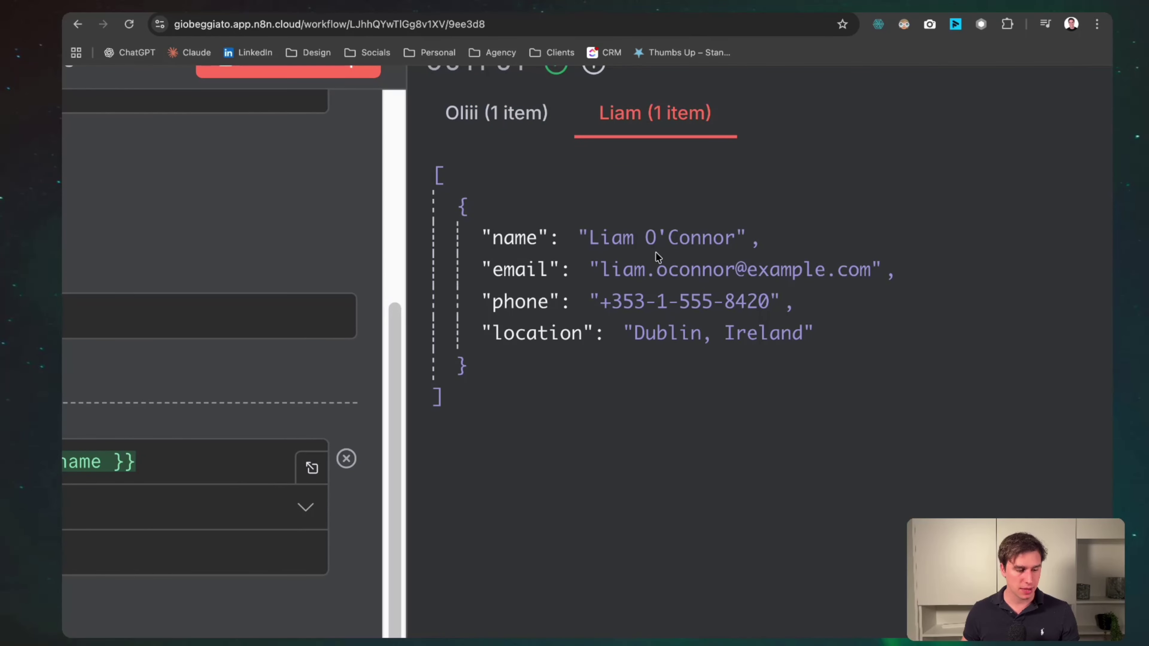
scroll(657, 256, "down", 5)
left_click(629, 79)
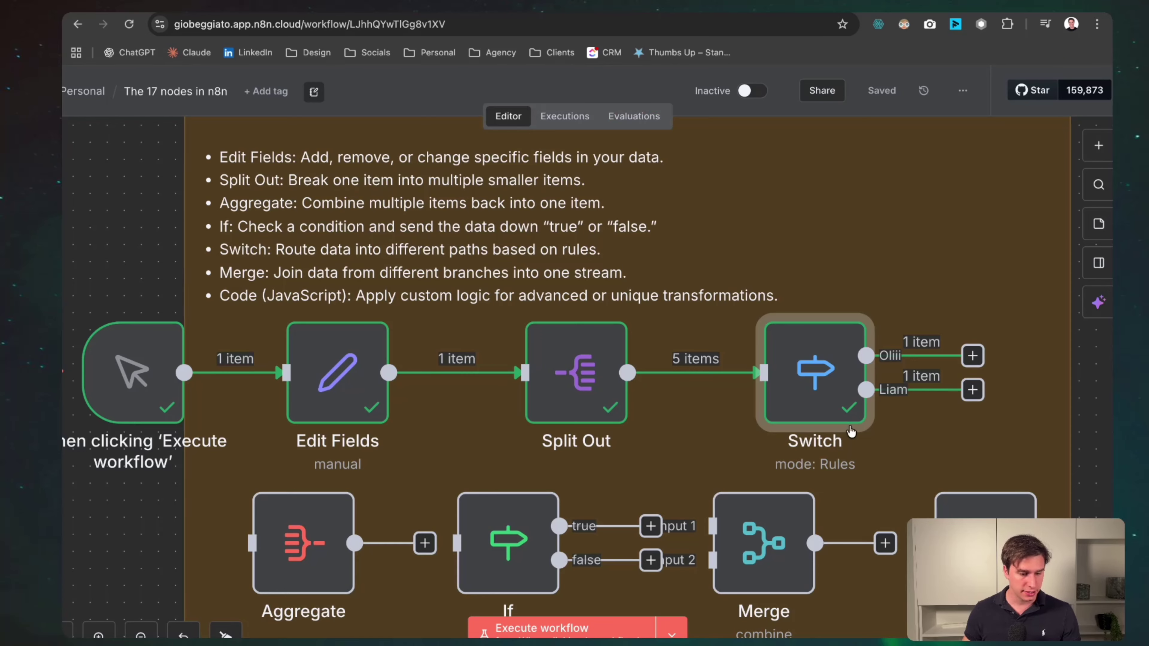
Reopen Switch and add a third routing rule checking that {{ $json.name }} is equal to a third contact's full name
scroll(851, 433, "right", 3)
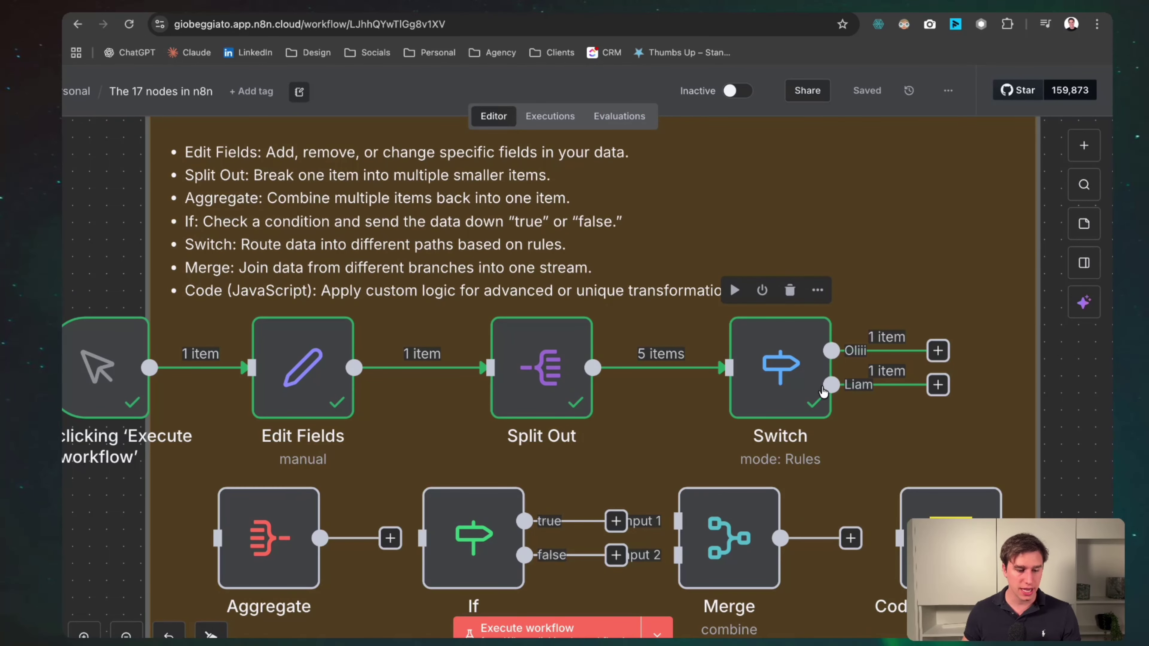
double_click(780, 376)
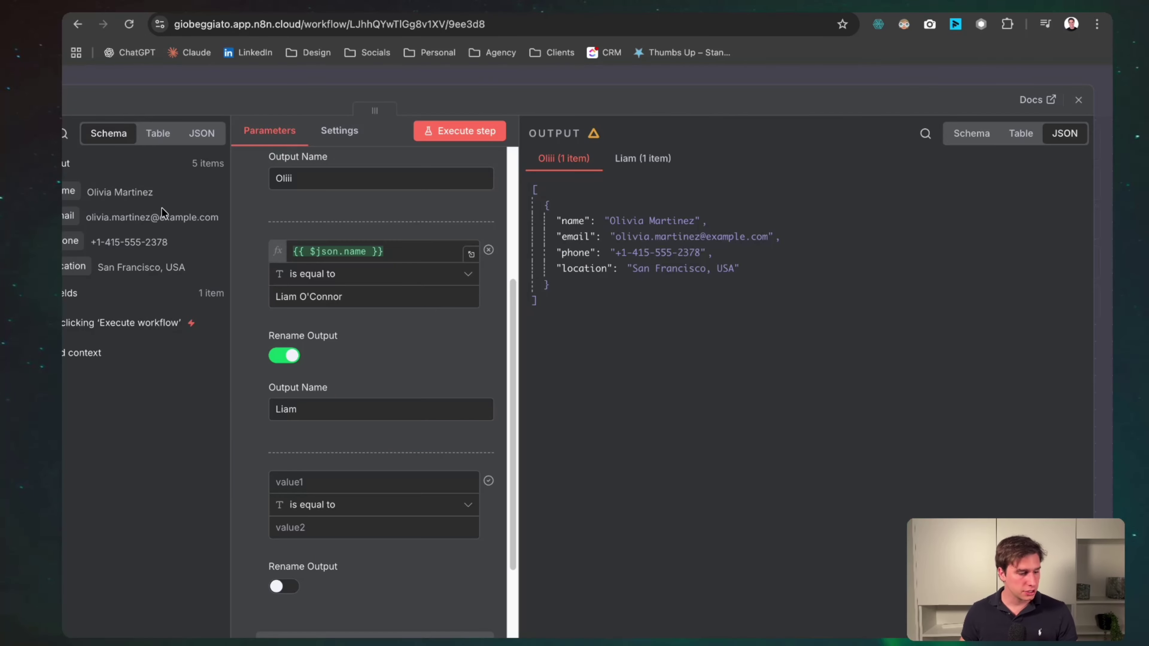
left_click_drag(145, 191, 380, 482)
left_click(406, 525)
type("Noah Fischer")
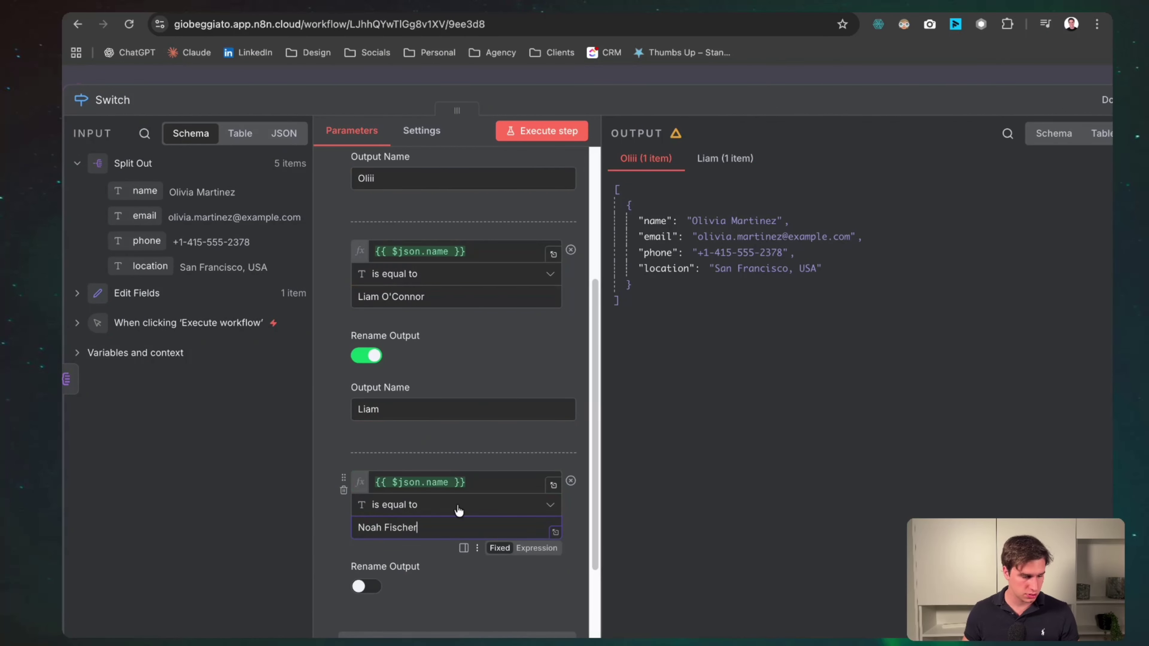
Execute the Switch node again and compare the contacts routed to each of its three outputs
left_click(559, 136)
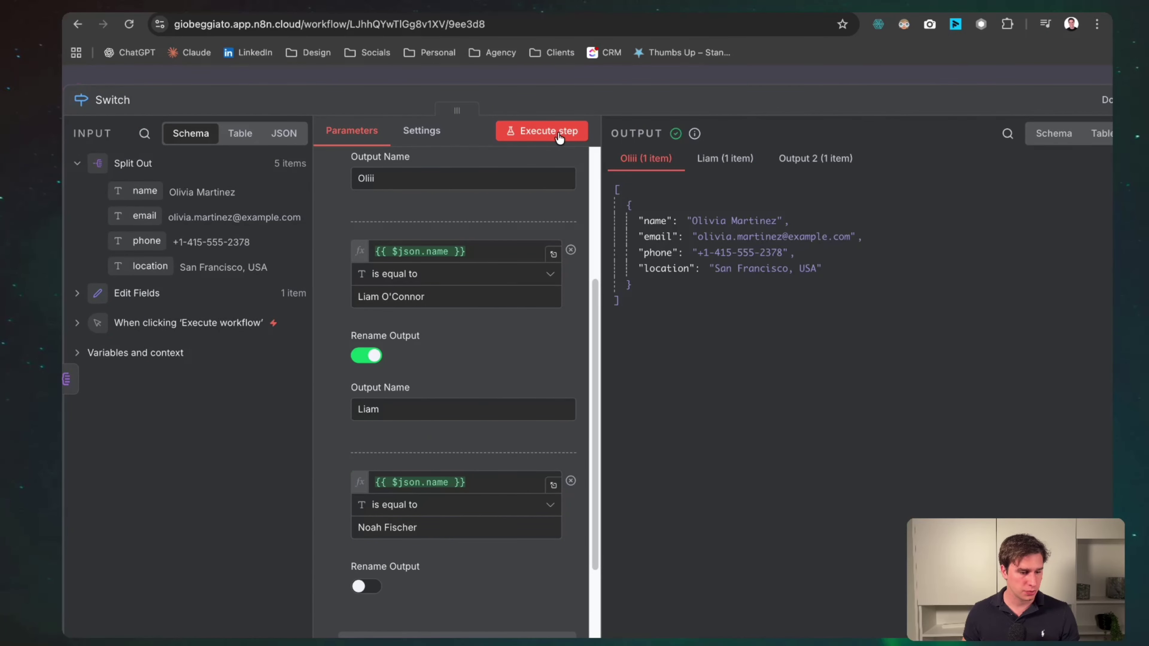
left_click(833, 160)
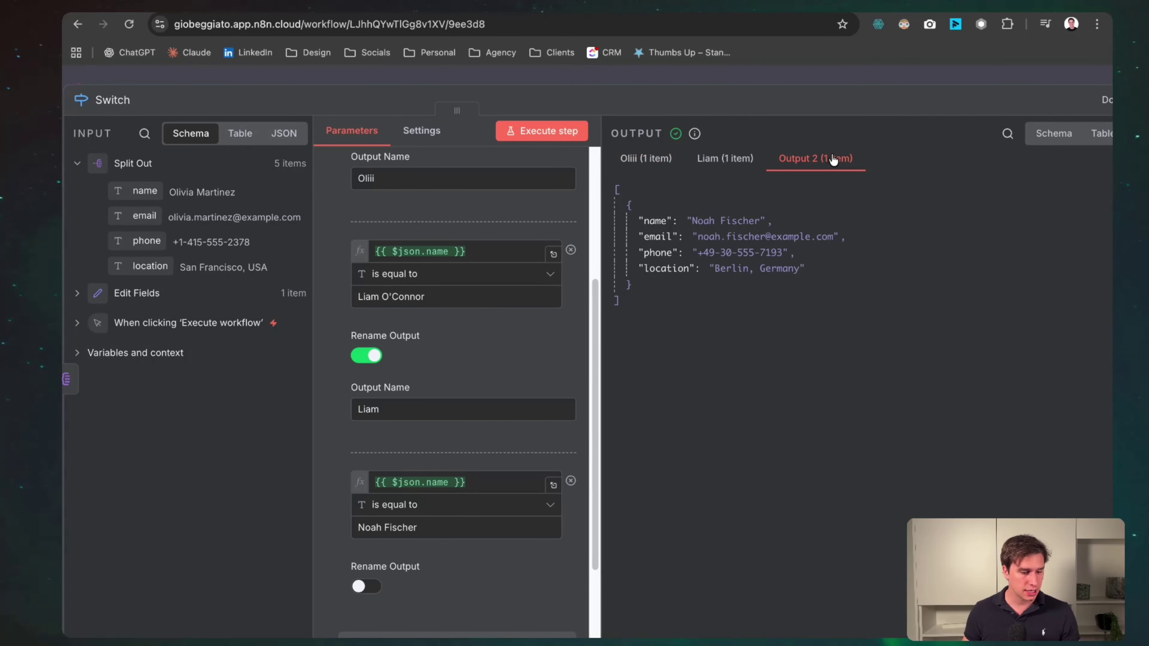
left_click(724, 164)
left_click(646, 164)
left_click(809, 172)
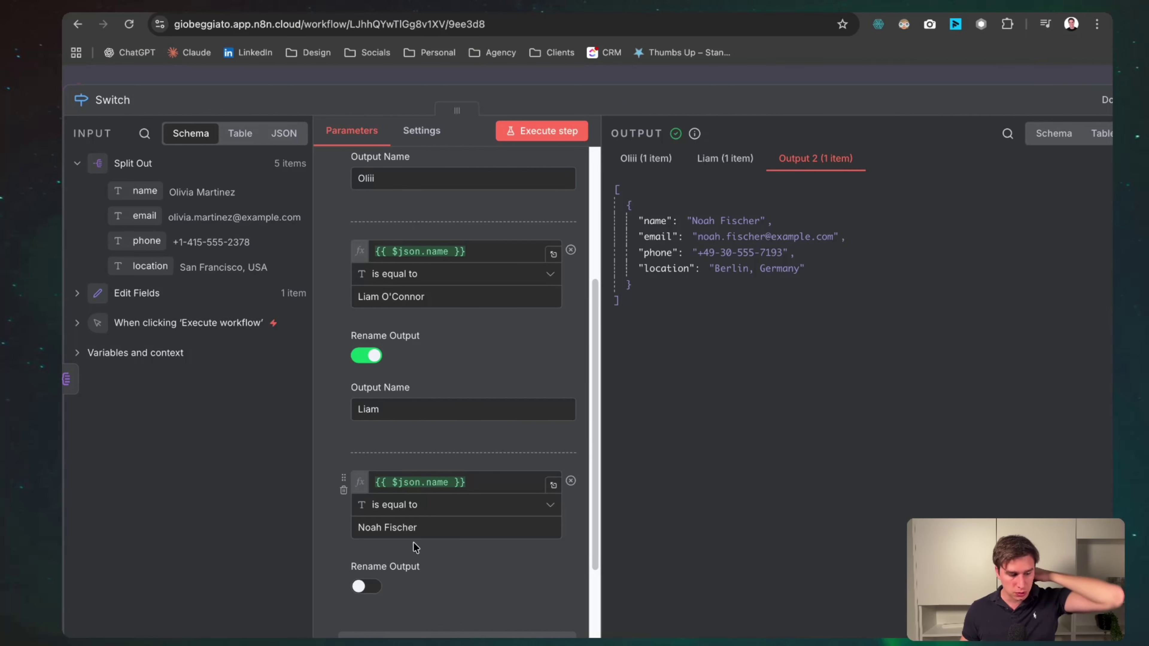
Rename the third rule's output to Others, return to the canvas, and save the workflow
left_click(365, 587)
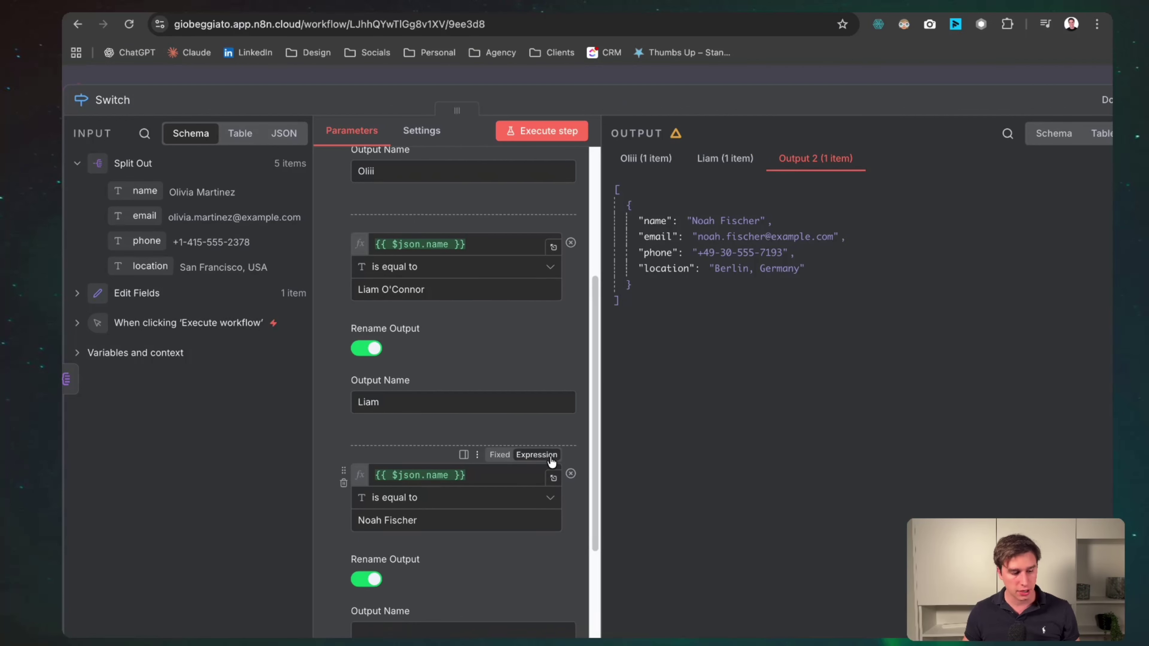
scroll(369, 588, "down", 5)
left_click(385, 409)
type("Others")
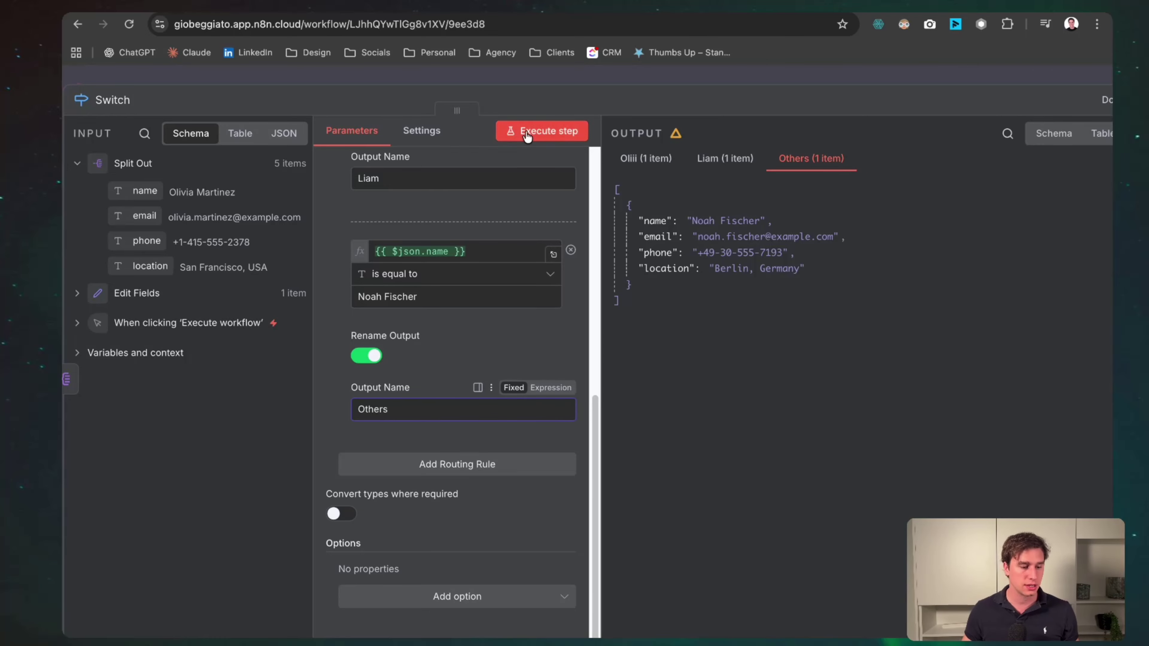
left_click(689, 75)
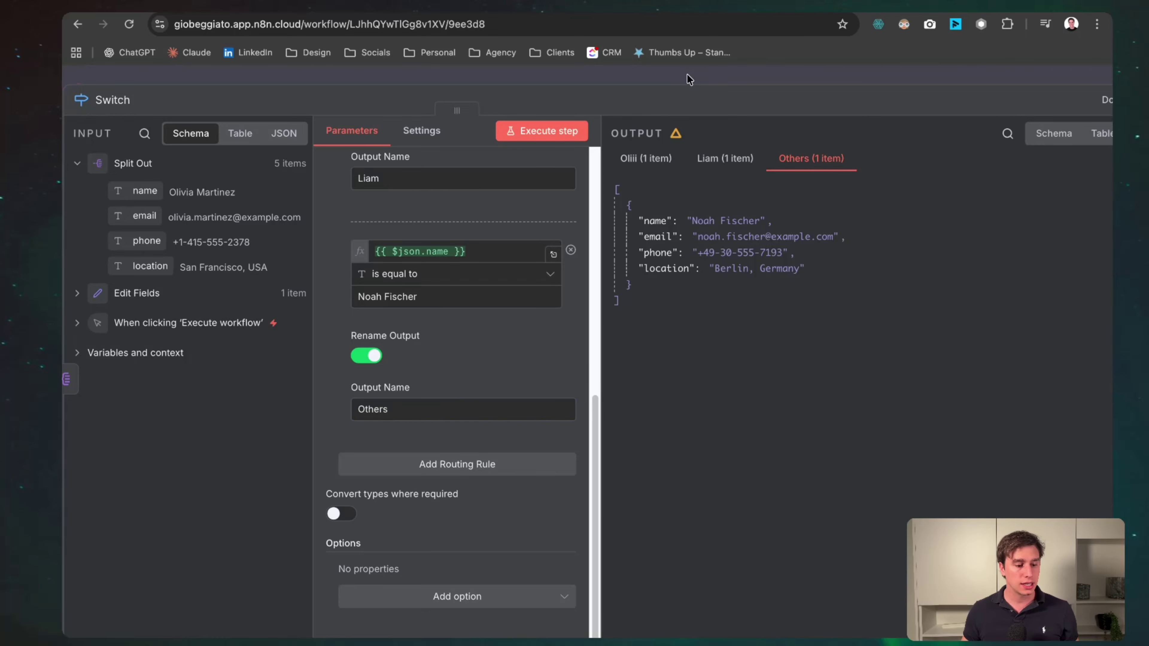
left_click(687, 79)
scroll(848, 286, "up", 4)
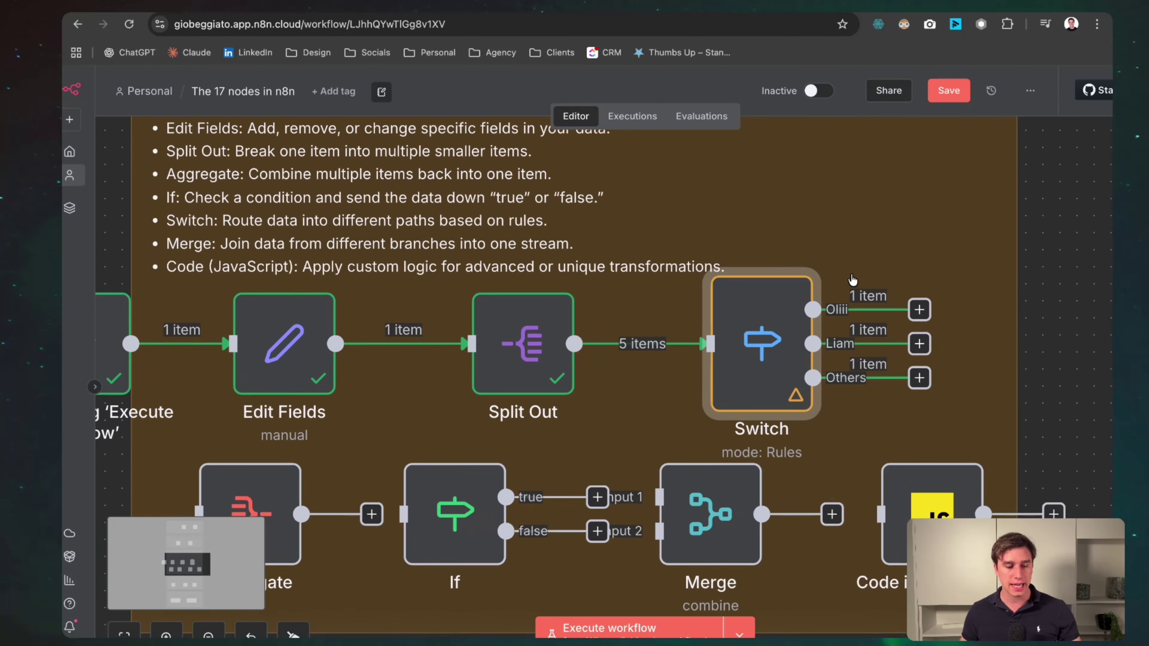
scroll(852, 281, "right", 2)
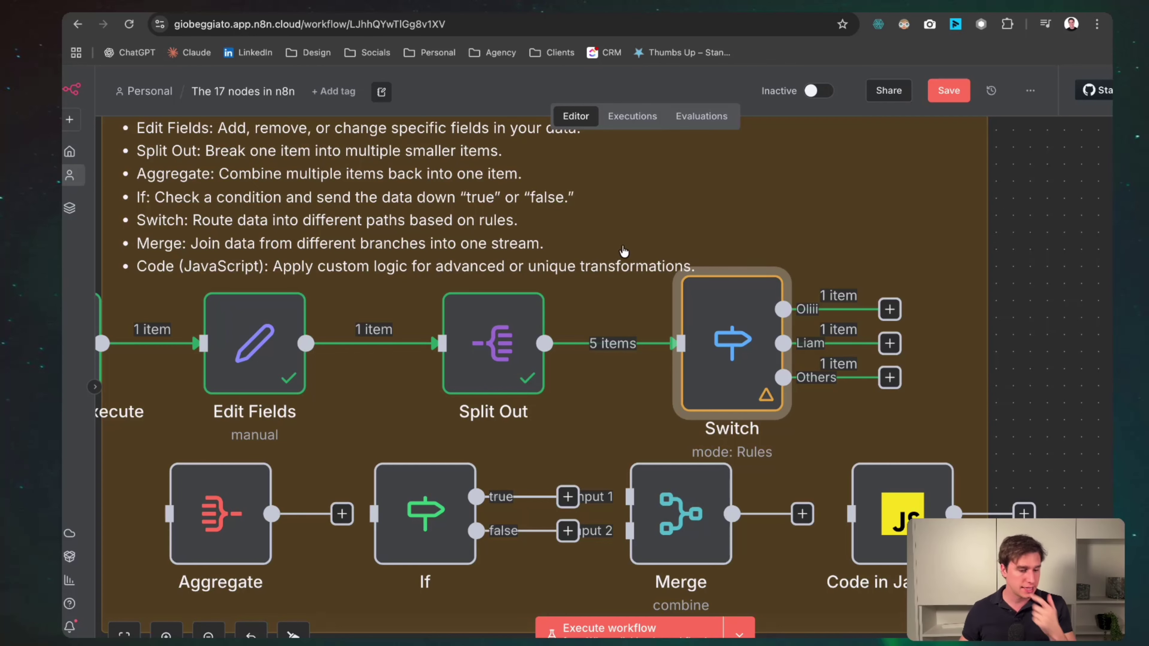
key("ctrl+s")
Examine the input field values set in Edit Fields1 and Edit Fields2, the two nodes feeding Merge1
scroll(647, 503, "down", 3)
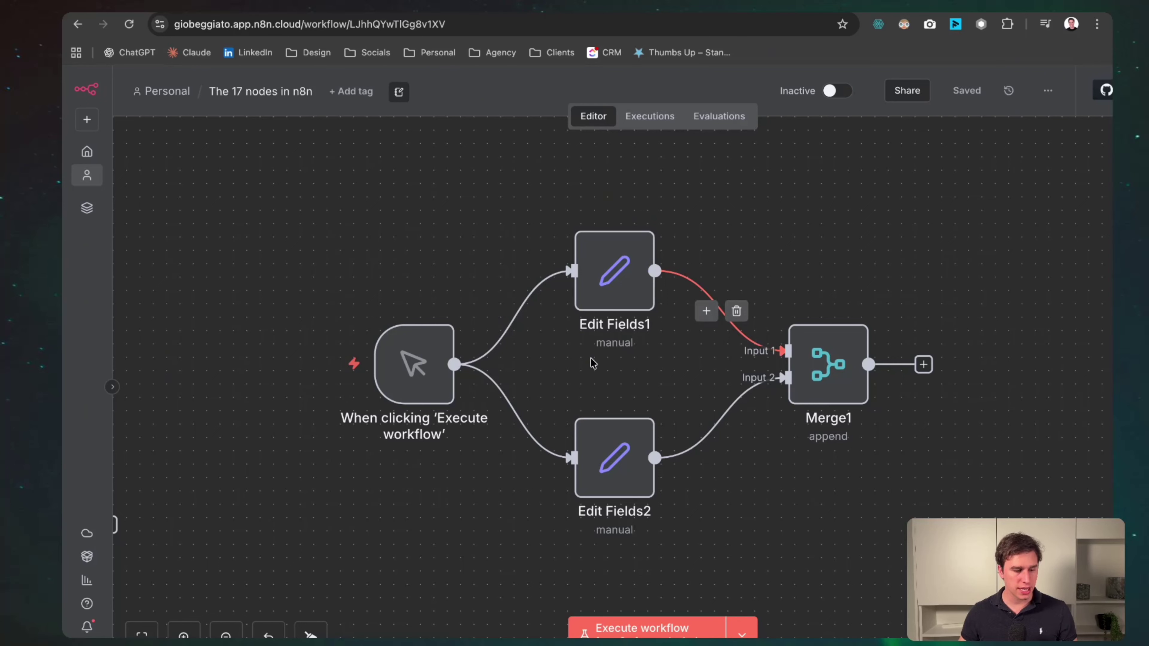
double_click(605, 271)
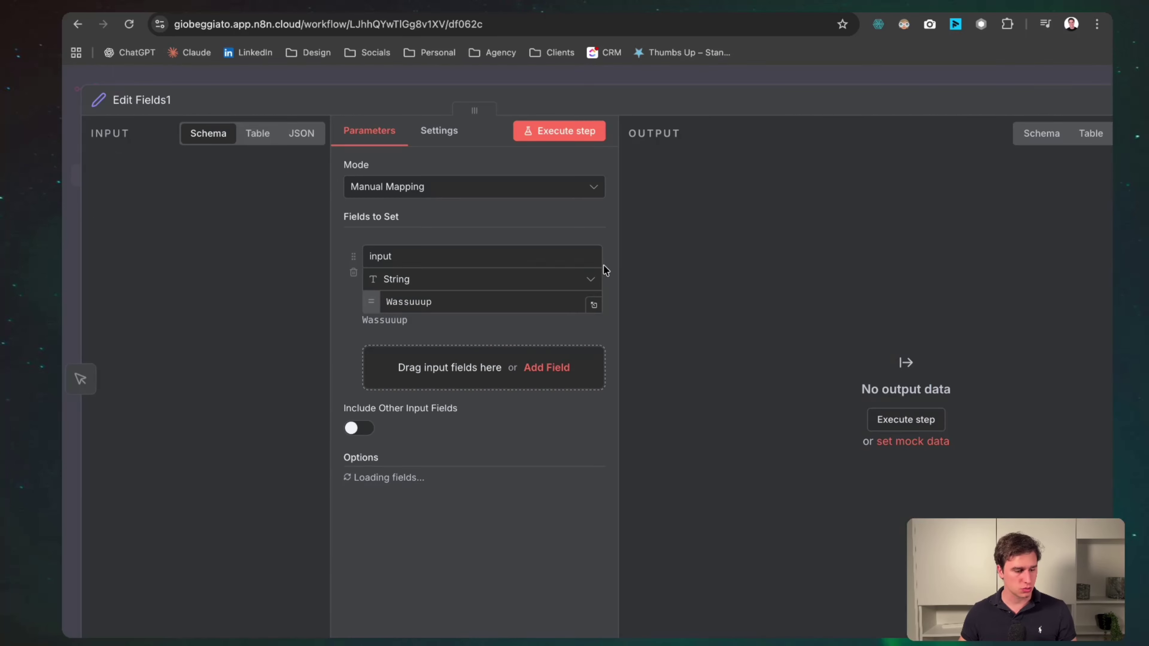
double_click(423, 302)
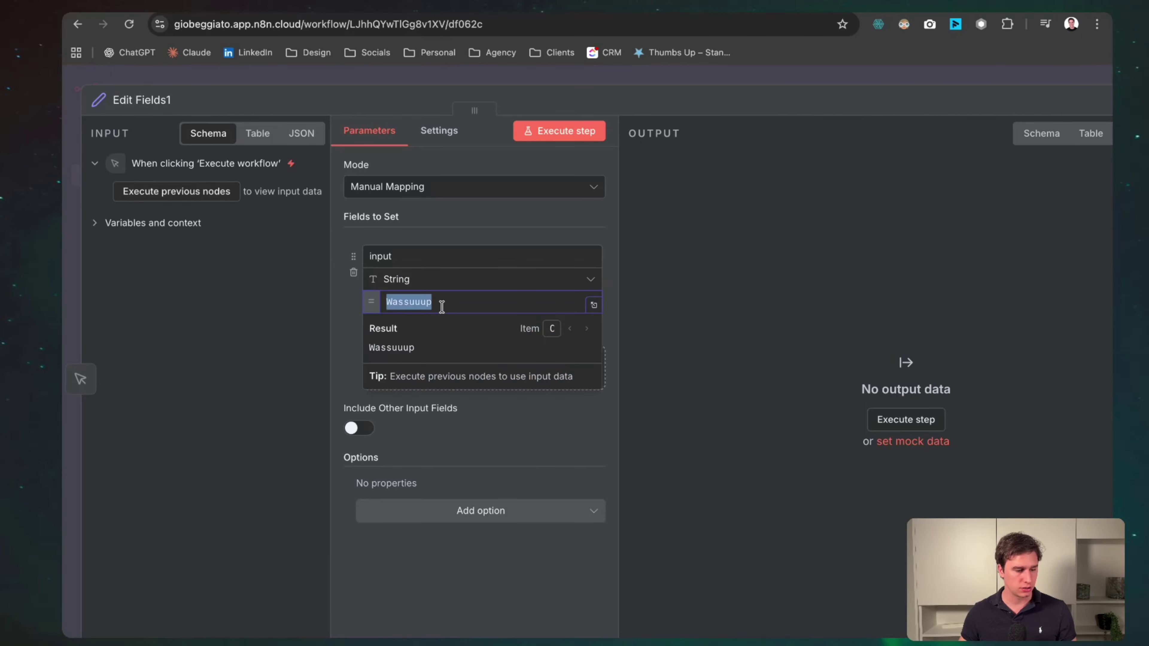
left_click(721, 86)
double_click(611, 472)
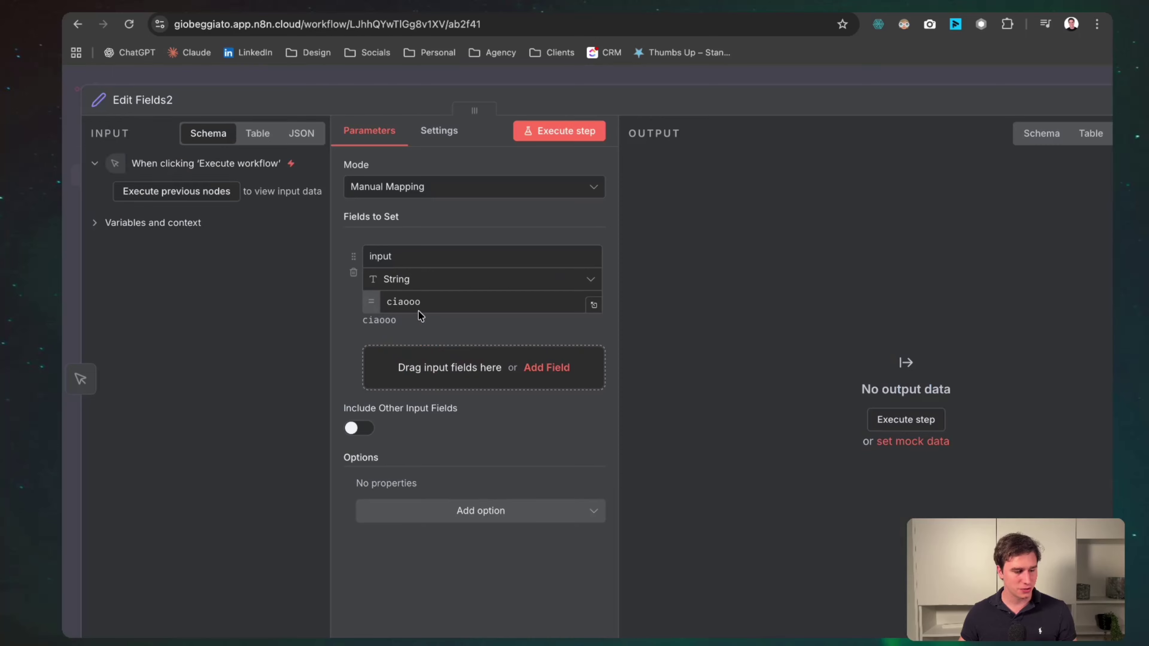
double_click(421, 300)
left_click(790, 79)
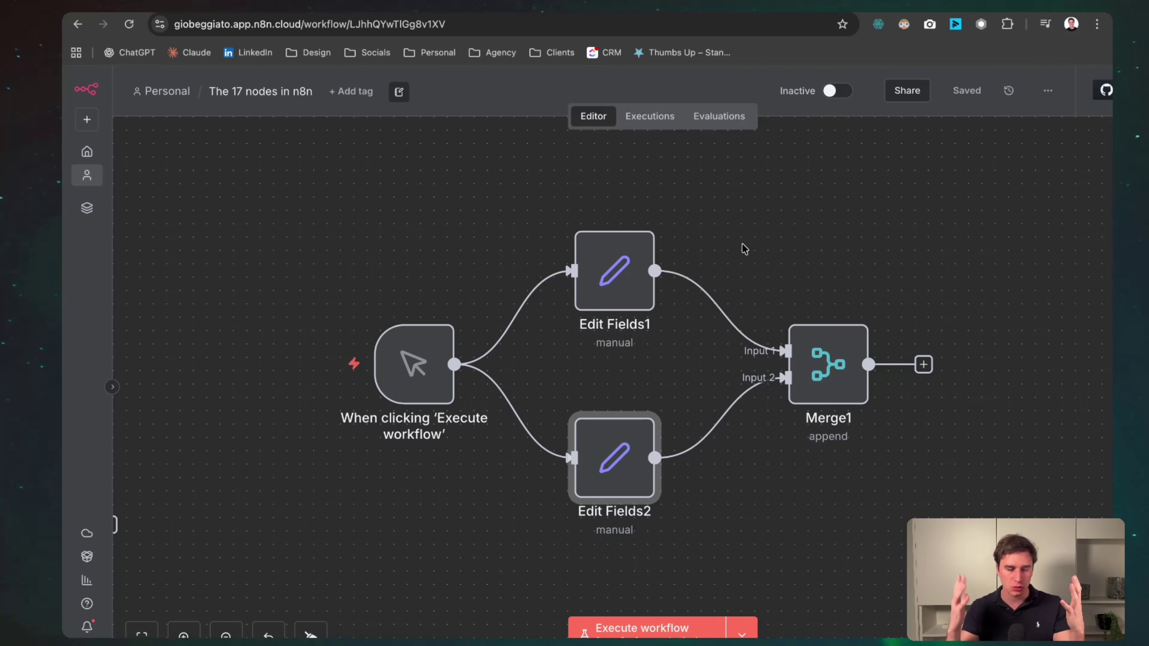
mouse_move(331, 385)
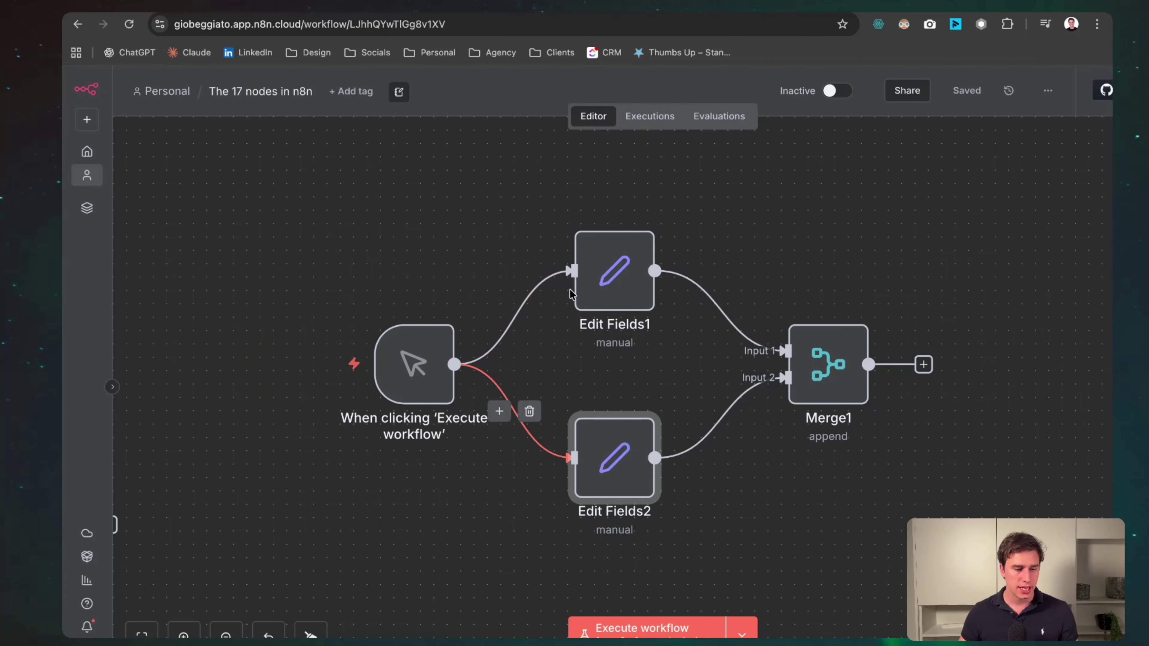
Remove the connection from Edit Fields1 to Merge1 and add a Wait node with its default settings after Edit Fields1
left_click(736, 310)
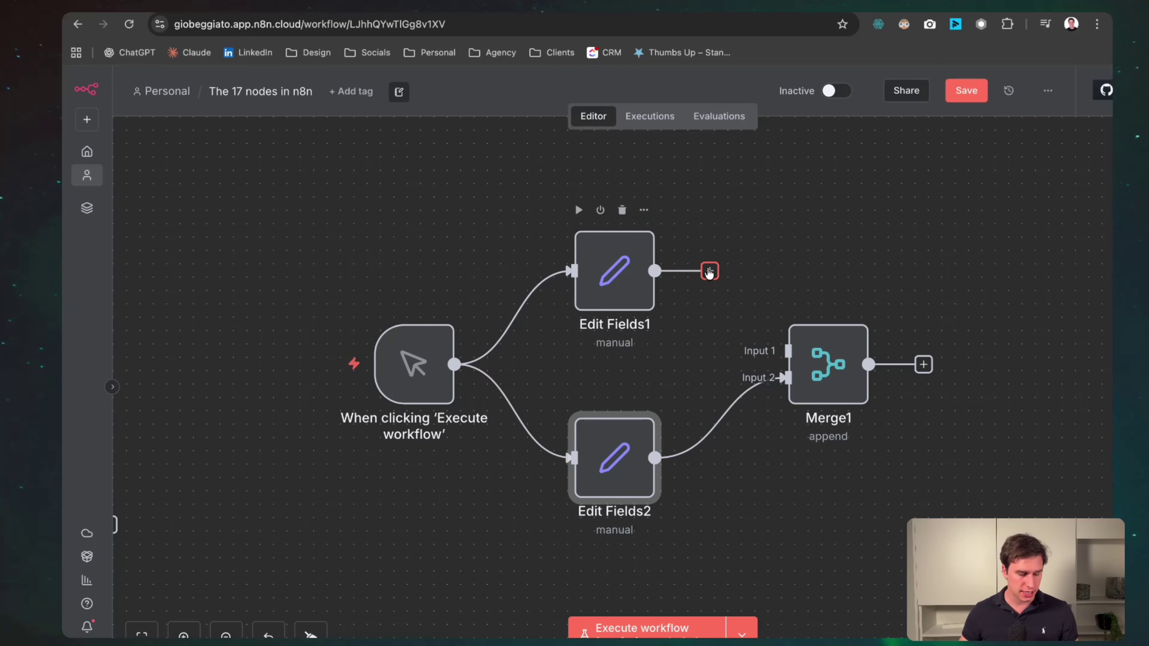
left_click(708, 272)
type("wait")
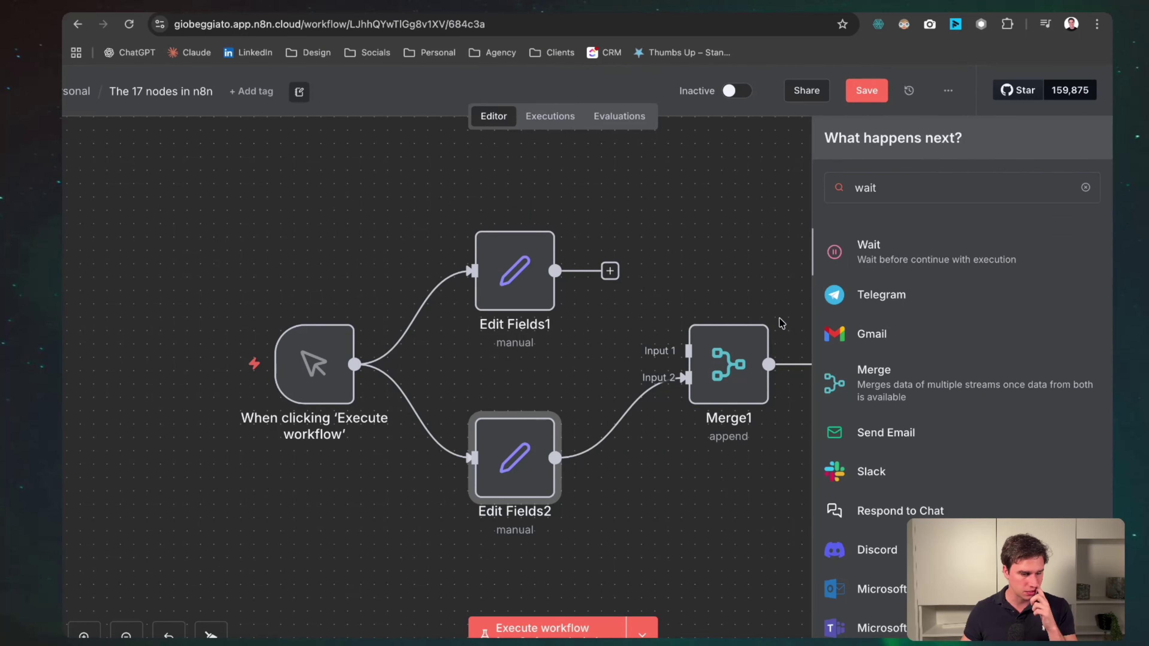
key("Return")
left_click(643, 75)
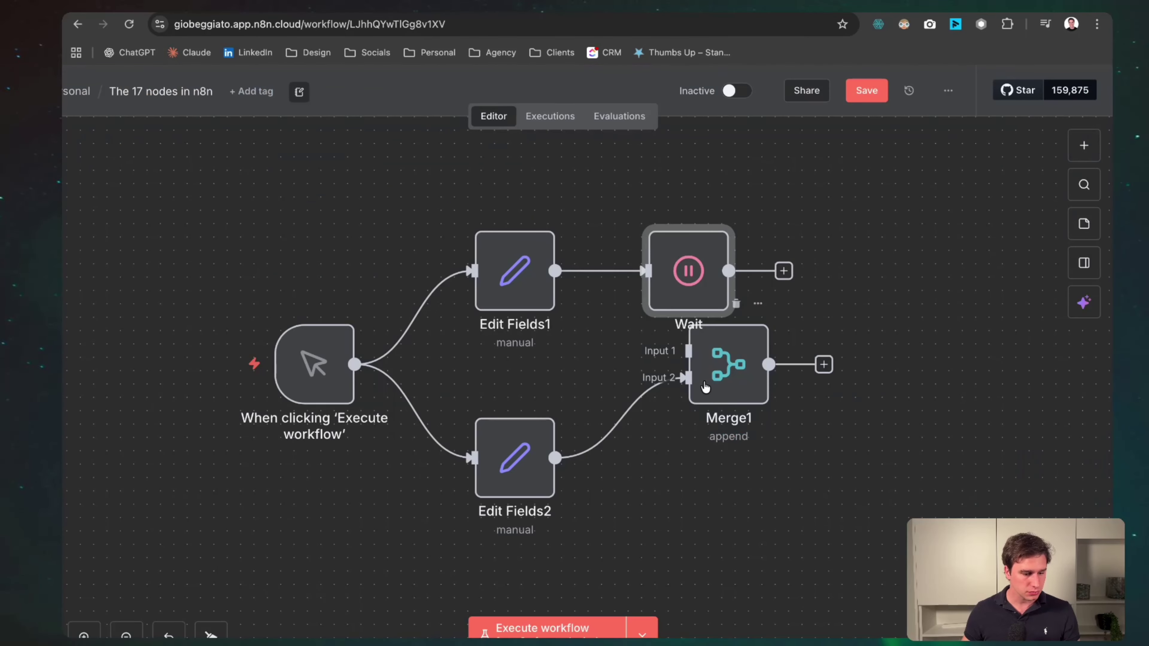
Disconnect Edit Fields2 from Merge1, save the workflow, and move Merge1 clear of the Wait node
left_click(636, 416)
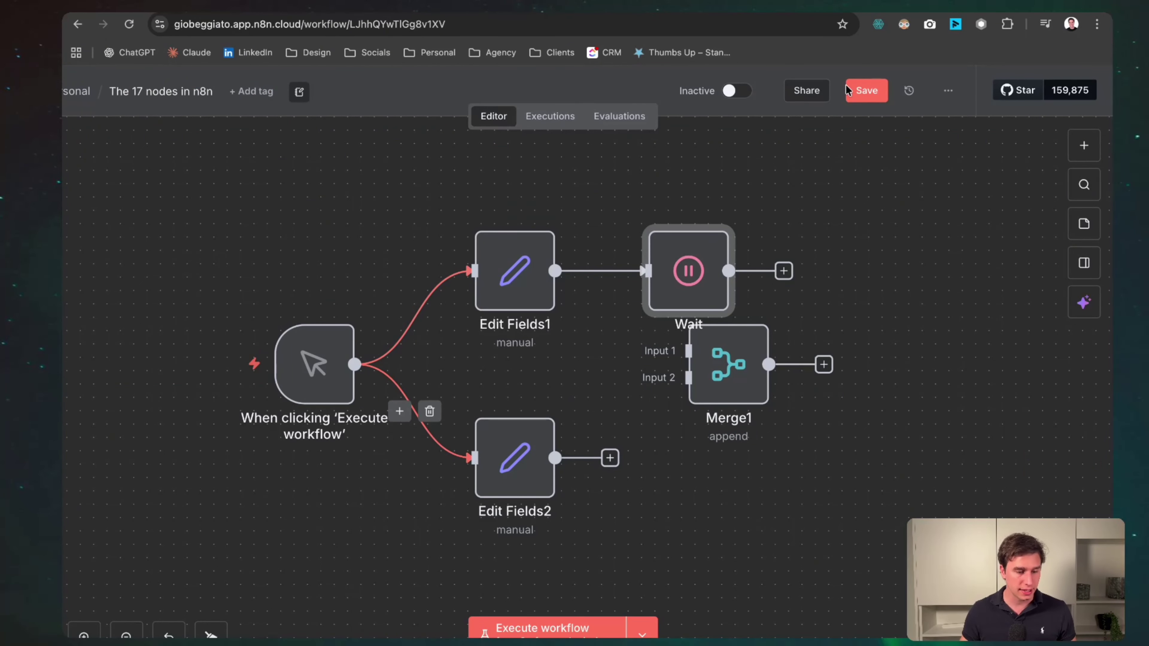
left_click(886, 89)
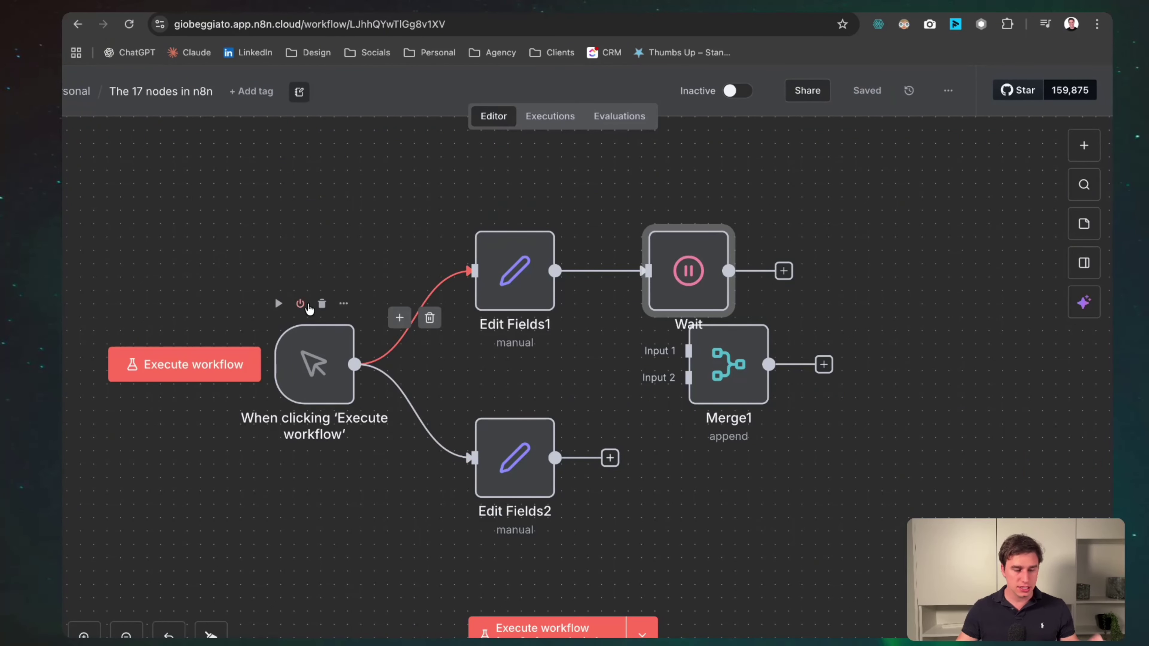
left_click_drag(728, 364, 929, 364)
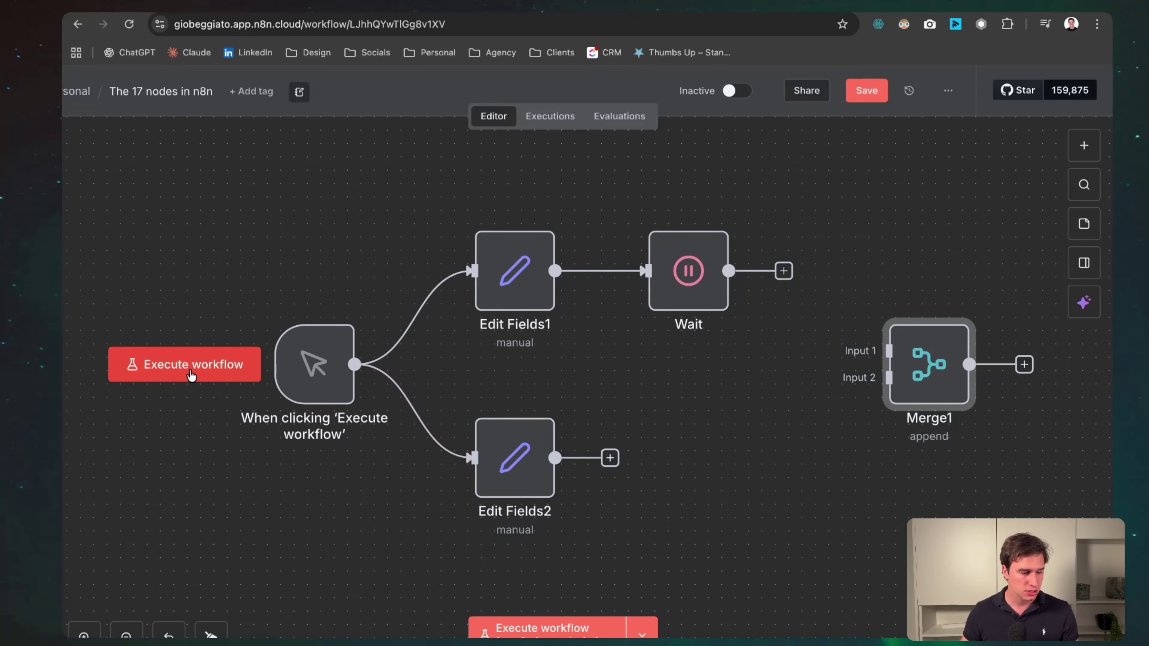
Execute the workflow from the manual trigger and check the Wait node's settings while it runs
left_click(189, 369)
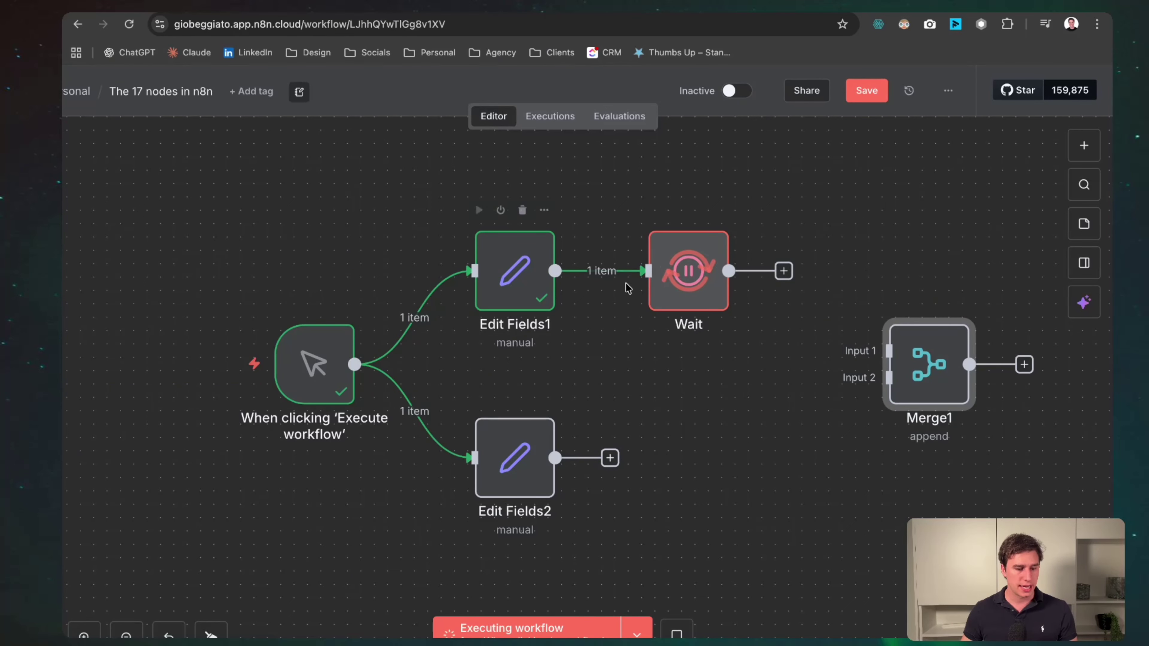
double_click(687, 280)
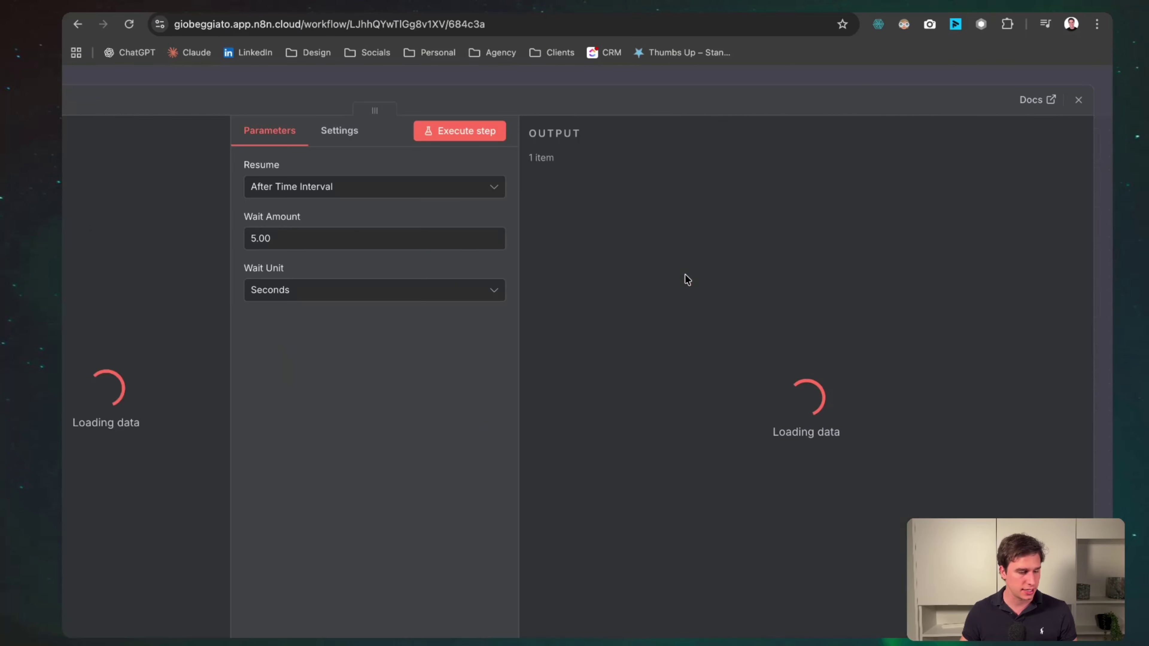
left_click(636, 72)
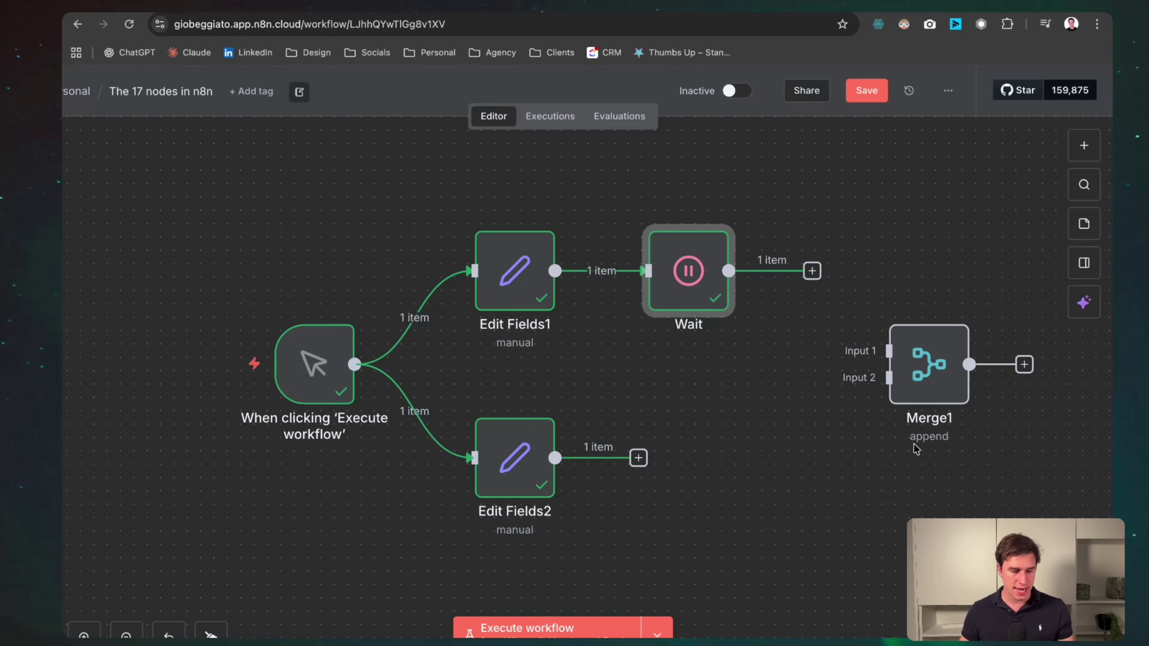
Examine the output data of the Wait node and of Edit Fields2
double_click(691, 271)
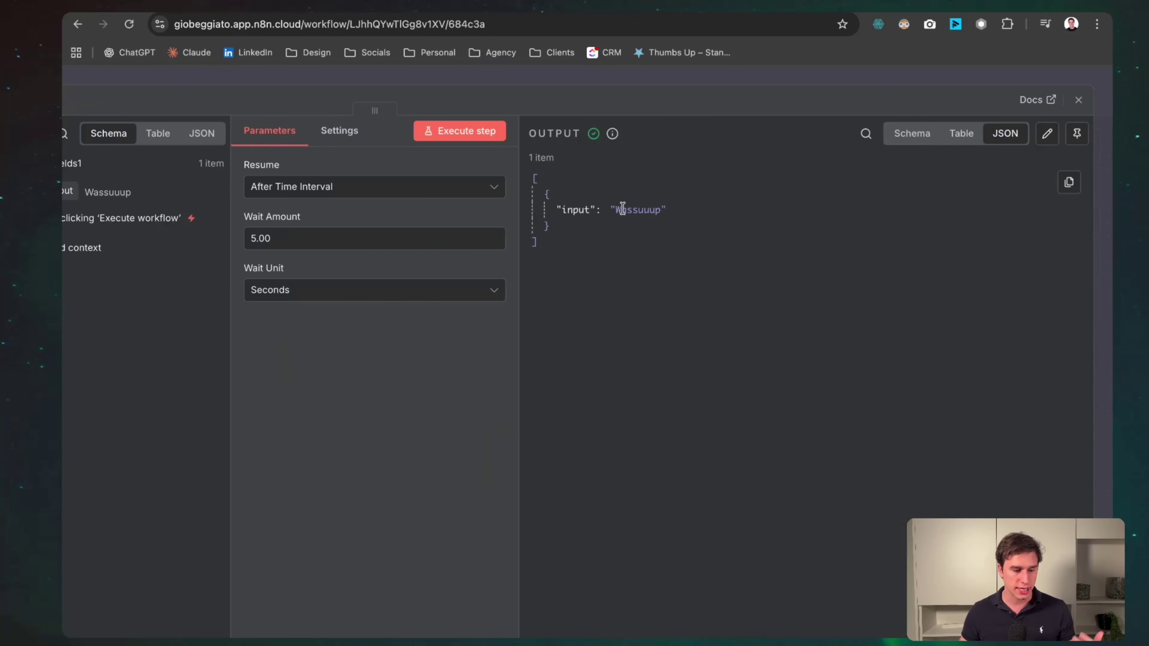
triple_click(681, 212)
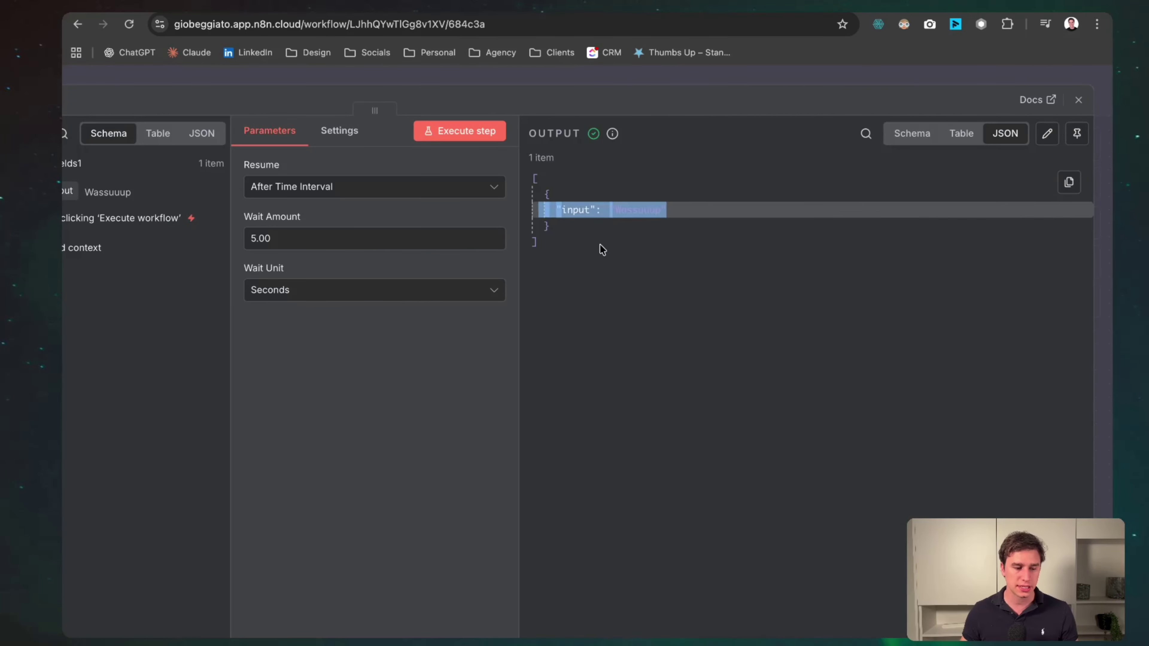
left_click(673, 78)
double_click(507, 430)
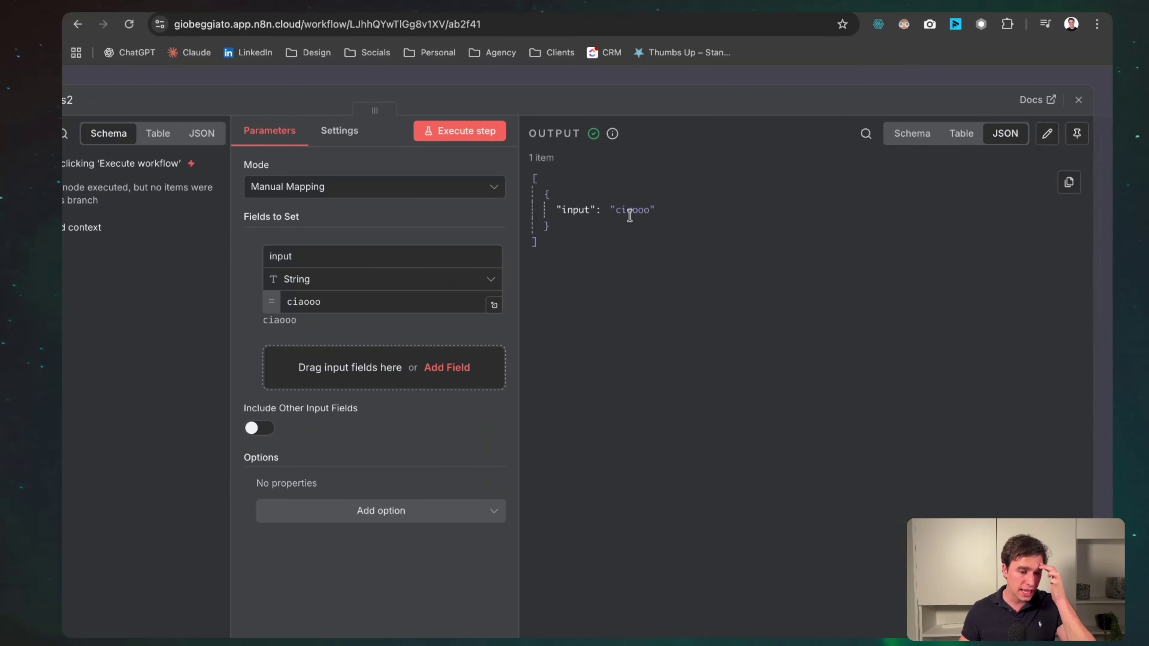
left_click(711, 77)
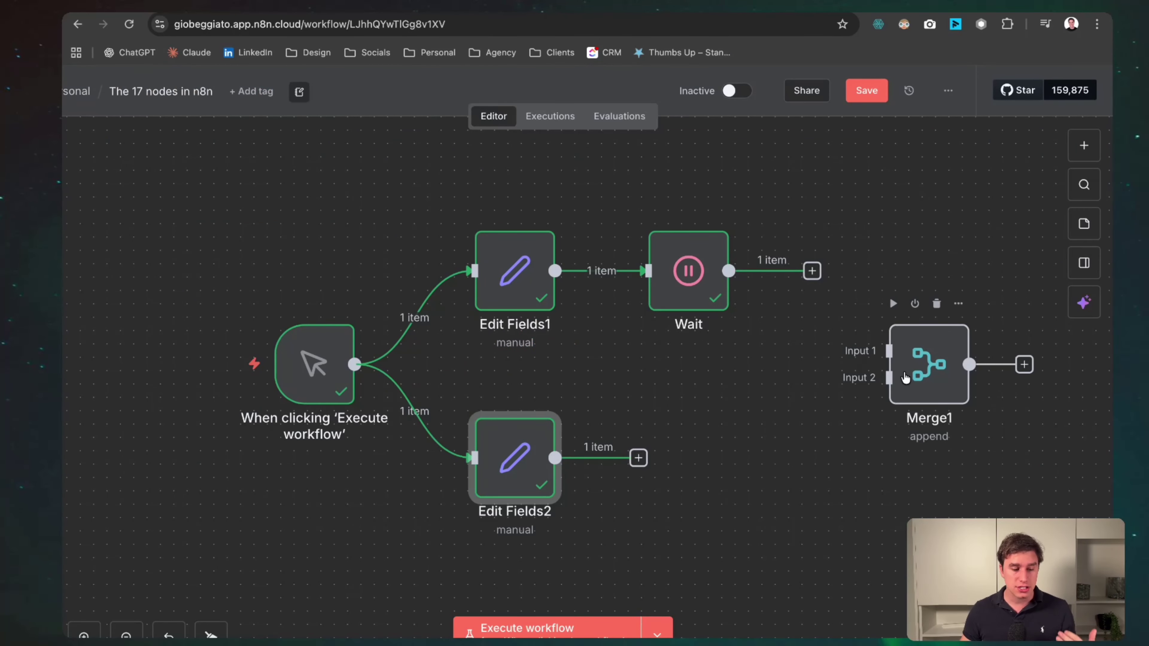
Move Merge1 closer, then connect Wait to its Input 1 and Edit Fields2 to its Input 2
left_click(881, 367)
left_click_drag(812, 271, 857, 351)
left_click_drag(636, 466, 853, 351)
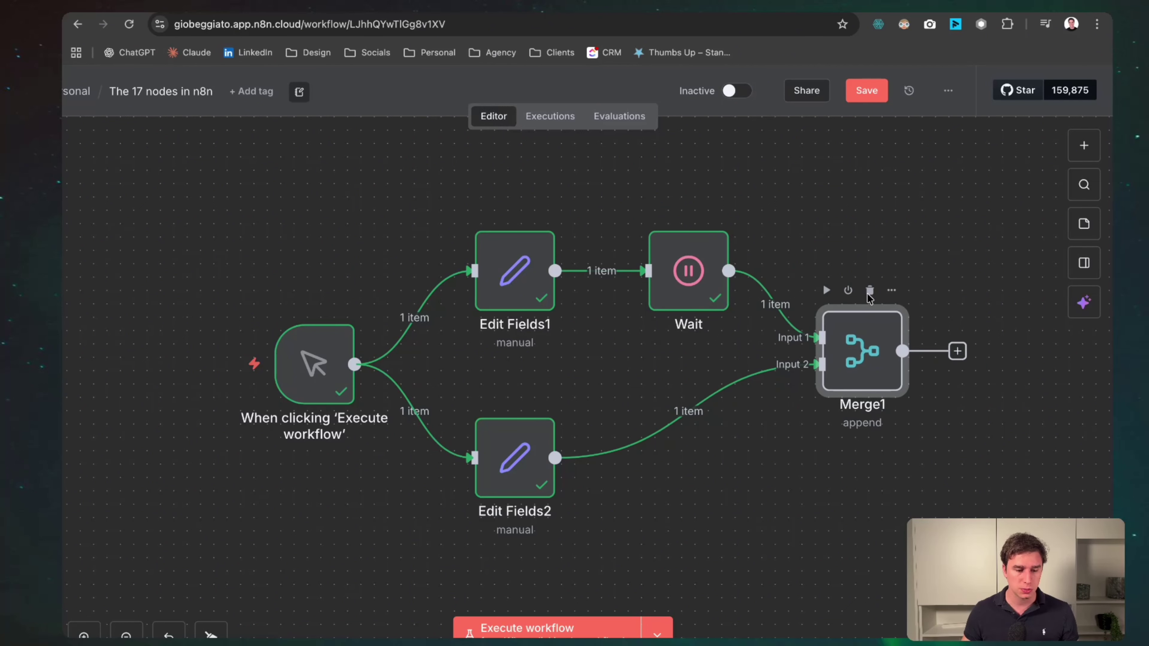
Execute the Merge1 node and examine its combined output
left_click(825, 290)
double_click(850, 337)
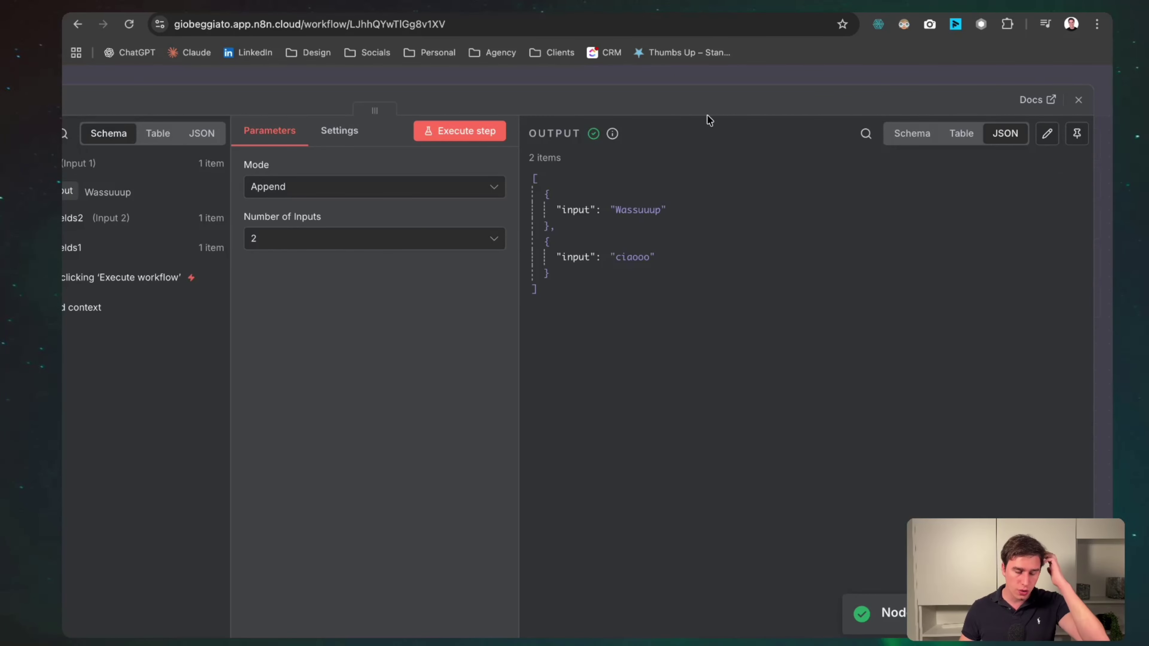
key("Escape")
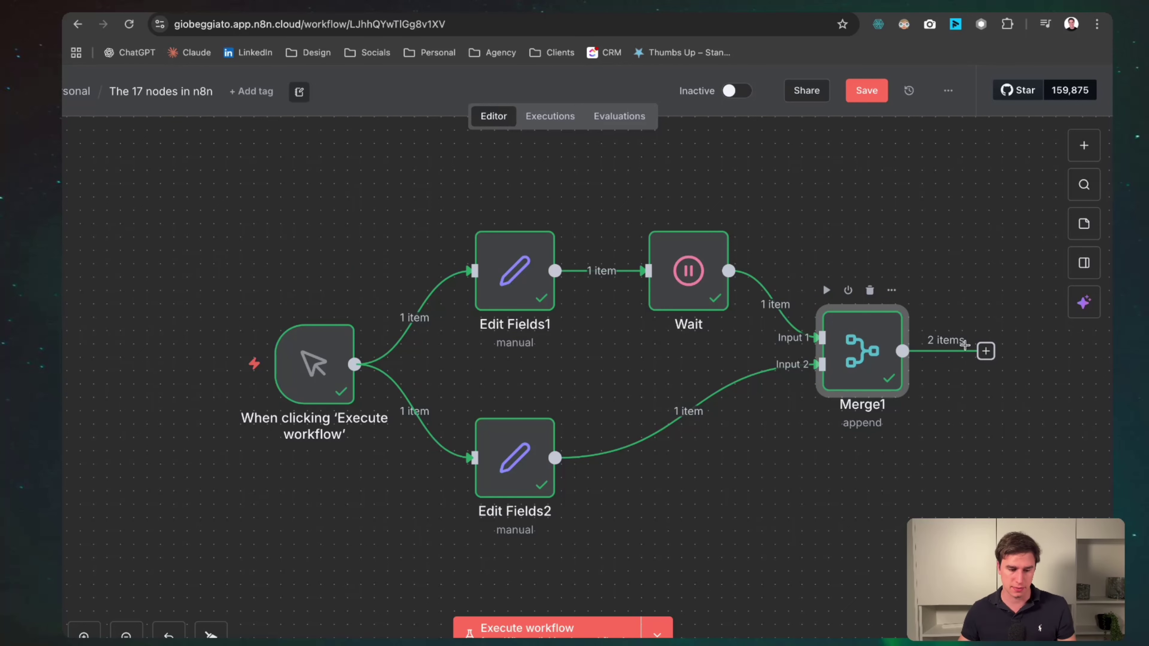
Set Merge1's number of inputs to 7 and return to the canvas
double_click(882, 361)
left_click(425, 240)
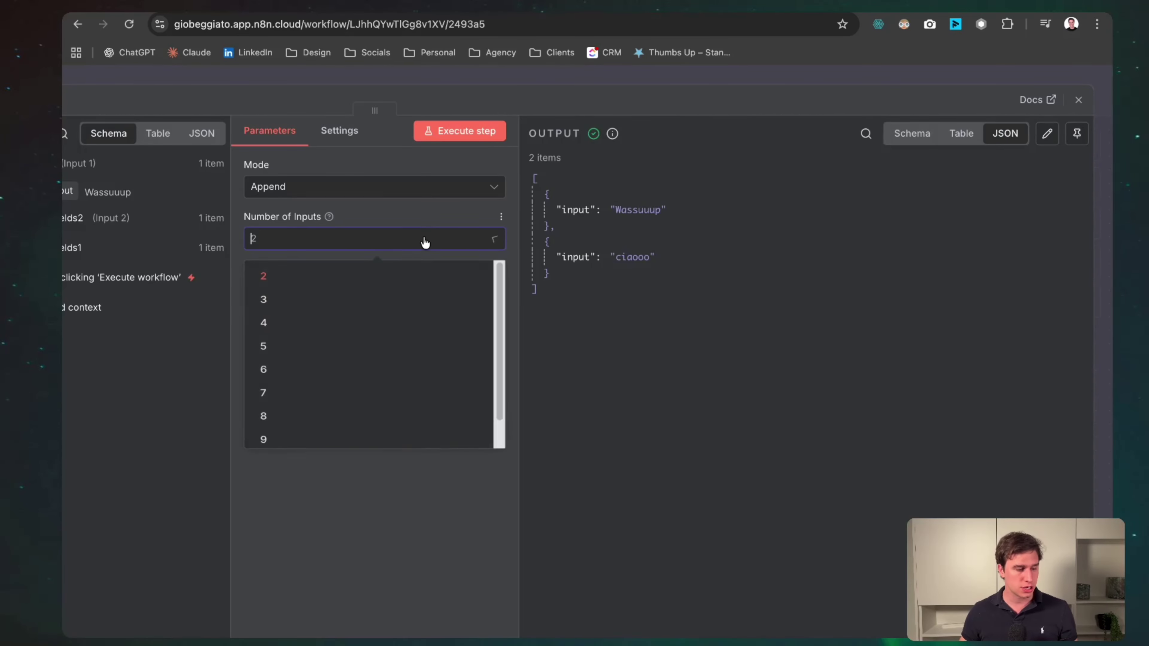
left_click(294, 409)
left_click(607, 72)
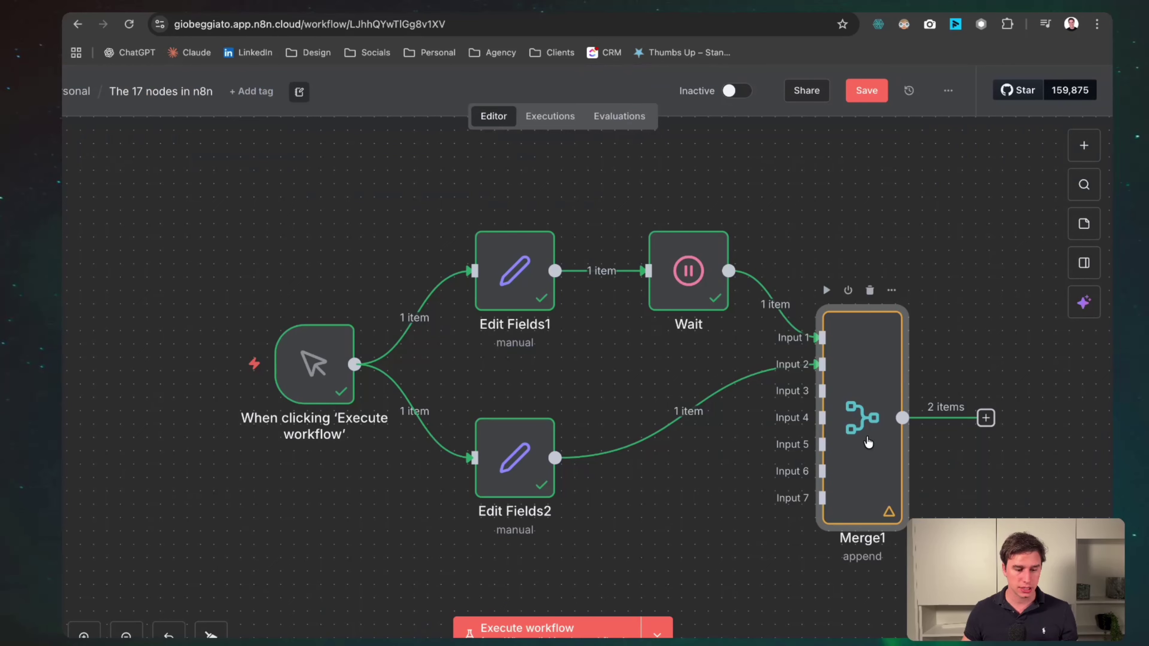
Set Merge1's number of inputs back to 2
double_click(878, 364)
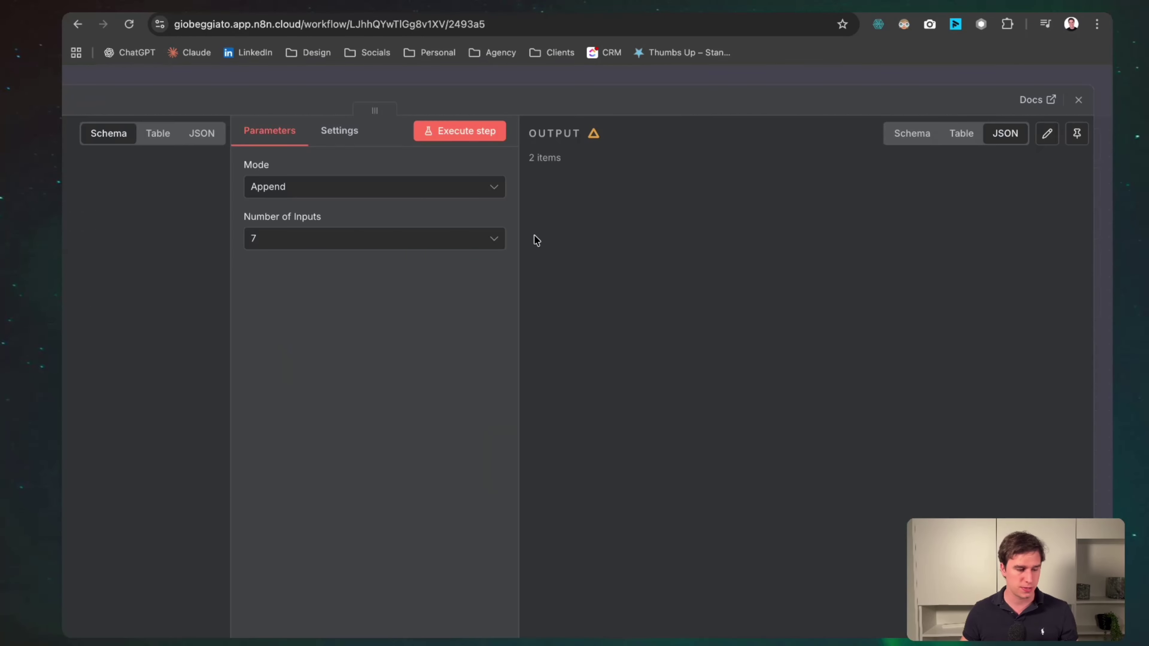
left_click(367, 240)
left_click(323, 238)
Switch Merge1's mode to Combine and examine the available output types
left_click(337, 188)
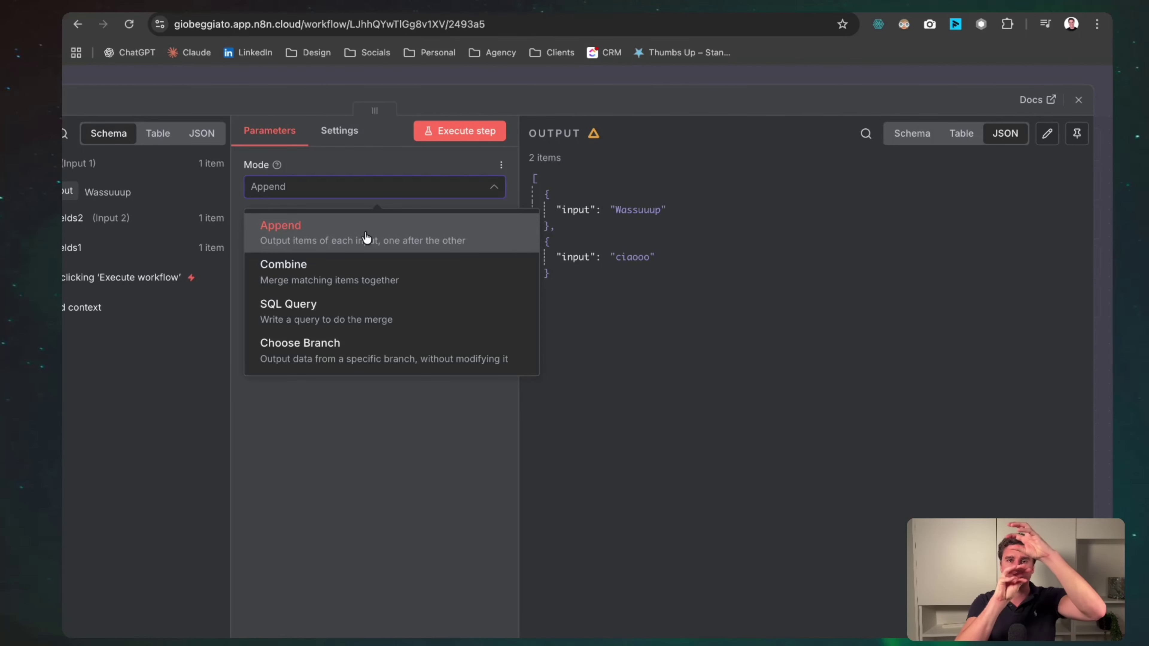
left_click(349, 270)
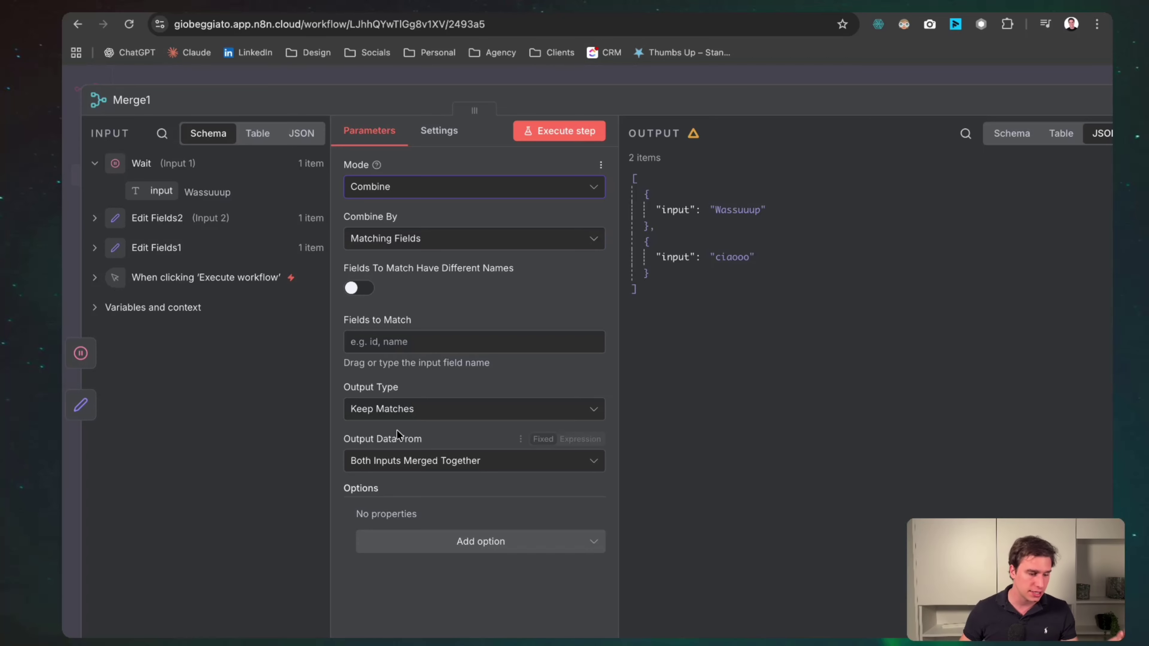
left_click(401, 410)
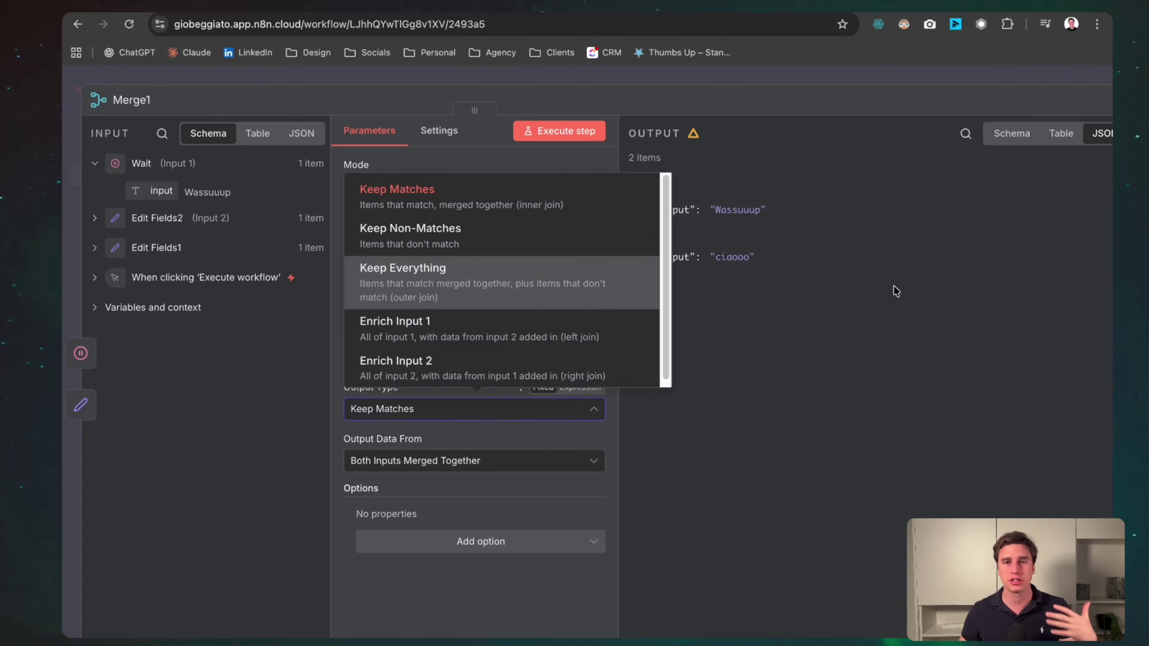
left_click(868, 283)
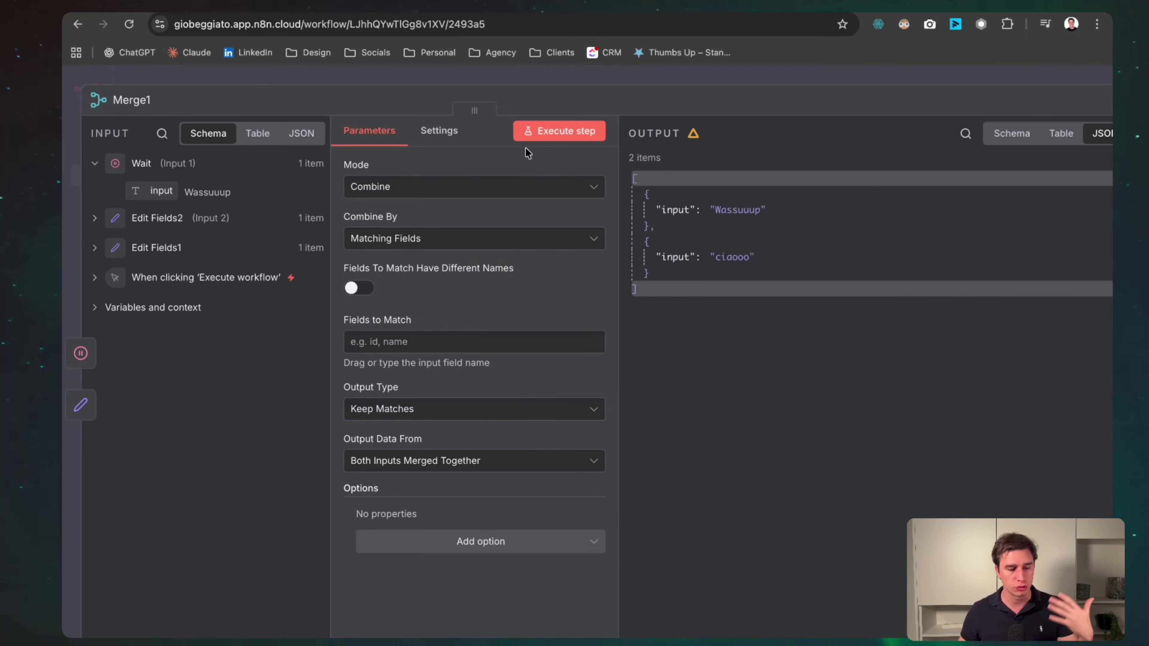
Review Merge1's mode choices and set the mode back to Append
left_click(473, 185)
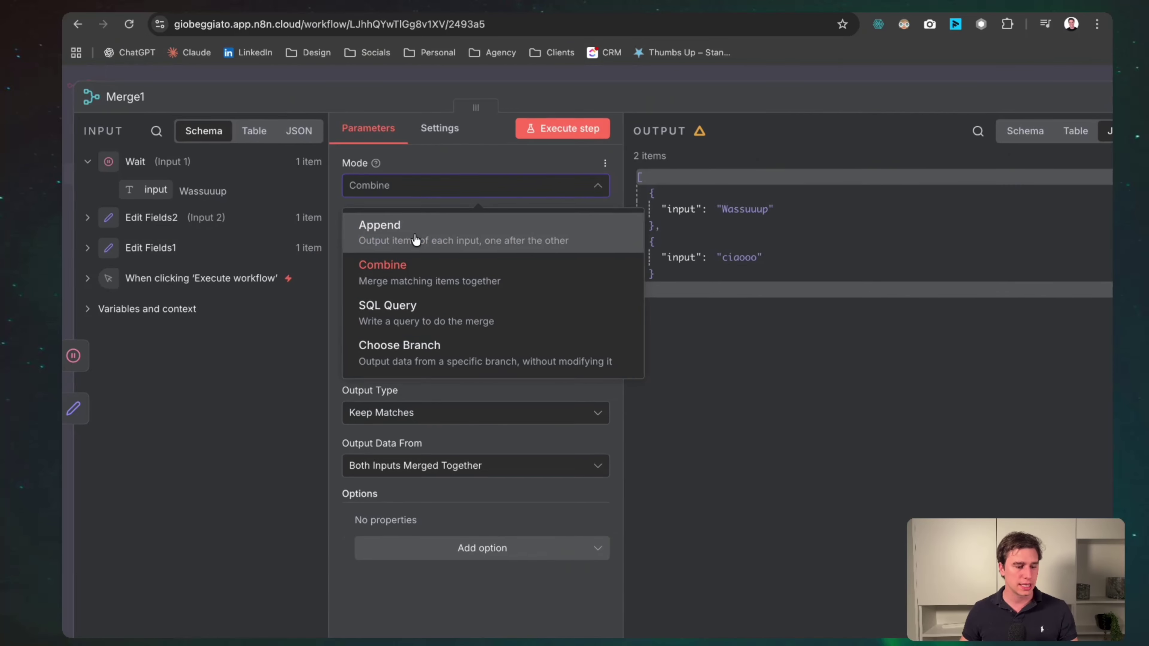
scroll(415, 240, "up", 2)
left_click(418, 298)
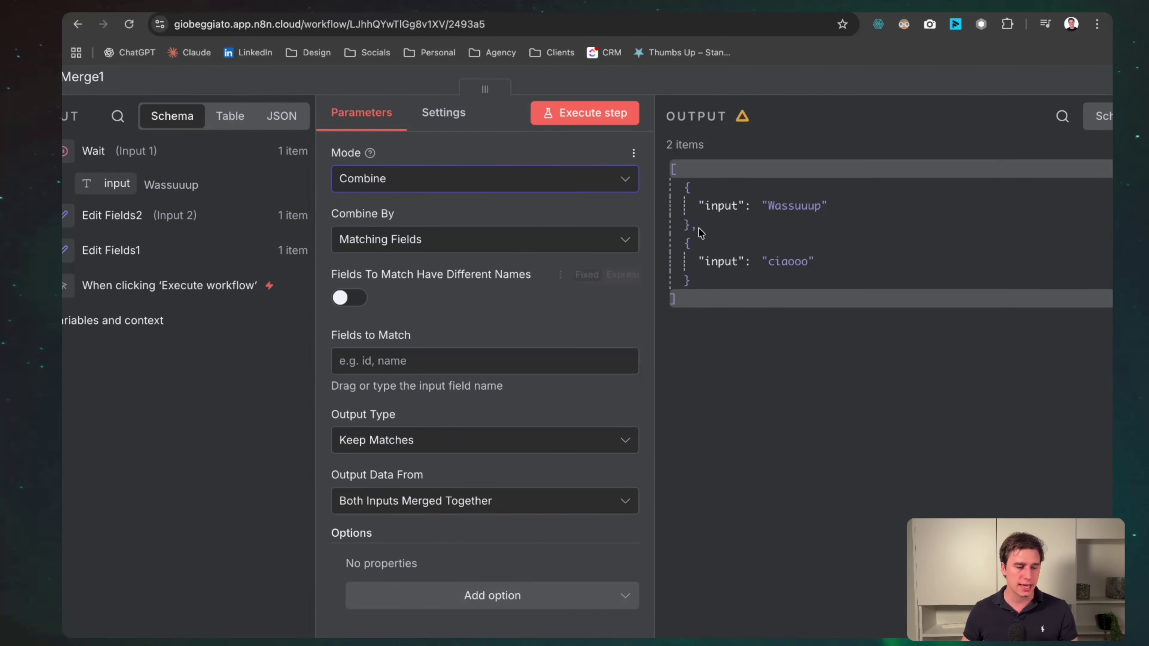
left_click(449, 187)
left_click(410, 223)
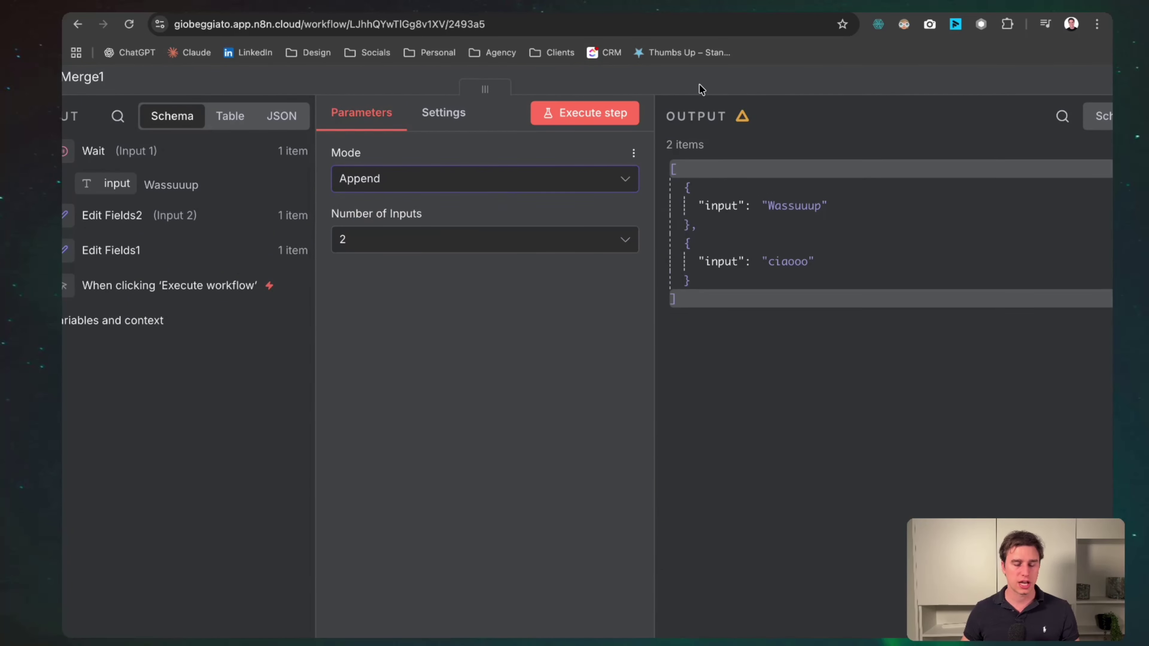
left_click(498, 180)
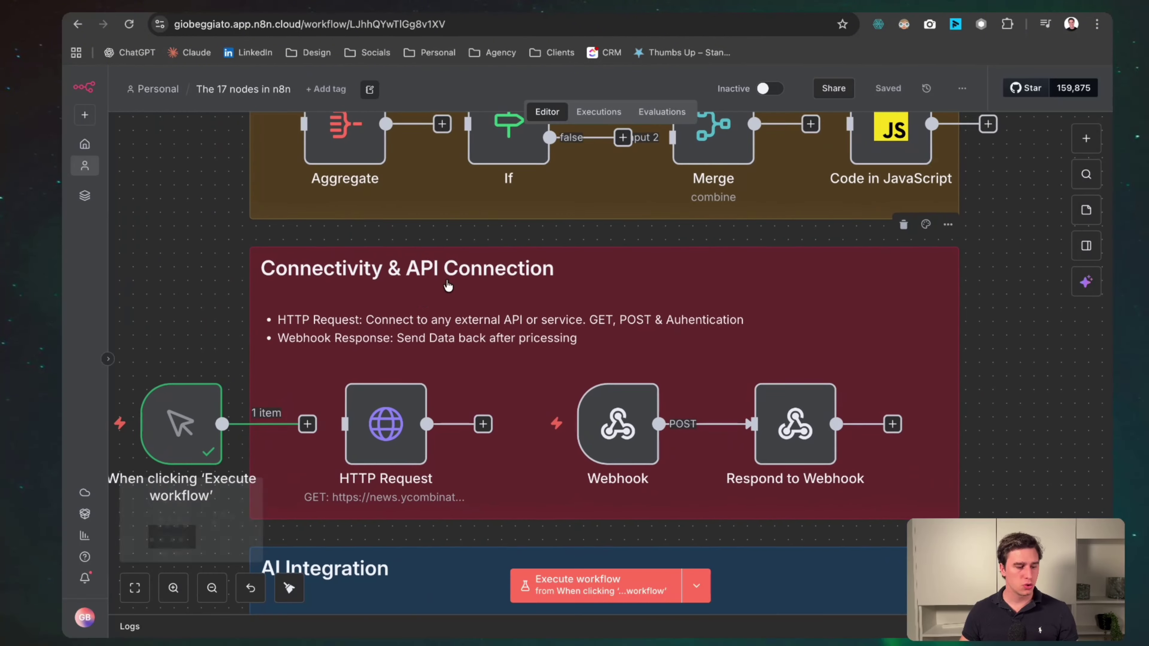
Connect the manual trigger to the HTTP Request node in the Connectivity & API Connection section
scroll(441, 286, "up", 3)
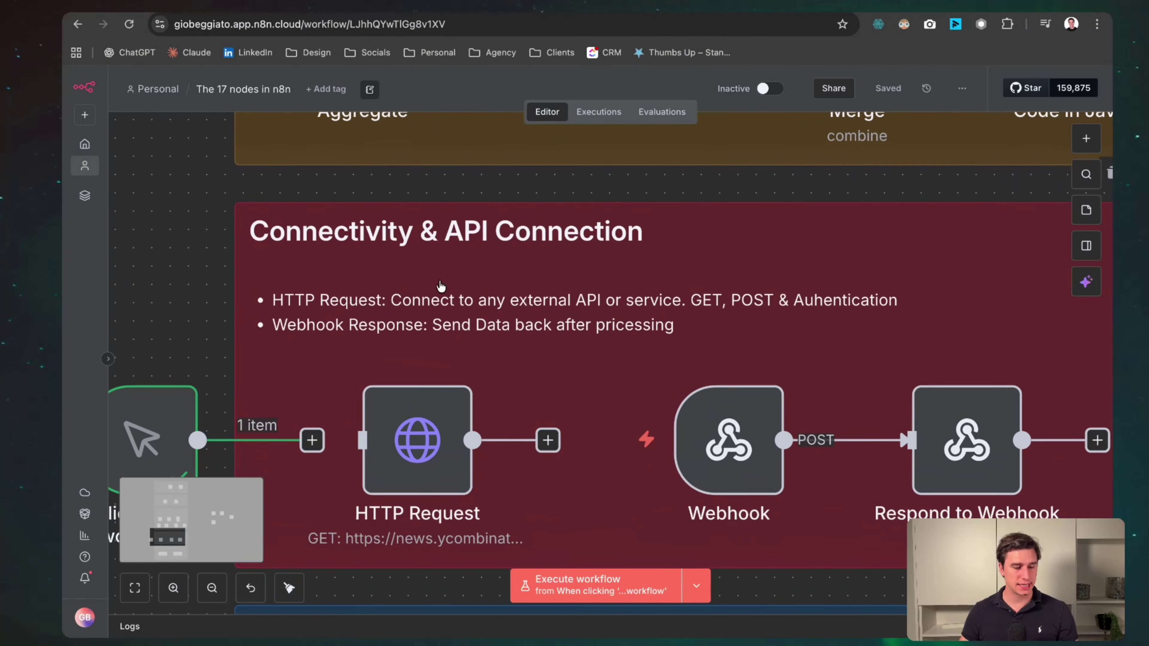
scroll(441, 286, "down", 3)
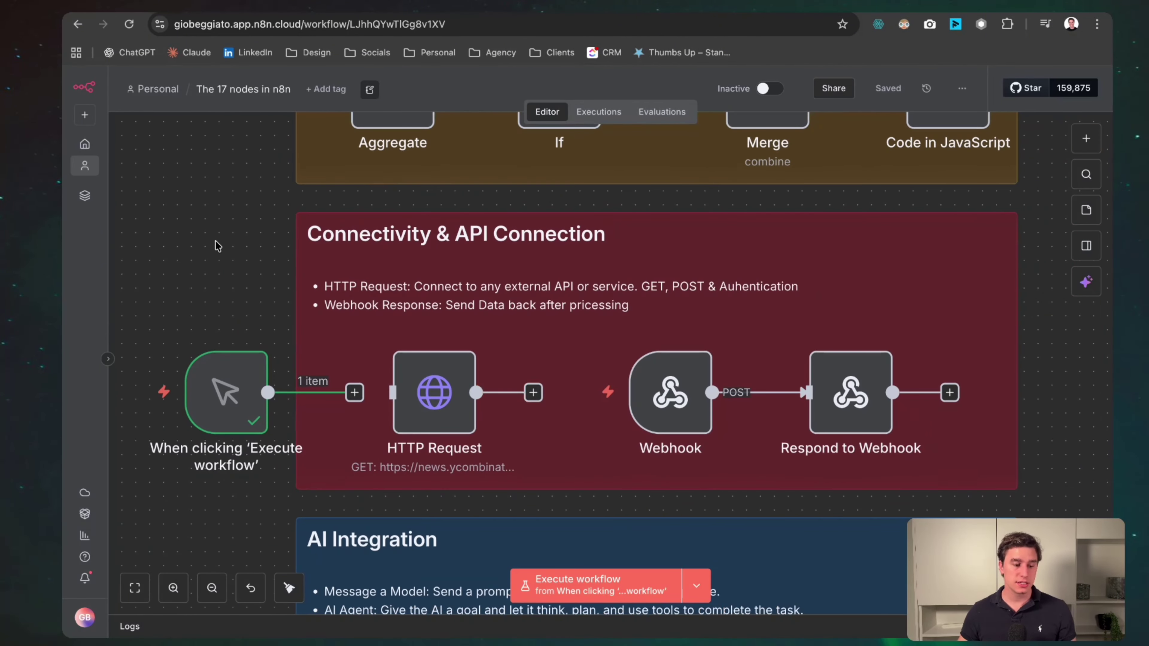
left_click_drag(268, 392, 418, 395)
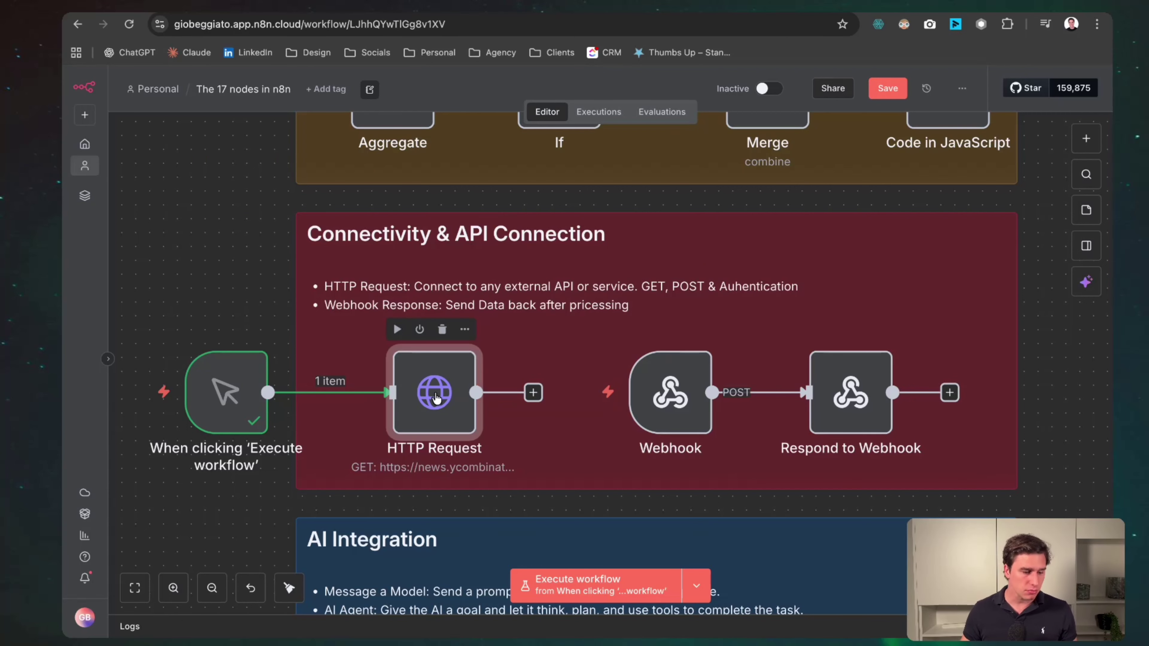
Open the HTTP Request node and examine its available methods and the URL it requests
double_click(434, 394)
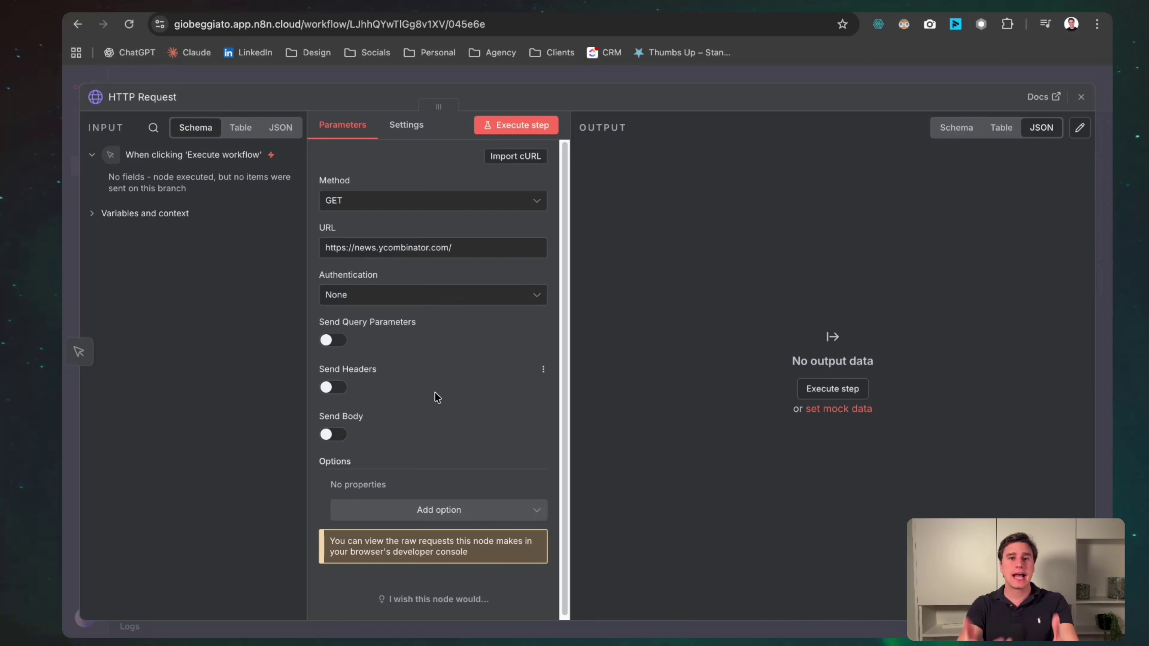
left_click(366, 203)
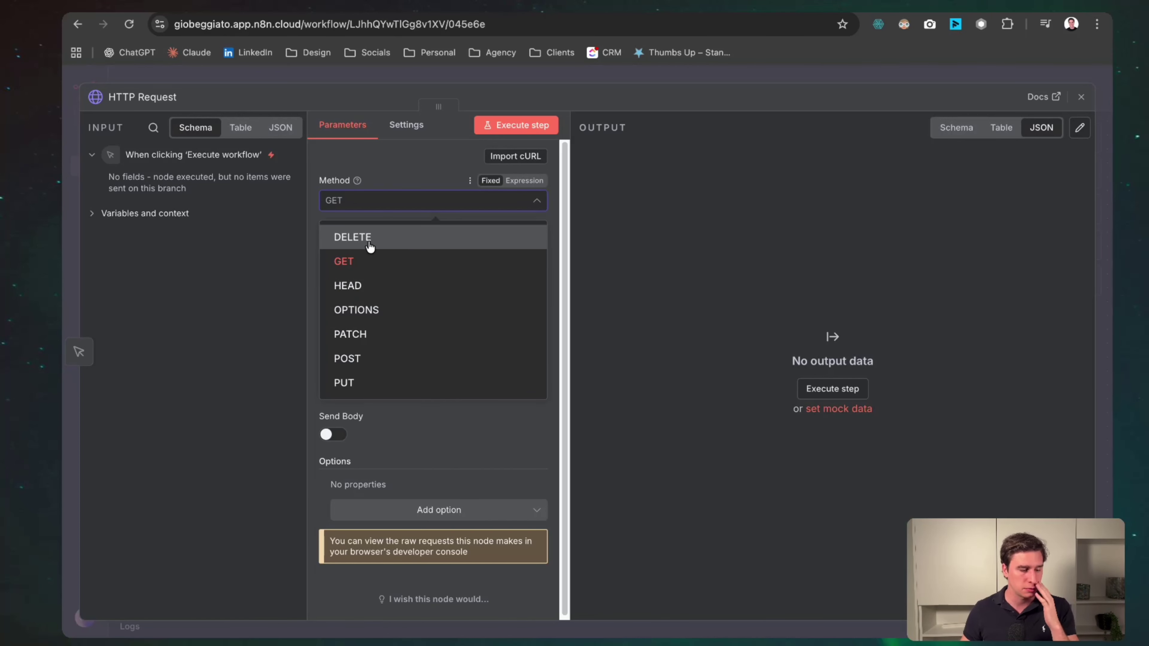
left_click(373, 206)
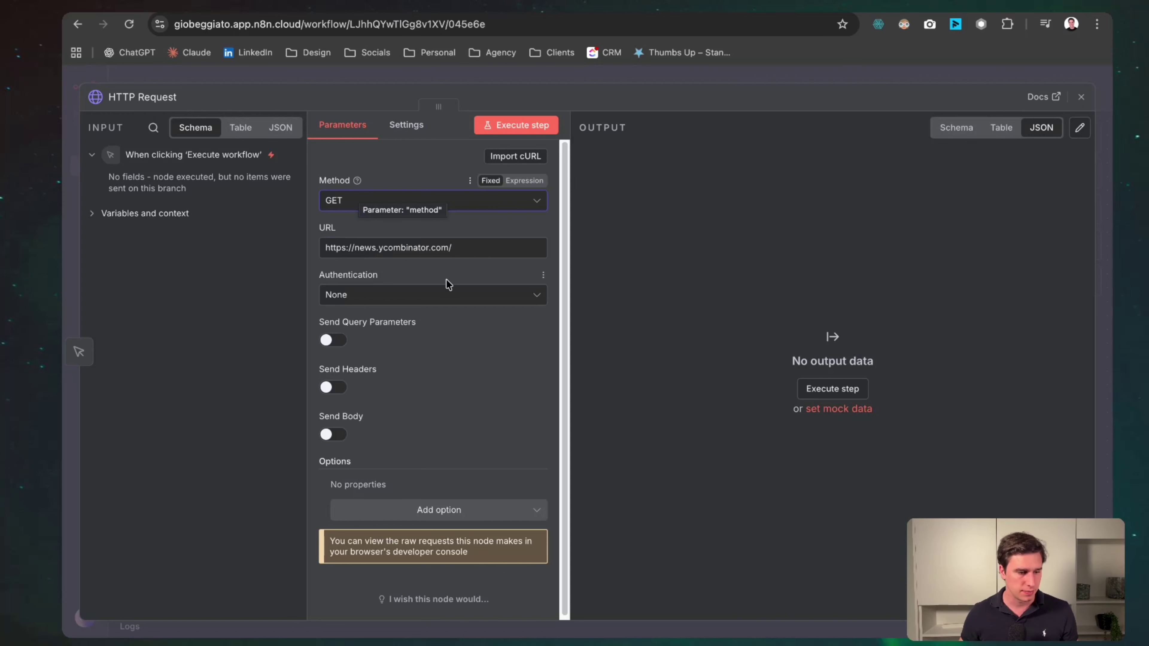
left_click(475, 247)
key("ctrl+a")
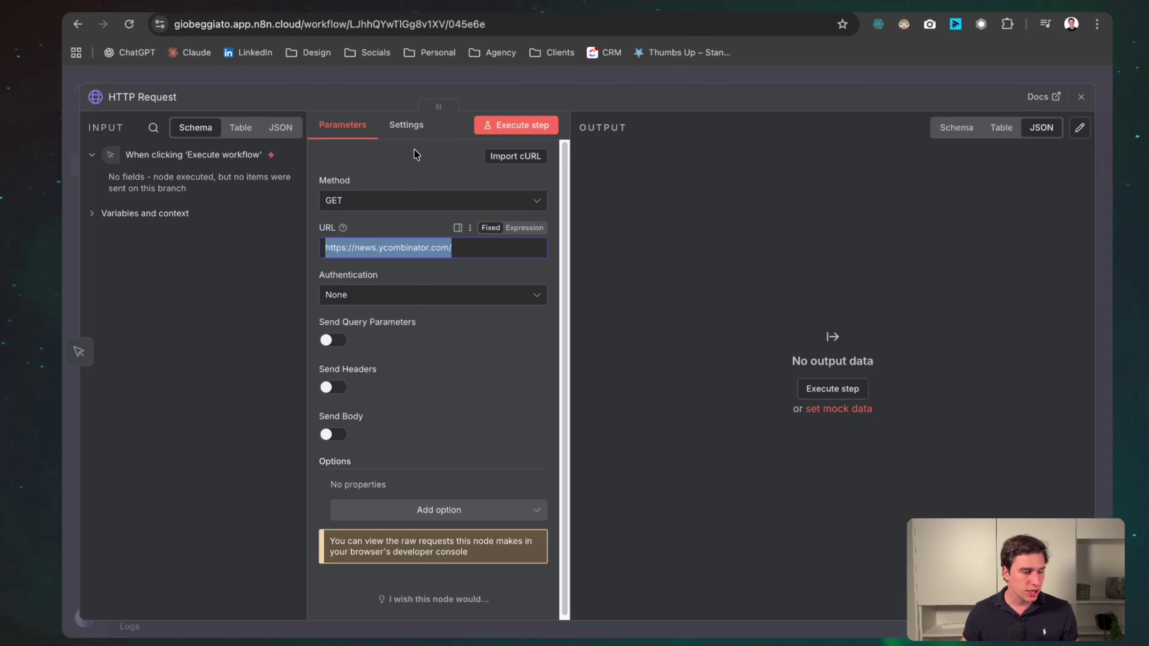
left_click(471, 246)
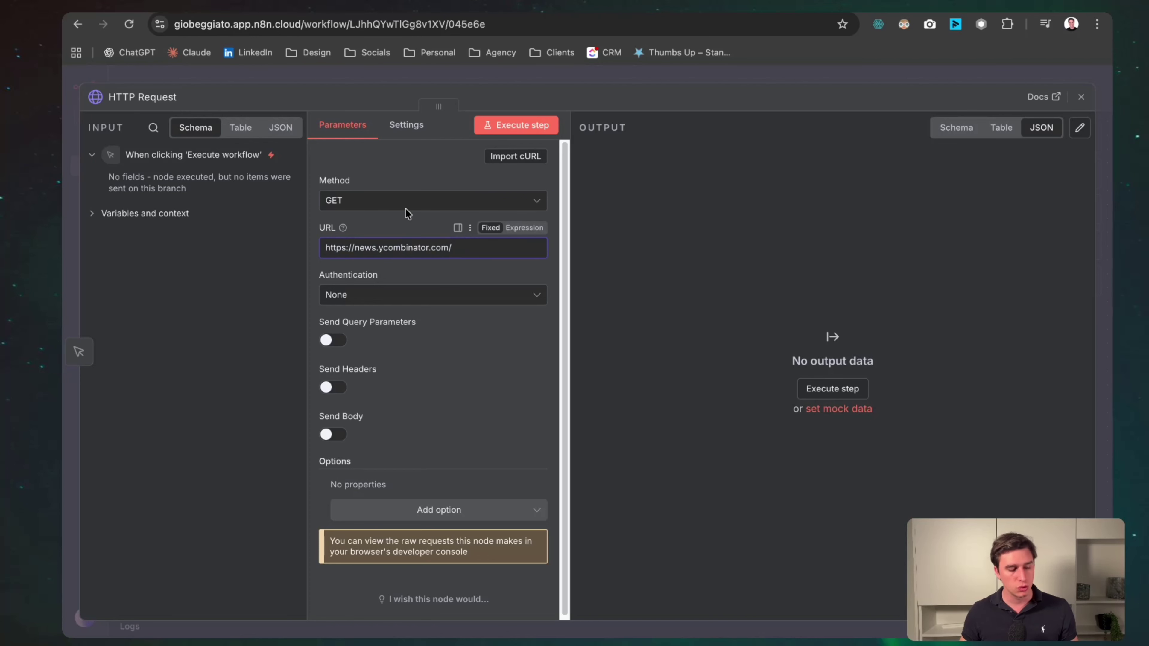
left_click_drag(454, 248, 303, 256)
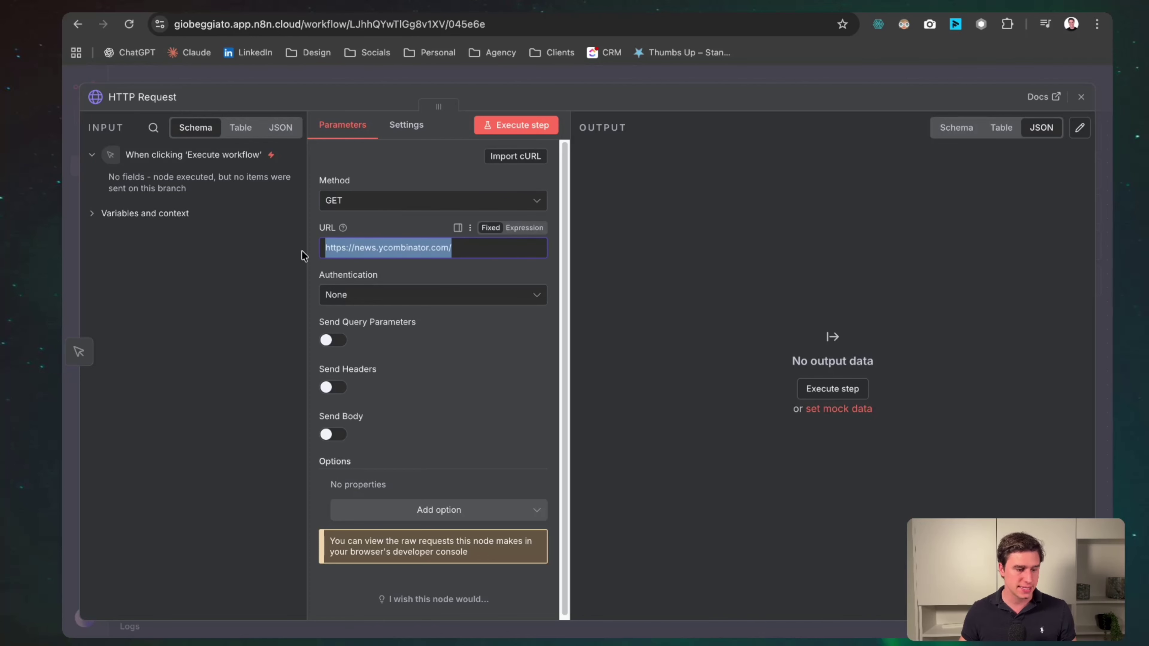
left_click(497, 123)
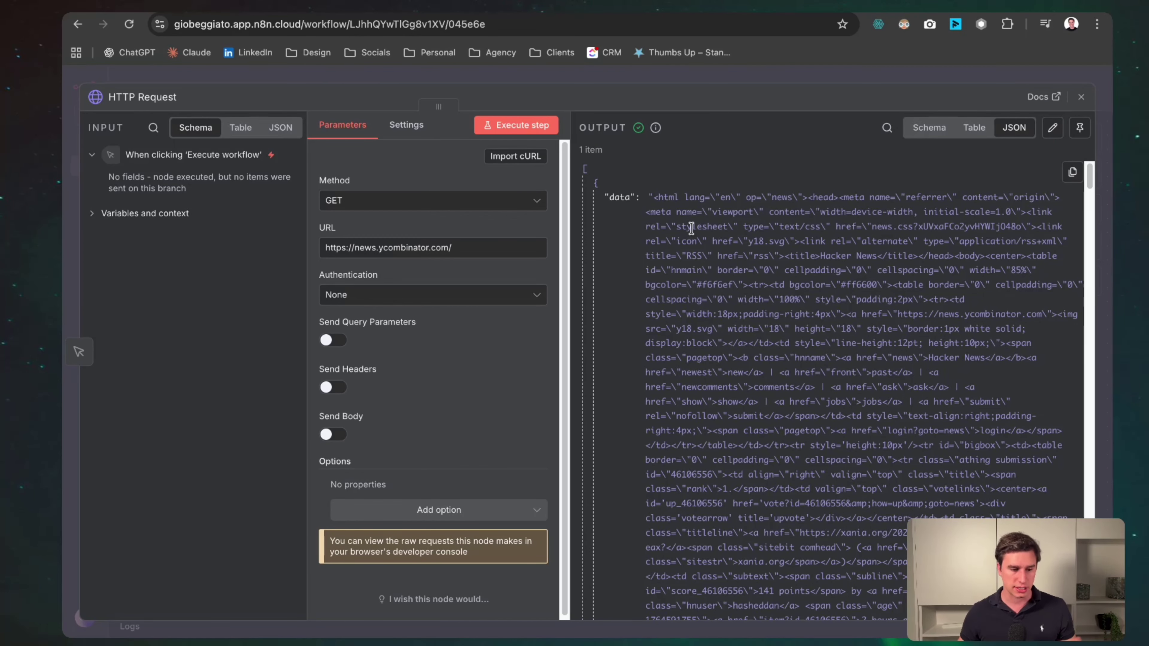
left_click(690, 81)
Search for an HTML node to follow the HTTP Request node and examine its available actions
left_click(562, 392)
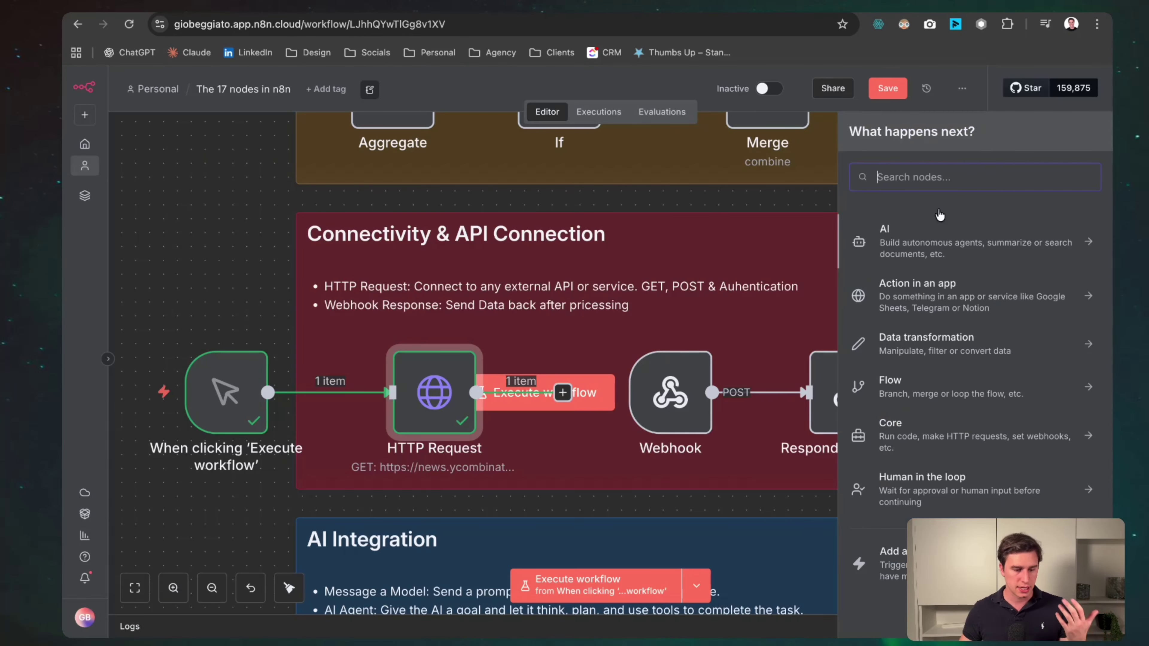
type("html")
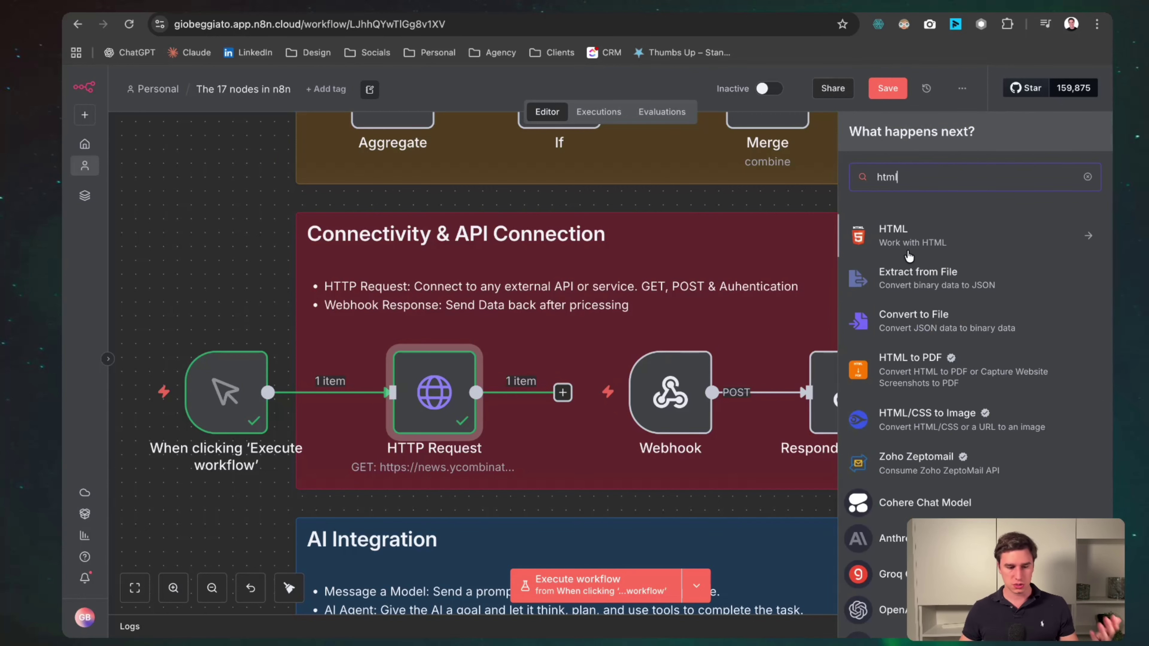
left_click(908, 252)
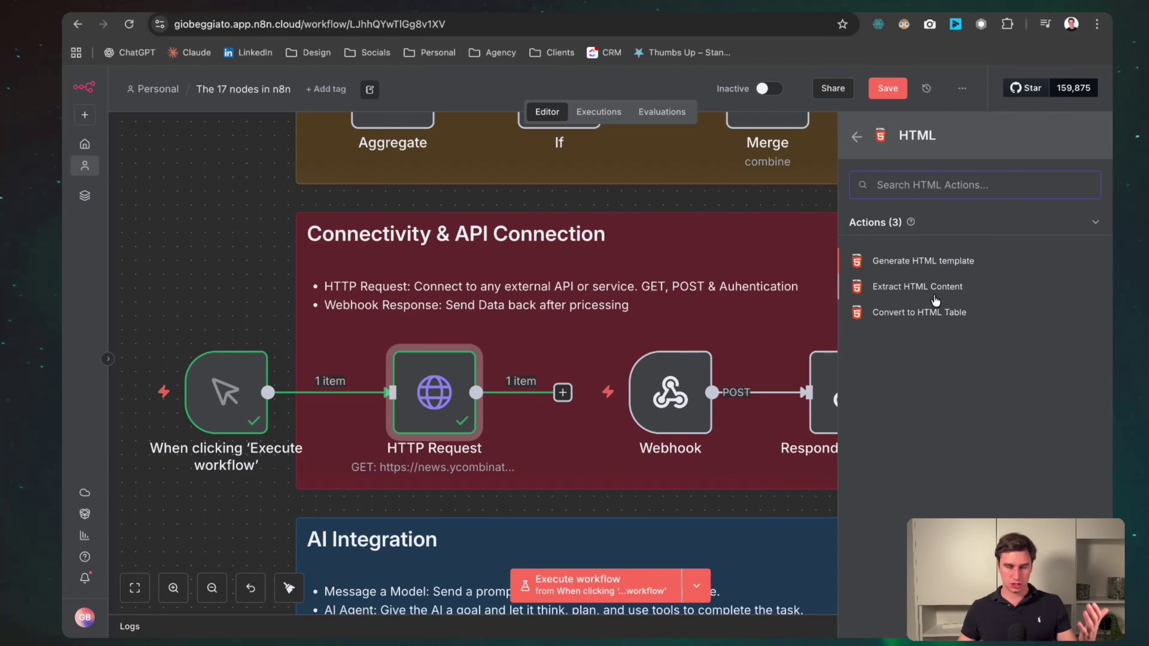
left_click(452, 260)
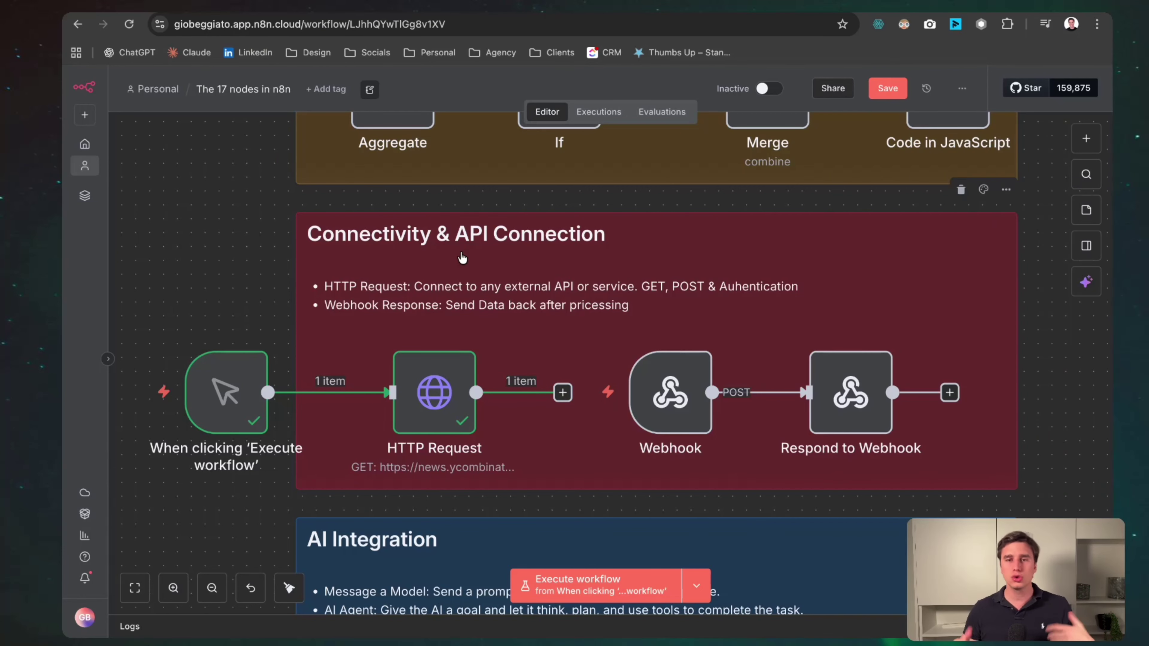
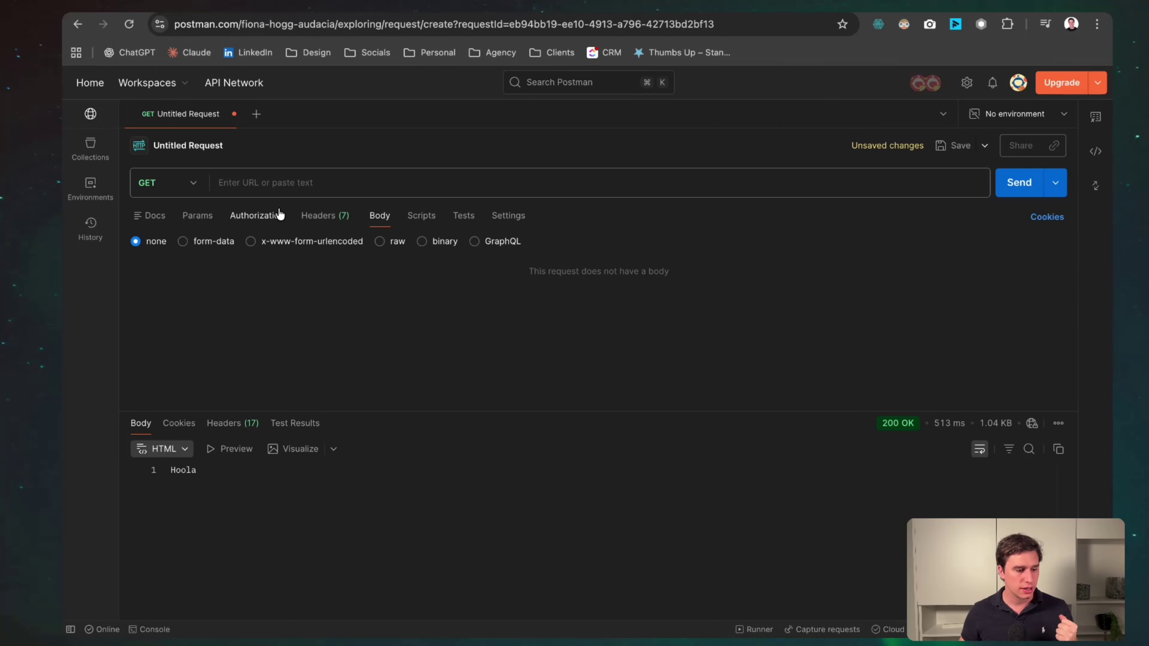
Switch to the n8n workflow, open the Webhook node and copy its test URL
left_click(320, 186)
left_click(336, 146)
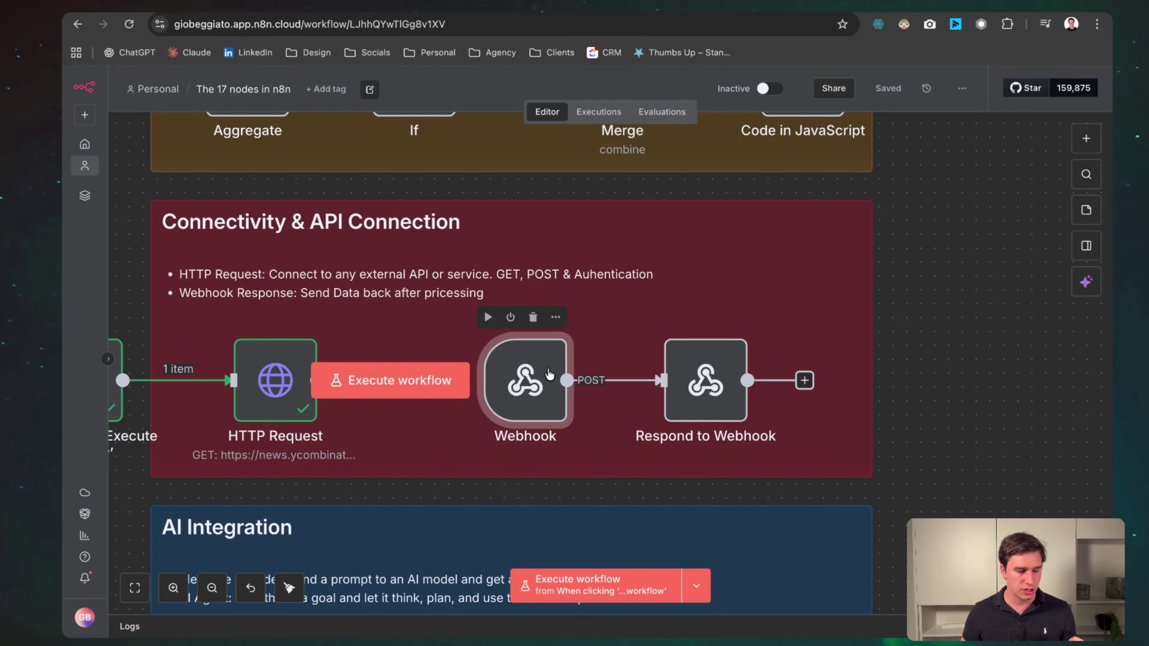
double_click(549, 374)
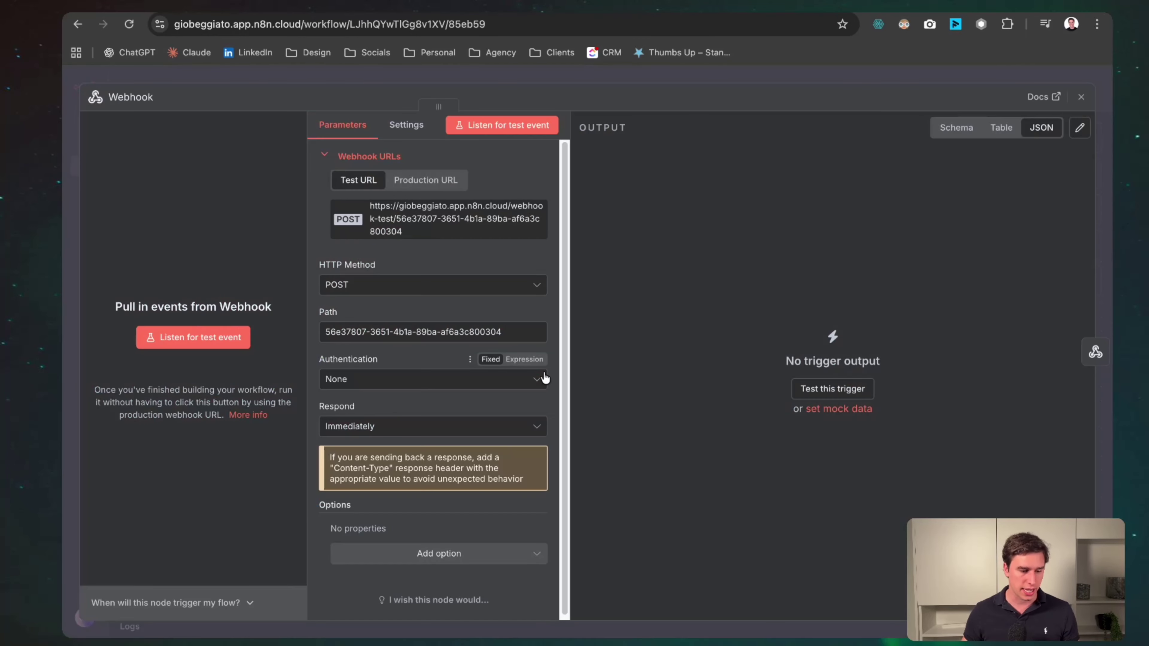
left_click(417, 231)
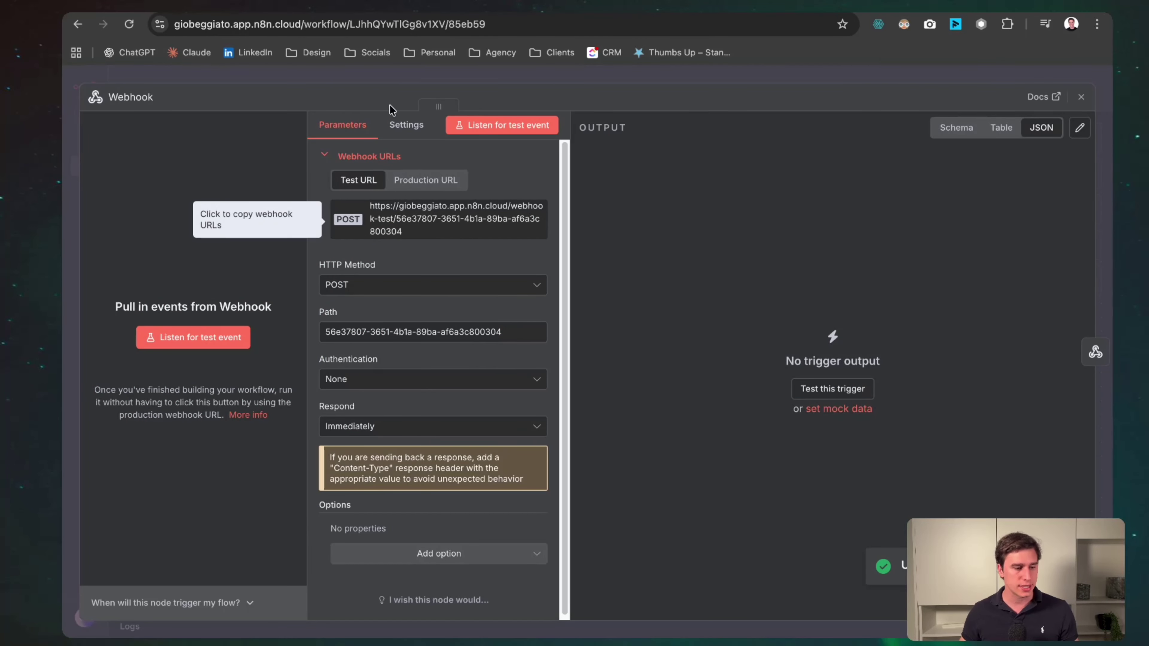
Switch to Postman, paste the copied webhook test URL into the request and set the method to POST
key("ctrl+Tab")
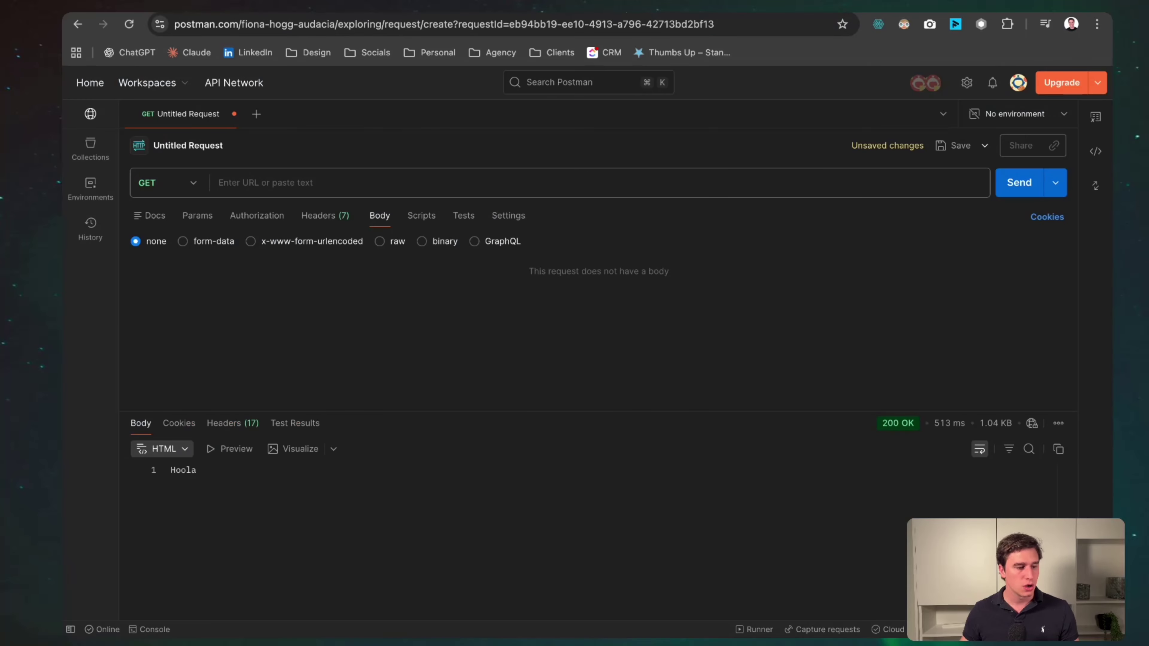
left_click(263, 183)
key("super+v")
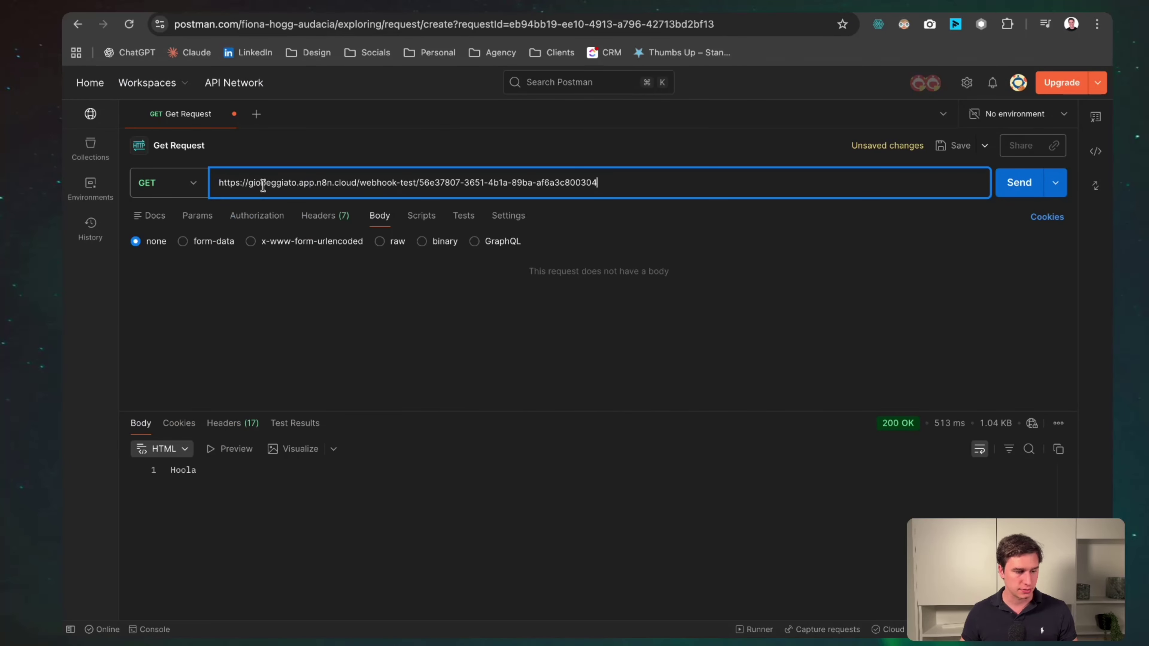
left_click(189, 182)
left_click(190, 242)
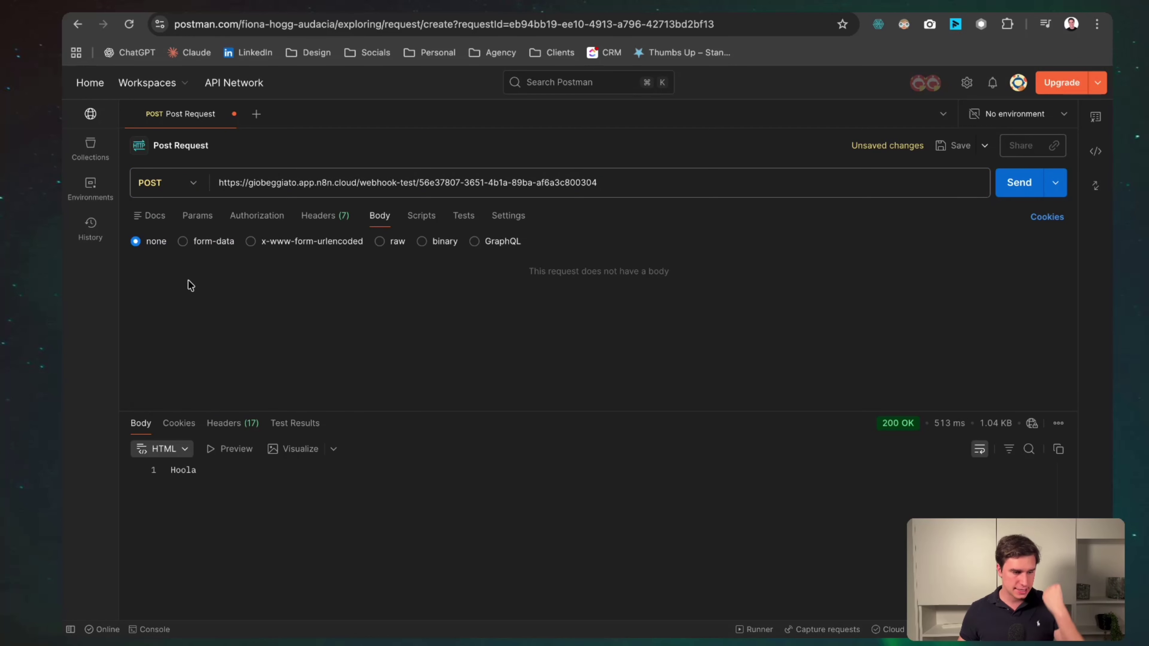
left_click(194, 191)
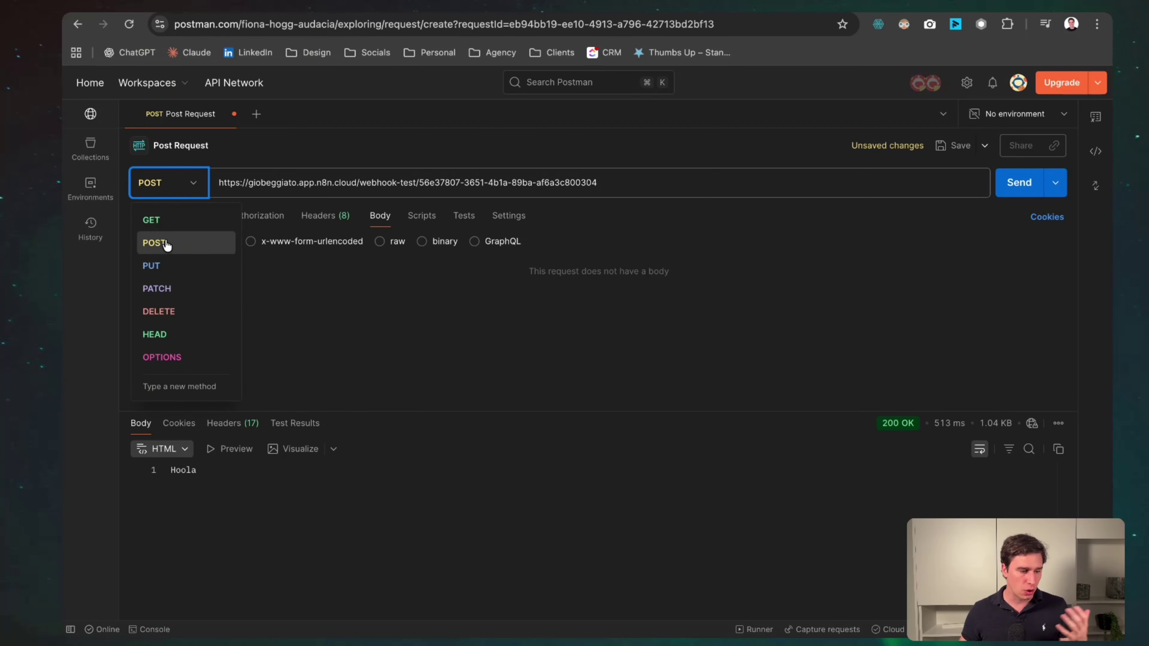
left_click(199, 191)
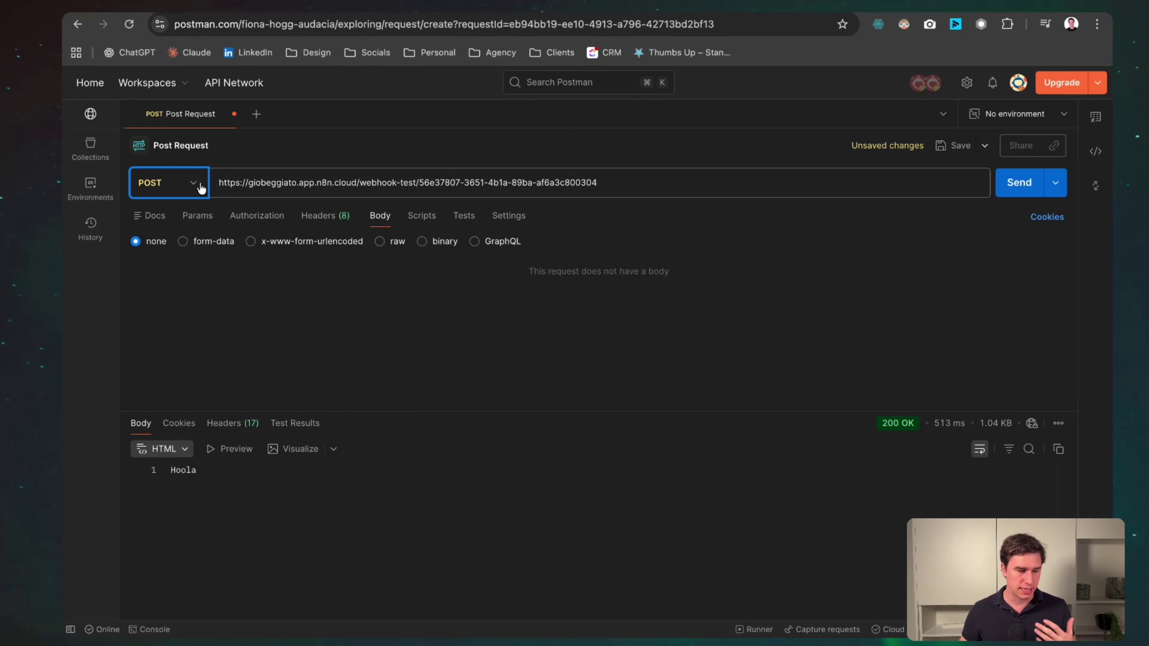
Set the Postman request body to raw JSON and check the full name entry it sends
left_click(381, 243)
left_click(385, 270)
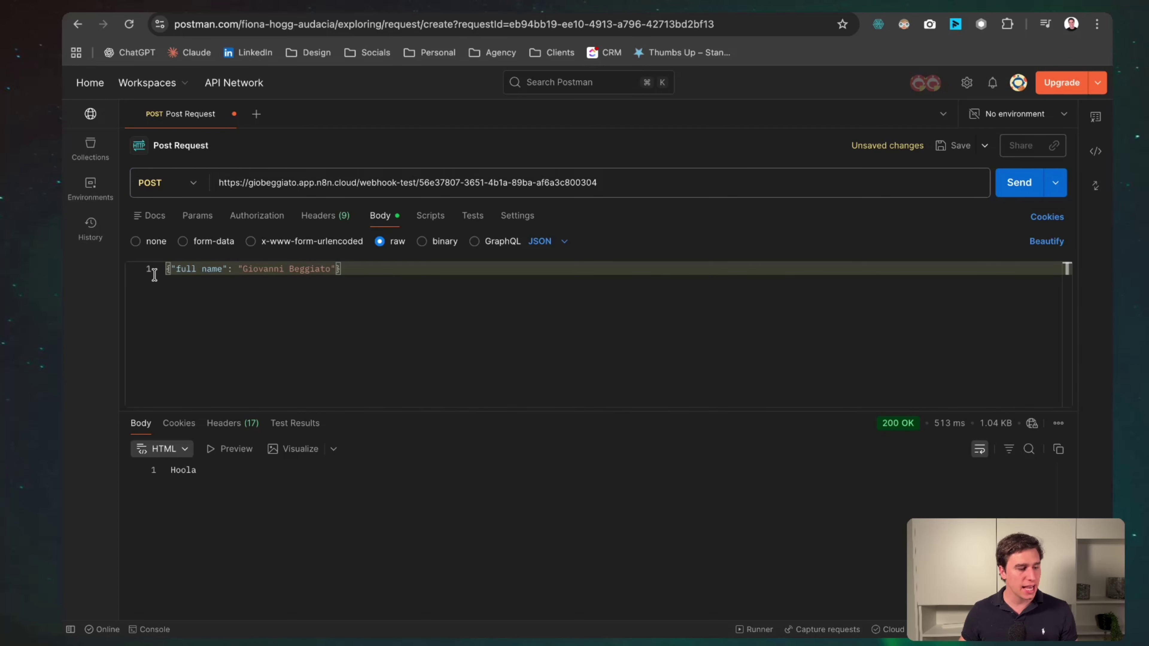
triple_click(219, 269)
left_click(336, 271)
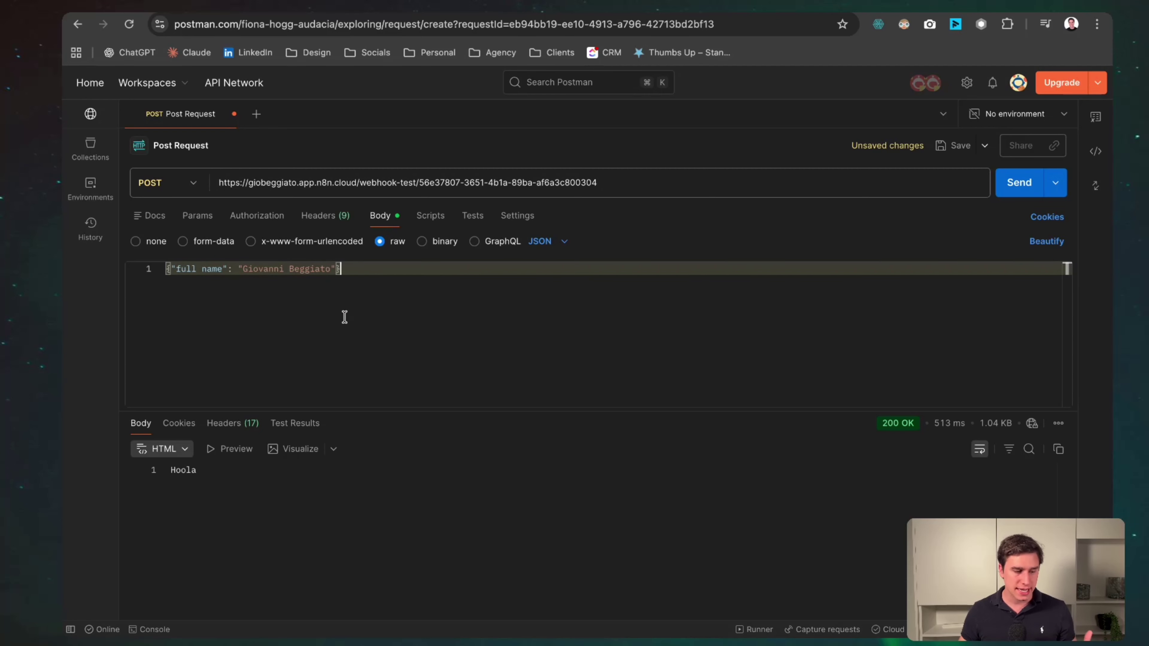
left_click_drag(187, 269, 341, 270)
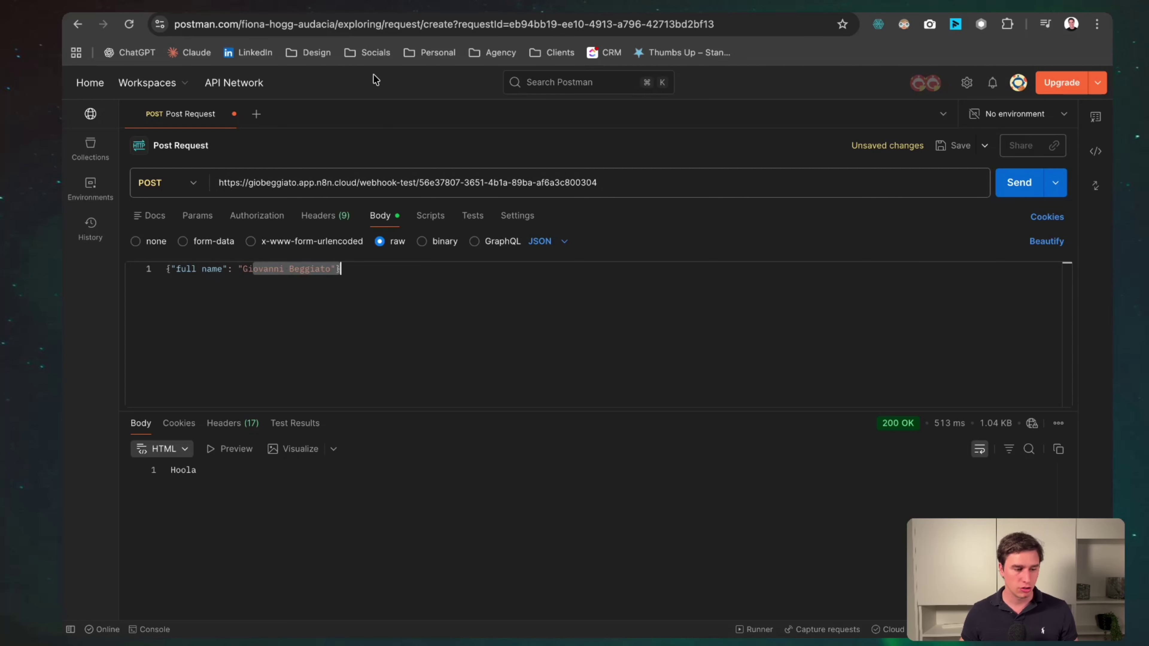
Start listening for a test event in n8n's Webhook node, and send the POST request from Postman
key("ctrl+Tab")
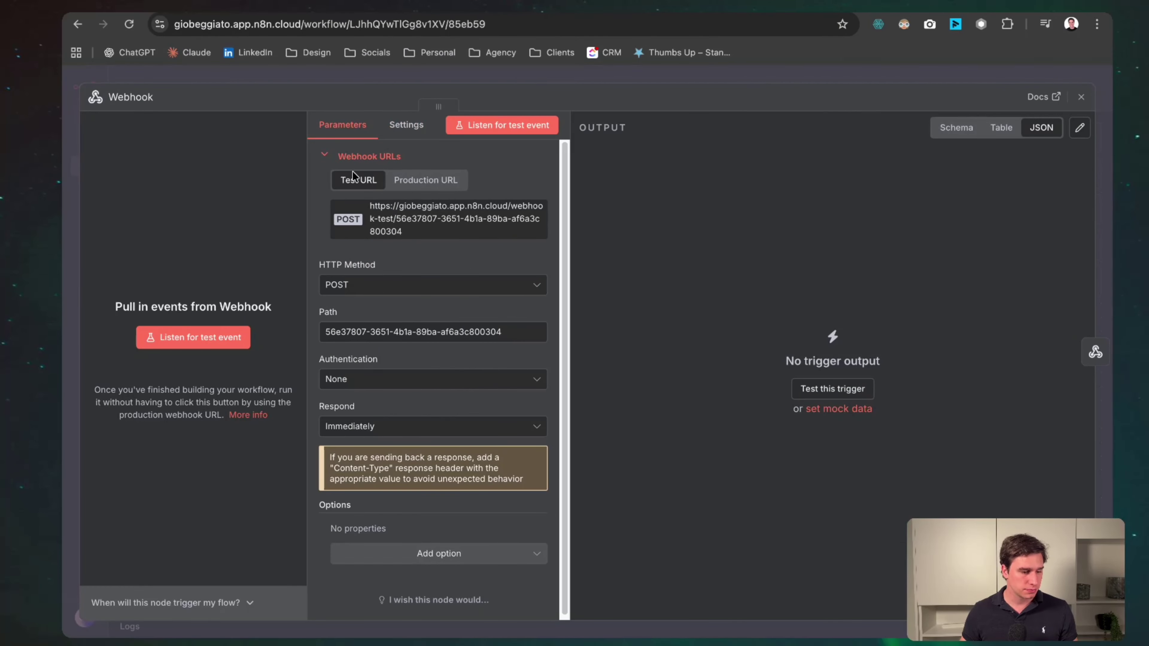
left_click(202, 348)
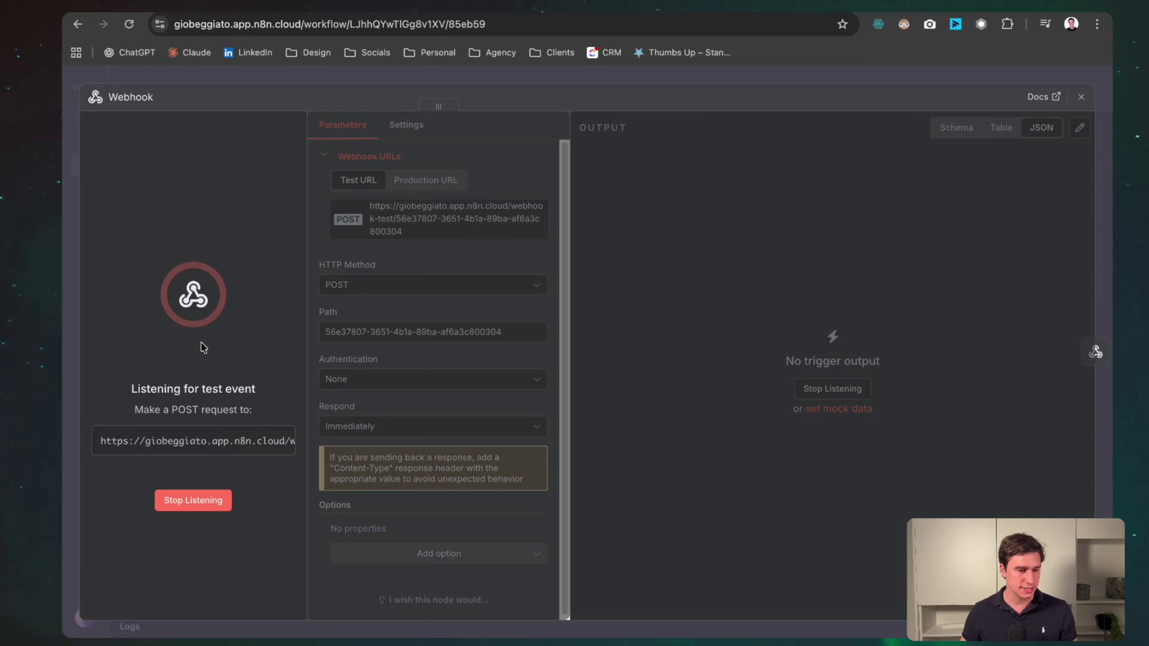
key("ctrl+shift+Tab")
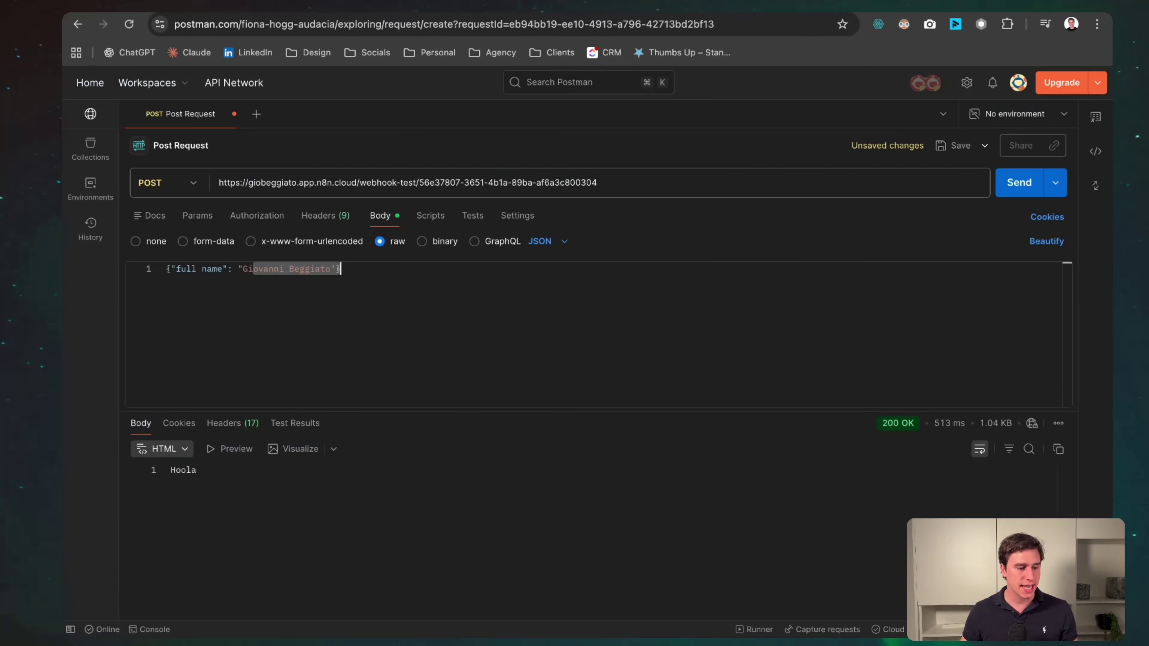
left_click(1014, 183)
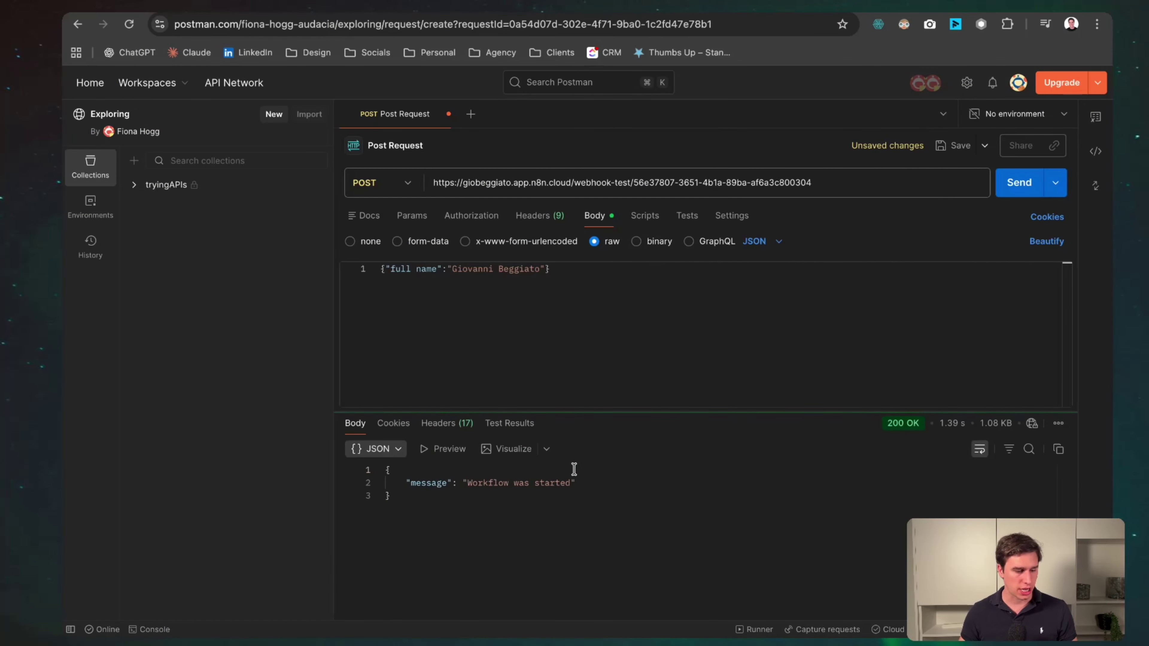
Examine the response message in Postman and the full name received in the body of the n8n Webhook node's output
left_click_drag(449, 513, 355, 454)
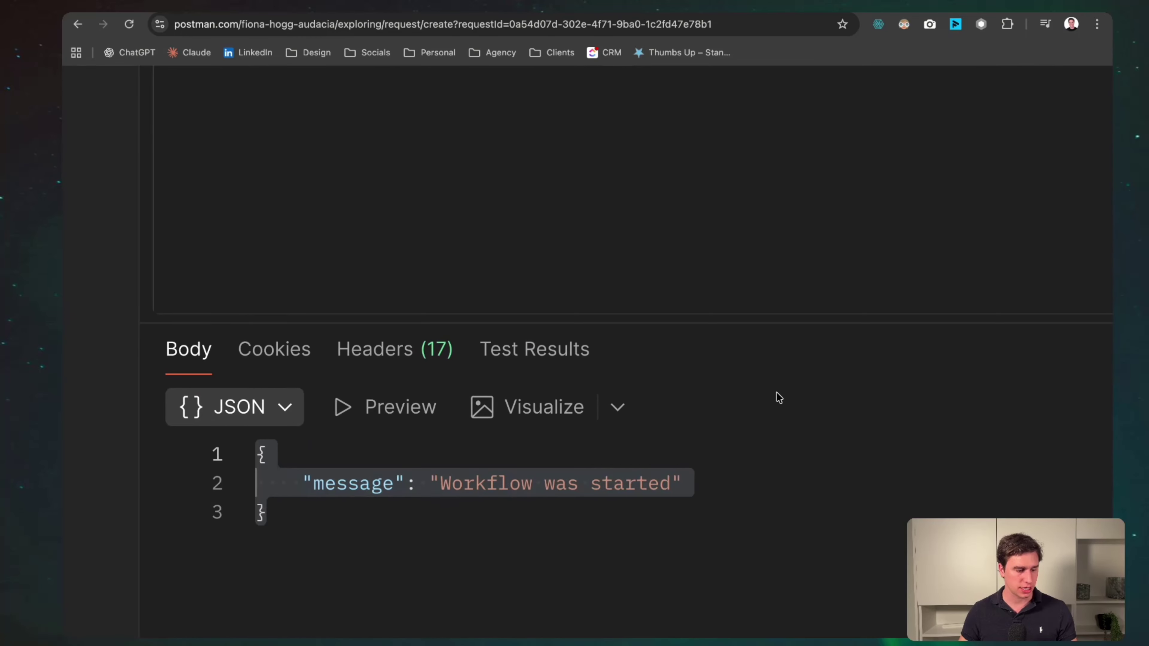
scroll(778, 398, "down", 1)
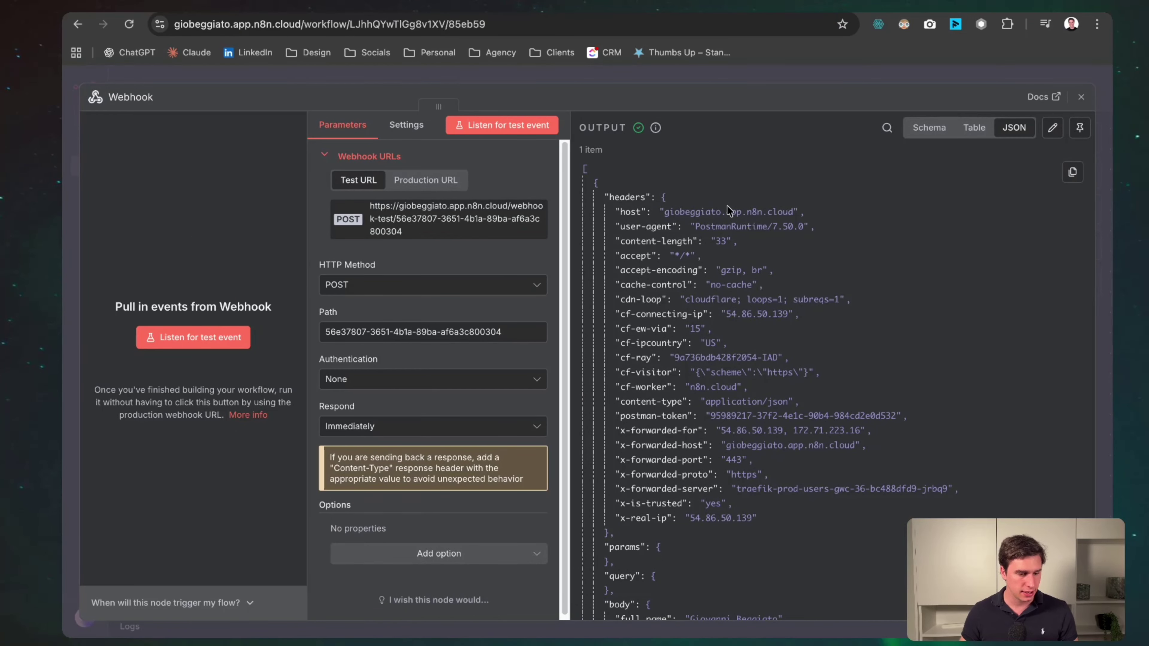
scroll(716, 376, "down", 5)
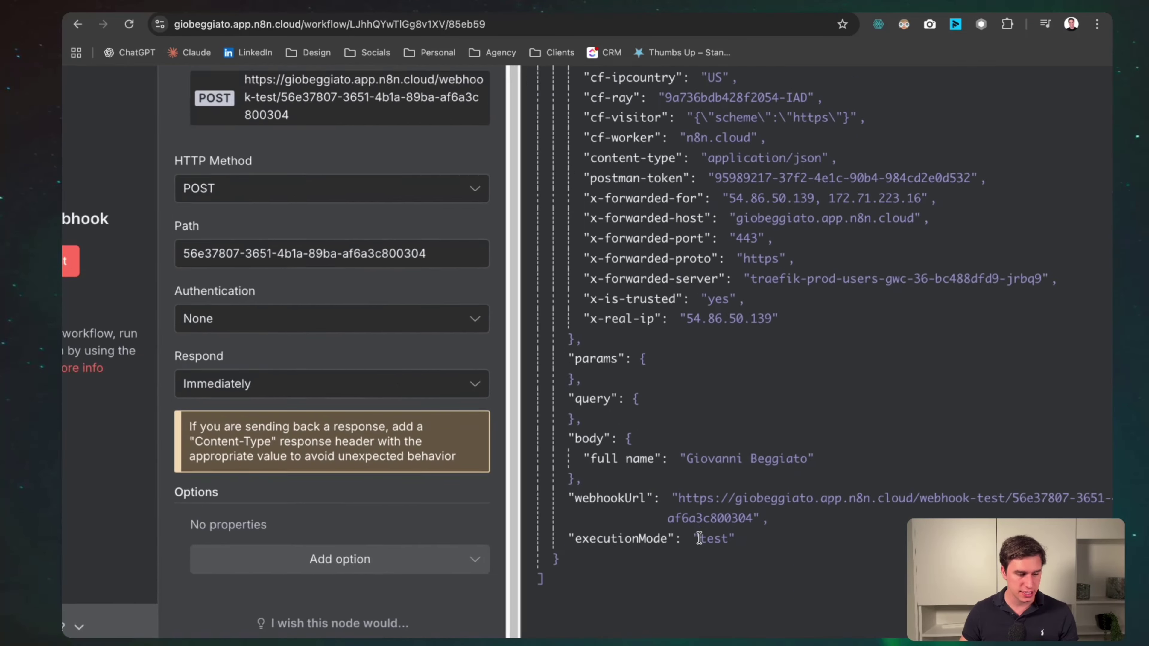
left_click_drag(823, 455, 509, 470)
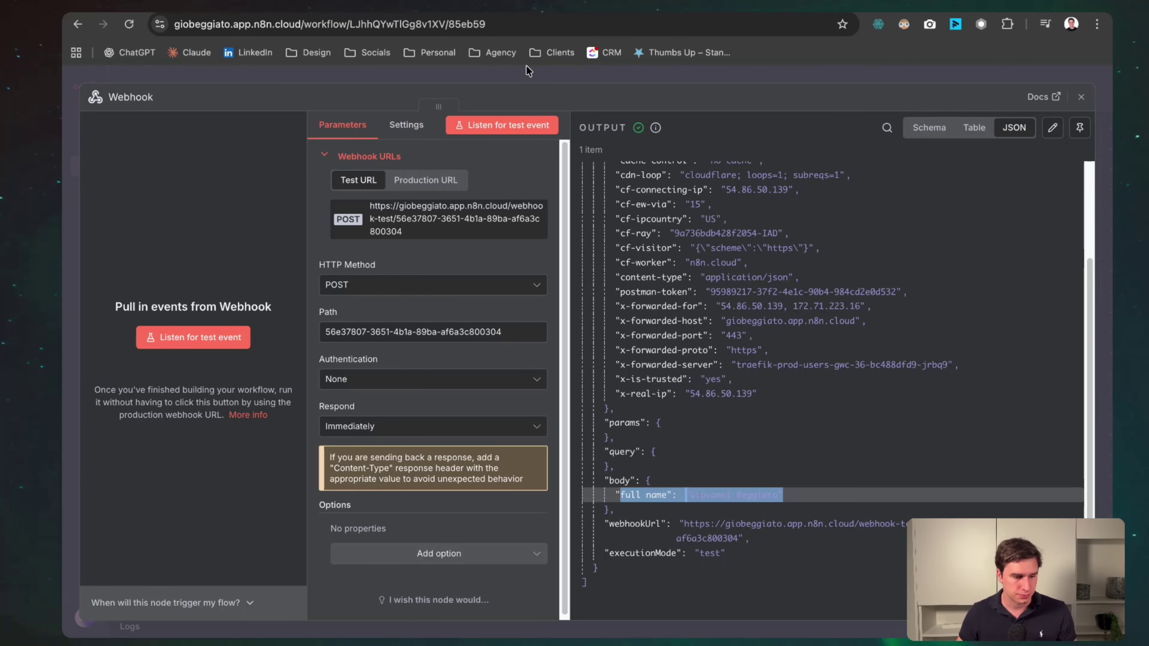
left_click(528, 76)
left_click_drag(648, 369, 716, 364)
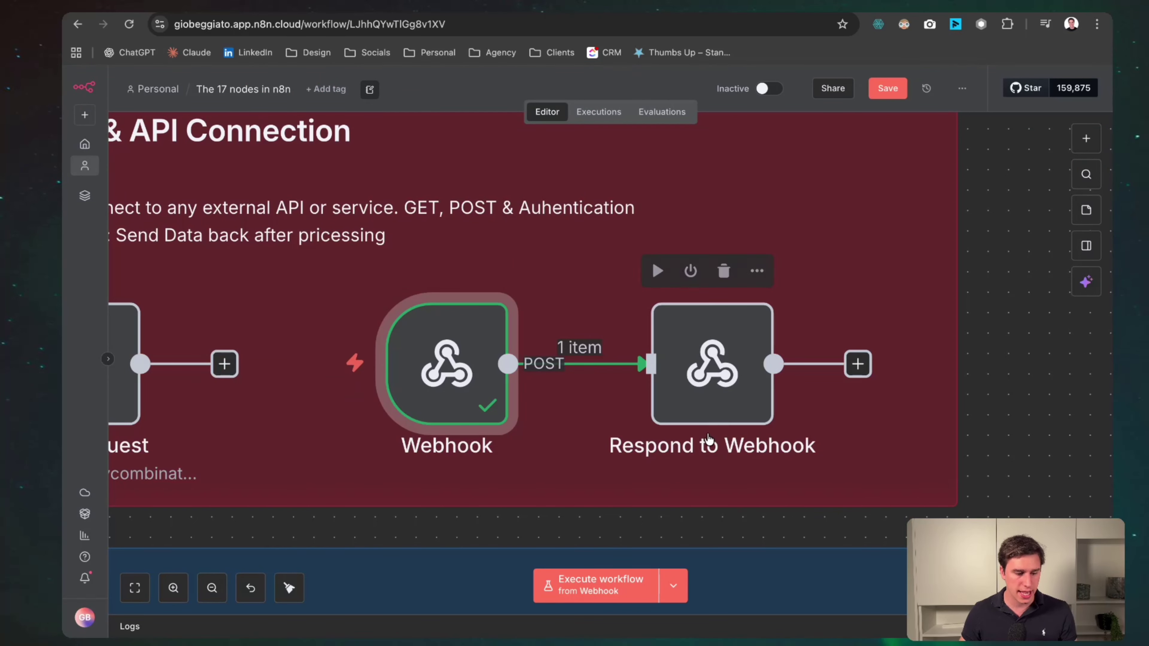
Set the Webhook node's Respond option to Using 'Respond to Webhook' Node, after comparing the choices with the response in Postman
double_click(445, 353)
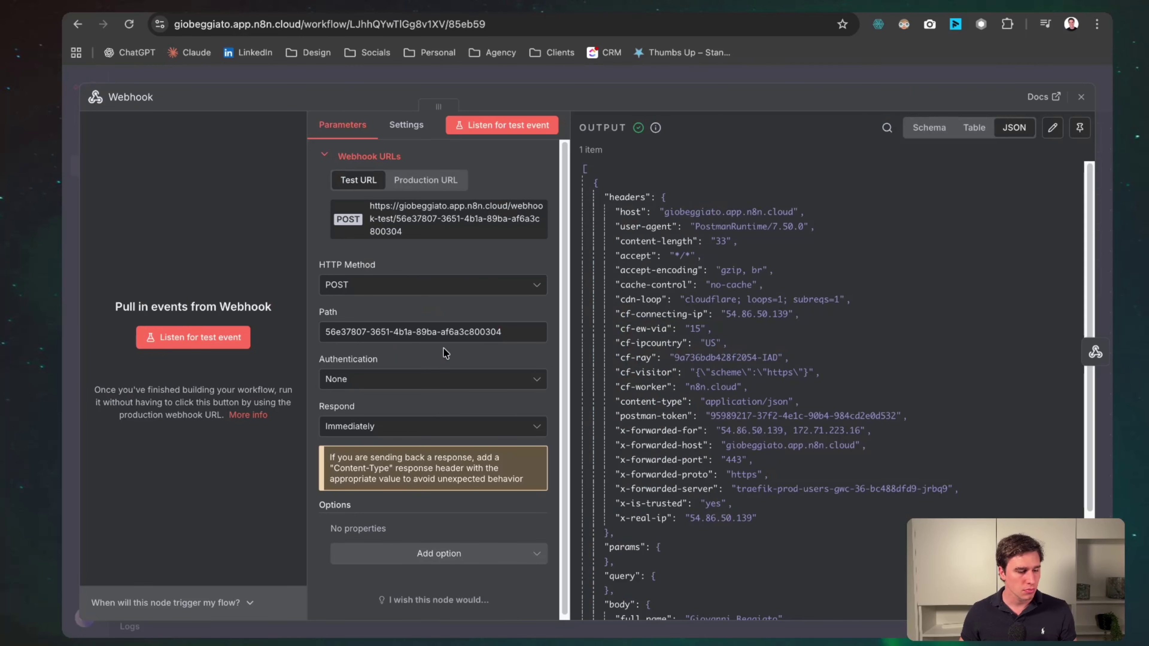
left_click(399, 429)
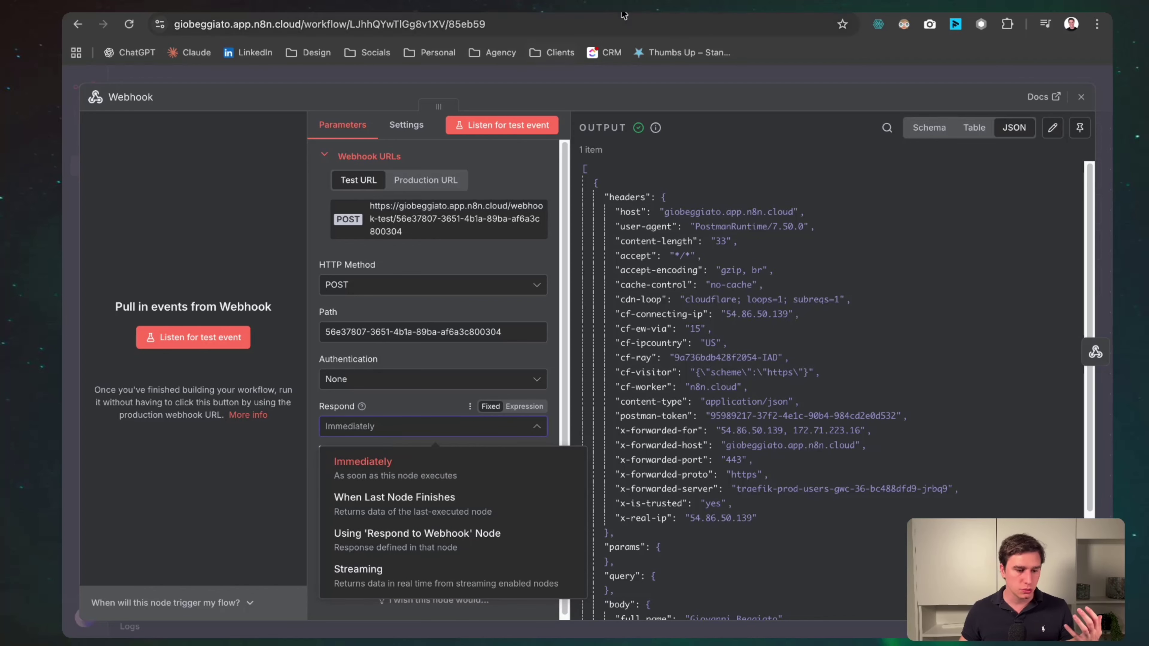
key("ctrl+Tab")
left_click(384, 484)
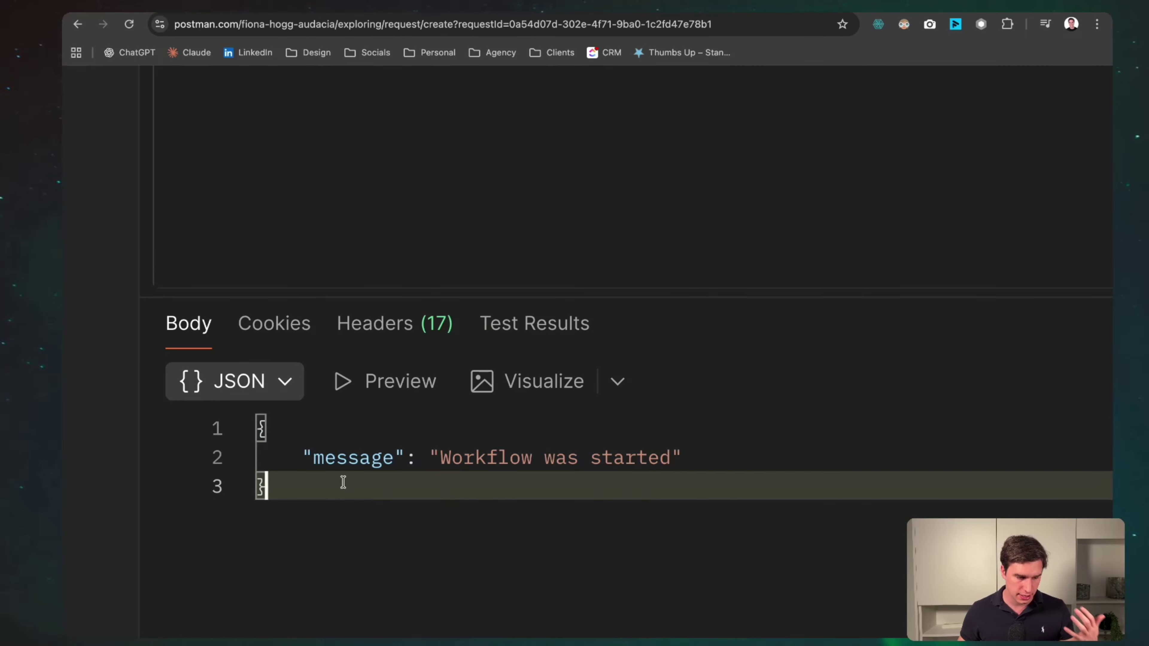
left_click_drag(341, 479, 228, 428)
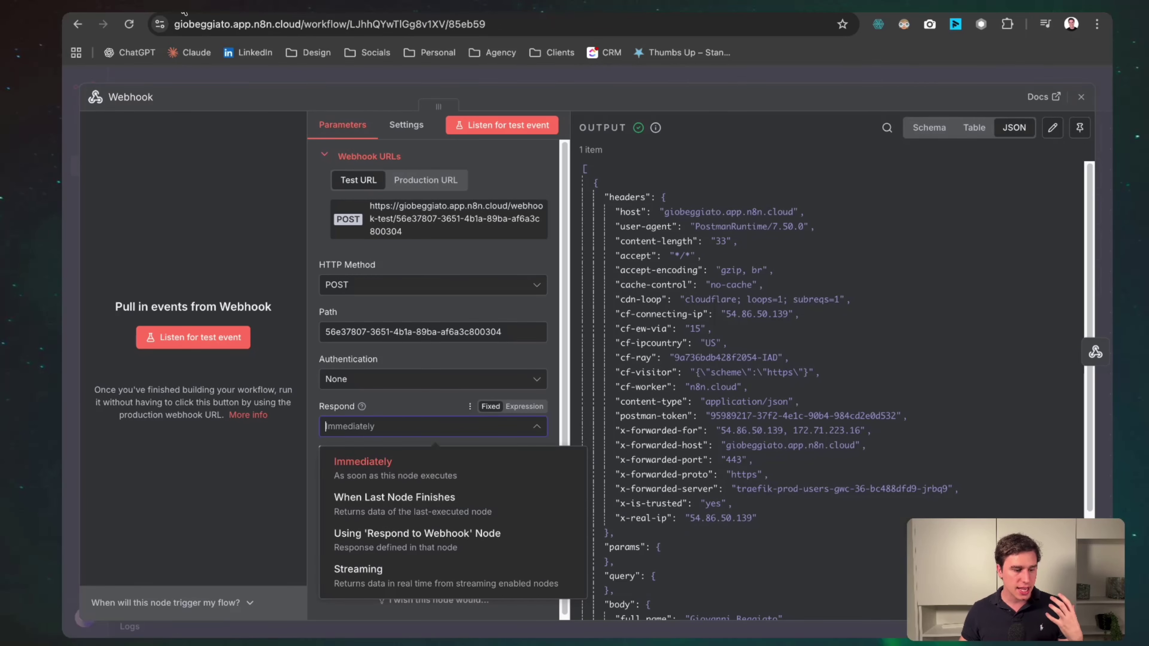
left_click(432, 547)
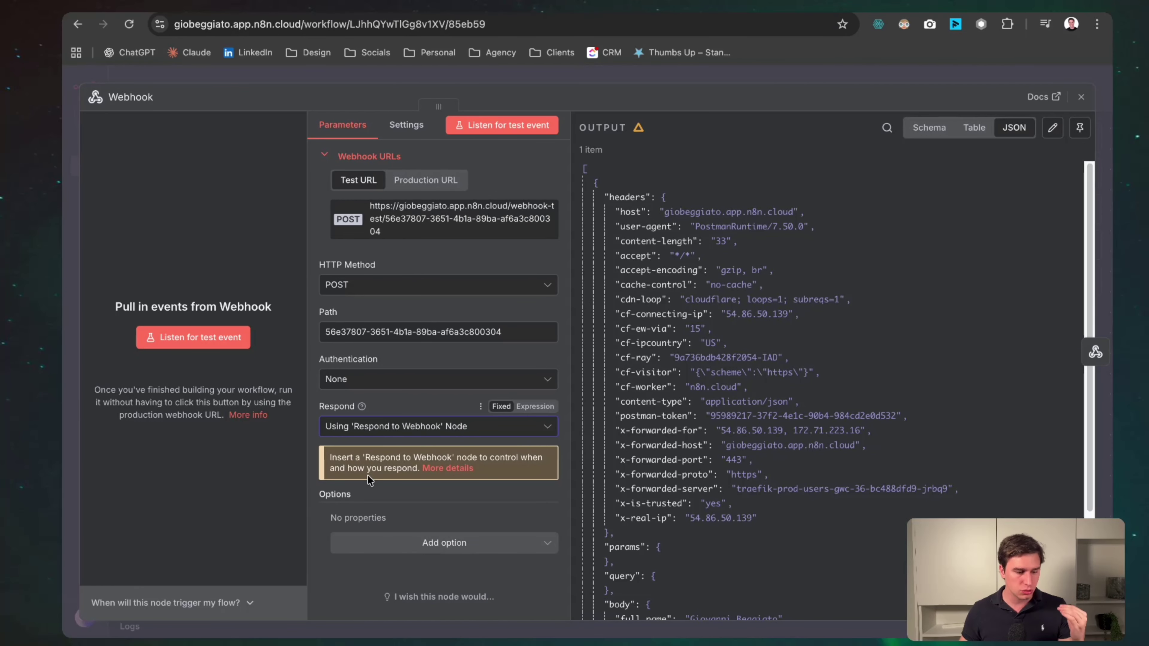
left_click(635, 81)
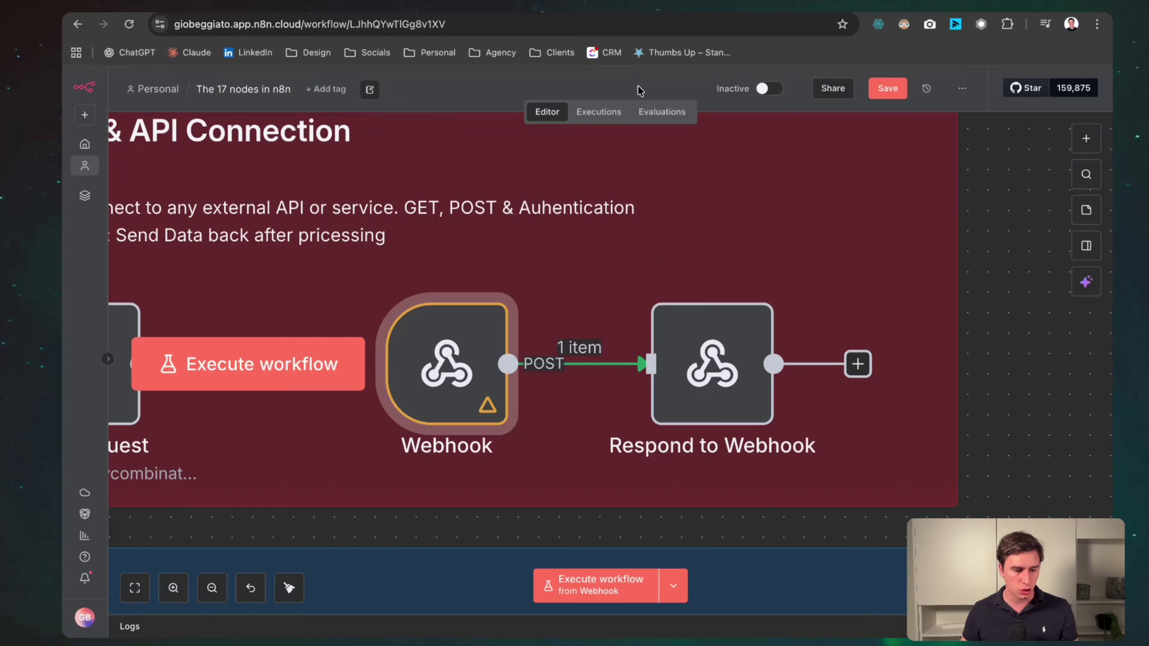
Set the Respond to Webhook node to respond with Text, using the response body "All good, job is done properly"
double_click(709, 365)
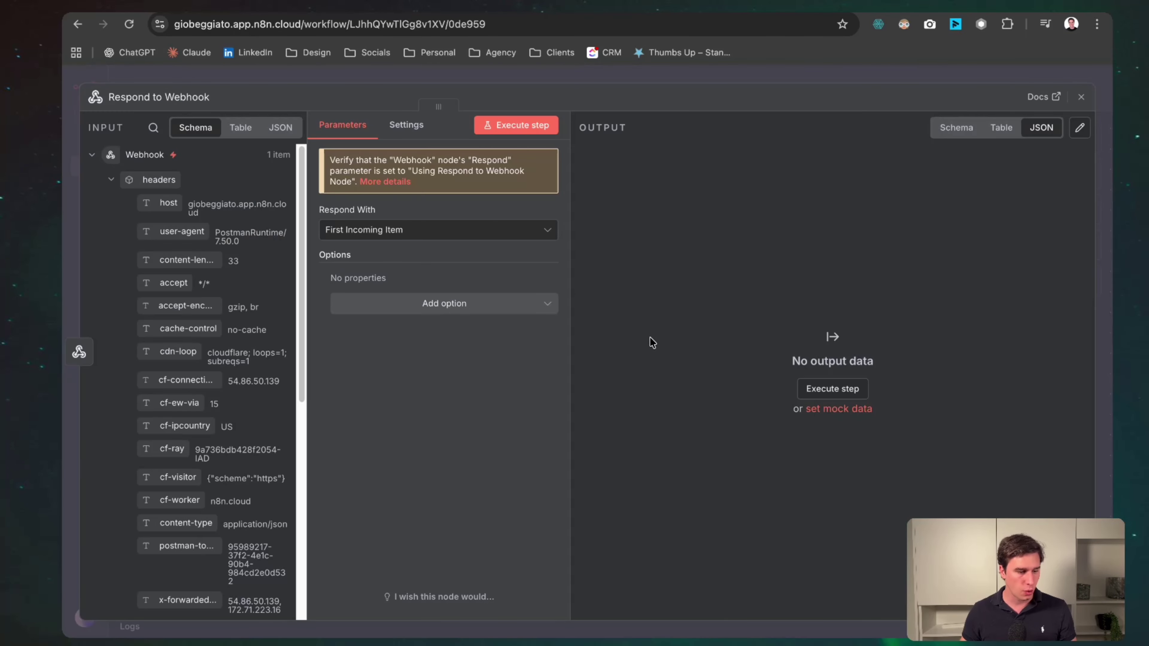
left_click(433, 240)
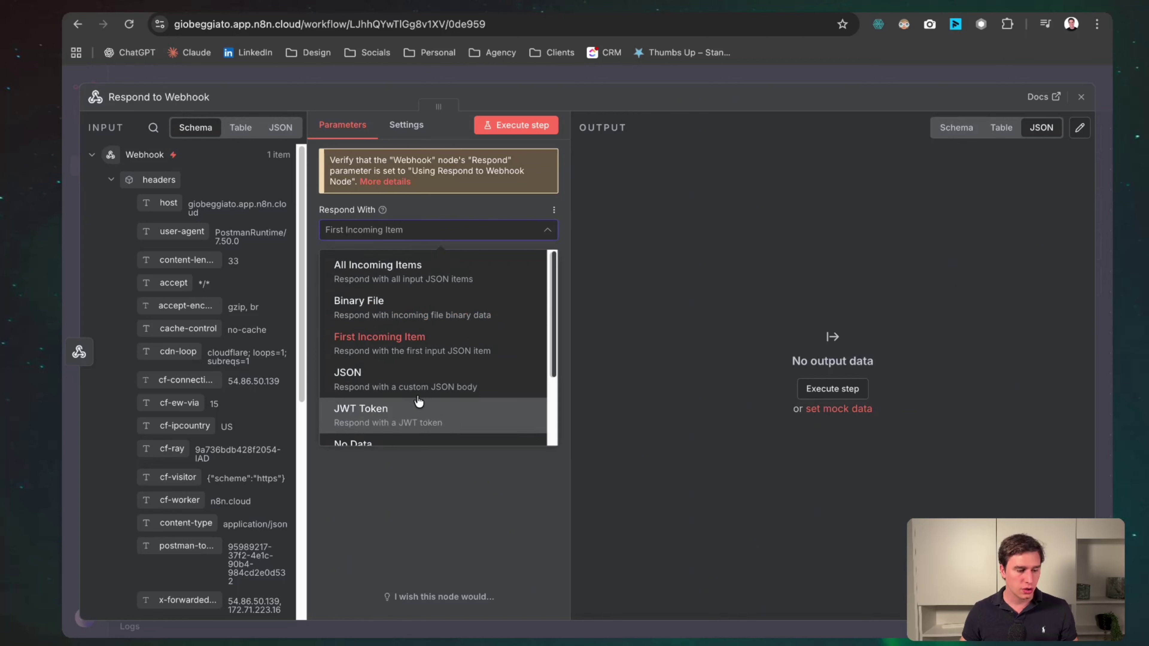
scroll(429, 381, "down", 3)
left_click(396, 420)
left_click(405, 321)
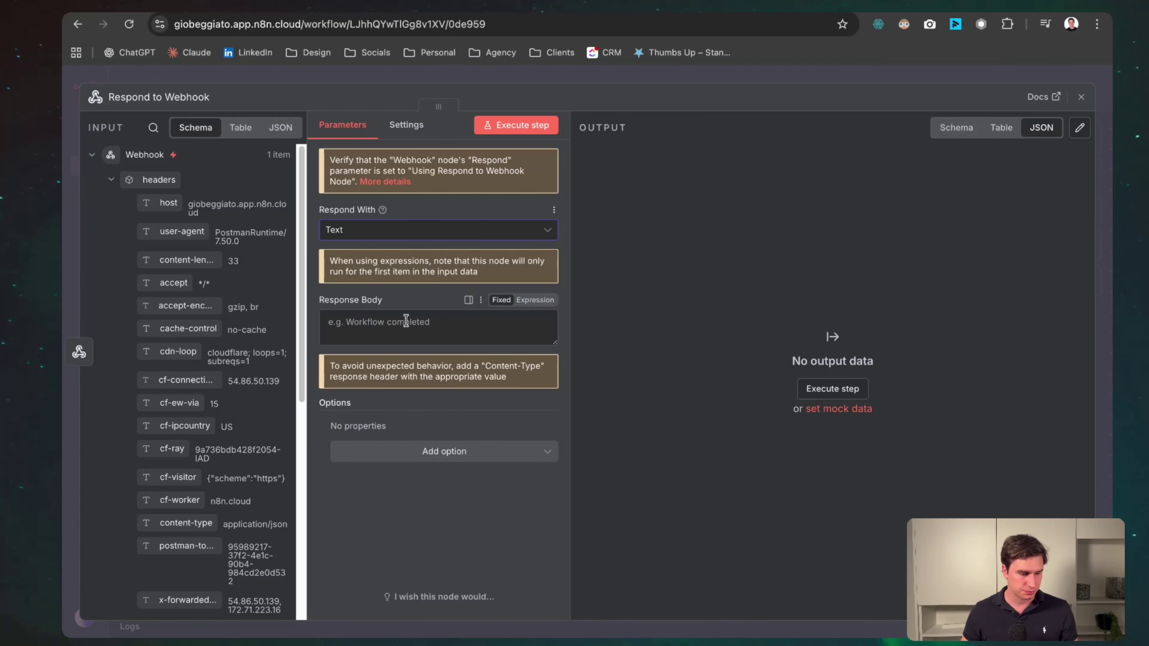
type("A")
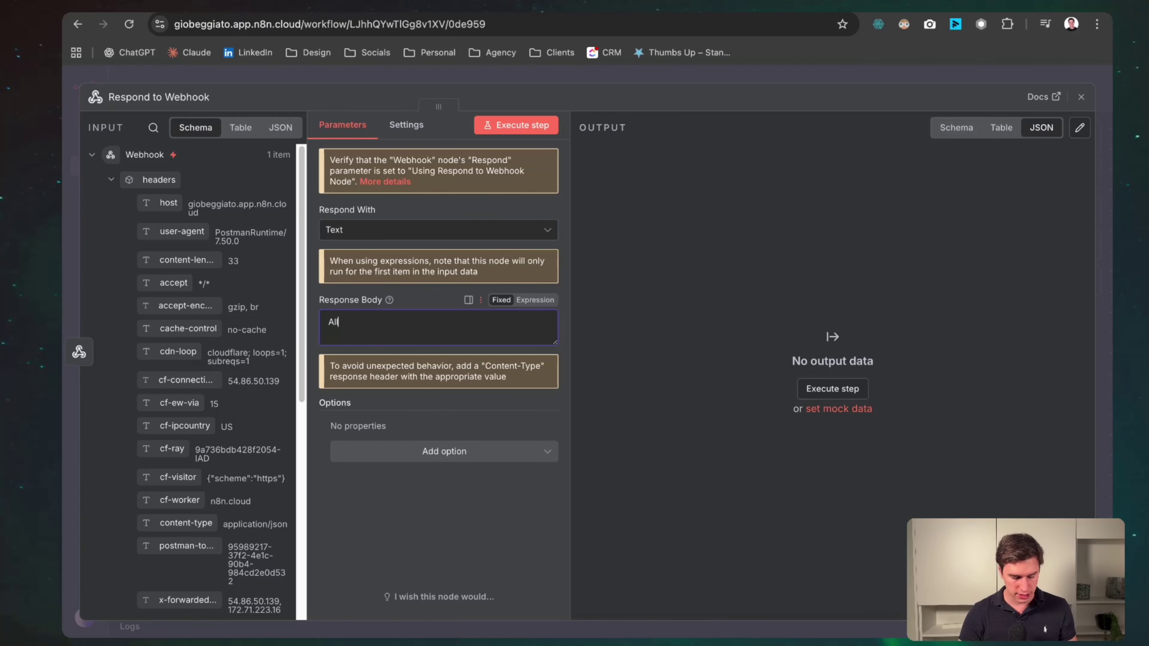
type("ll good, job ")
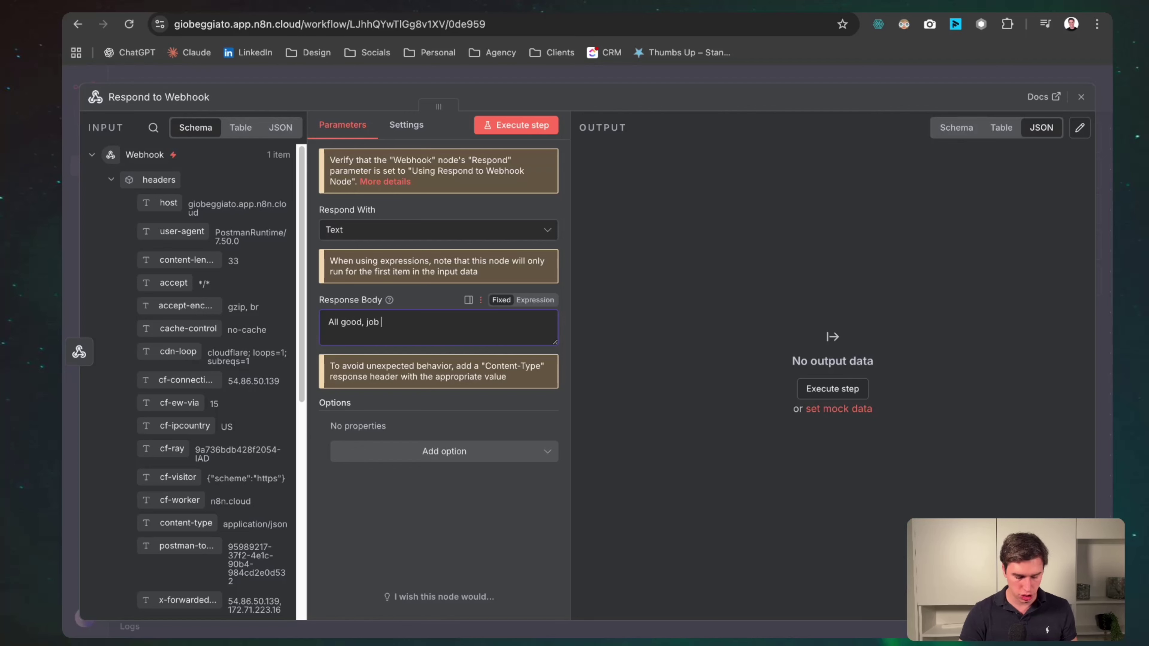
type("is done properly")
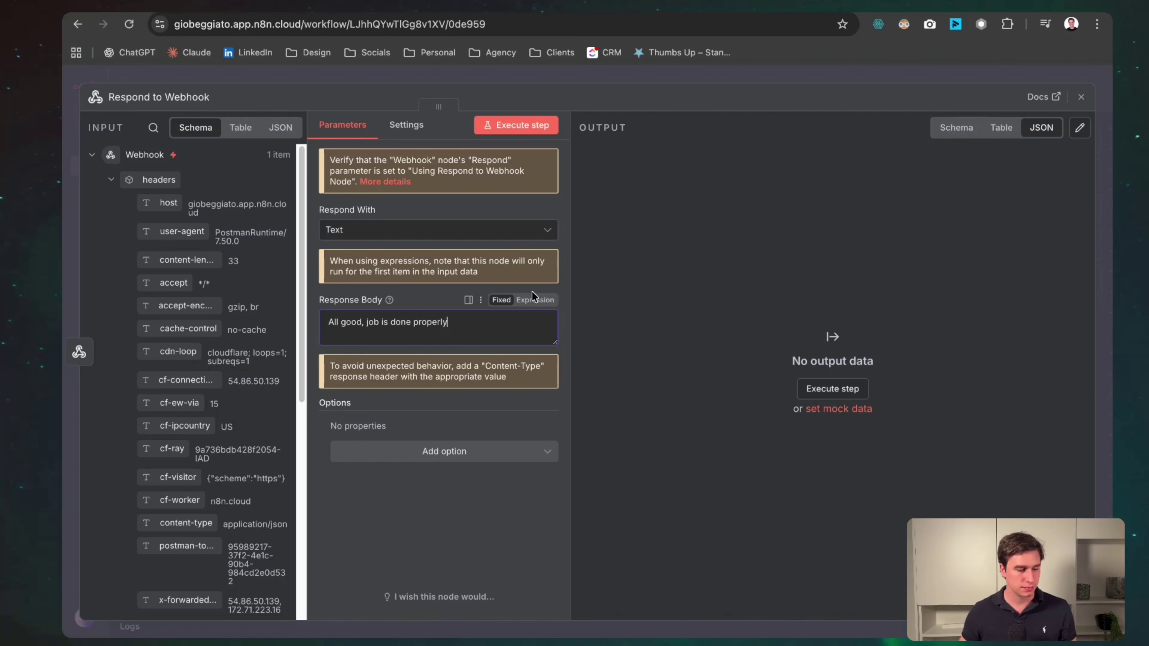
left_click(557, 81)
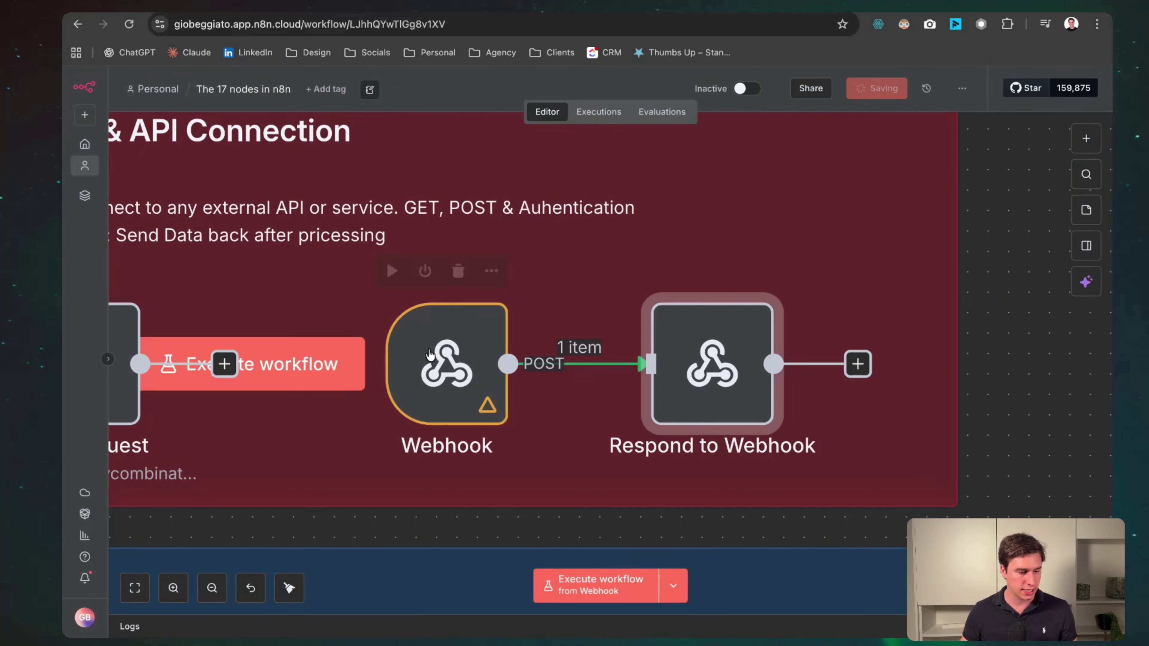
Run the workflow from the Webhook node, send the POST request from Postman, and check the response body it returns
left_click(337, 362)
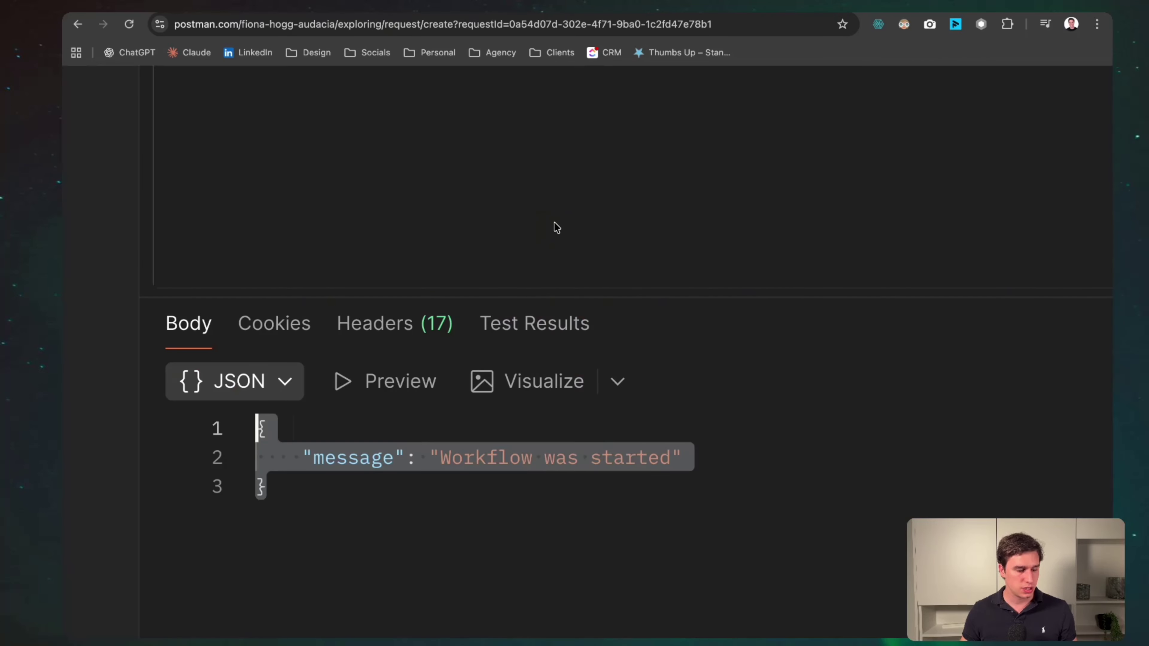
left_click(1031, 182)
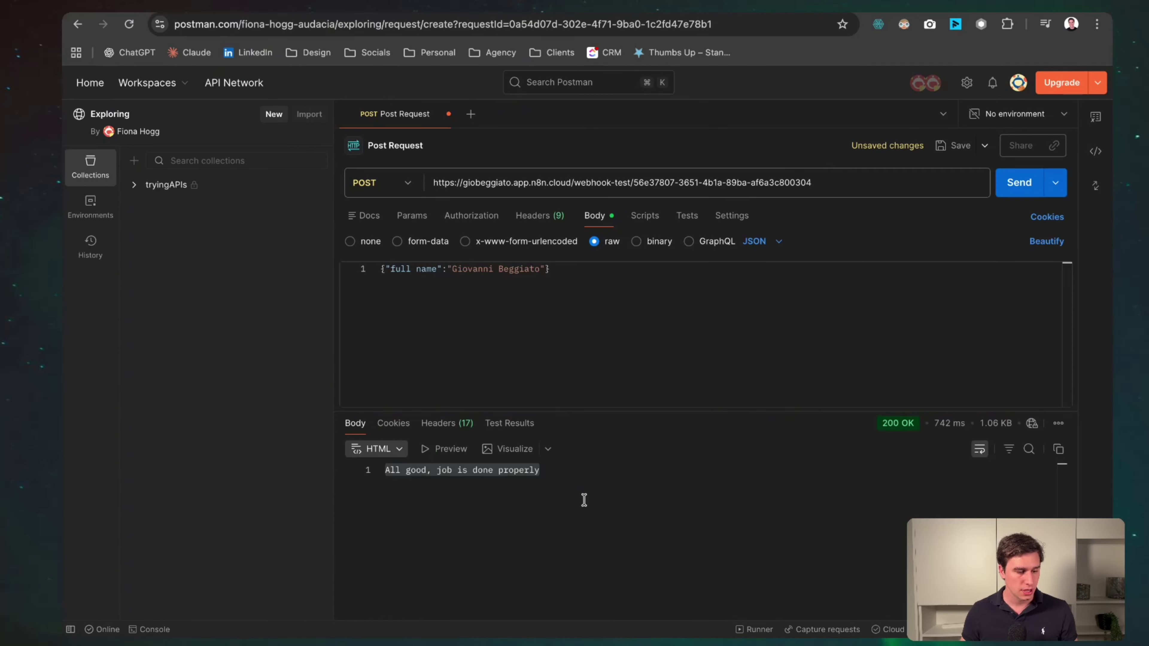
left_click(581, 483)
left_click_drag(581, 483, 374, 475)
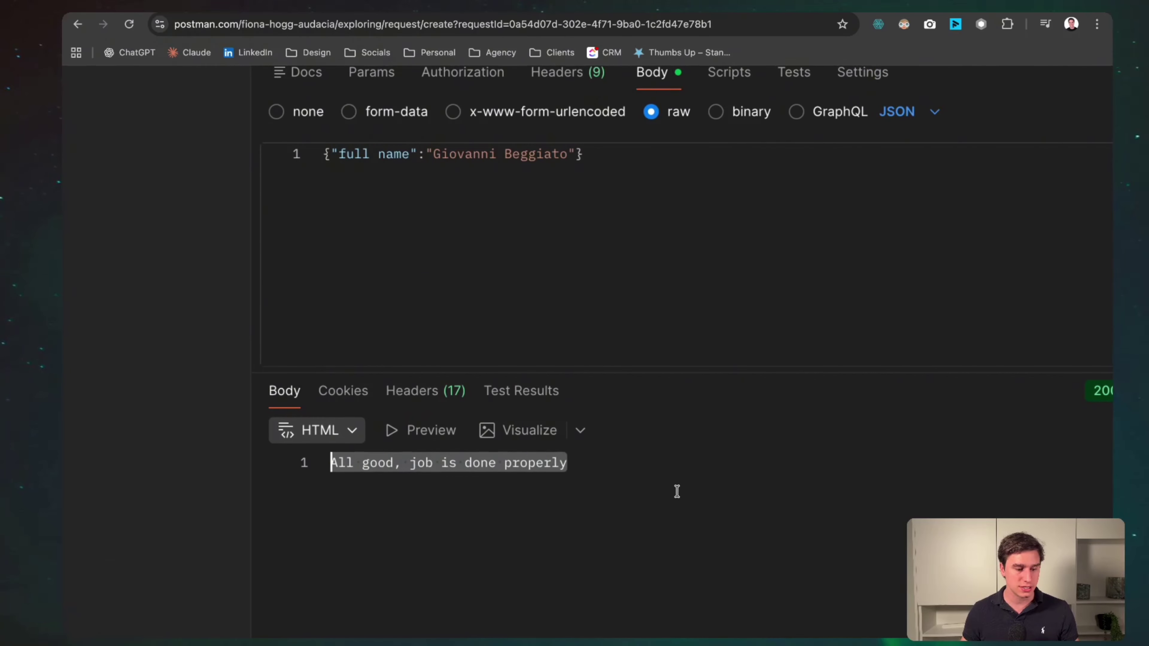
left_click(611, 513)
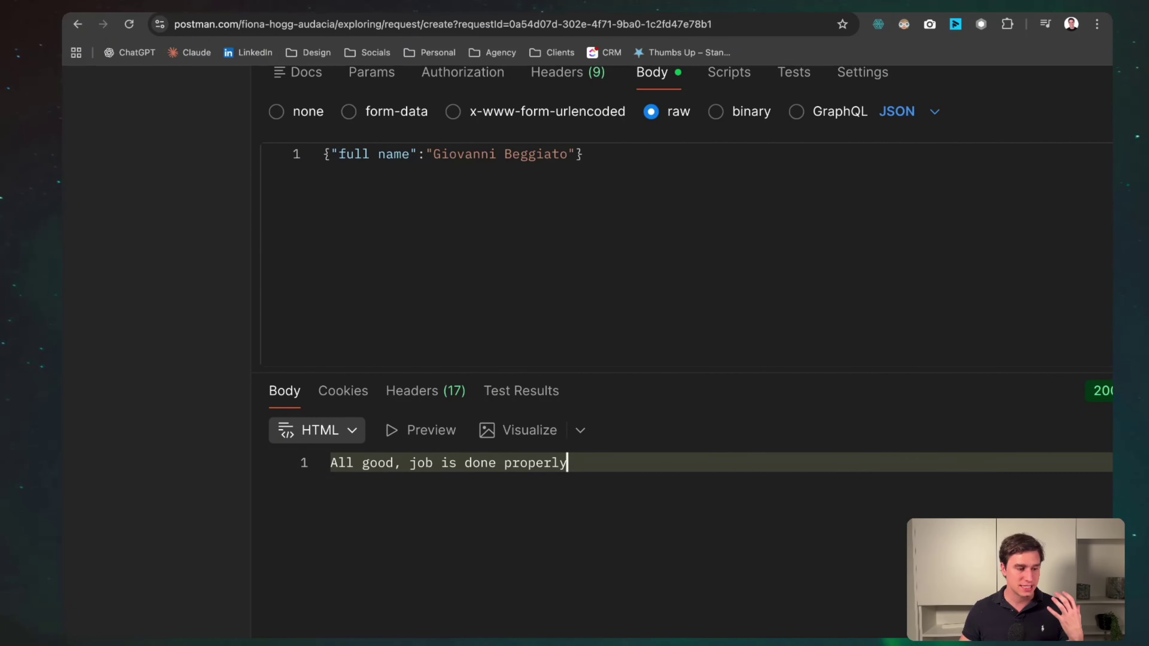
Return to n8n and compare the Respond to Webhook node's output with its response body text
key("ctrl+Tab")
double_click(696, 372)
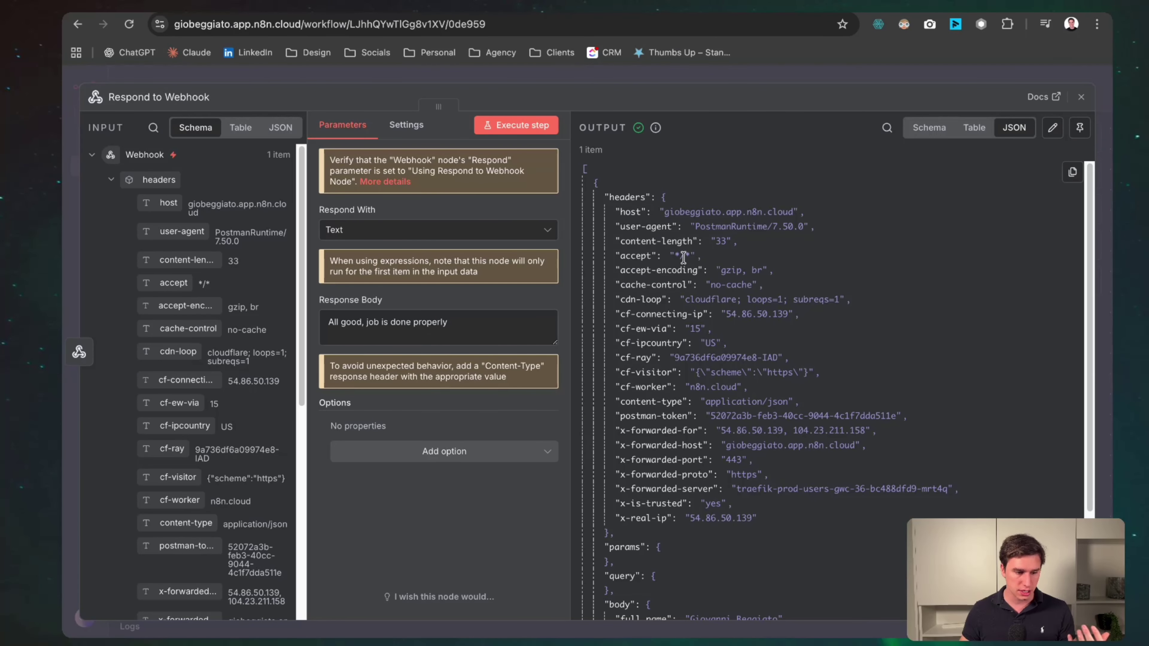
scroll(683, 257, "down", 3)
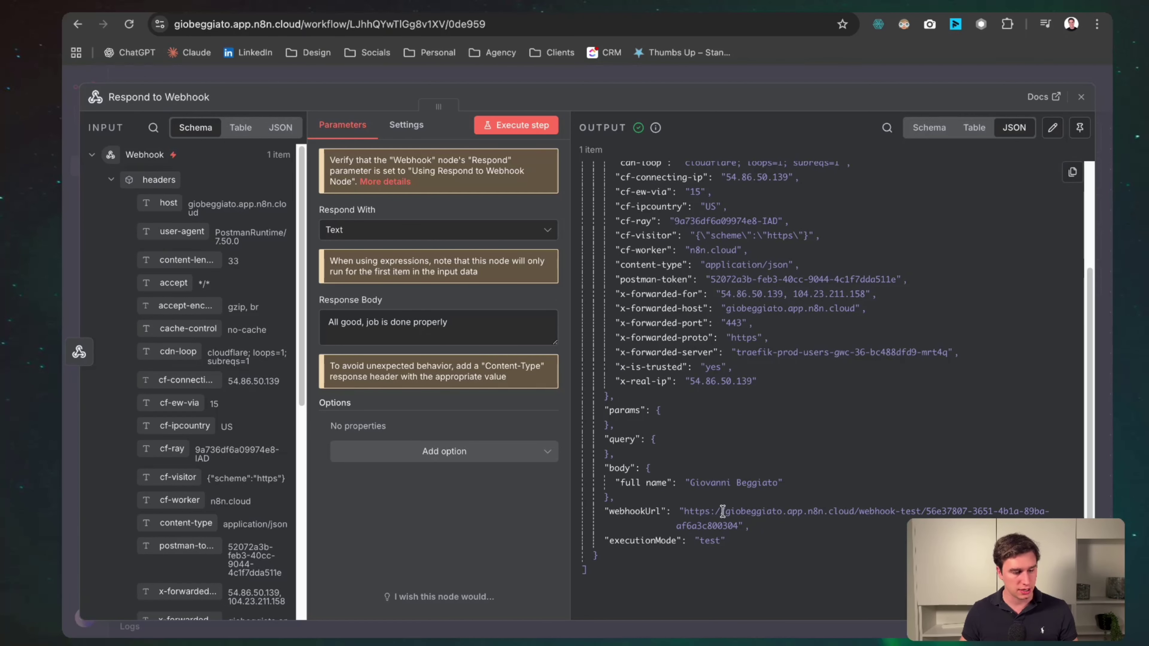
left_click_drag(446, 328, 244, 323)
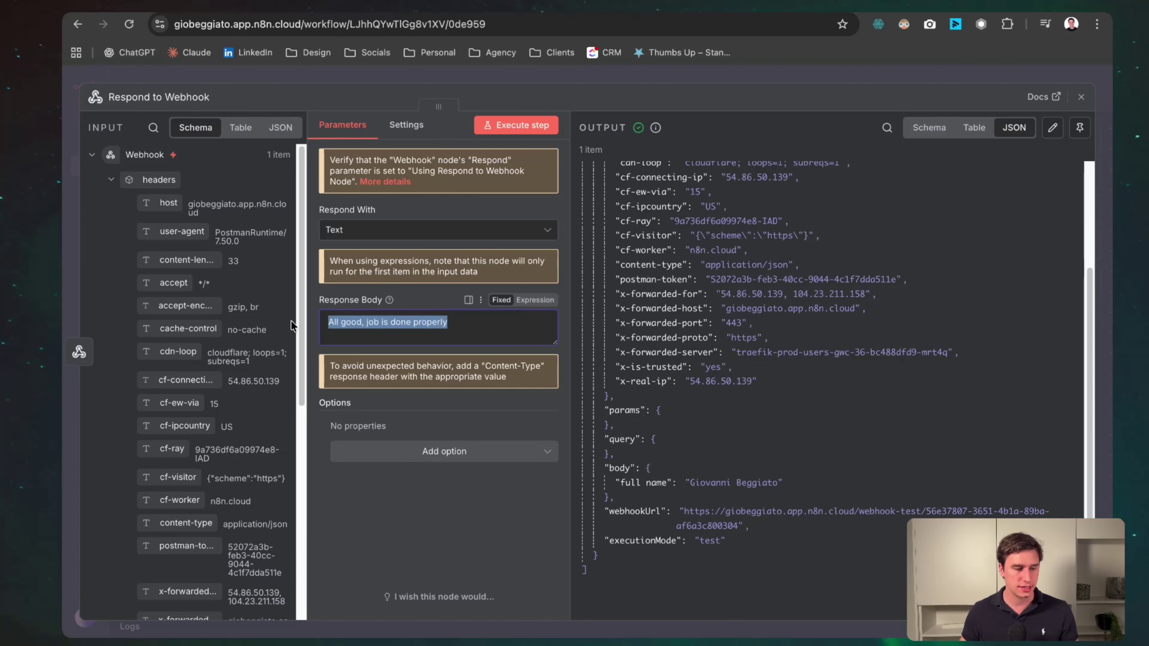
left_click(678, 83)
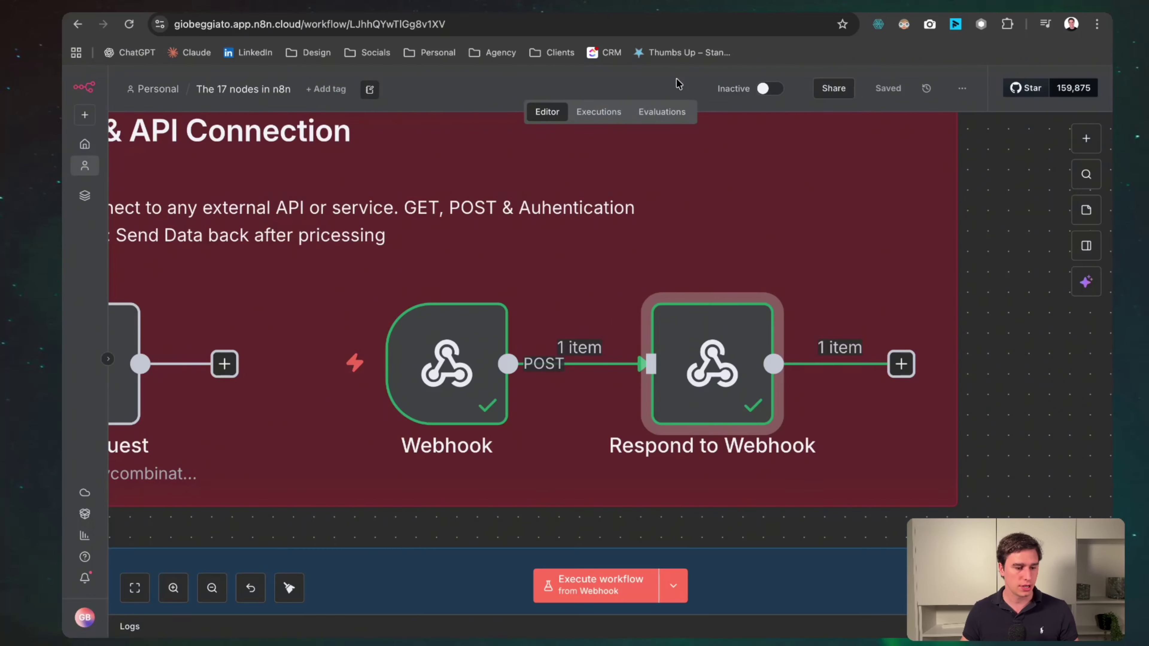
Move the manual trigger from the HTTP Request node to beside Message a model in the AI Integration section, and save the workflow
scroll(650, 317, "down", 5)
scroll(650, 317, "up", 2)
scroll(650, 317, "down", 3)
scroll(650, 317, "left", 2)
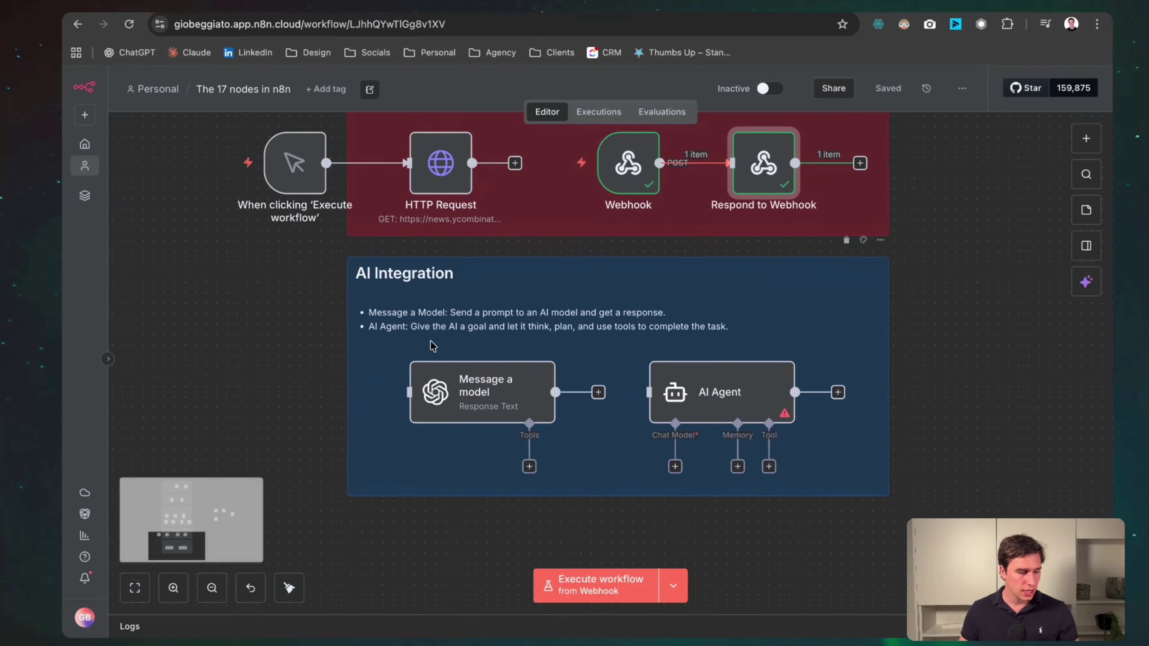
mouse_move(323, 133)
left_click_drag(340, 136, 346, 354)
scroll(686, 170, "up", 3)
scroll(686, 170, "down", 3)
scroll(686, 169, "left", 2)
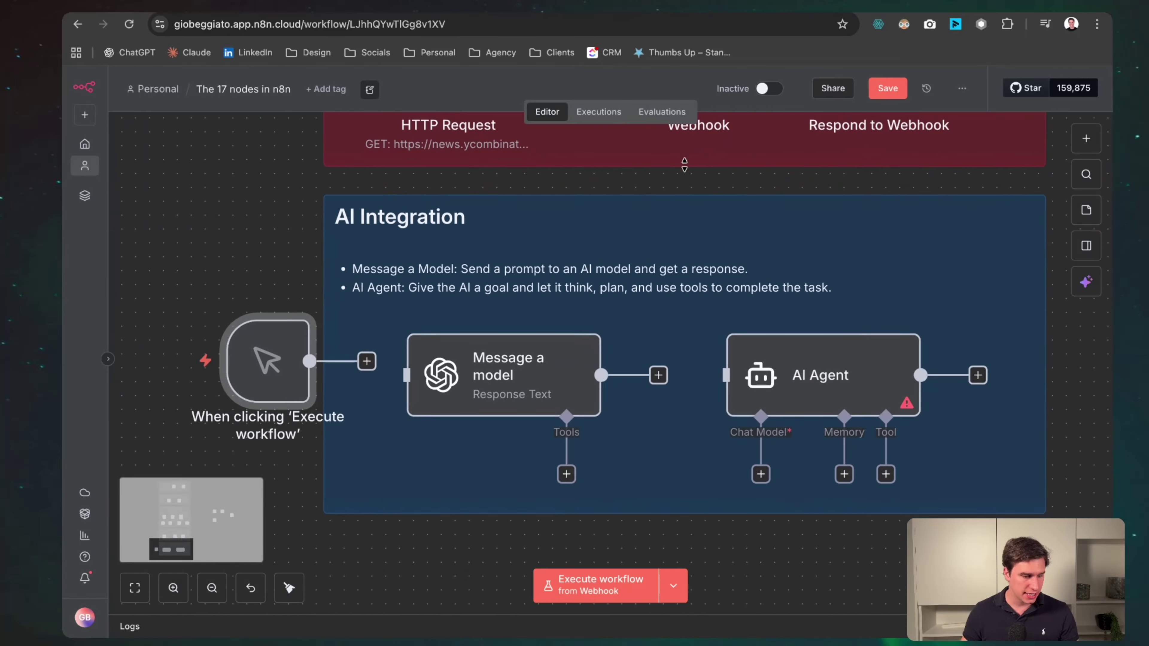
key("ctrl+s")
Connect the manual trigger to the input of the Message a model node
mouse_move(331, 293)
left_click_drag(331, 293, 346, 307)
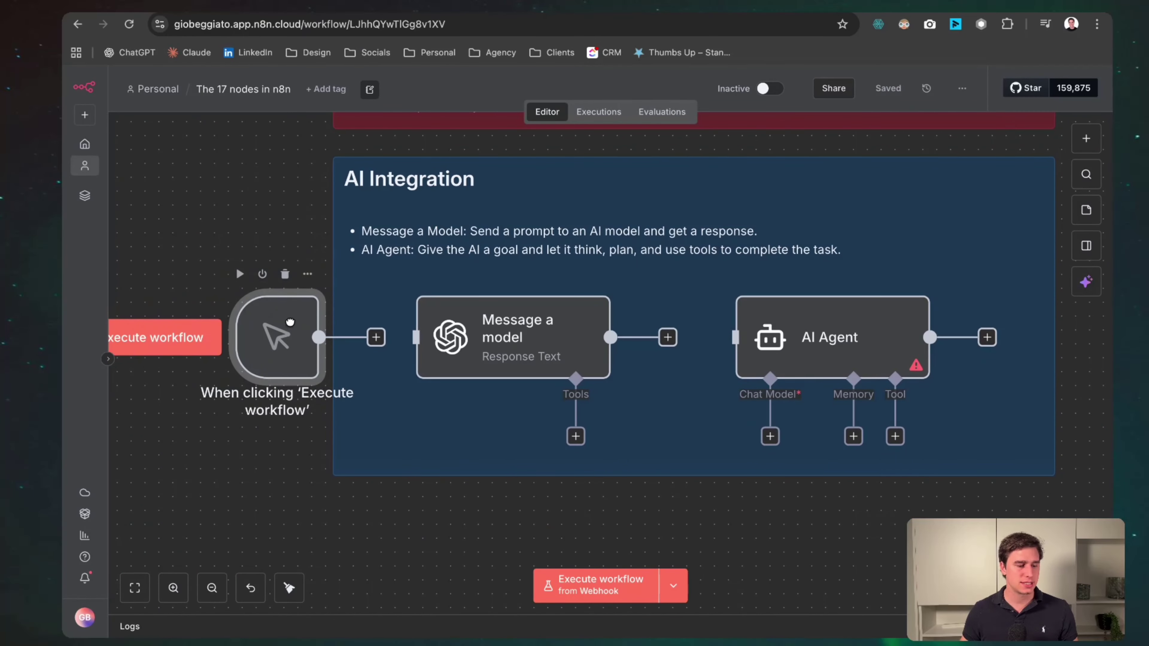
key("Return")
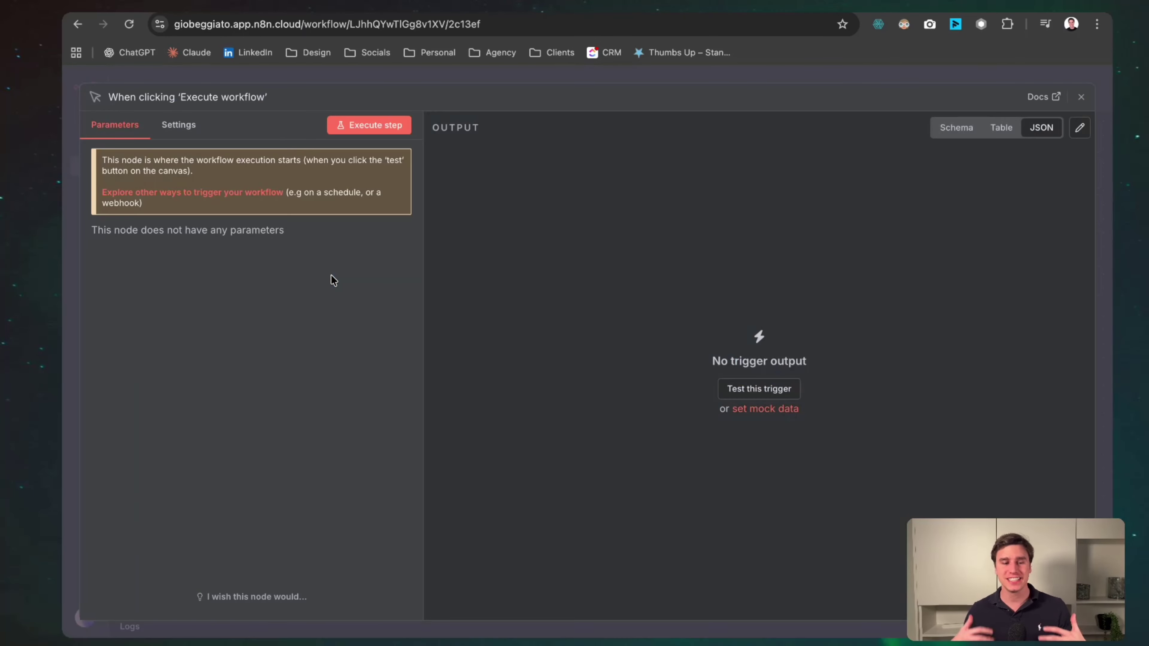
left_click(466, 83)
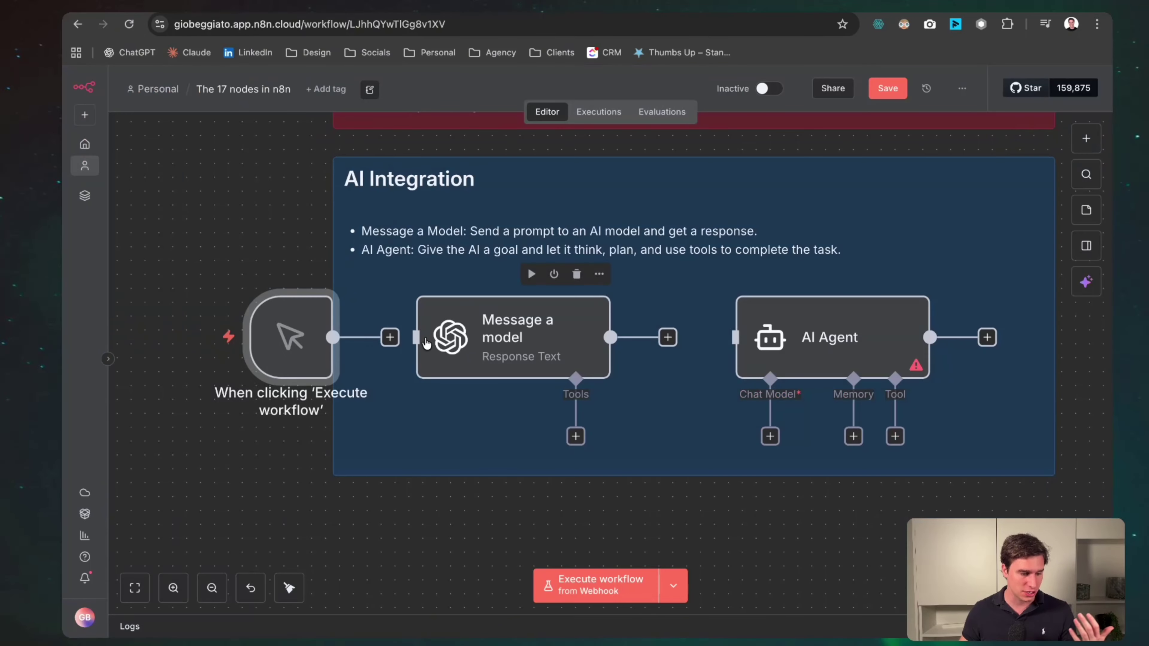
key("ctrl+z")
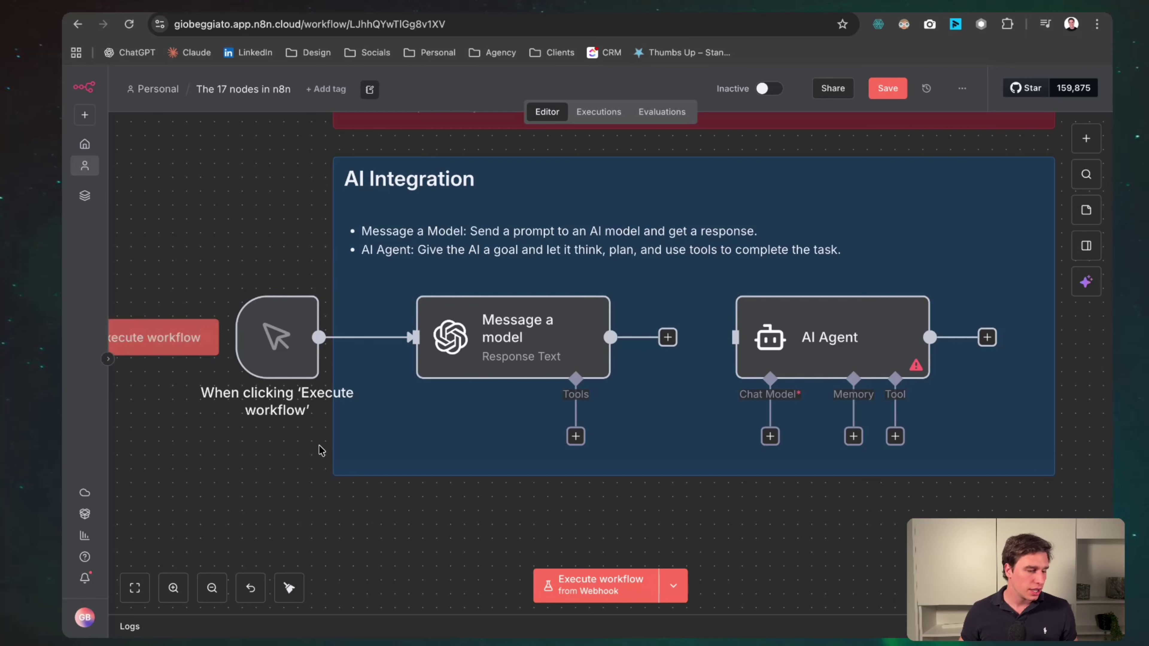
Enter the prompt "Write a linkedin post of 20 words about self improvement" in the Message a model node and execute it
double_click(487, 340)
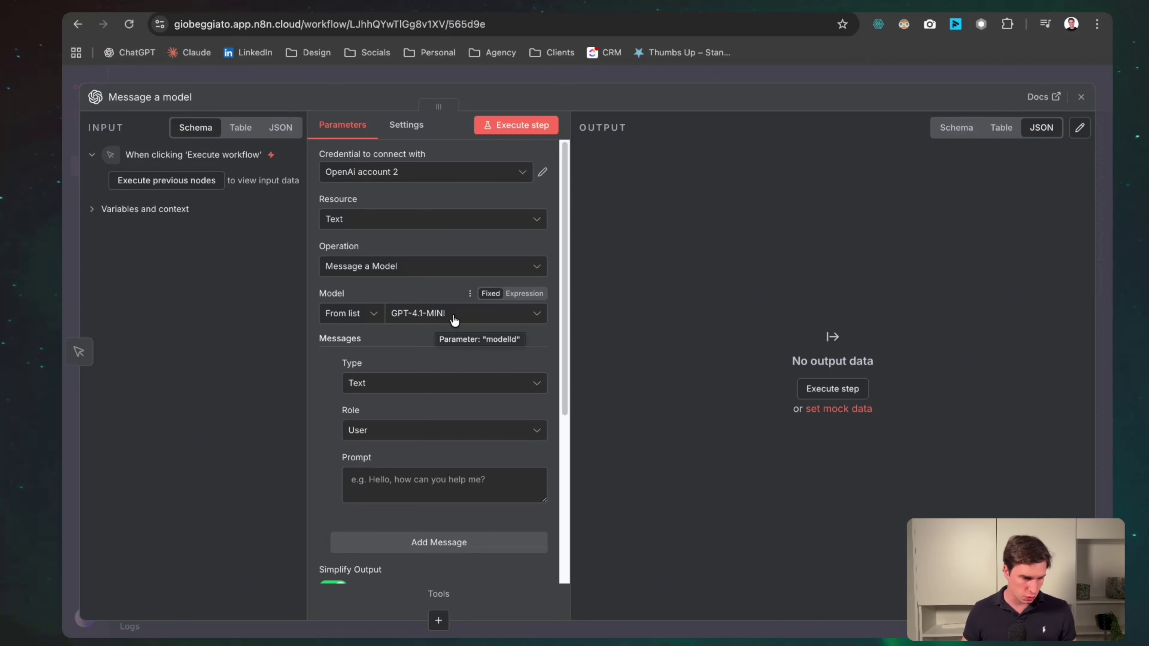
left_click(374, 484)
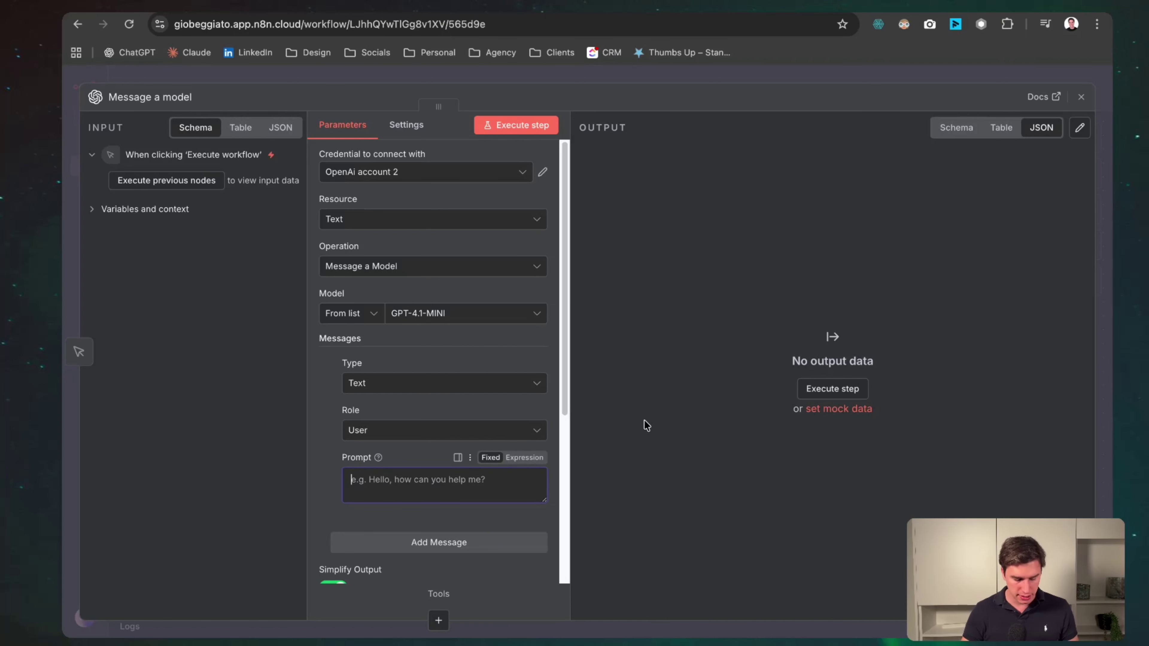
type("W")
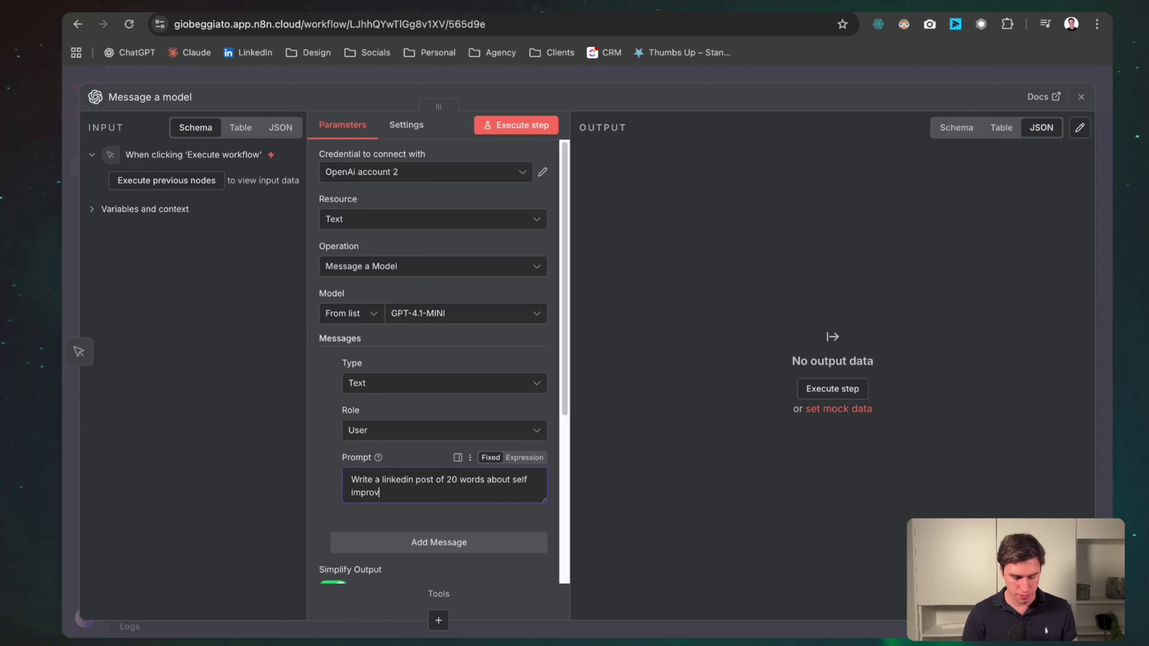
left_click(524, 126)
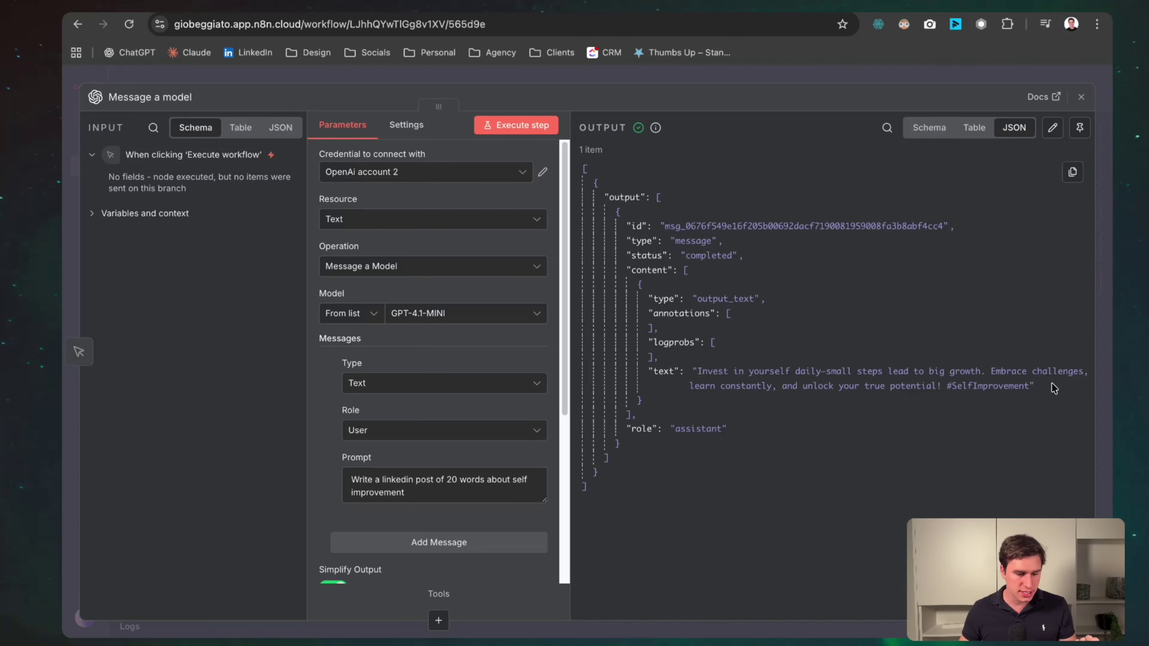
Examine the generated post text in the Message a model node's output, and return to the canvas
left_click_drag(1054, 389, 691, 371)
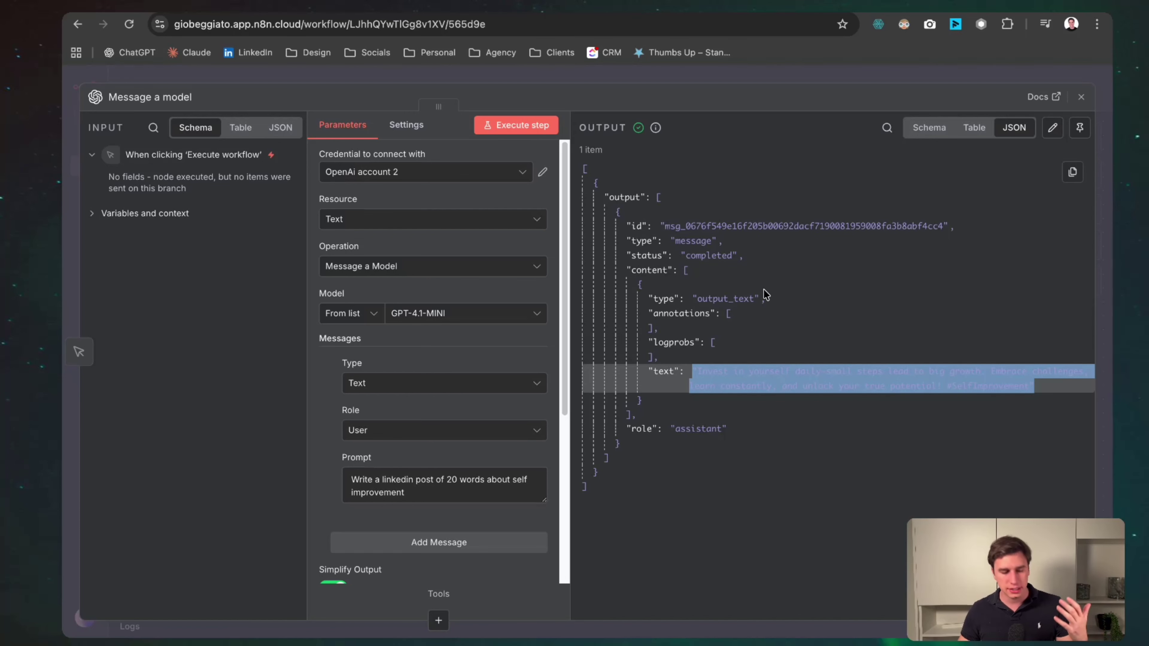
left_click(743, 370)
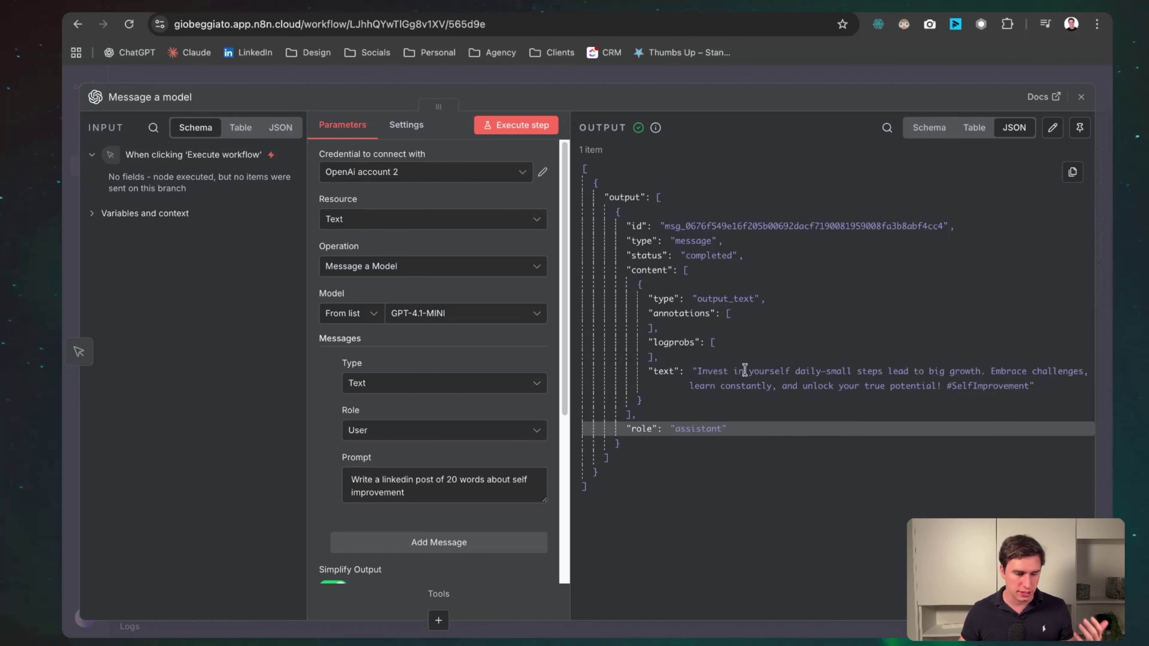
left_click(678, 81)
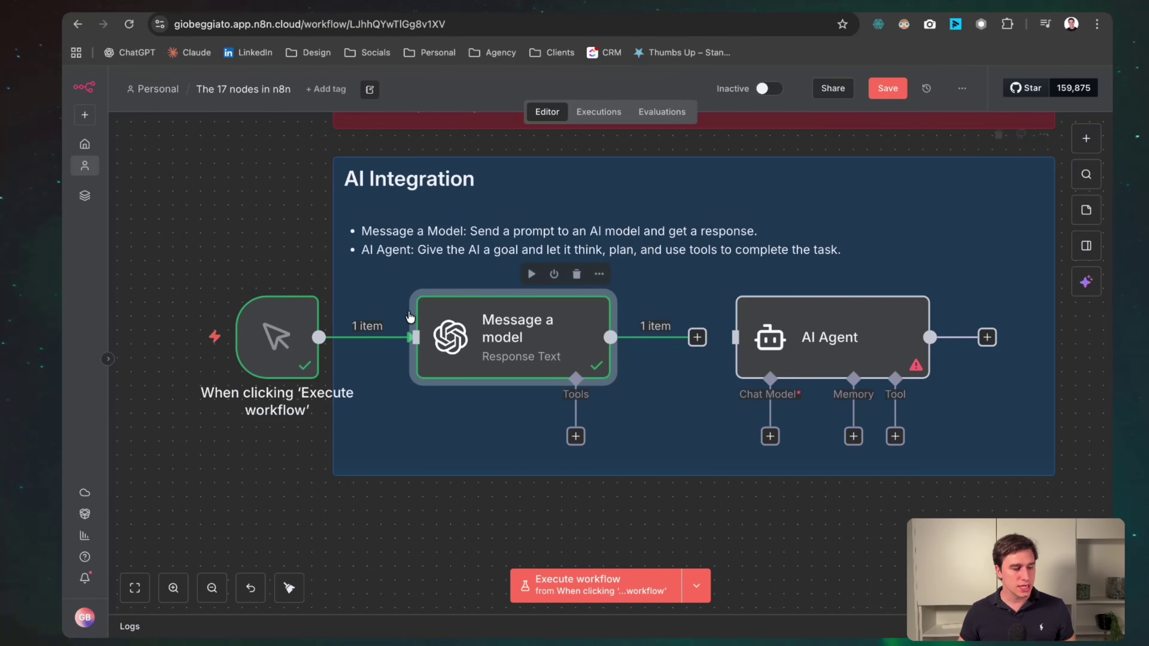
Disconnect the manual trigger from Message a model and place it in front of the AI Agent node, moving that node farther away
mouse_move(384, 337)
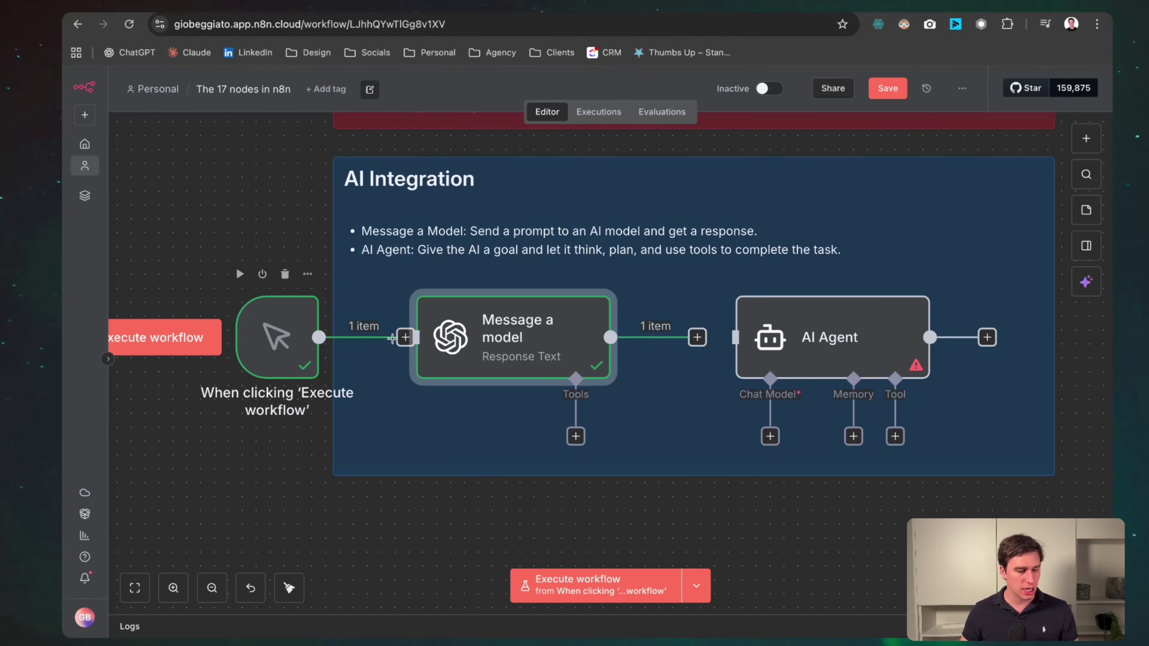
scroll(405, 359, "right", 2)
scroll(406, 360, "right", 5)
left_click_drag(681, 335, 850, 332)
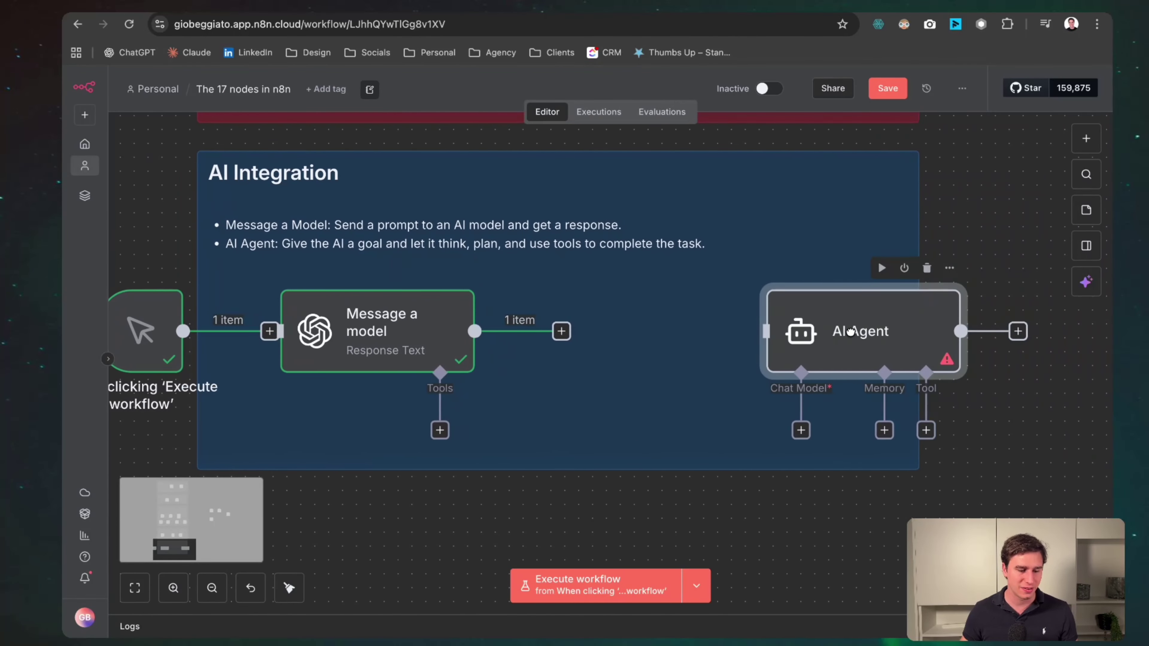
left_click_drag(162, 330, 656, 330)
left_click_drag(872, 340, 927, 340)
scroll(918, 341, "right", 8)
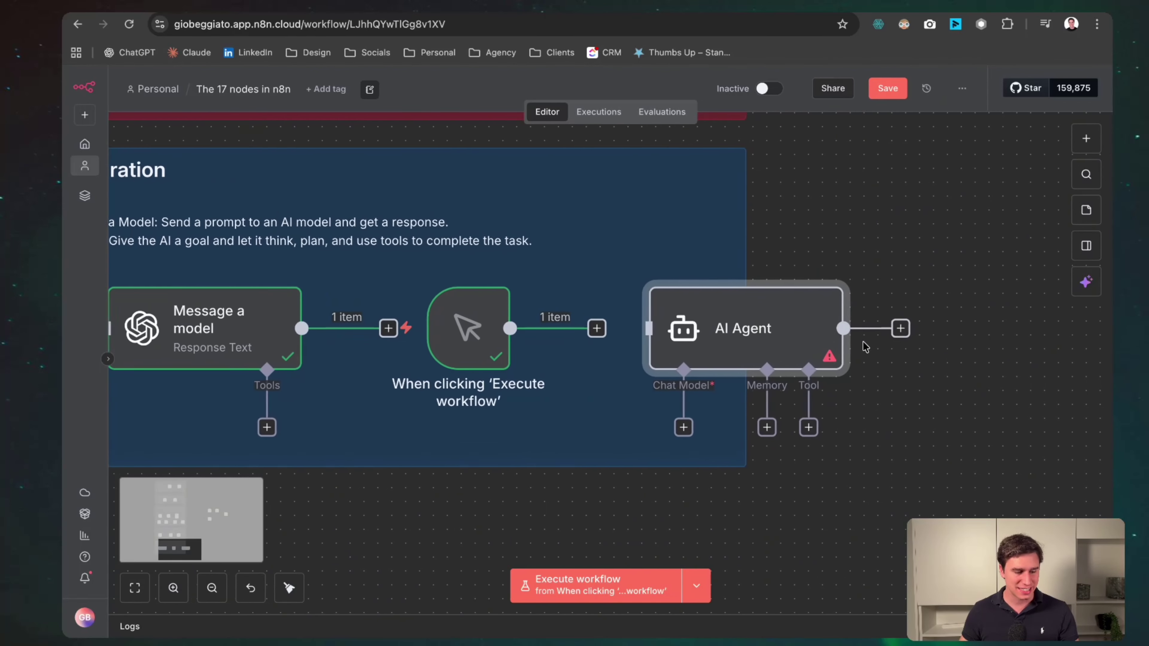
left_click_drag(448, 337, 506, 337)
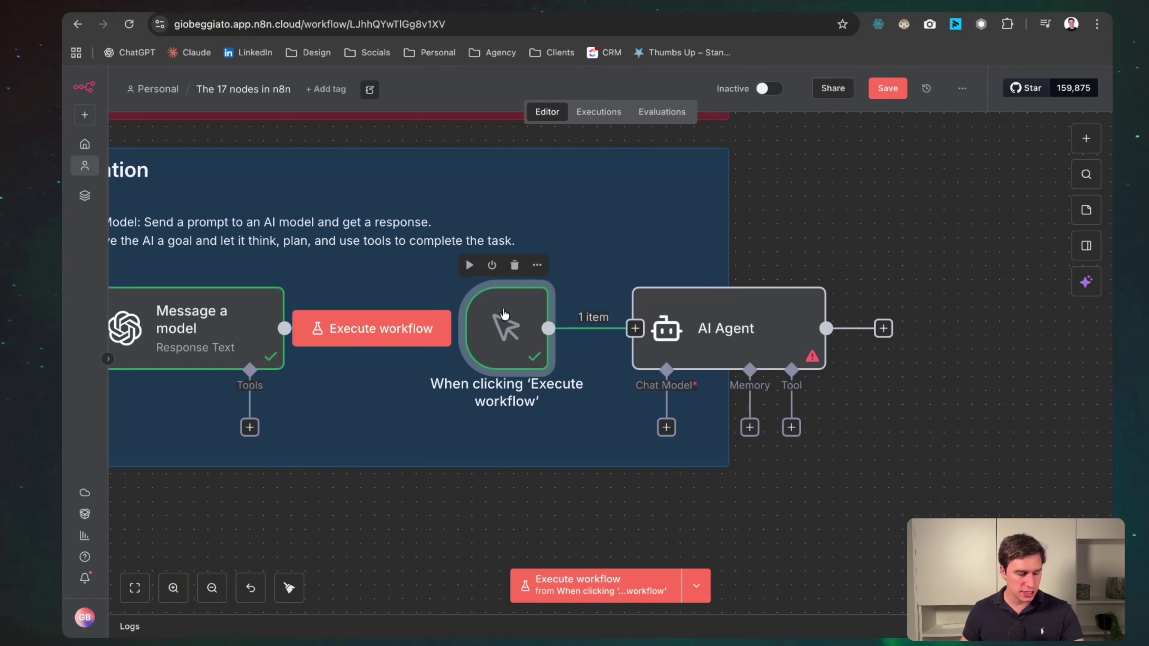
Delete the manual trigger beside the AI Agent node and add a Chat Trigger in its place
key("Delete")
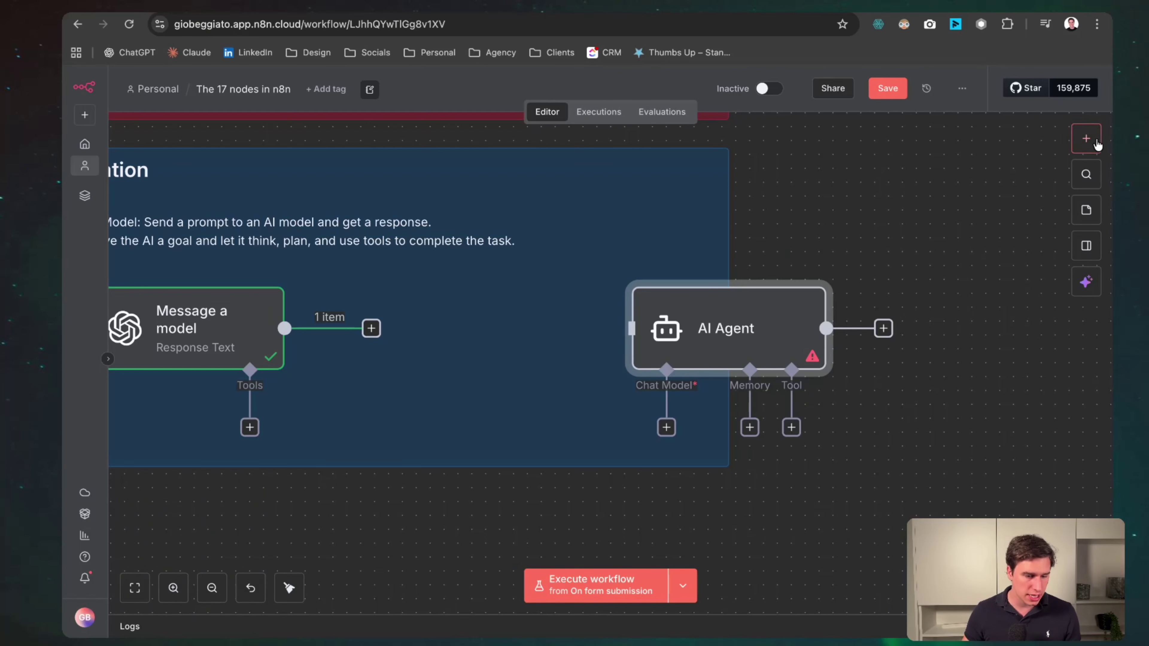
left_click(1085, 137)
type("chat")
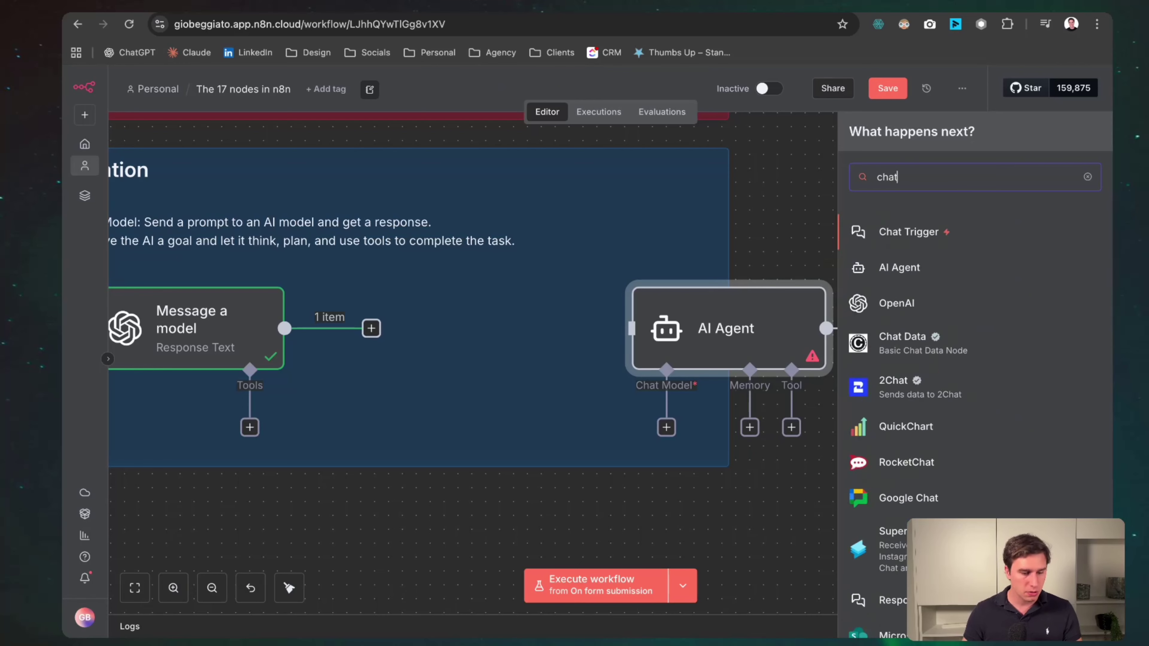
left_click(909, 232)
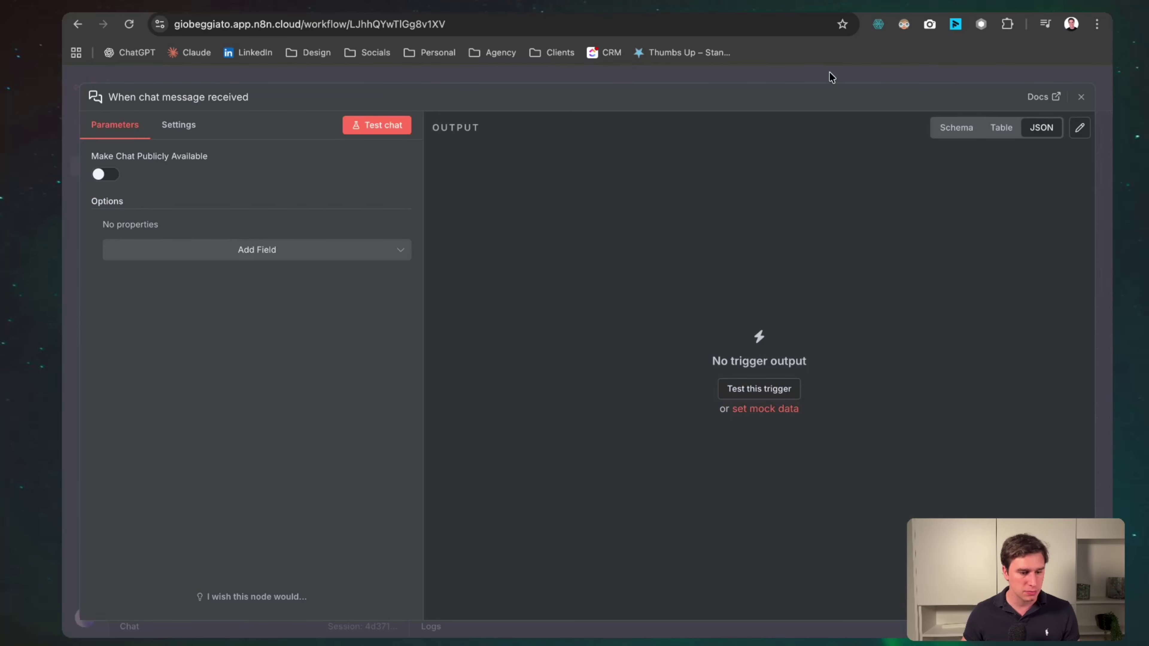
Return from the Chat Trigger's settings to the canvas and move the AI Agent node farther from the trigger
left_click(830, 76)
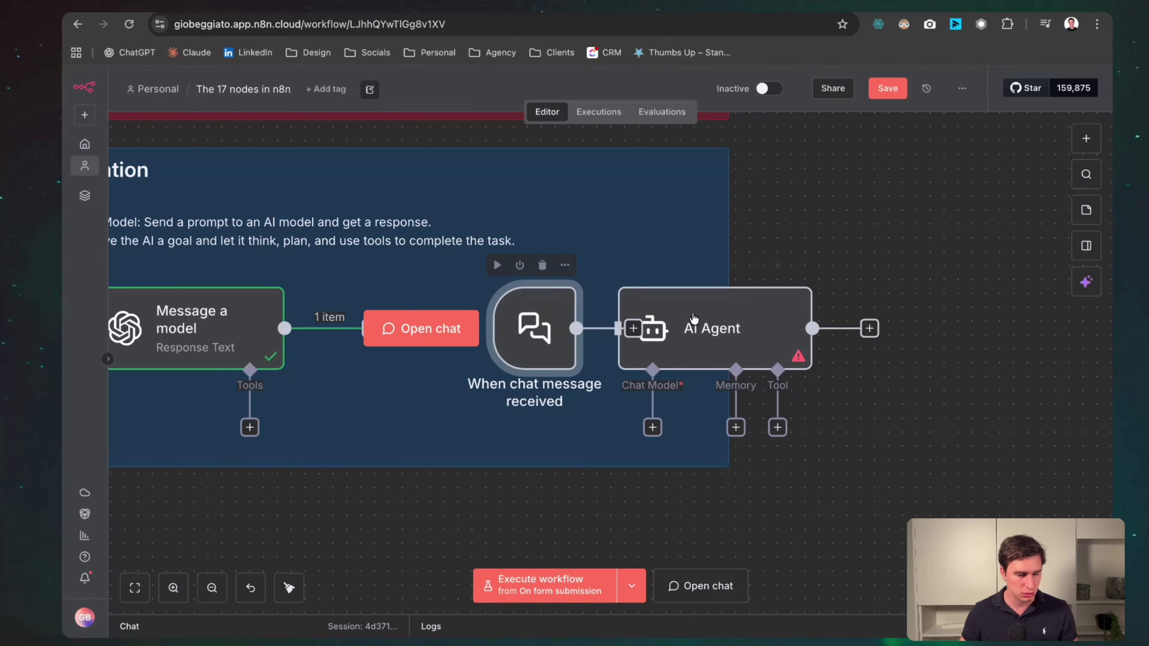
left_click_drag(709, 329, 751, 328)
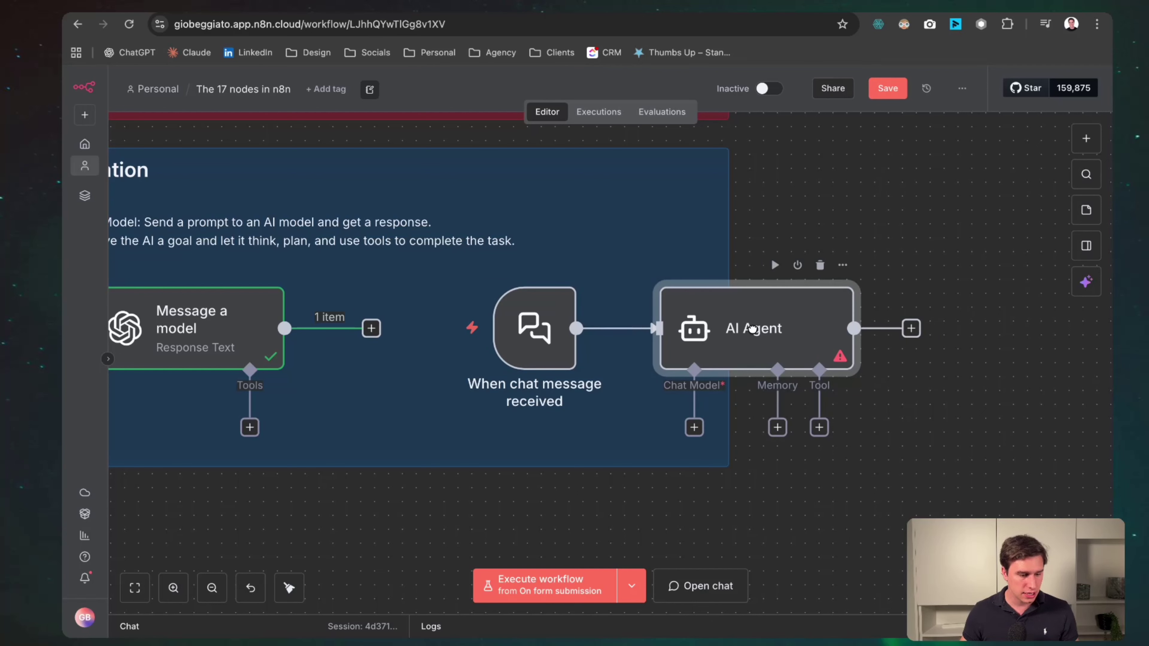
mouse_move(549, 339)
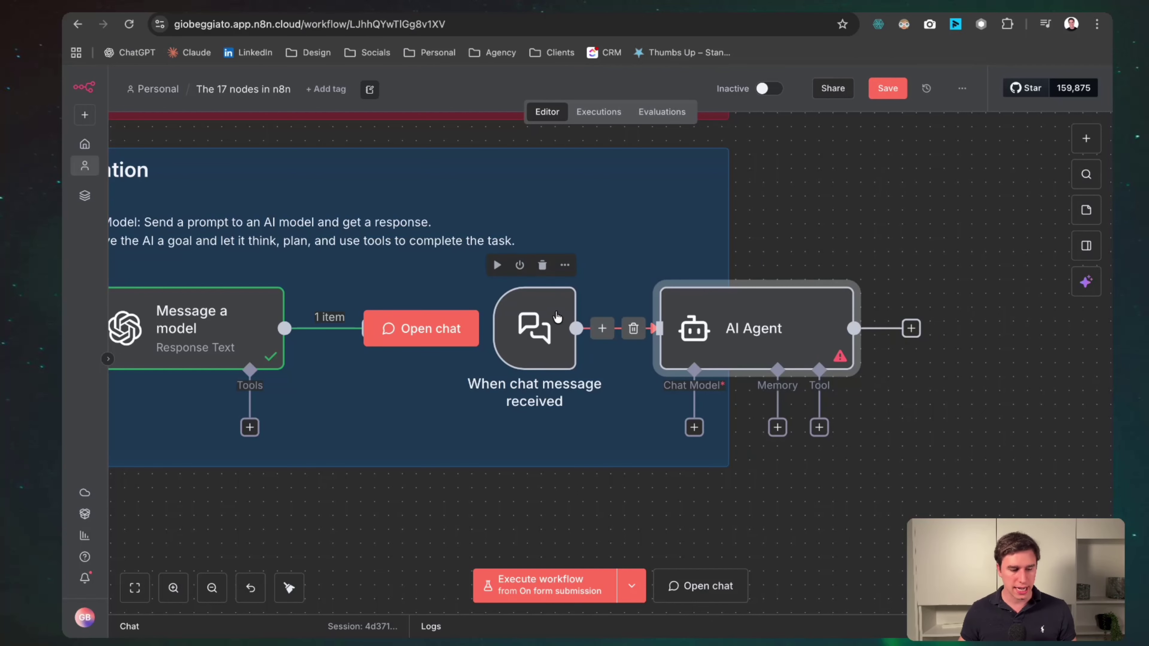
Attach an OpenAI Chat Model to the AI Agent's Chat Model connection, keeping its default settings
left_click(694, 427)
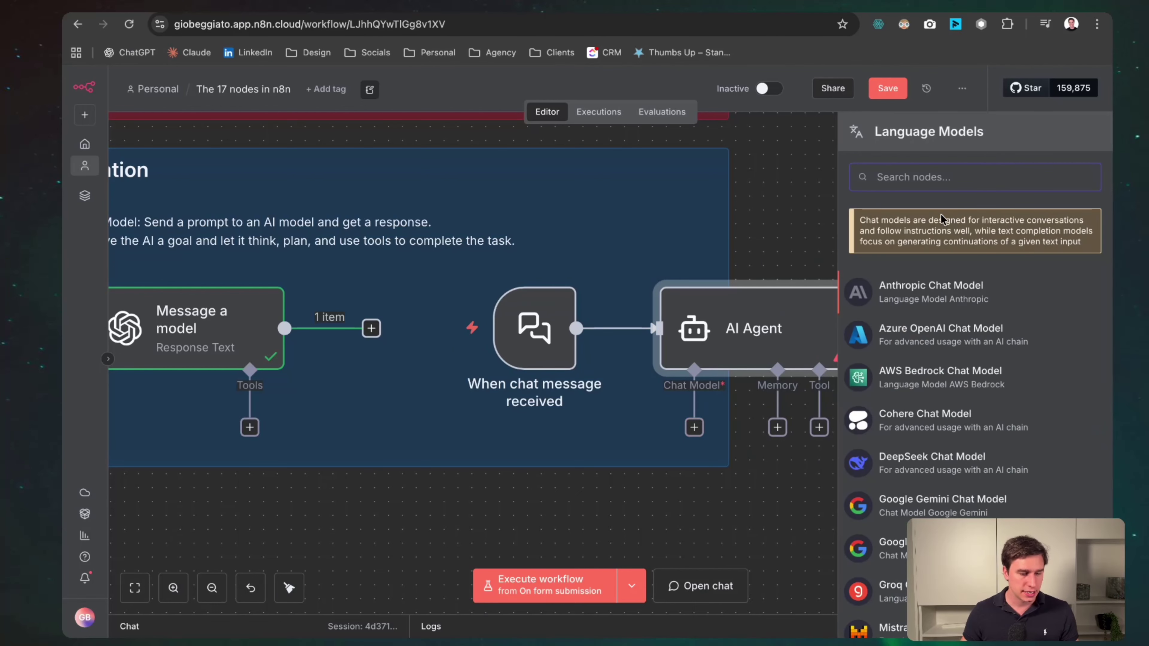
type("open")
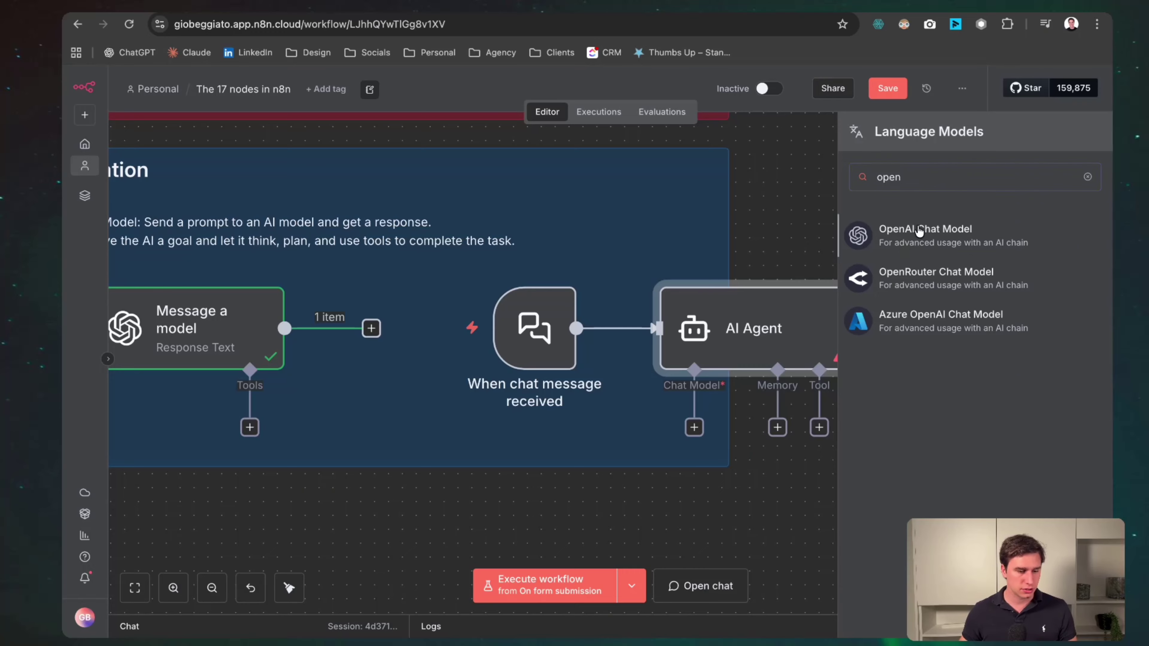
left_click(918, 230)
key("Escape")
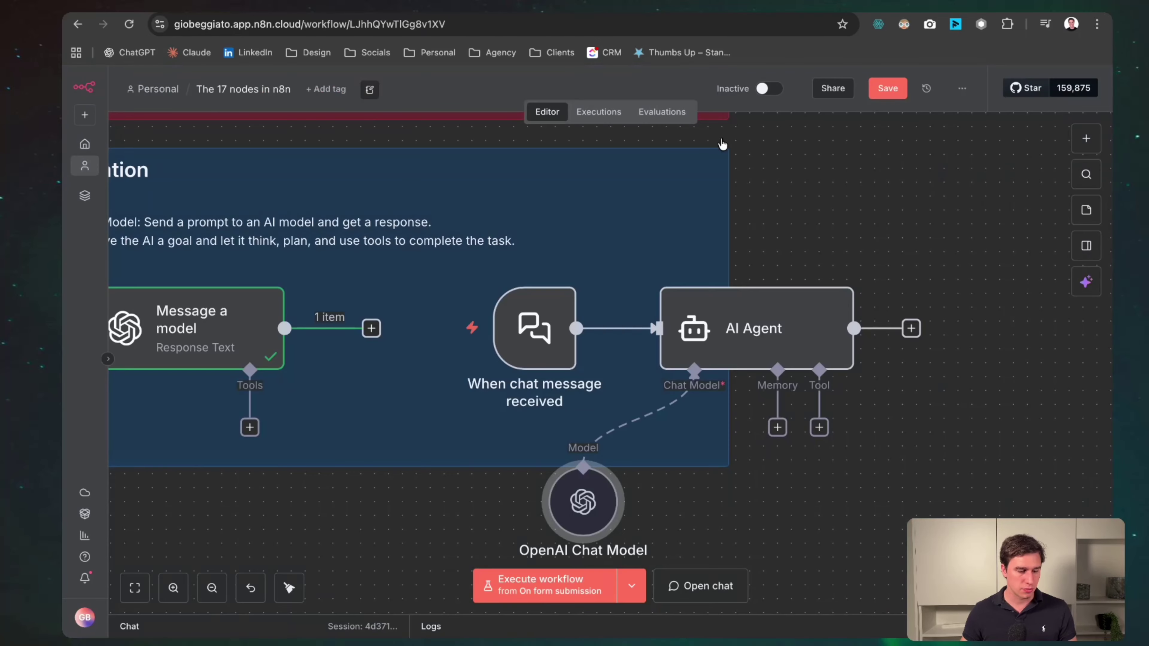
Attach Simple Memory to the AI Agent's Memory connection with its default settings, and save the workflow
left_click(777, 427)
left_click(910, 254)
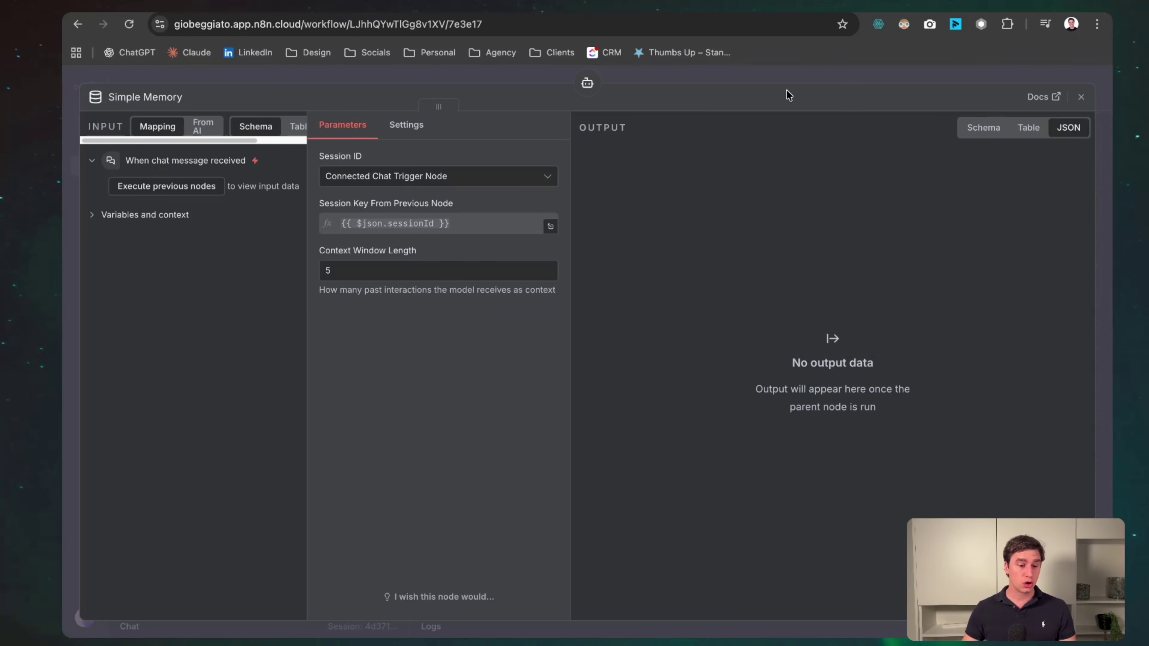
left_click(789, 75)
left_click(882, 91)
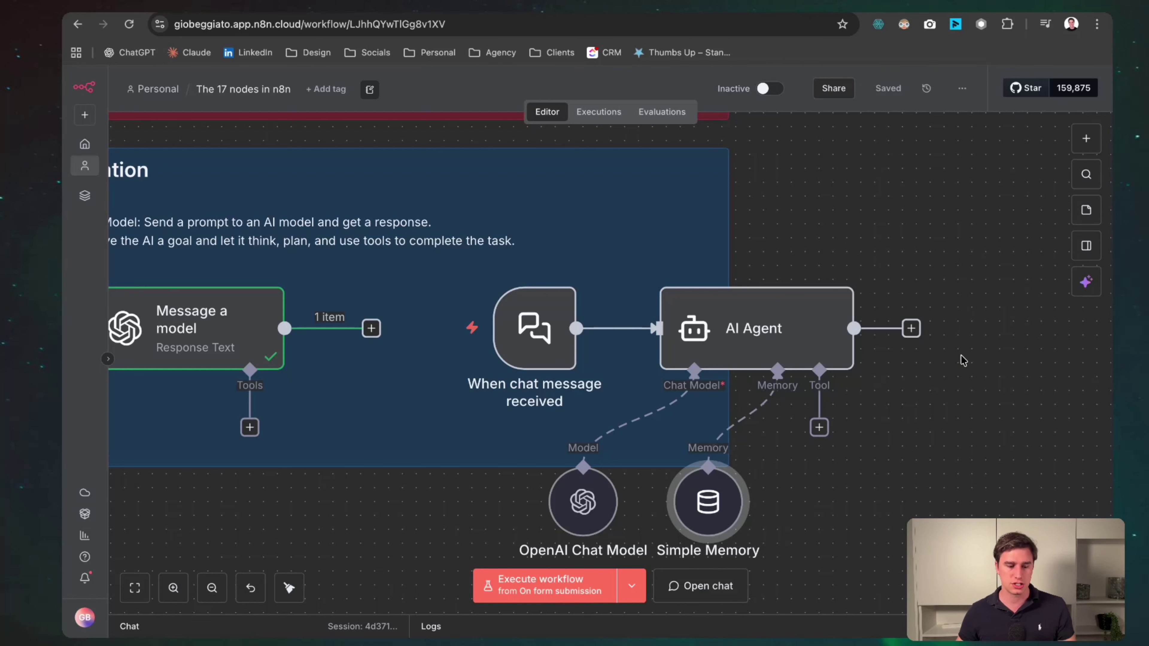
Add a Gmail Tool for sending messages to the AI Agent and move its node away from Simple Memory
scroll(872, 441, "right", 4)
scroll(872, 442, "down", 2)
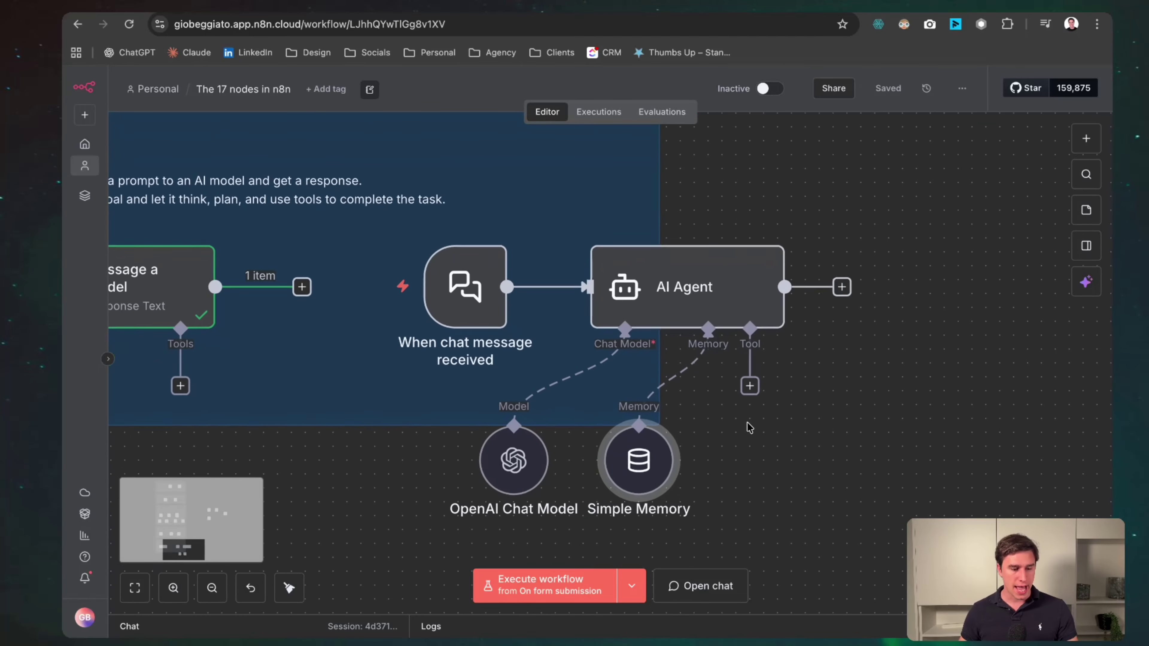
left_click(721, 376)
type("gmai")
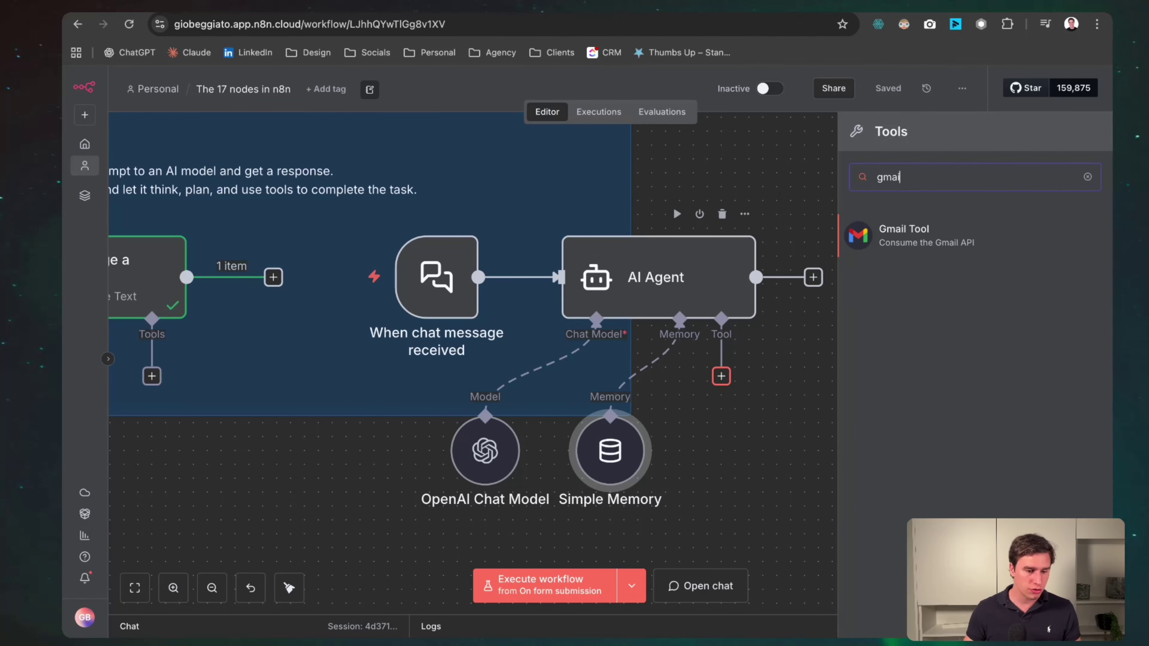
left_click(907, 242)
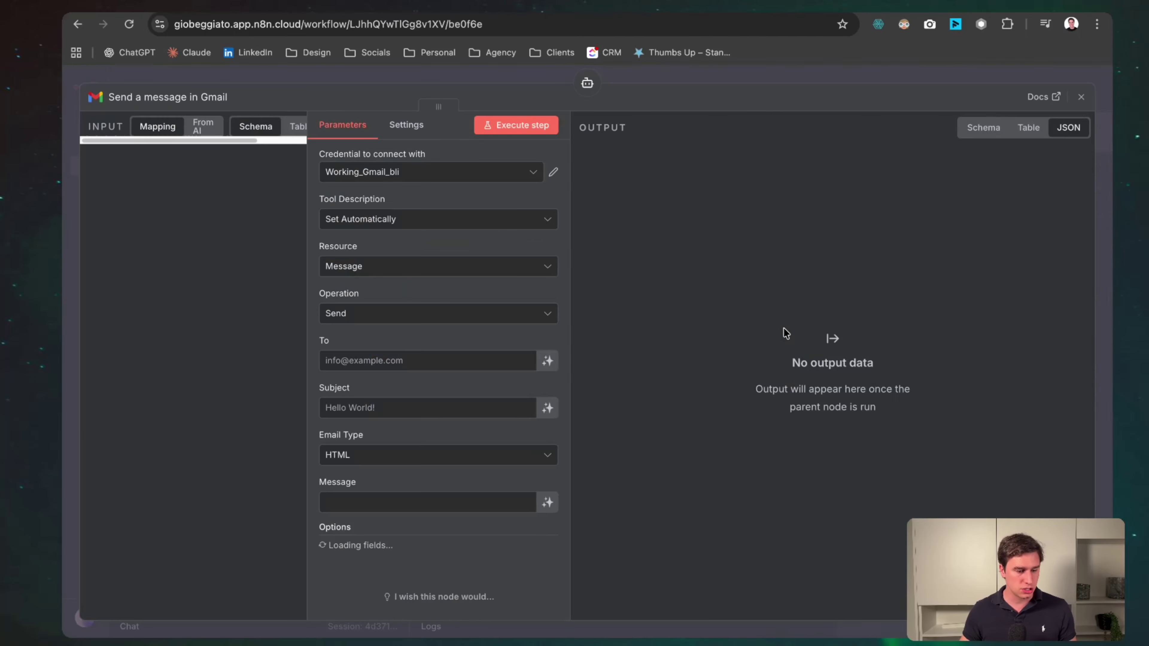
key("Escape")
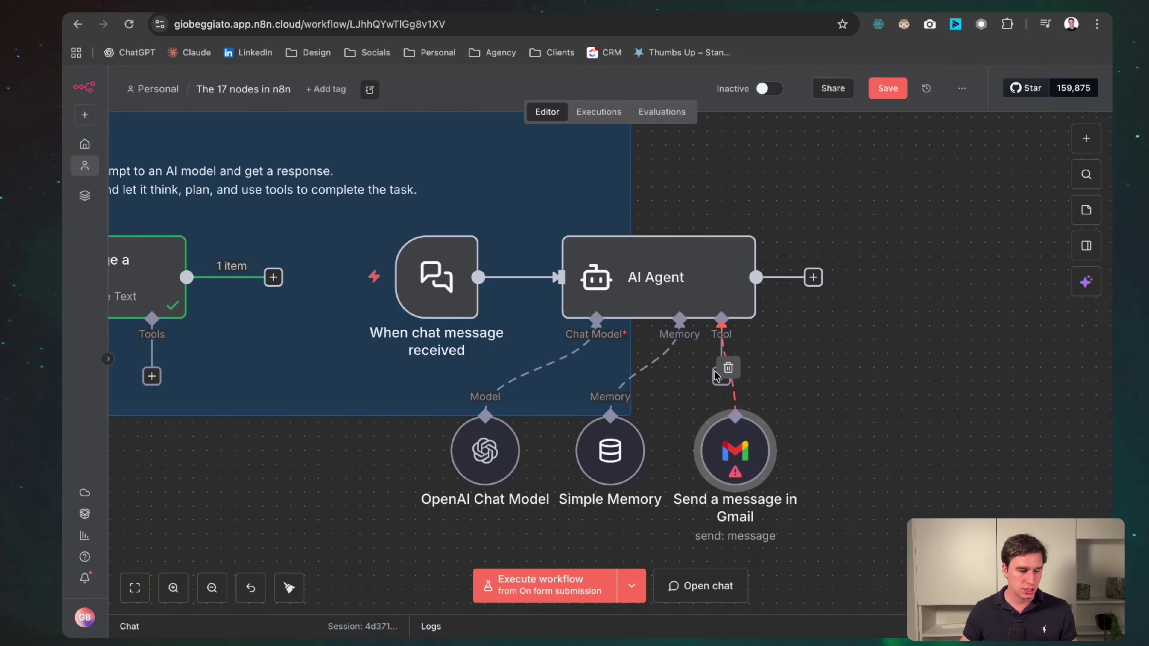
left_click_drag(735, 450, 888, 410)
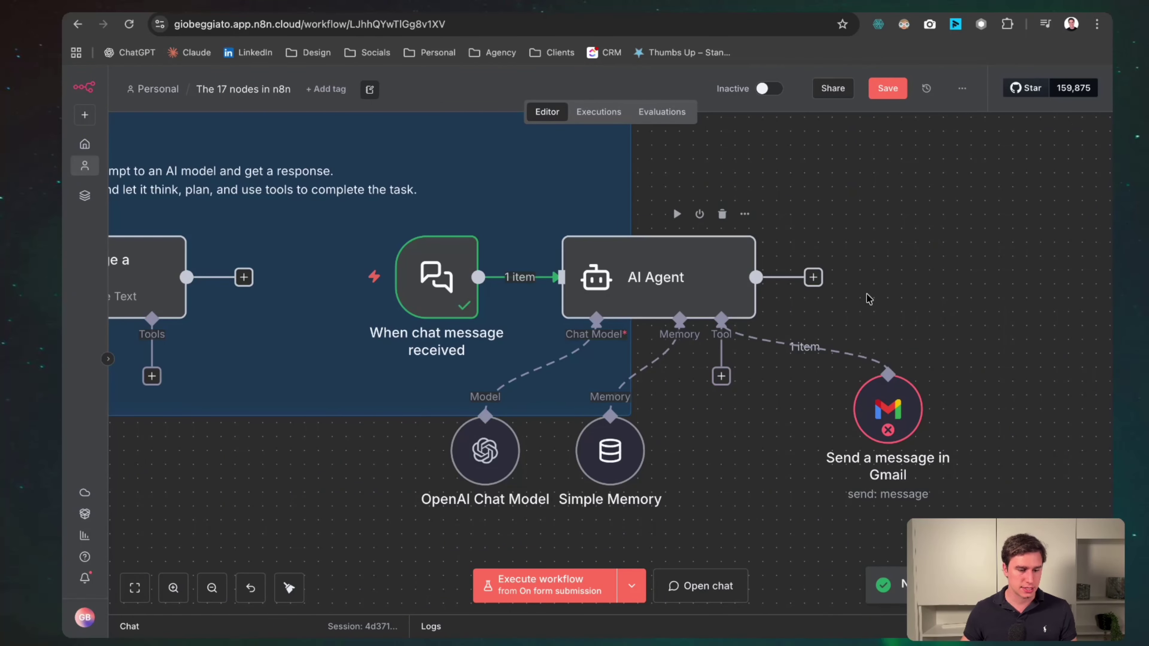
Add a Google Sheets Tool for getting rows to the AI Agent and place it above the Gmail tool
left_click(805, 346)
type("shee")
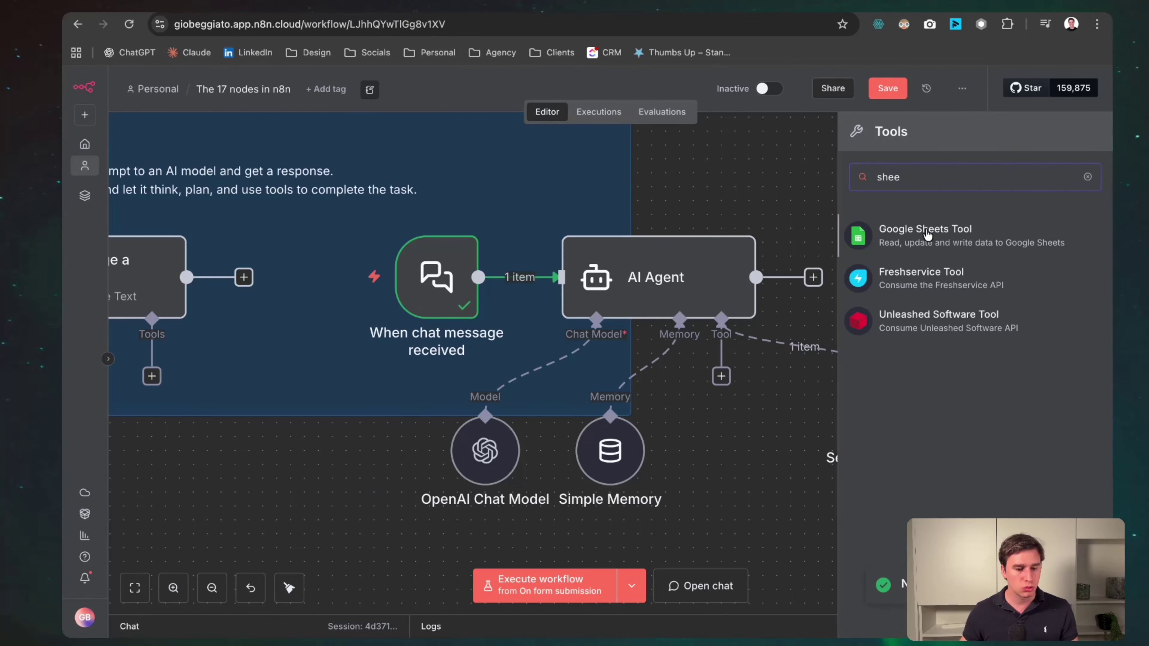
key("Return")
left_click(739, 80)
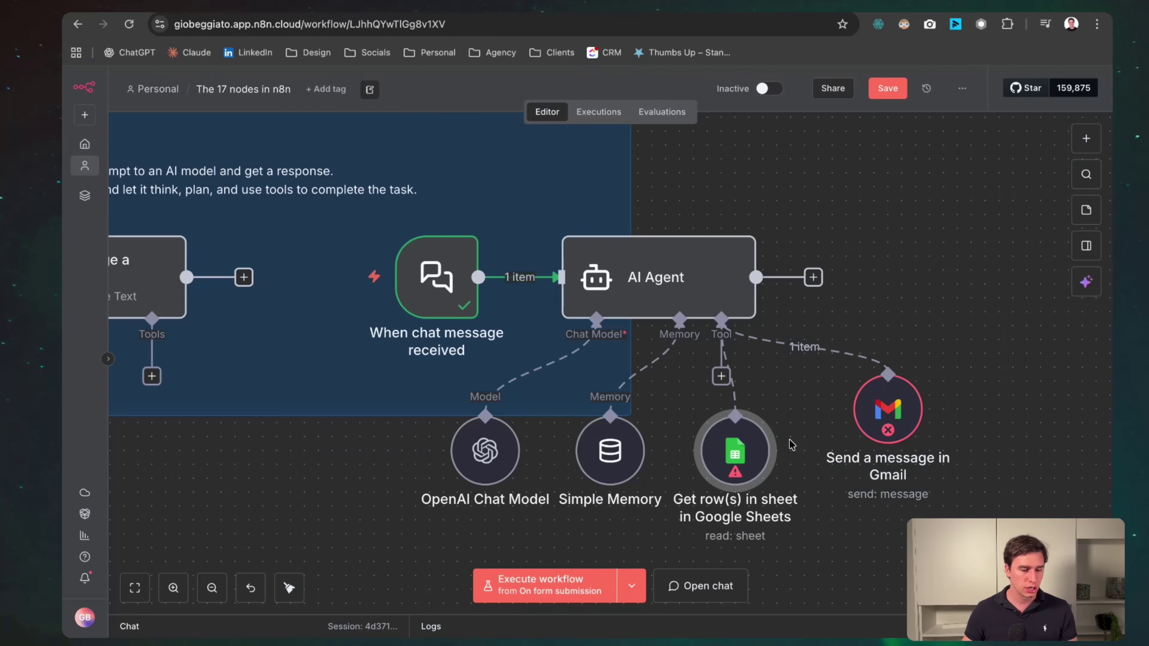
left_click_drag(737, 459, 943, 299)
Add a Google Calendar Tool for creating events to the AI Agent, and save the workflow
left_click(722, 378)
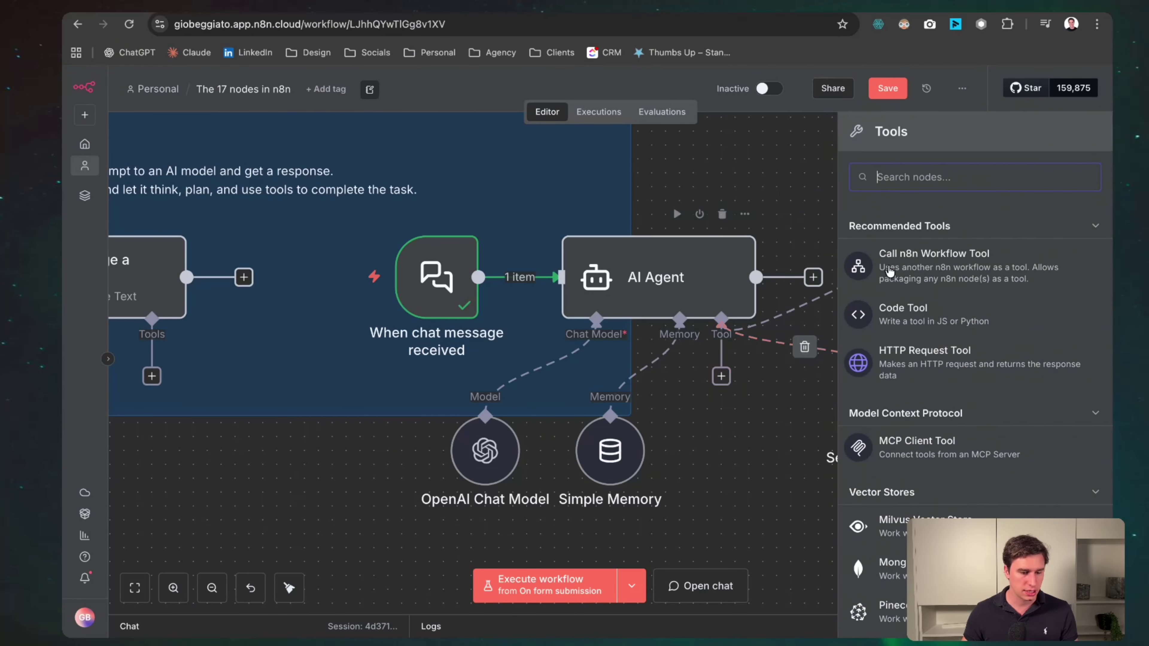
type("cale")
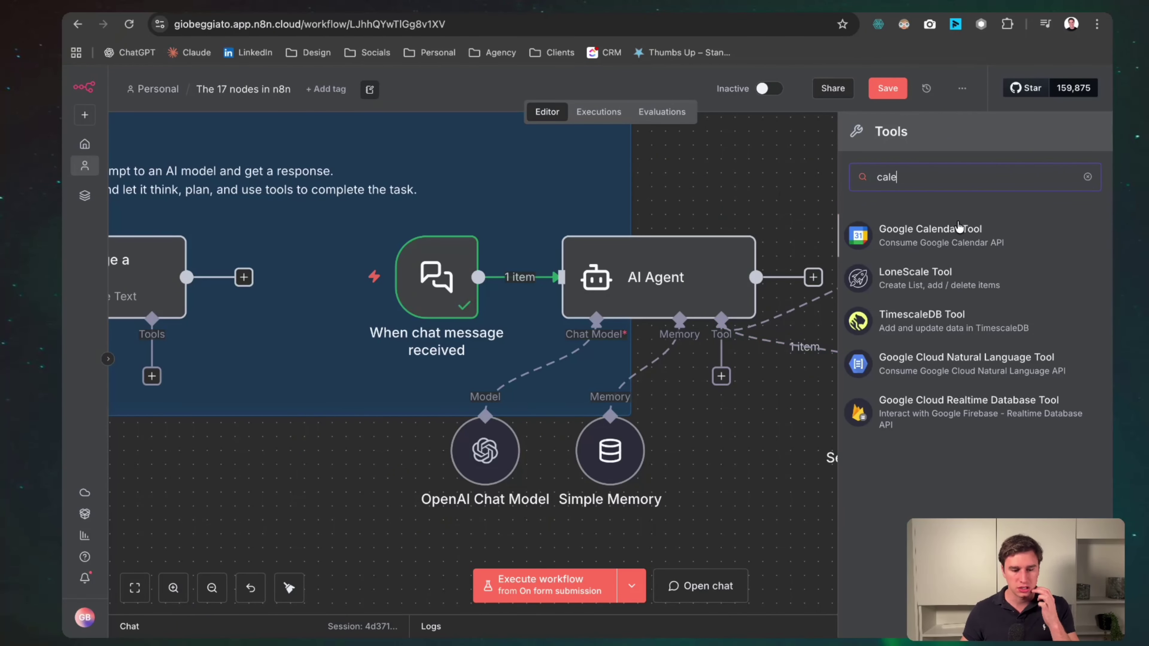
key("Return")
left_click(725, 83)
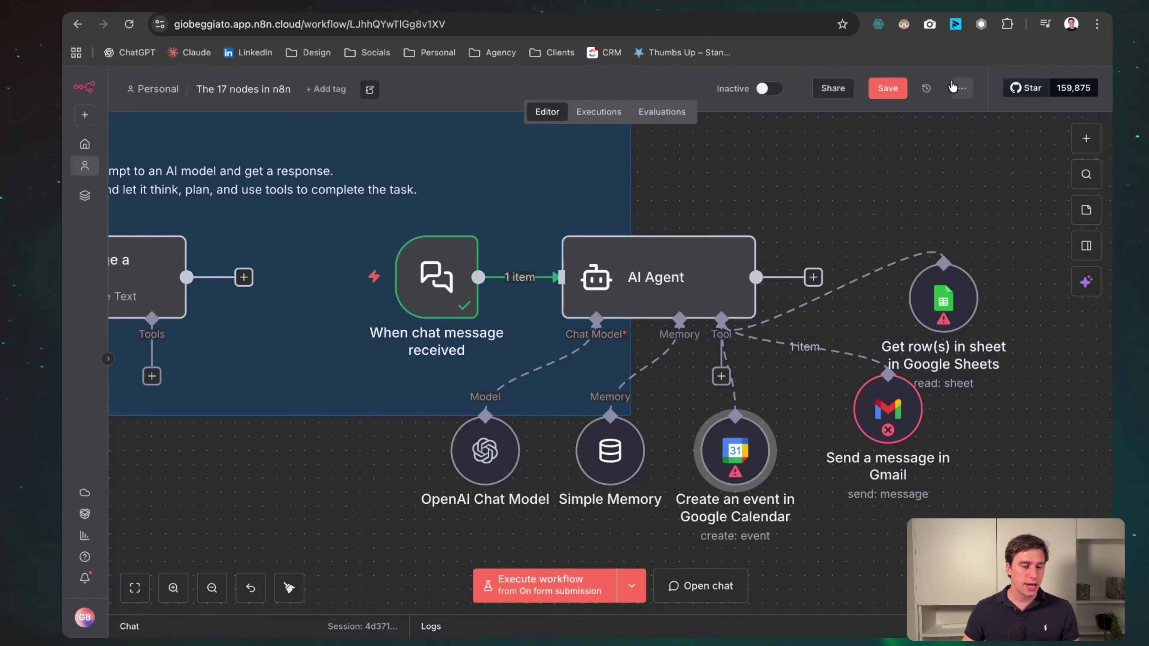
left_click(885, 87)
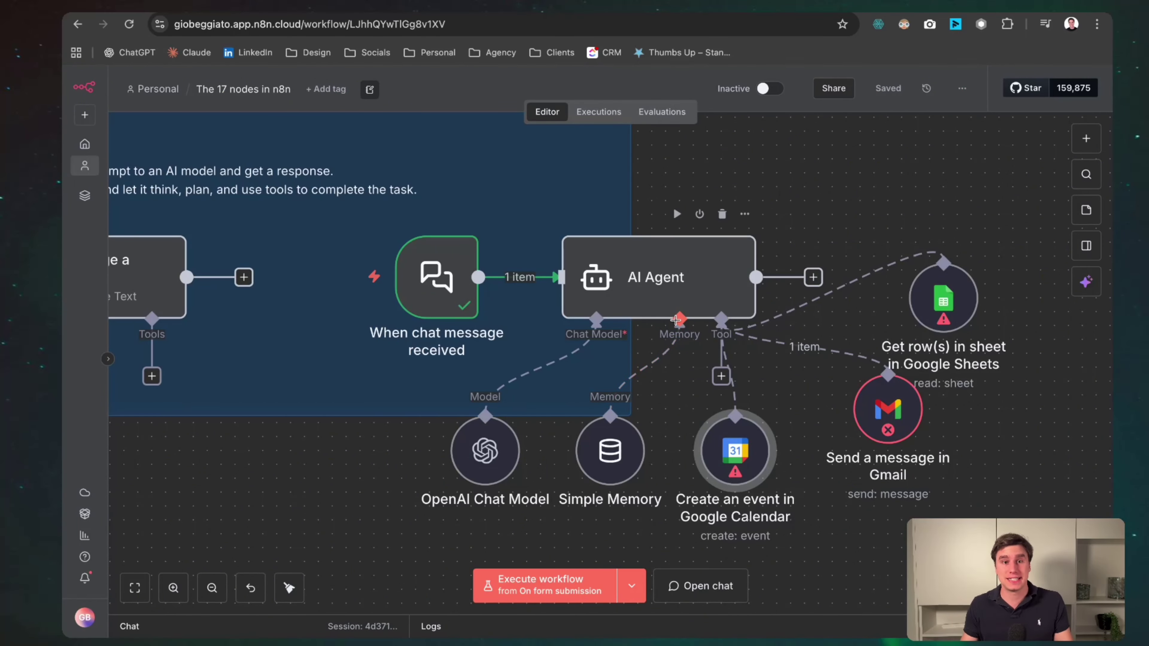
Send the chat message "Hello how are you sir?" to the AI Agent and examine its reply
key("ctrl+Return")
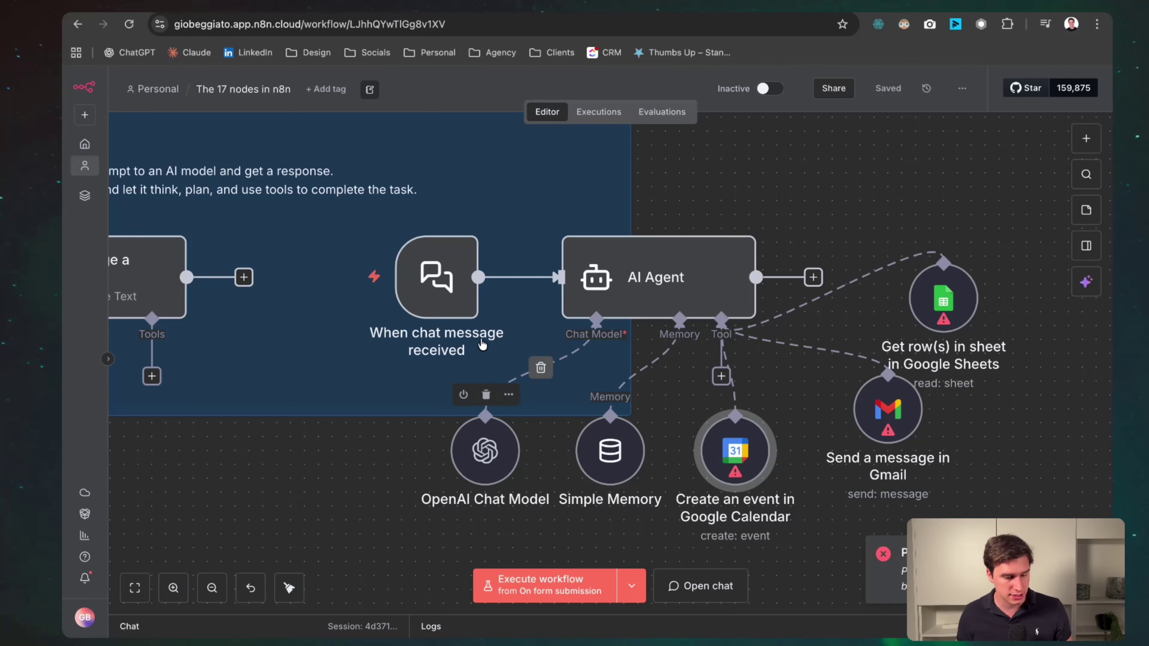
left_click(333, 276)
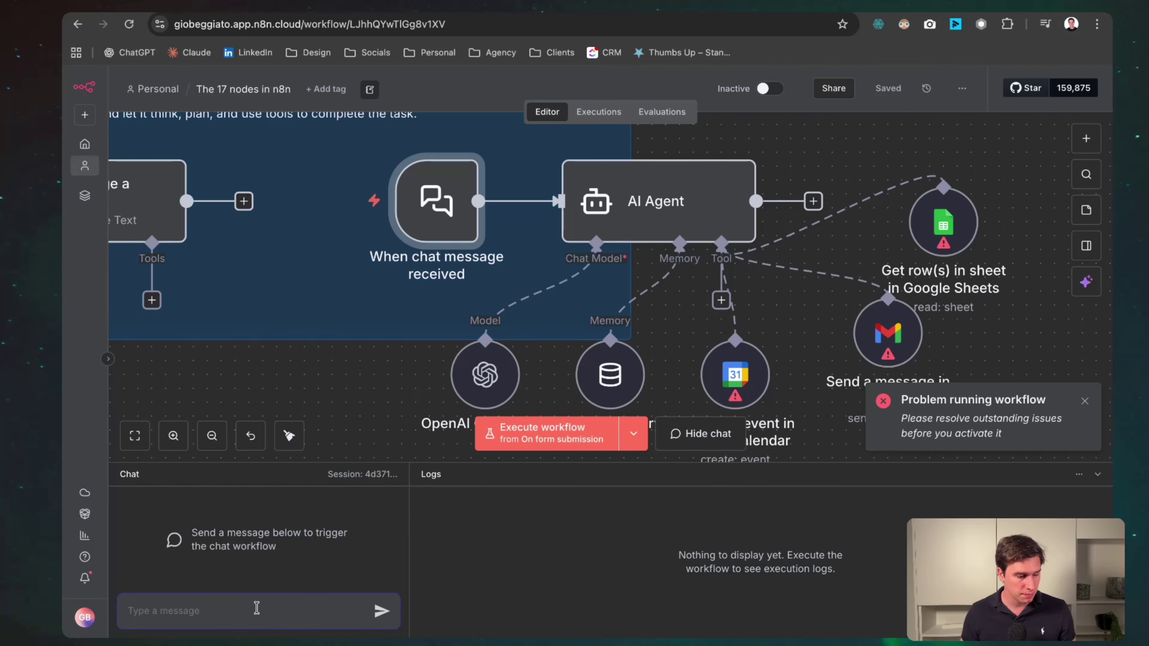
type("He")
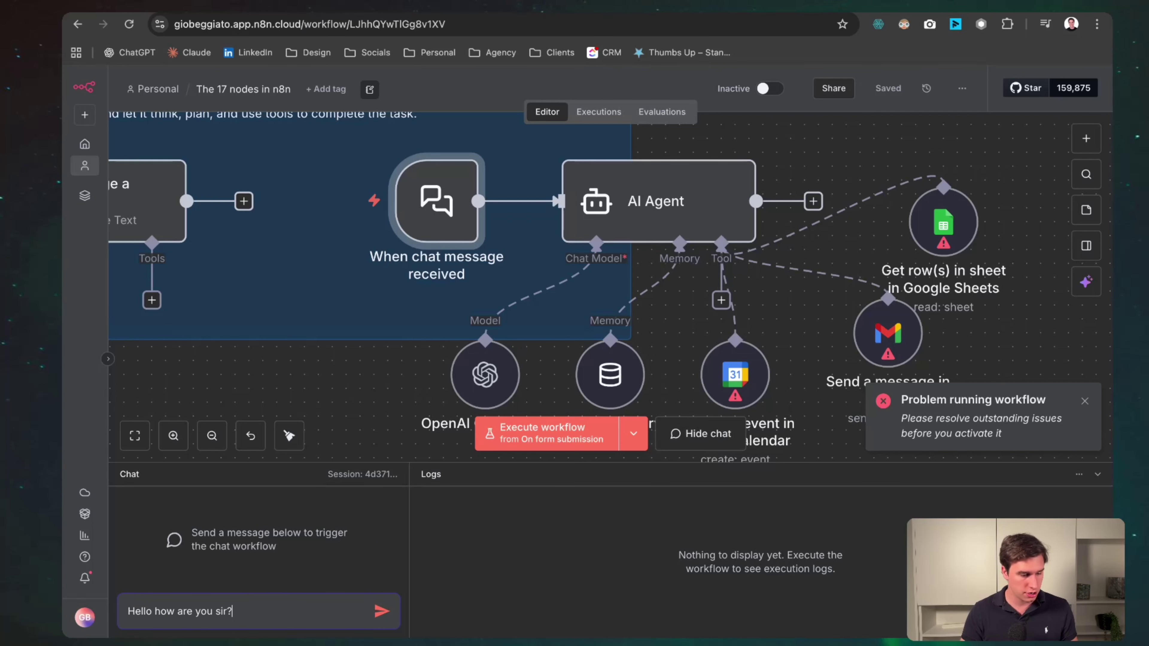
type("llo how are you sir?")
key("Return")
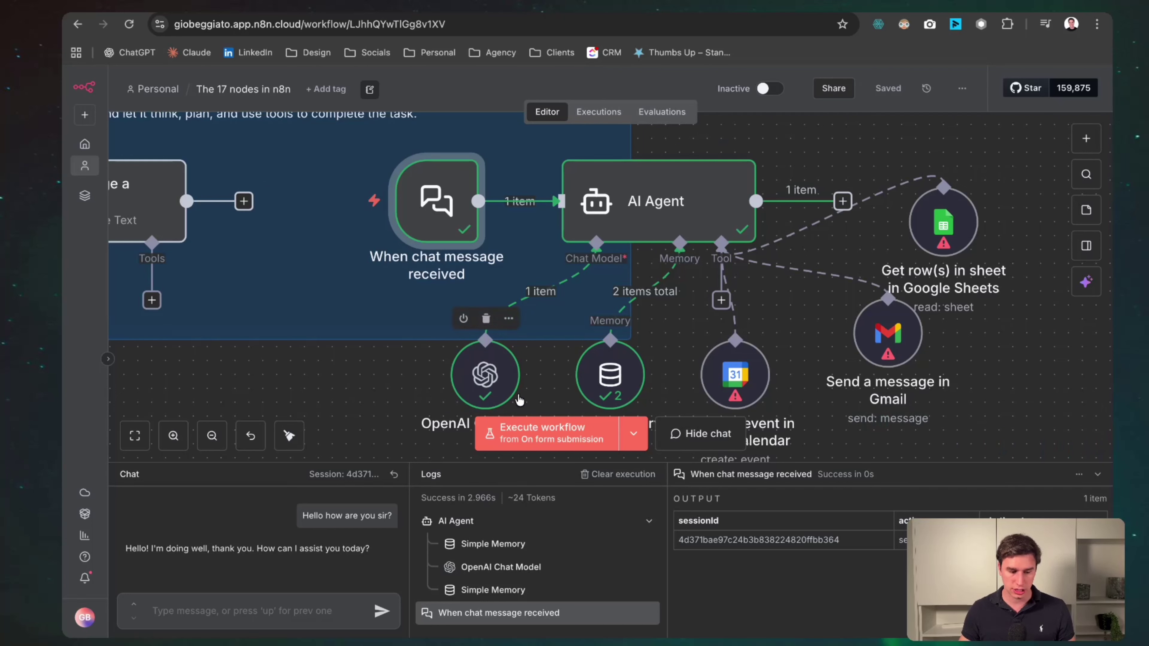
triple_click(209, 547)
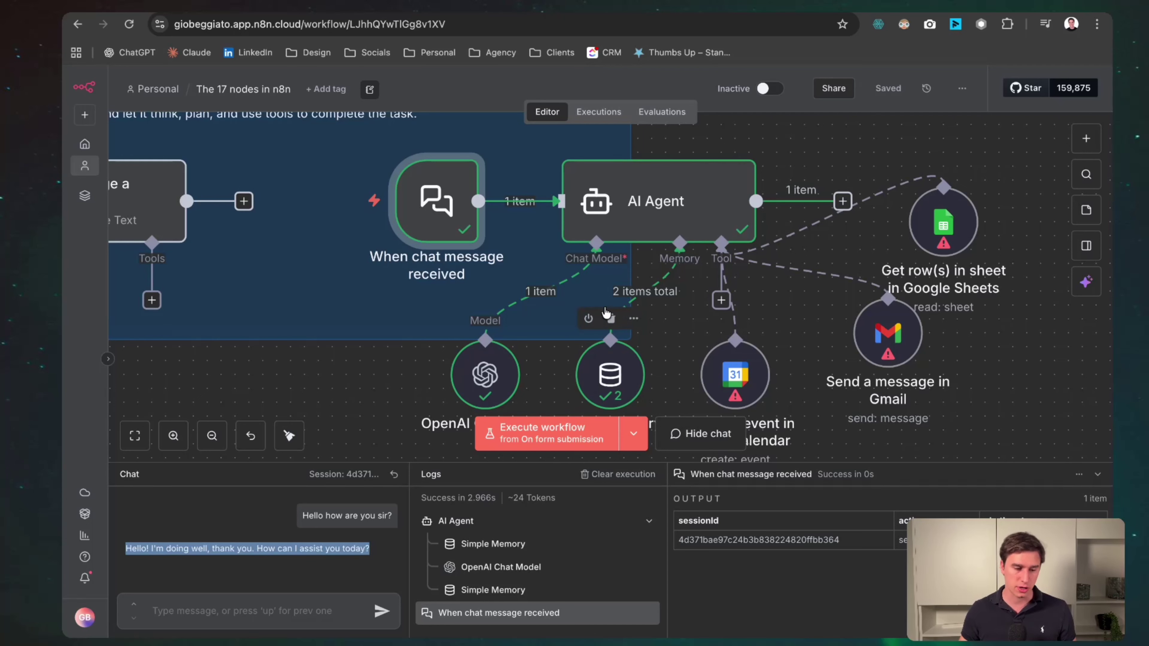
left_click(288, 382)
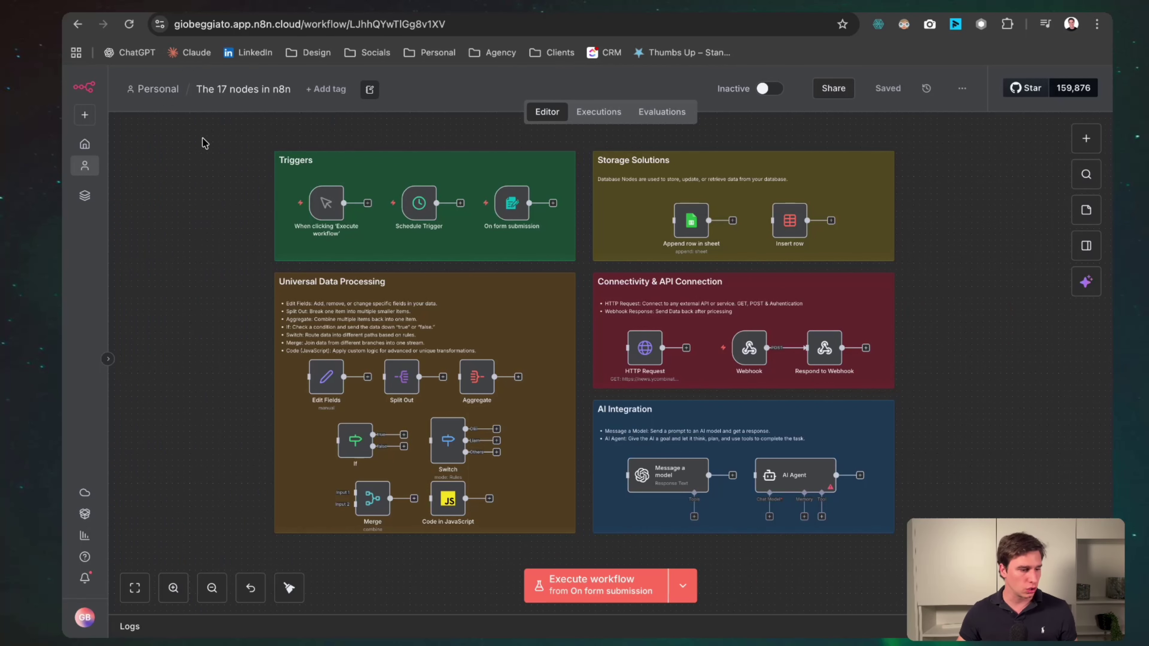
Switch to the AI Automation Founders community on Skool and open the Tutorials course in its Classroom
left_click(277, 5)
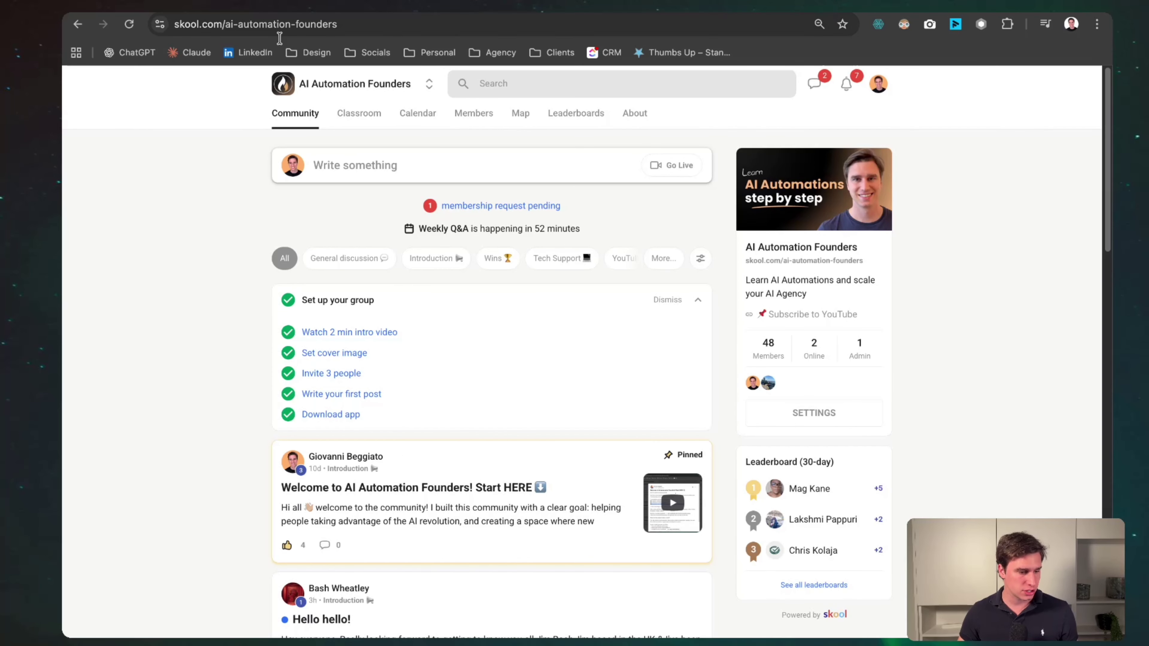
left_click(355, 119)
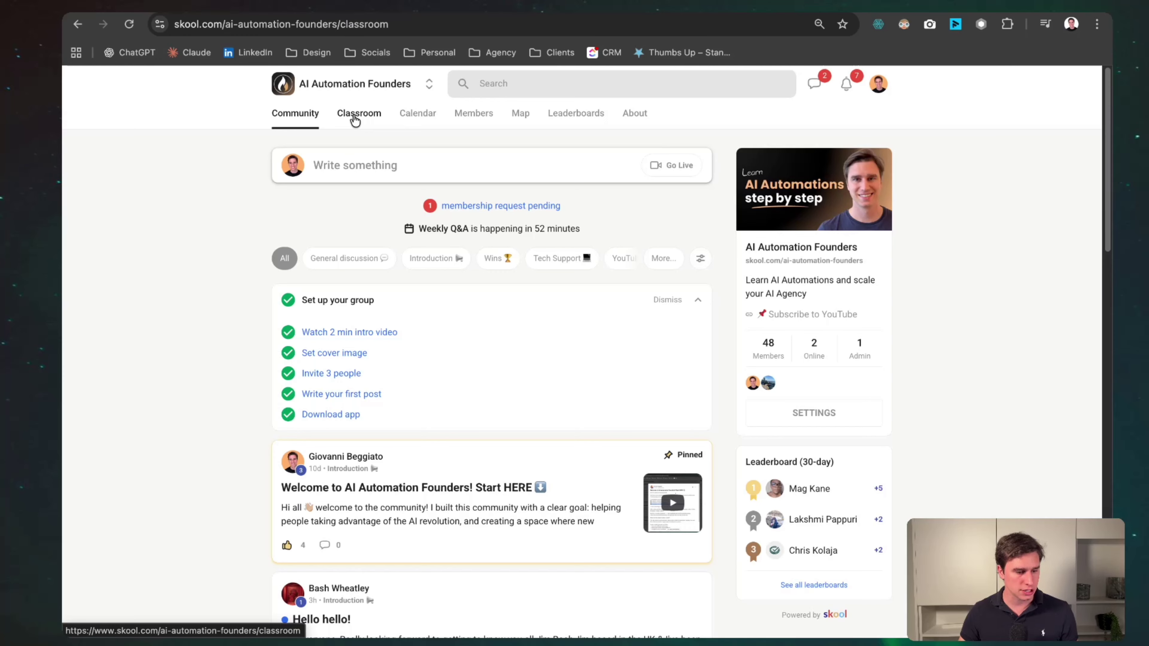
left_click(782, 189)
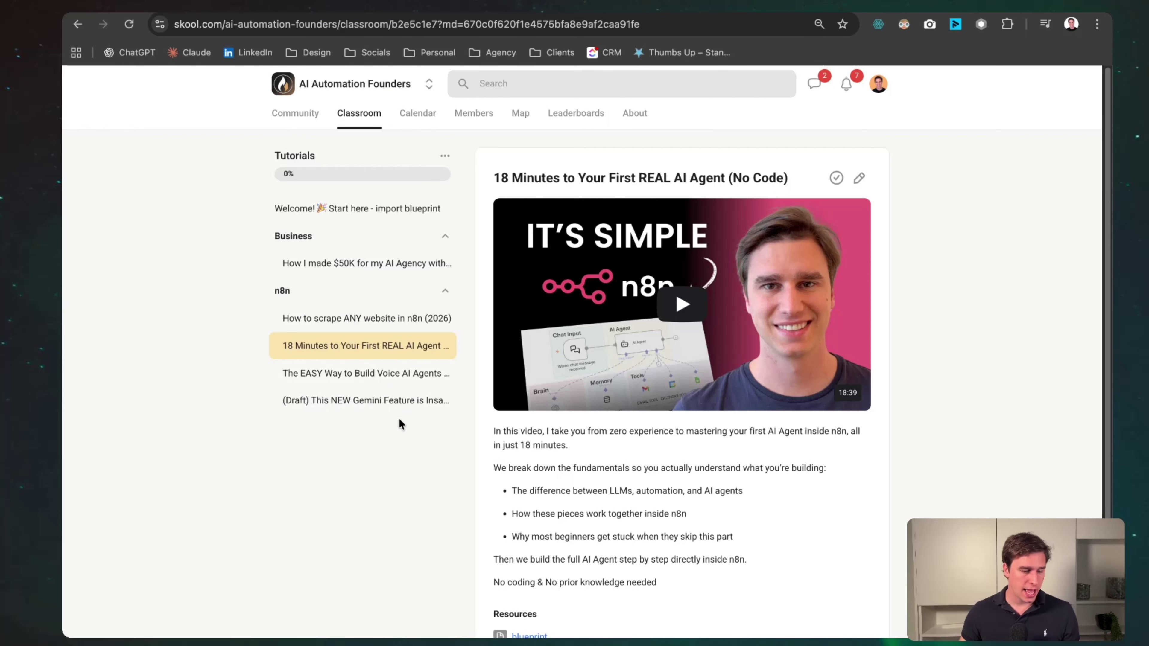
Examine the lesson "18 Minutes to Your First REAL AI Agent (No Code)" and its blueprint resource, and enlarge the page
scroll(563, 456, "down", 1)
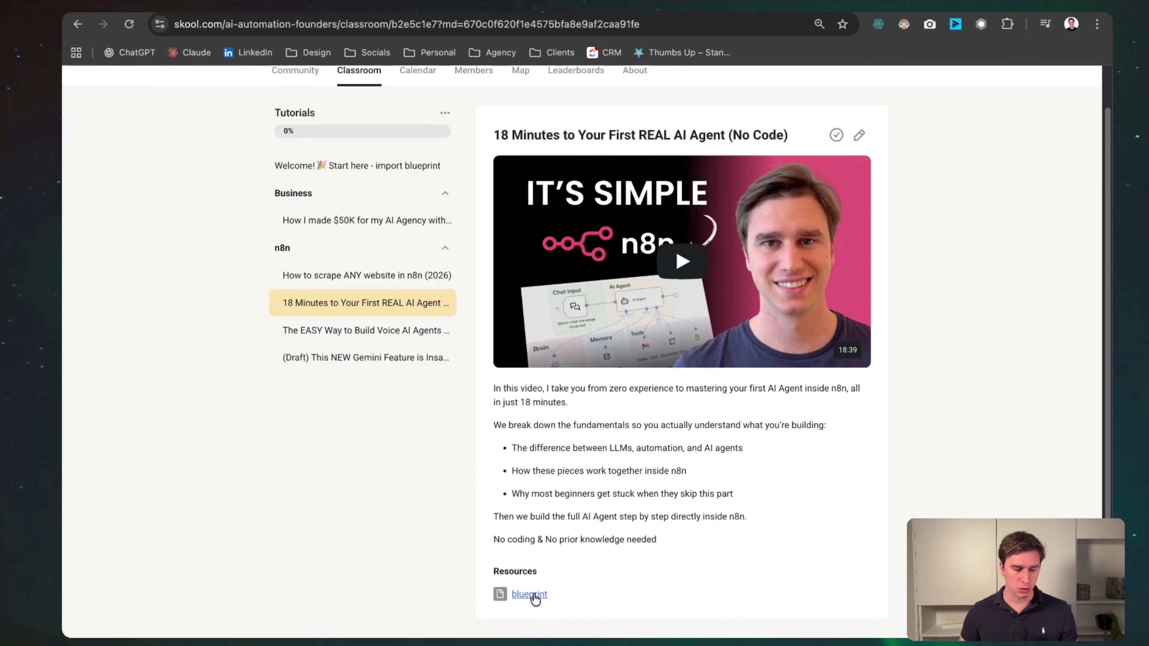
scroll(559, 447, "up", 1)
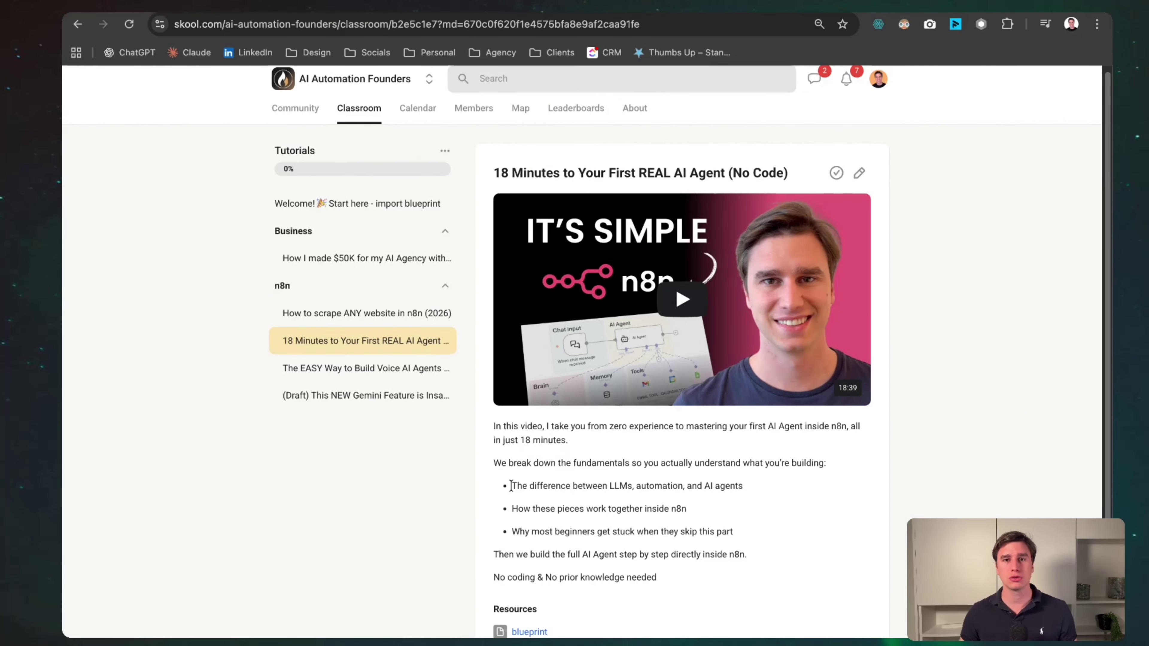
key("super+equal")
key("super+equal")
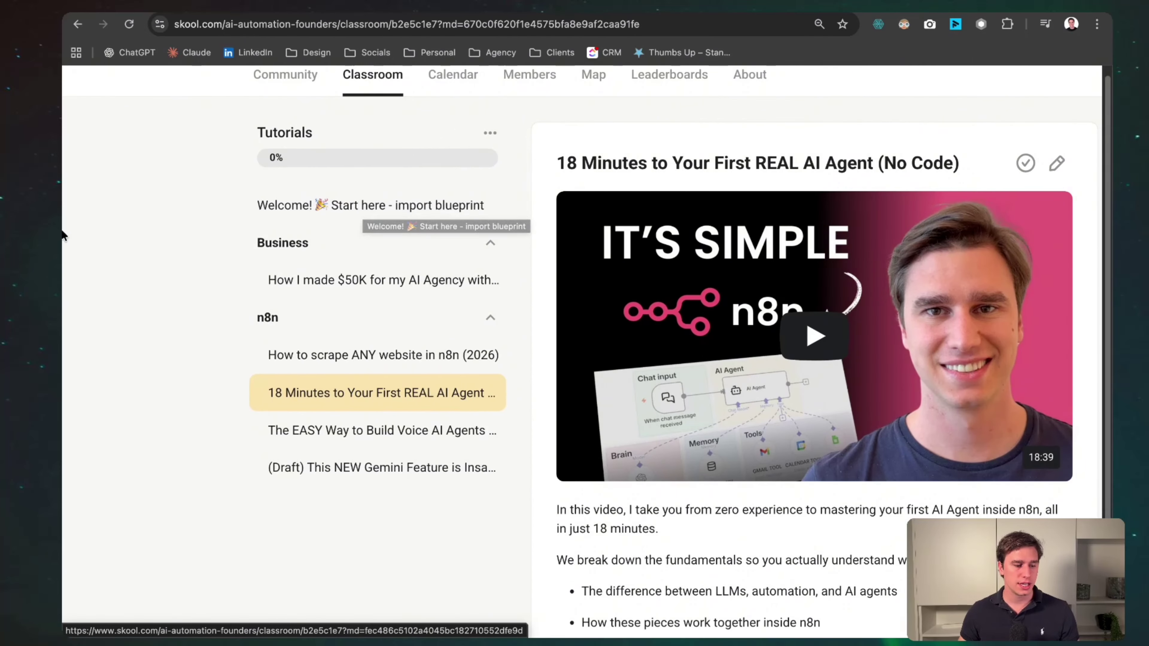